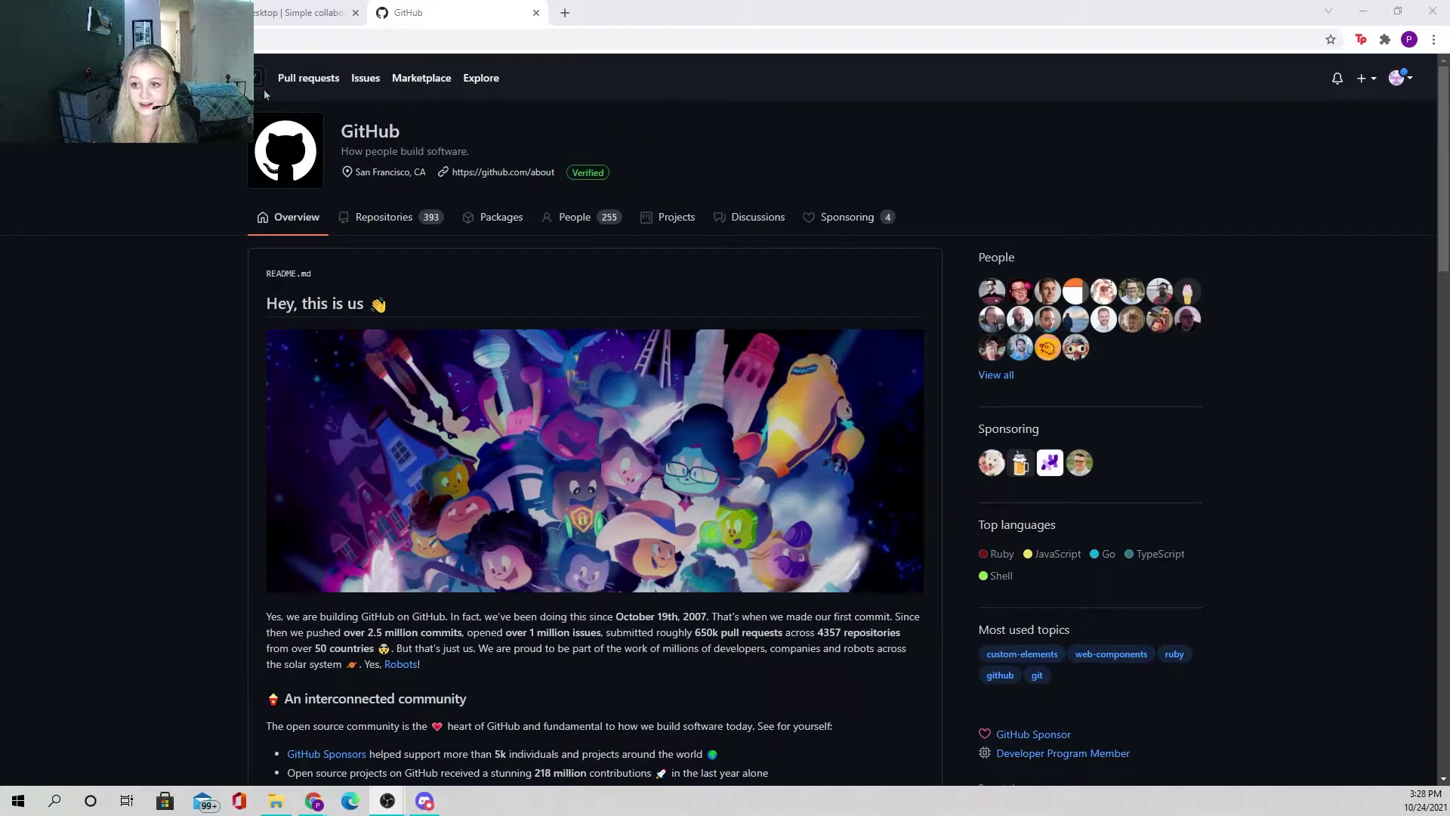
click(1398, 78)
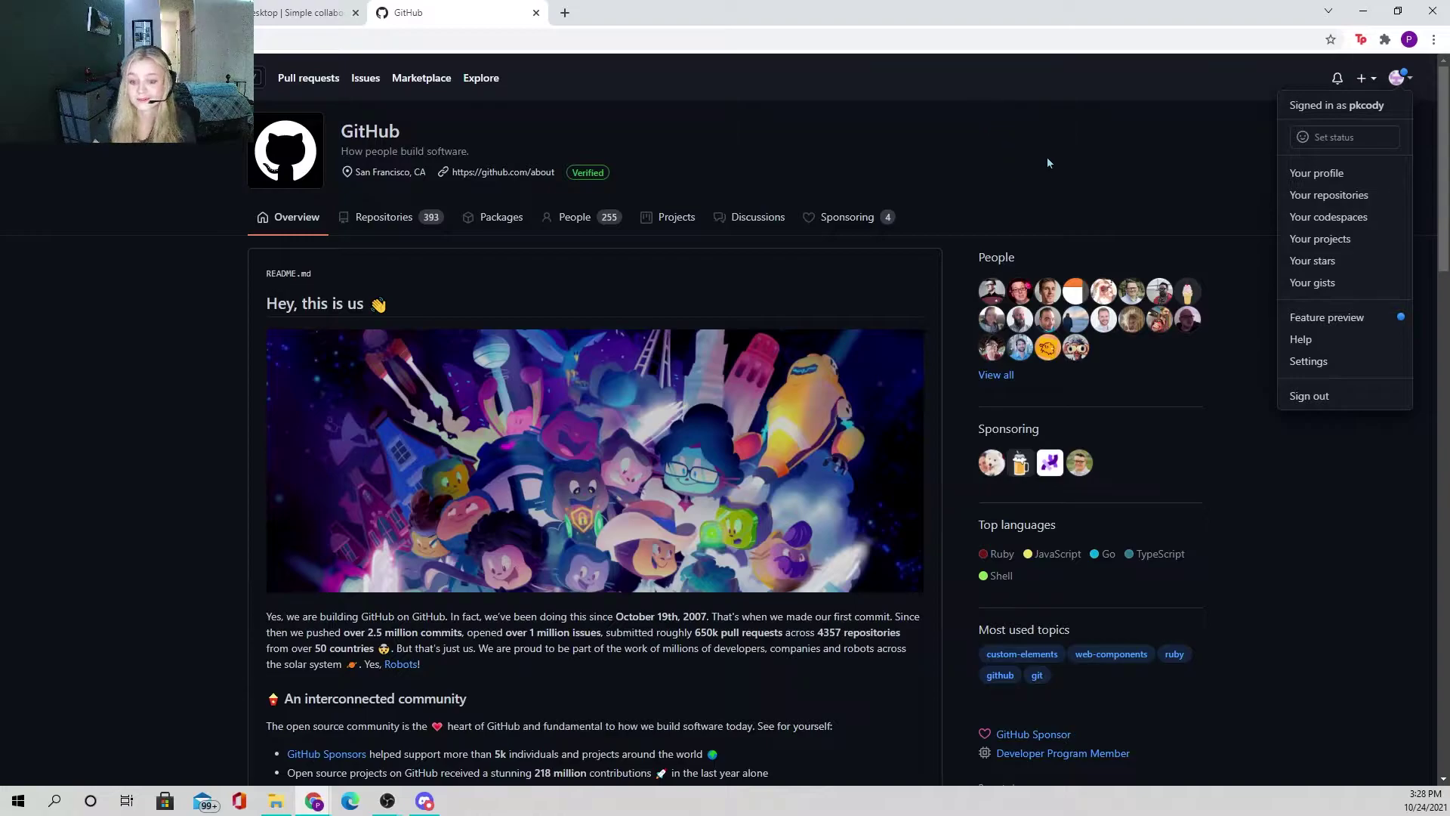
click(1387, 87)
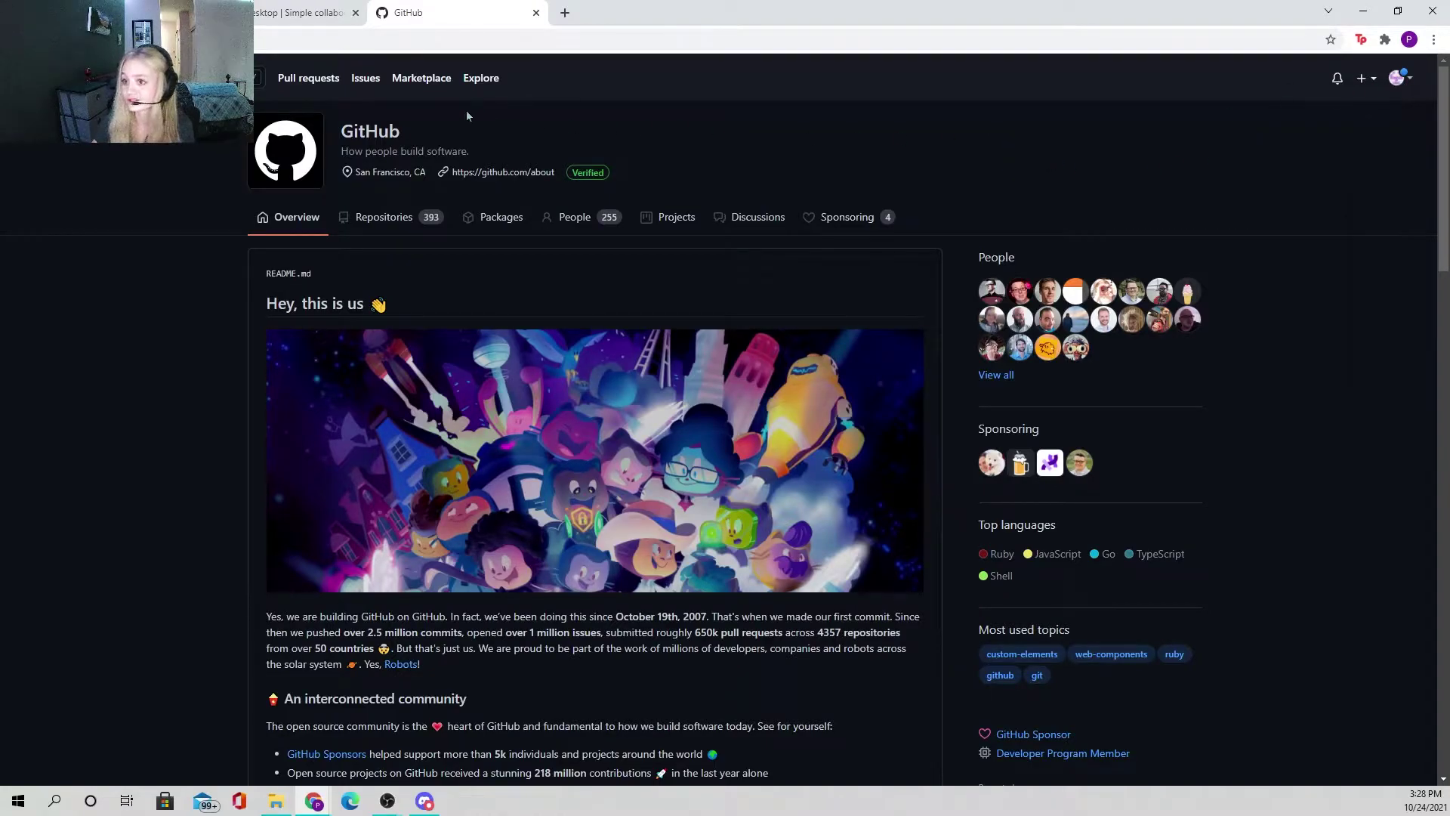
click(288, 15)
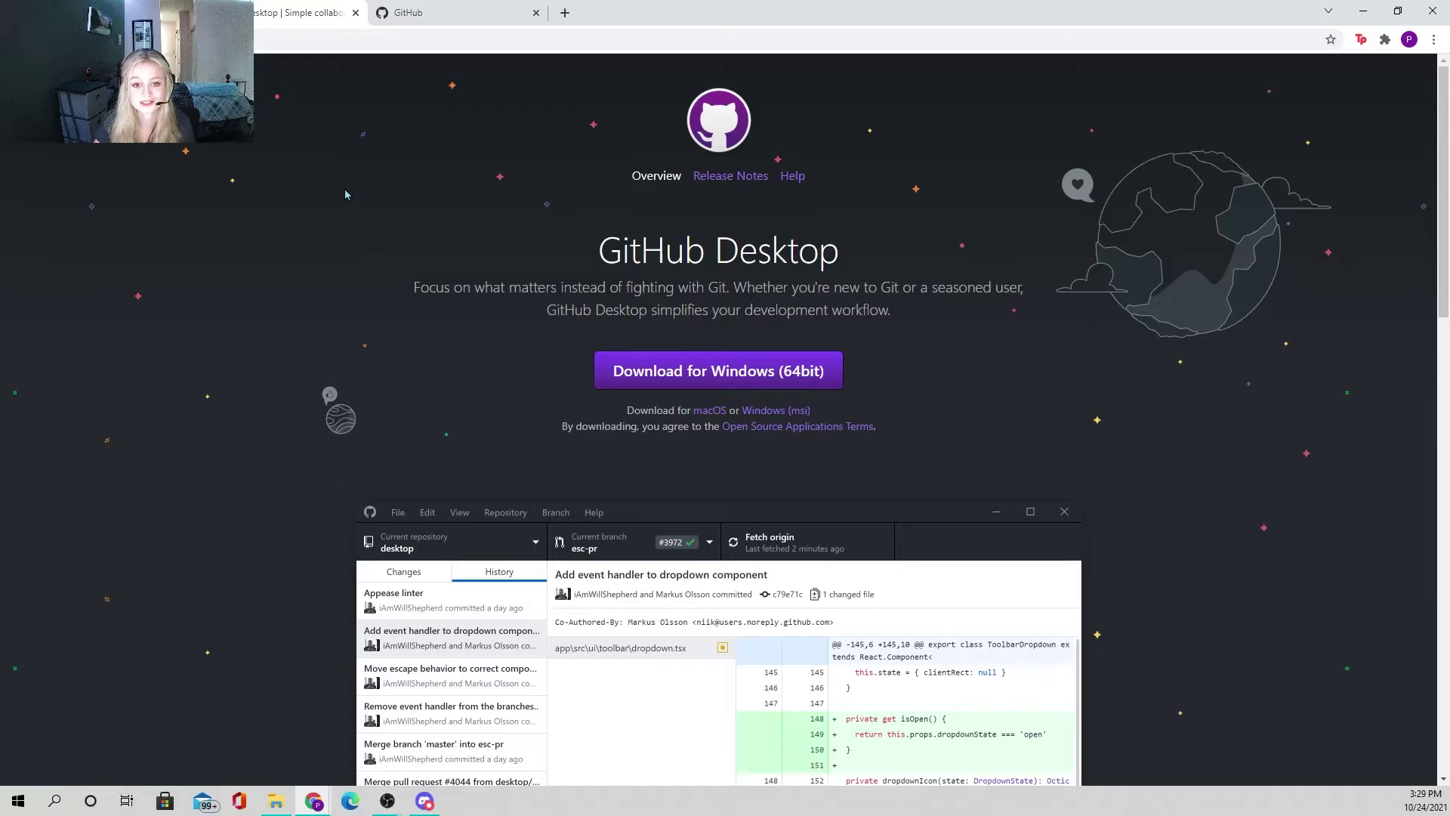
click(428, 17)
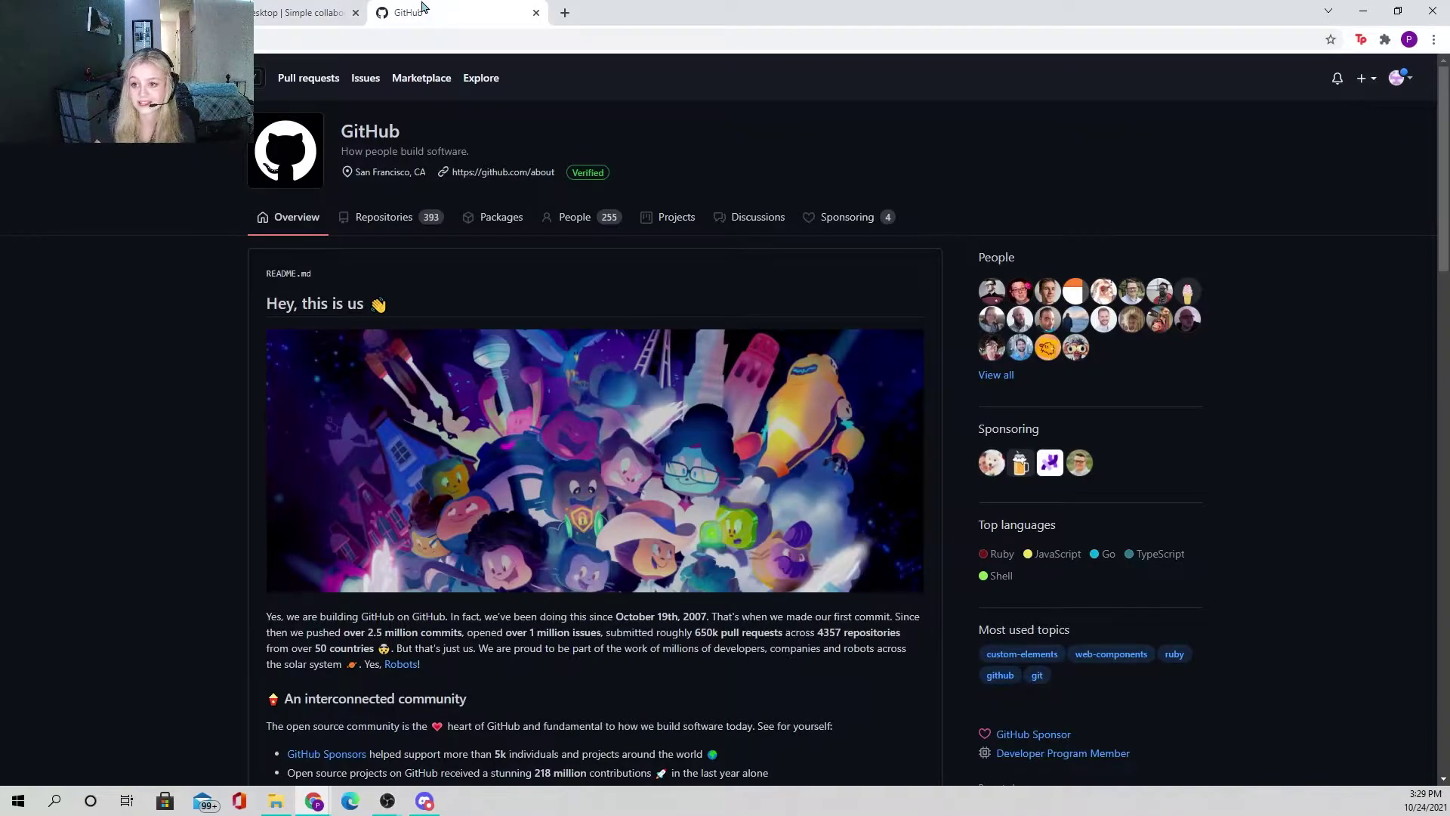
Step: Download the 64-bit Windows installer for GitHub Desktop and close its download page
click(336, 13)
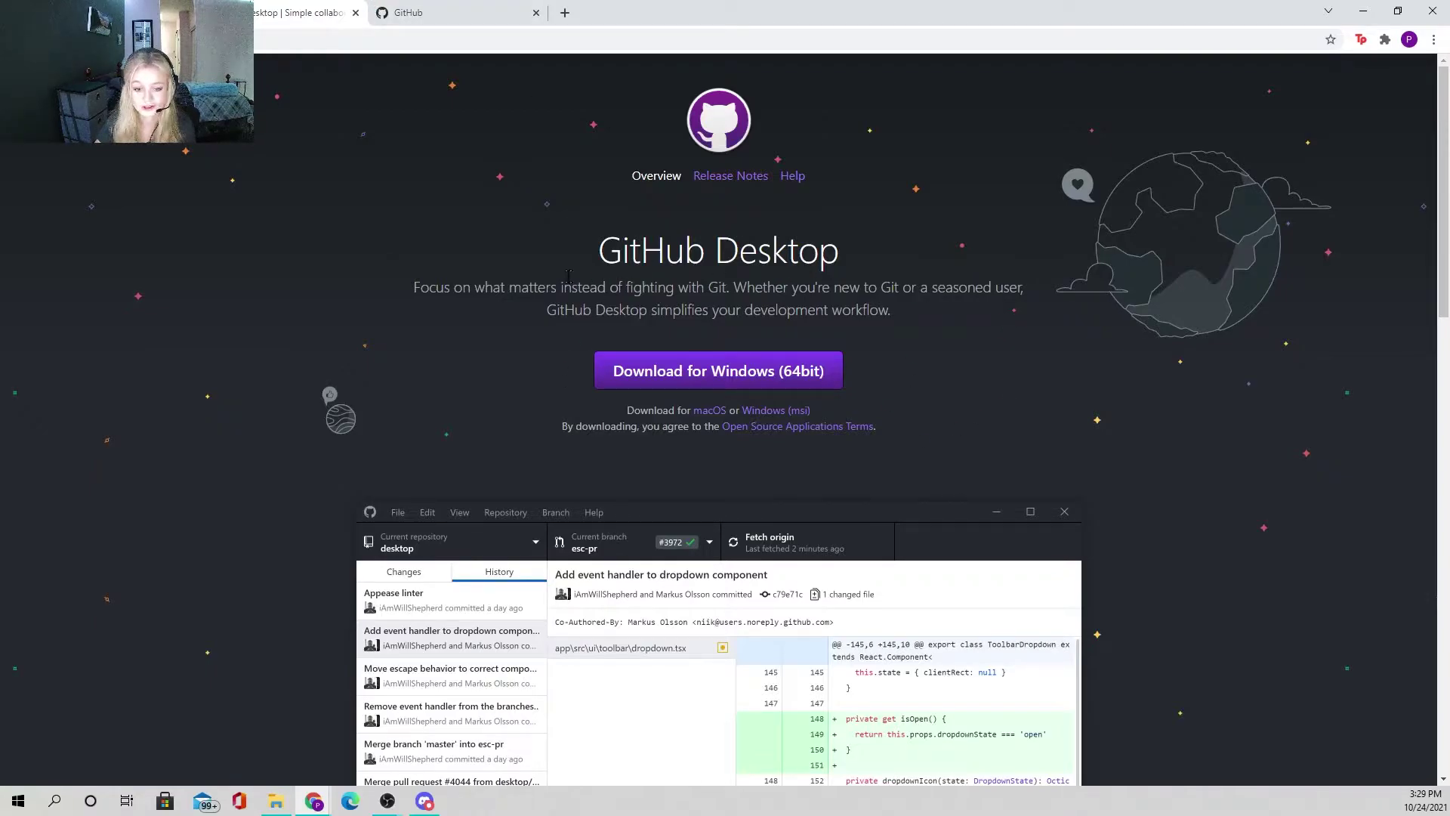
click(795, 382)
click(160, 764)
click(208, 355)
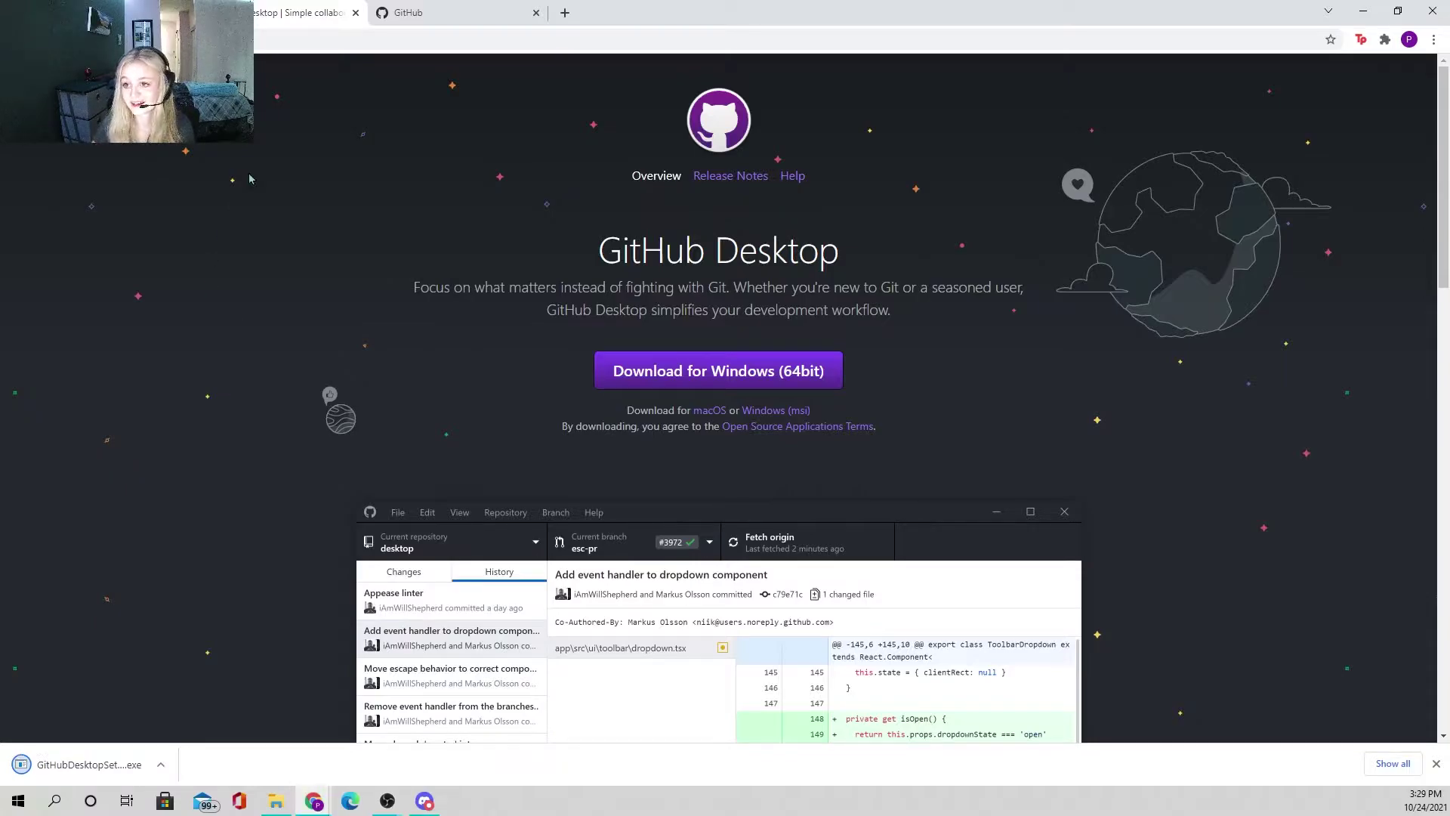
click(355, 12)
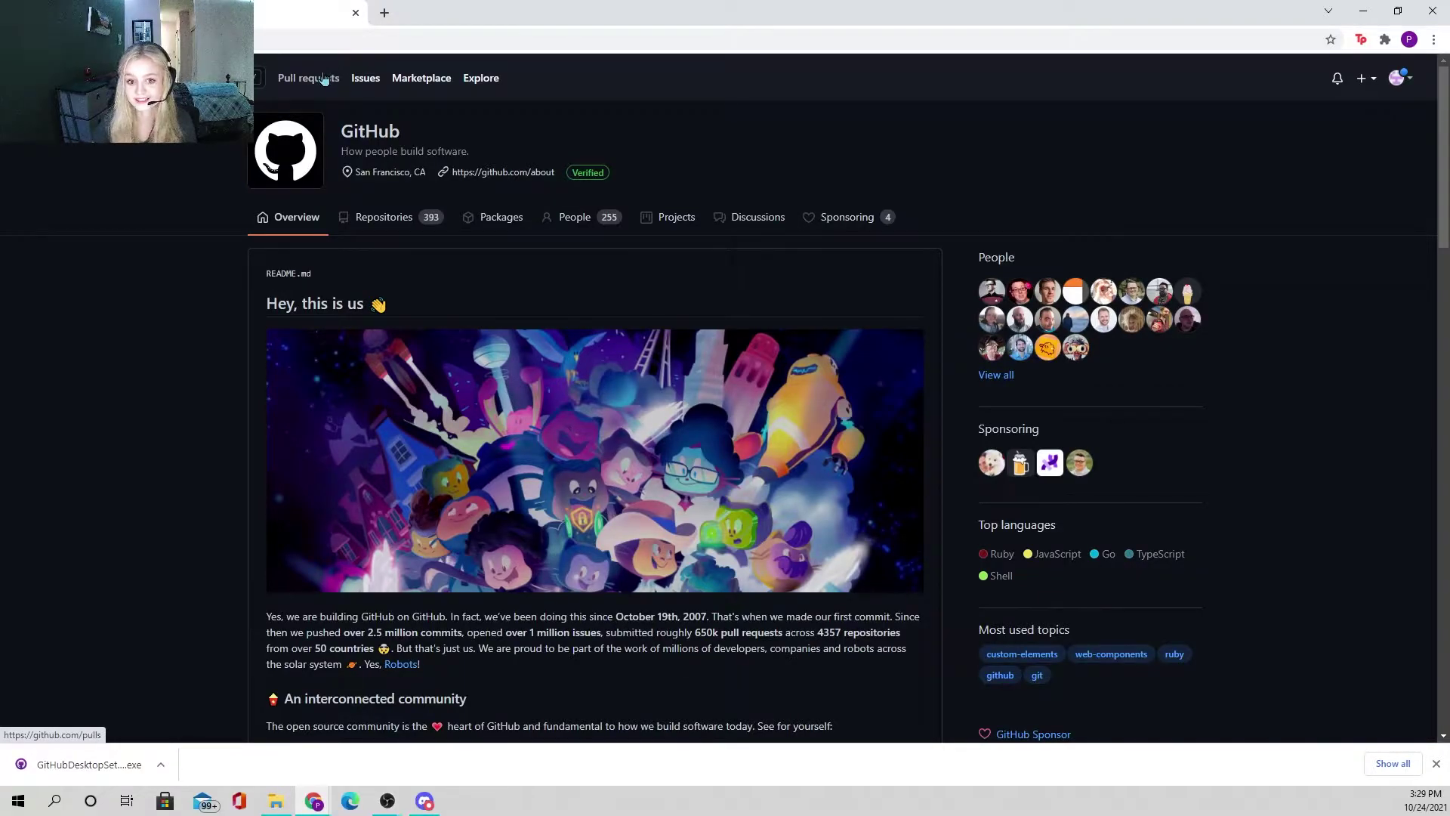
Step: Open the profile's repository list and start a new repository, dismissing the browser's download bar
click(355, 15)
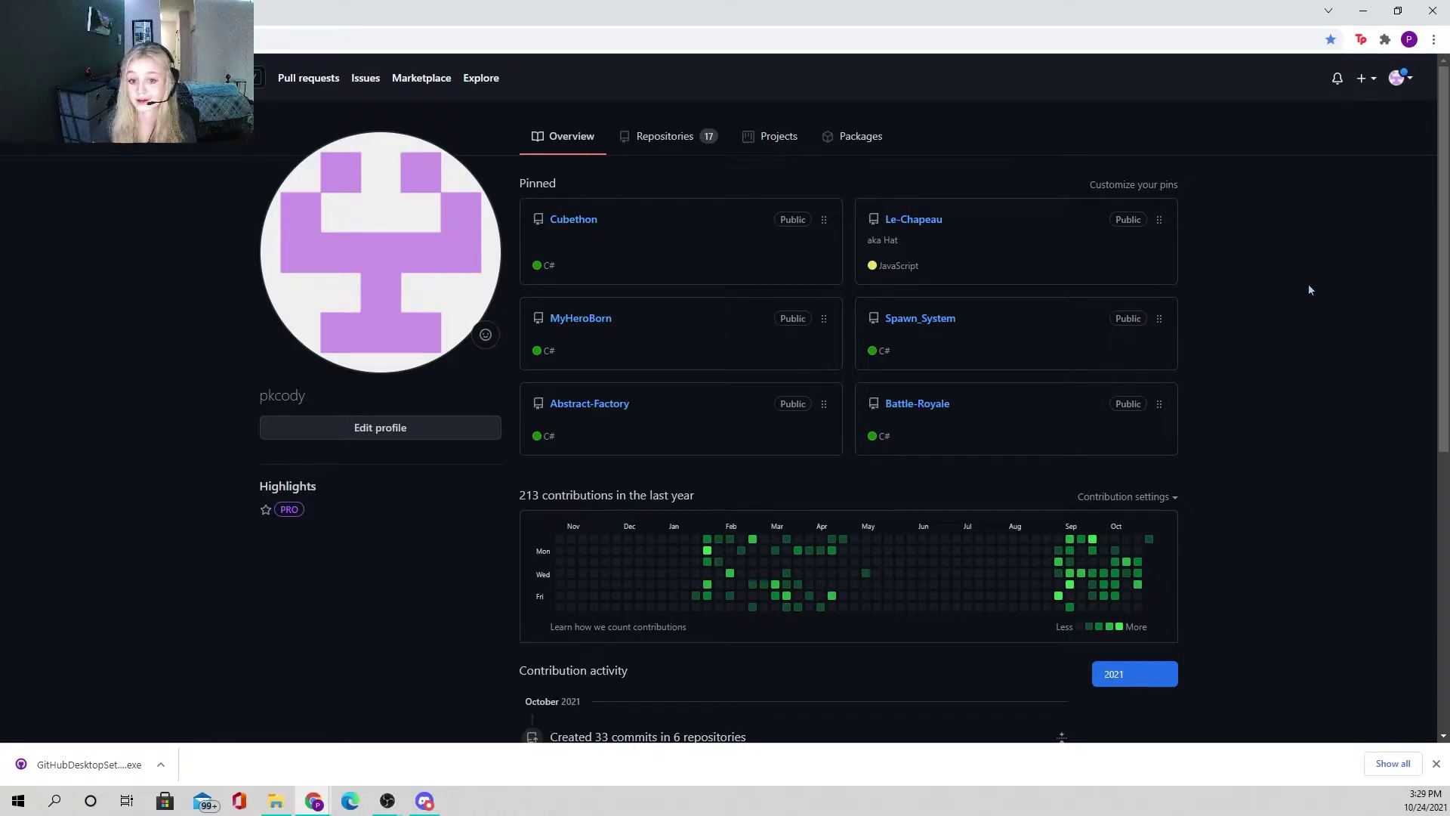
click(662, 137)
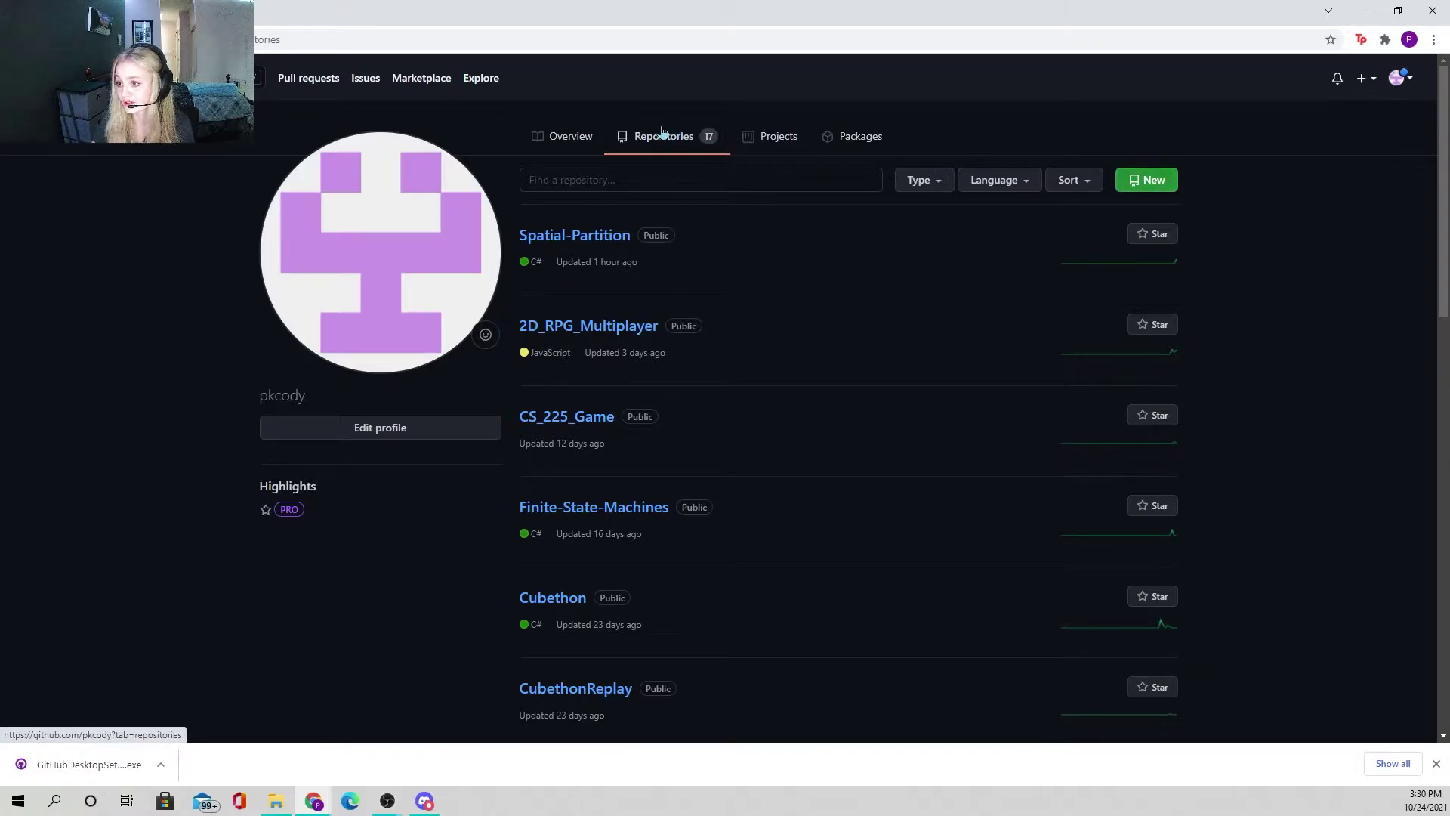
click(1145, 183)
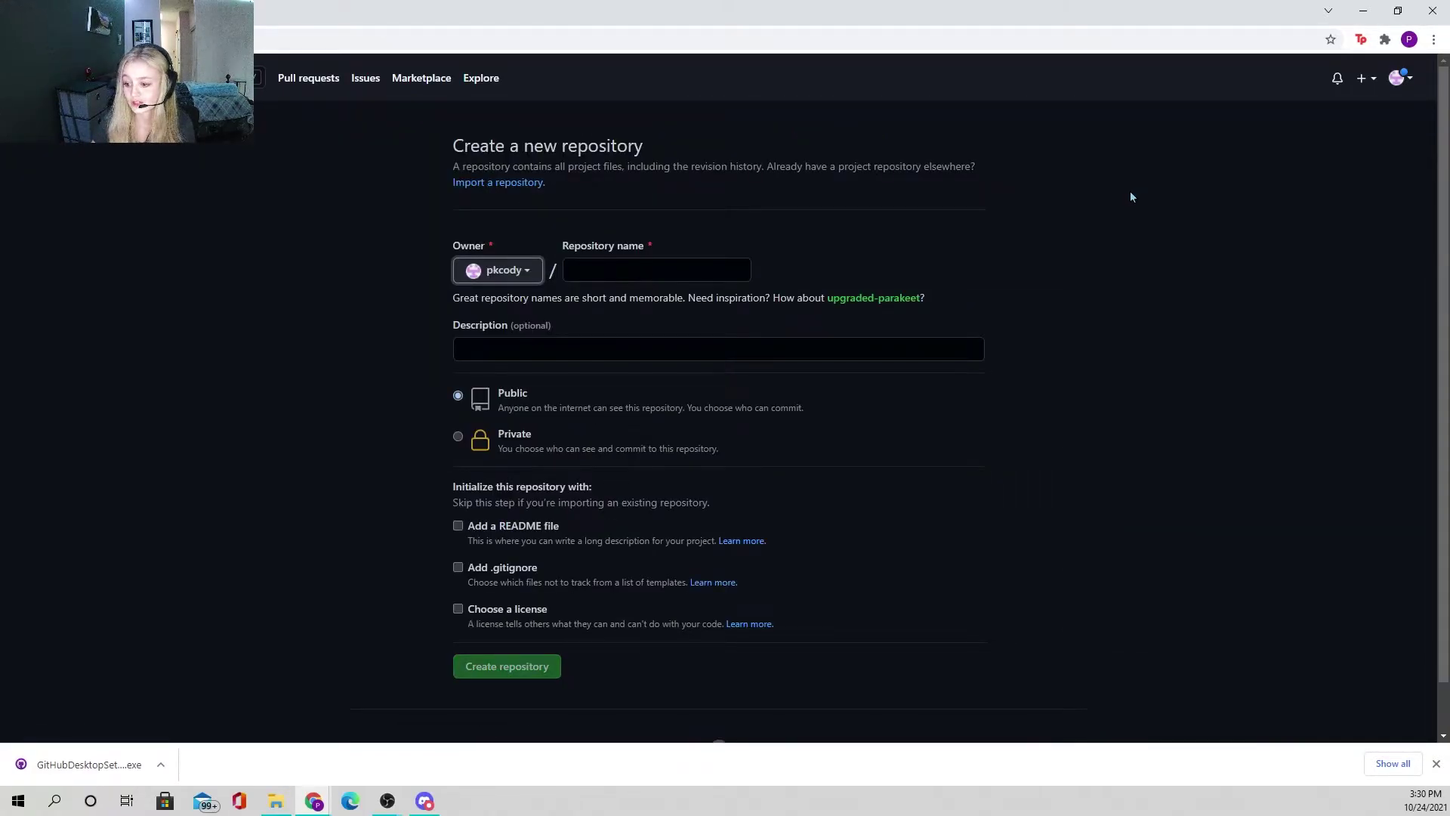
scroll(1131, 194, down, 1)
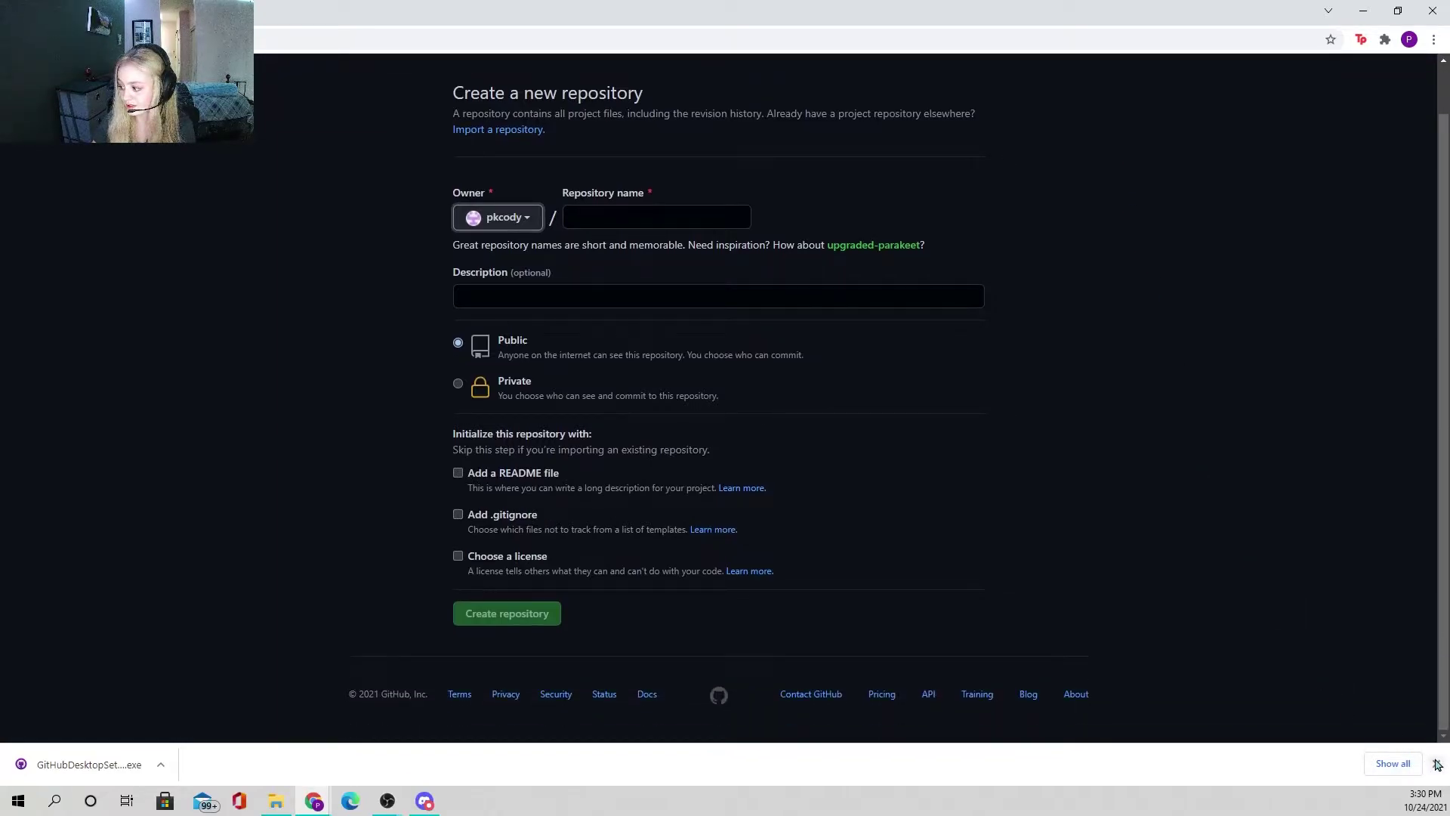
click(1436, 763)
scroll(1031, 441, up, 1)
Step: Enter "Test Demo" as the new repository's name, with a space between the words
key(Tab)
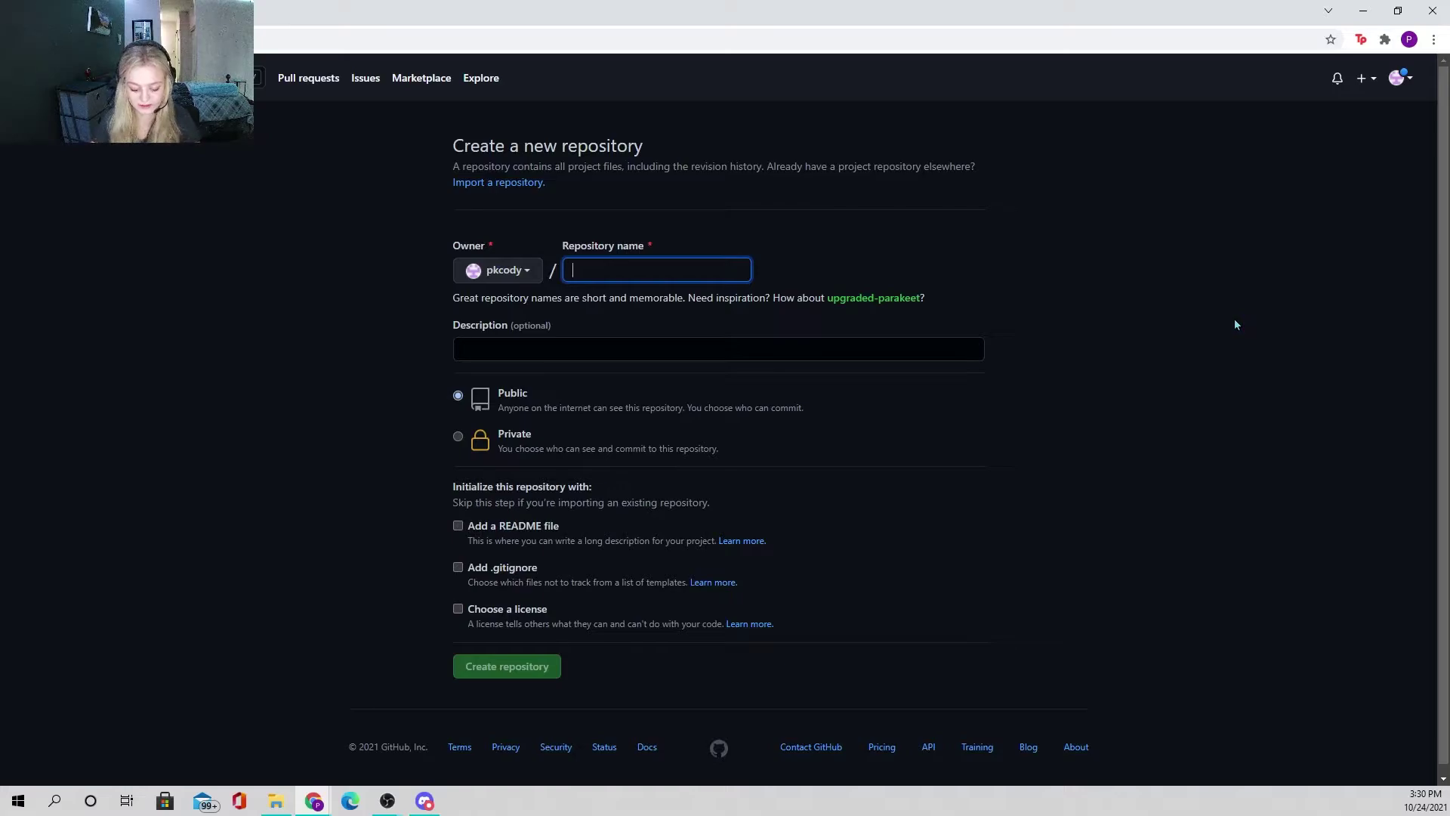
text(Test)
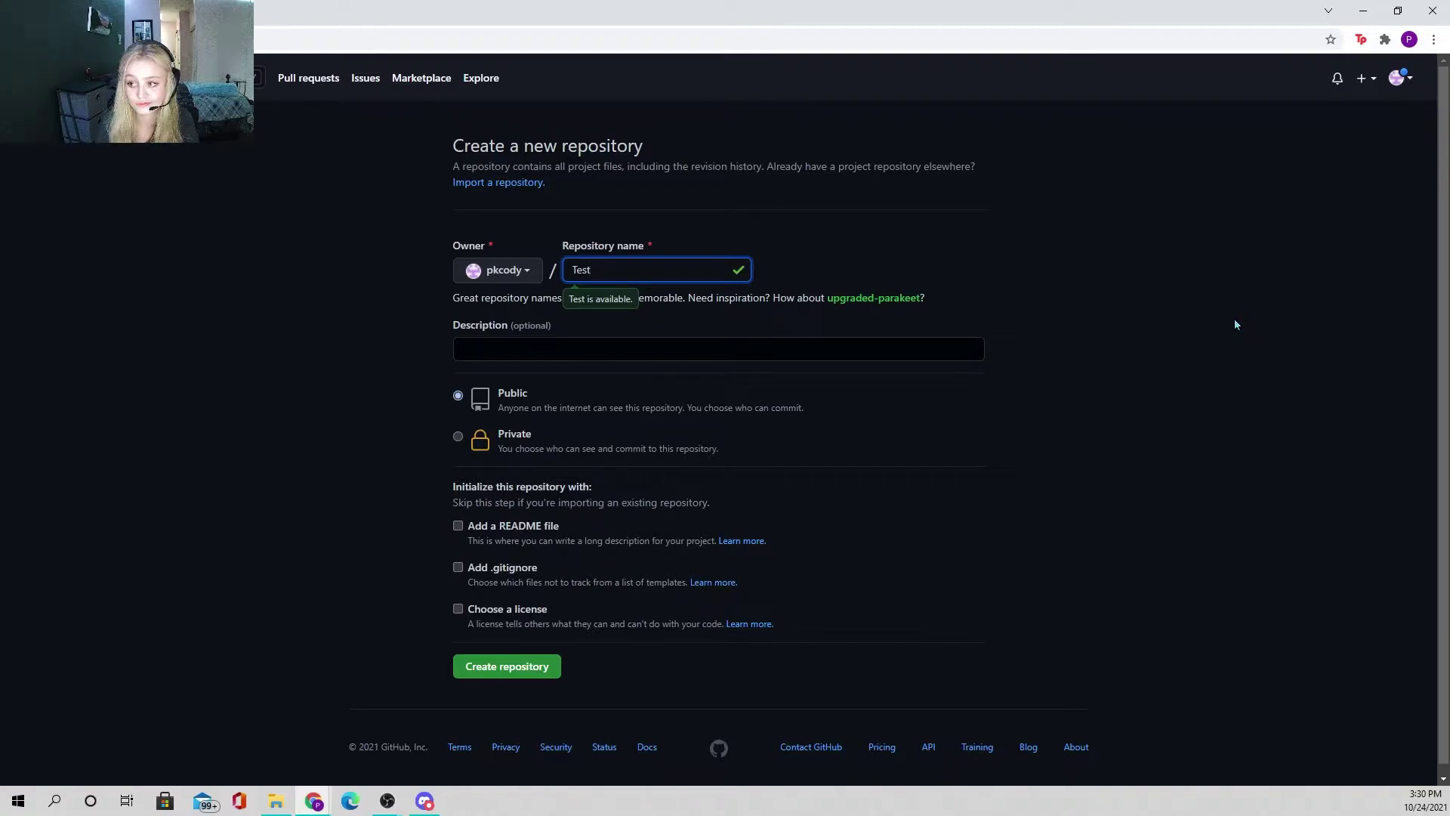
text(Demo)
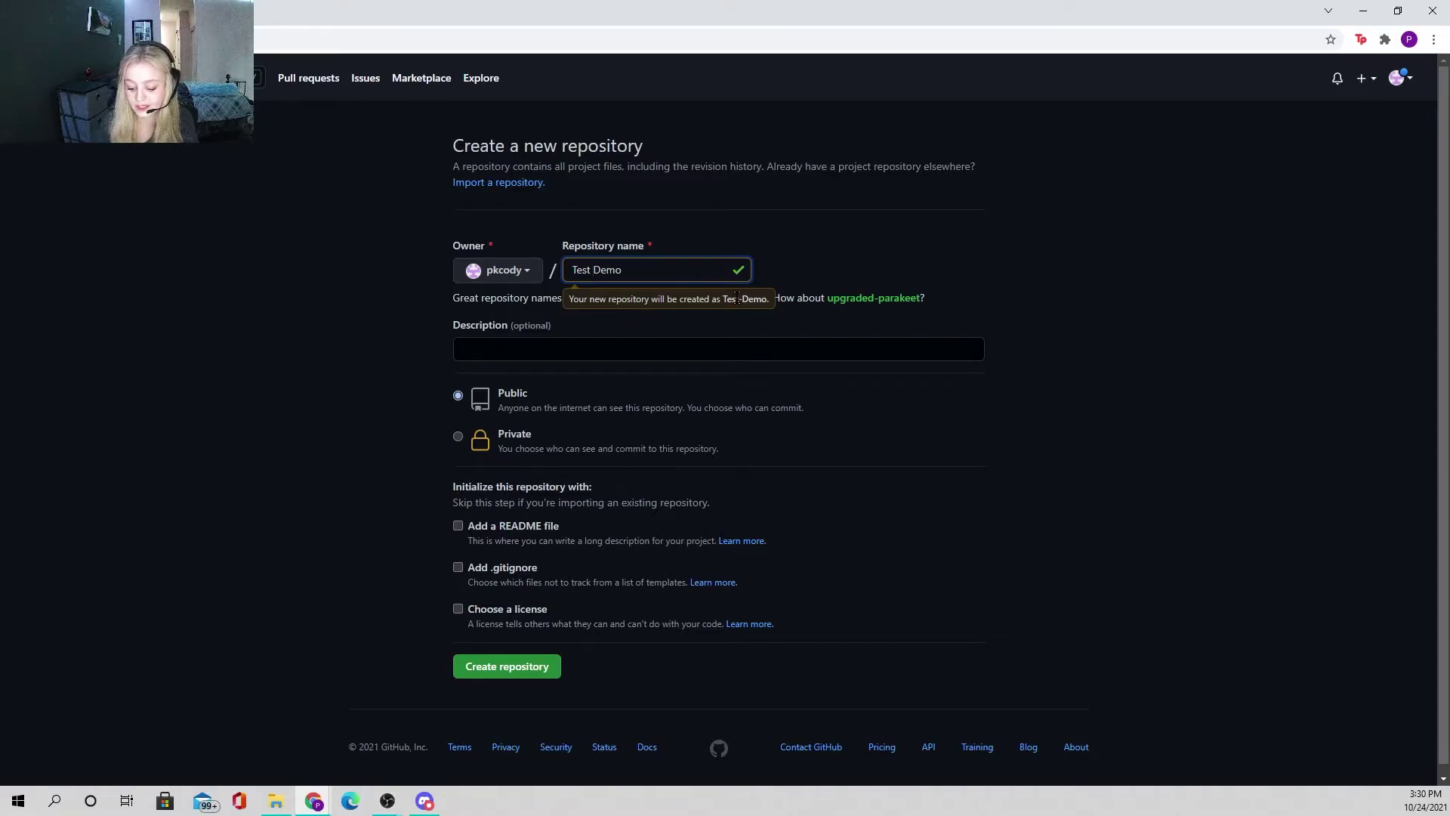
key(BackSpace)
text(_)
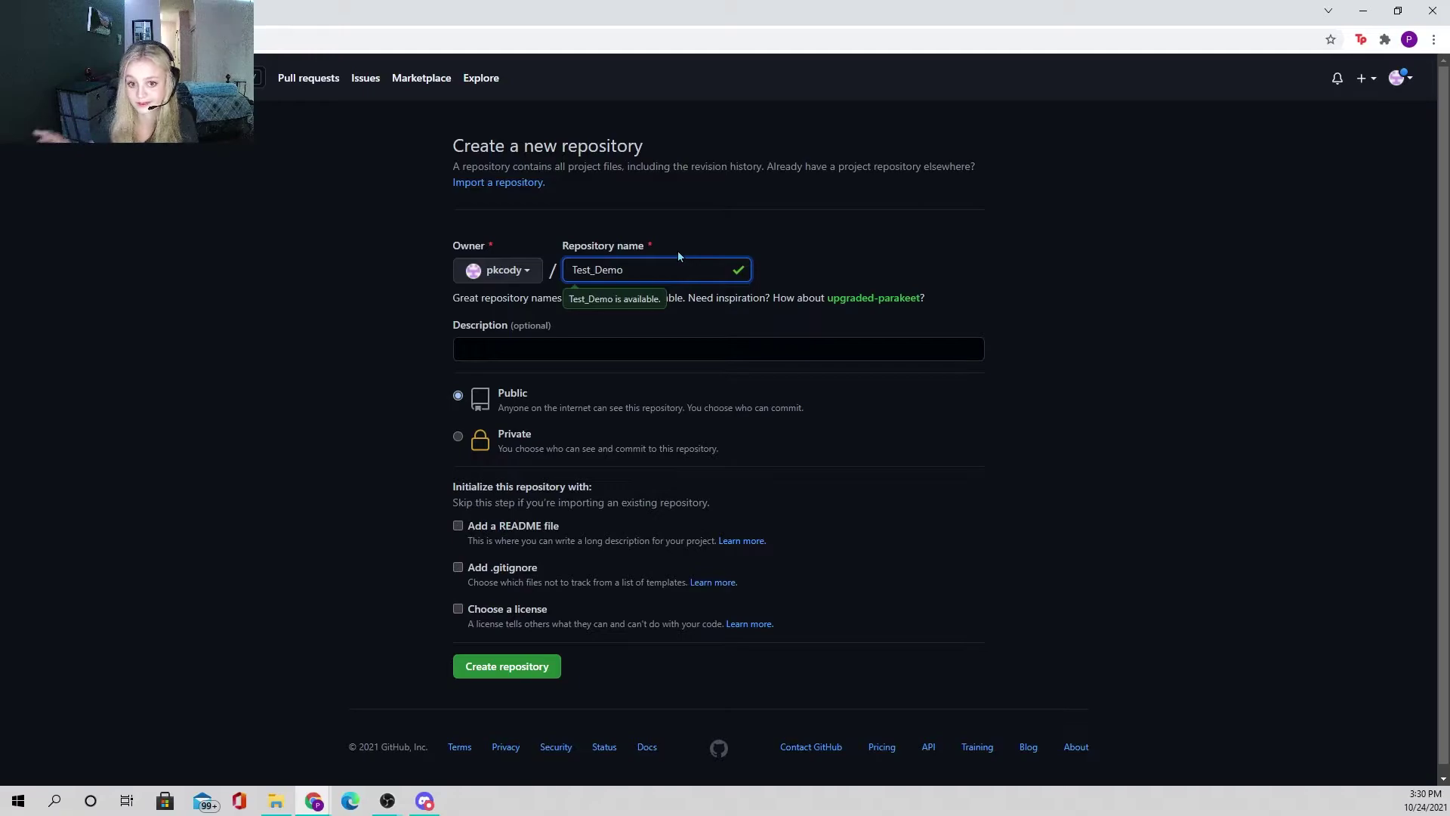
key(BackSpace)
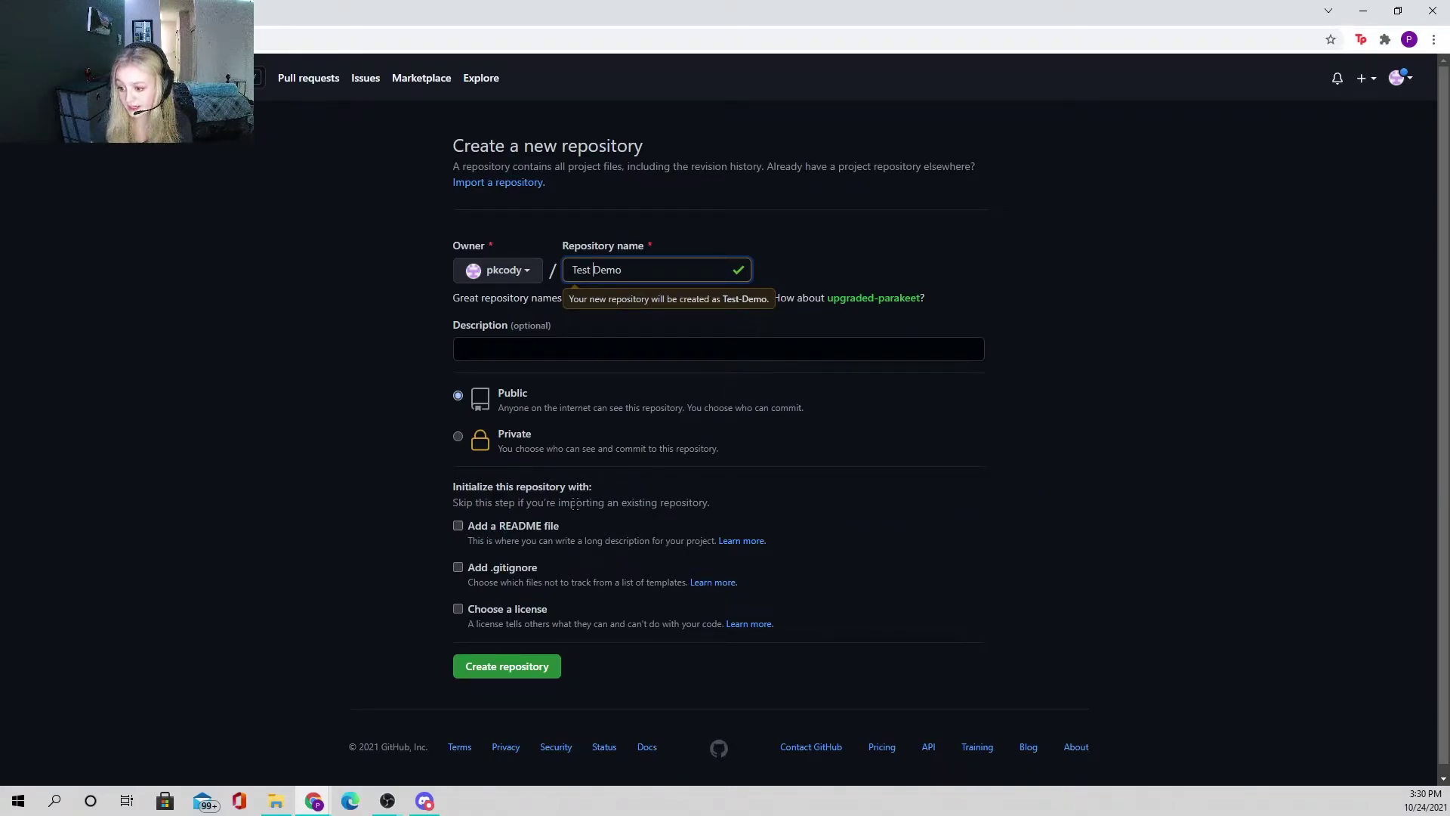
Step: Create the repository initialized with a README file and a .gitignore based on the Unity template
scroll(715, 419, down, 1)
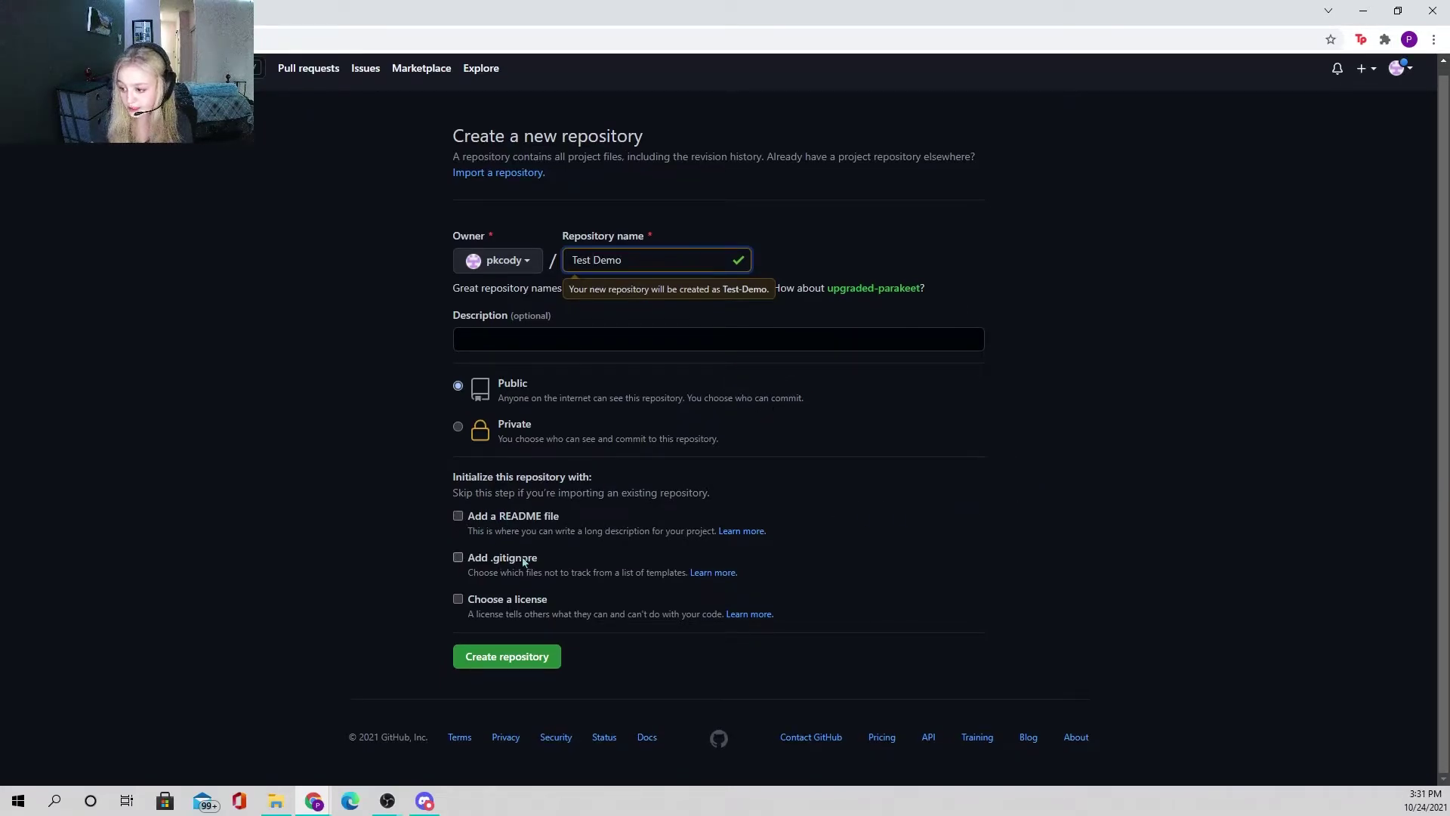
click(458, 517)
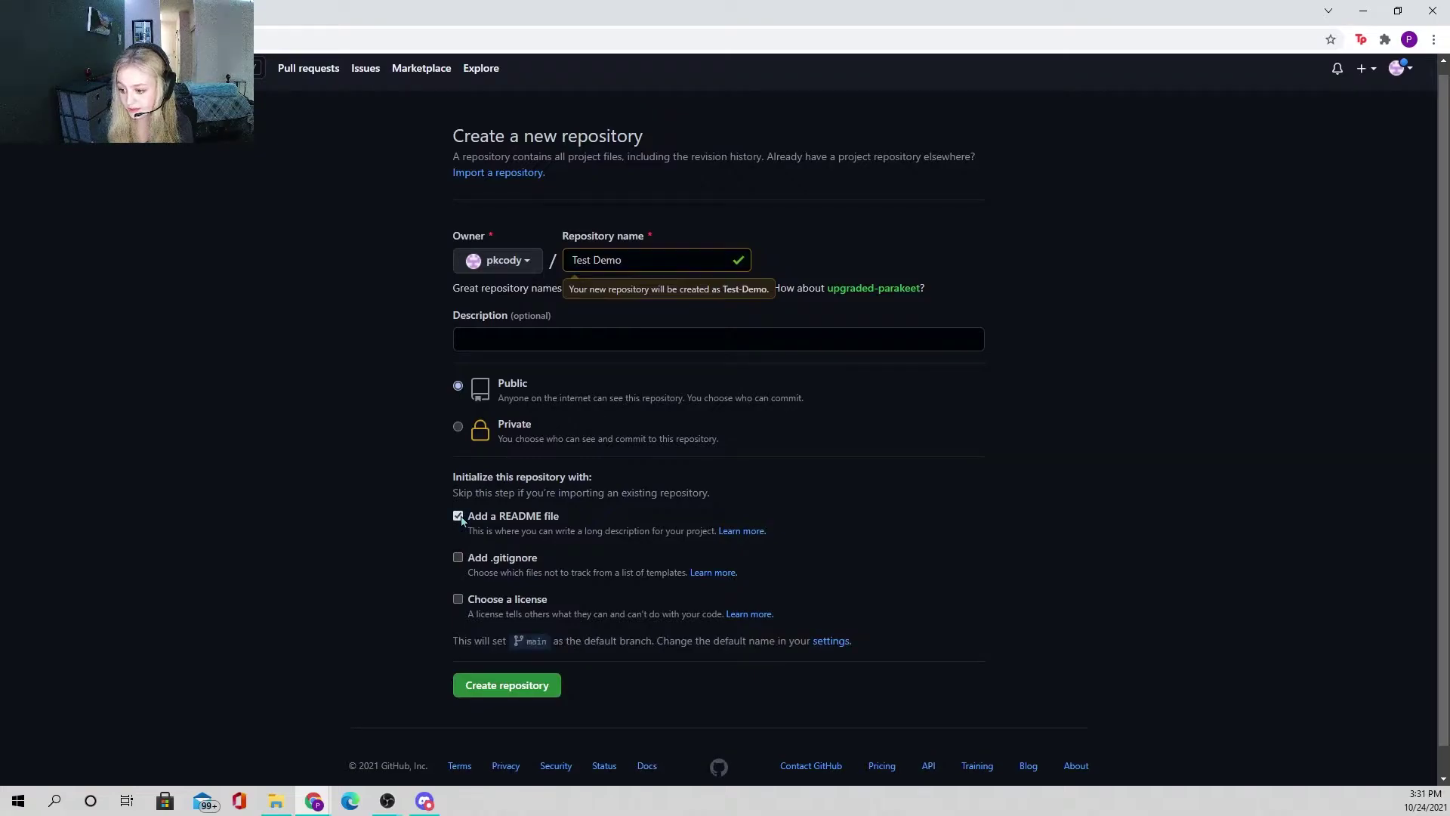
click(458, 558)
scroll(628, 552, down, 1)
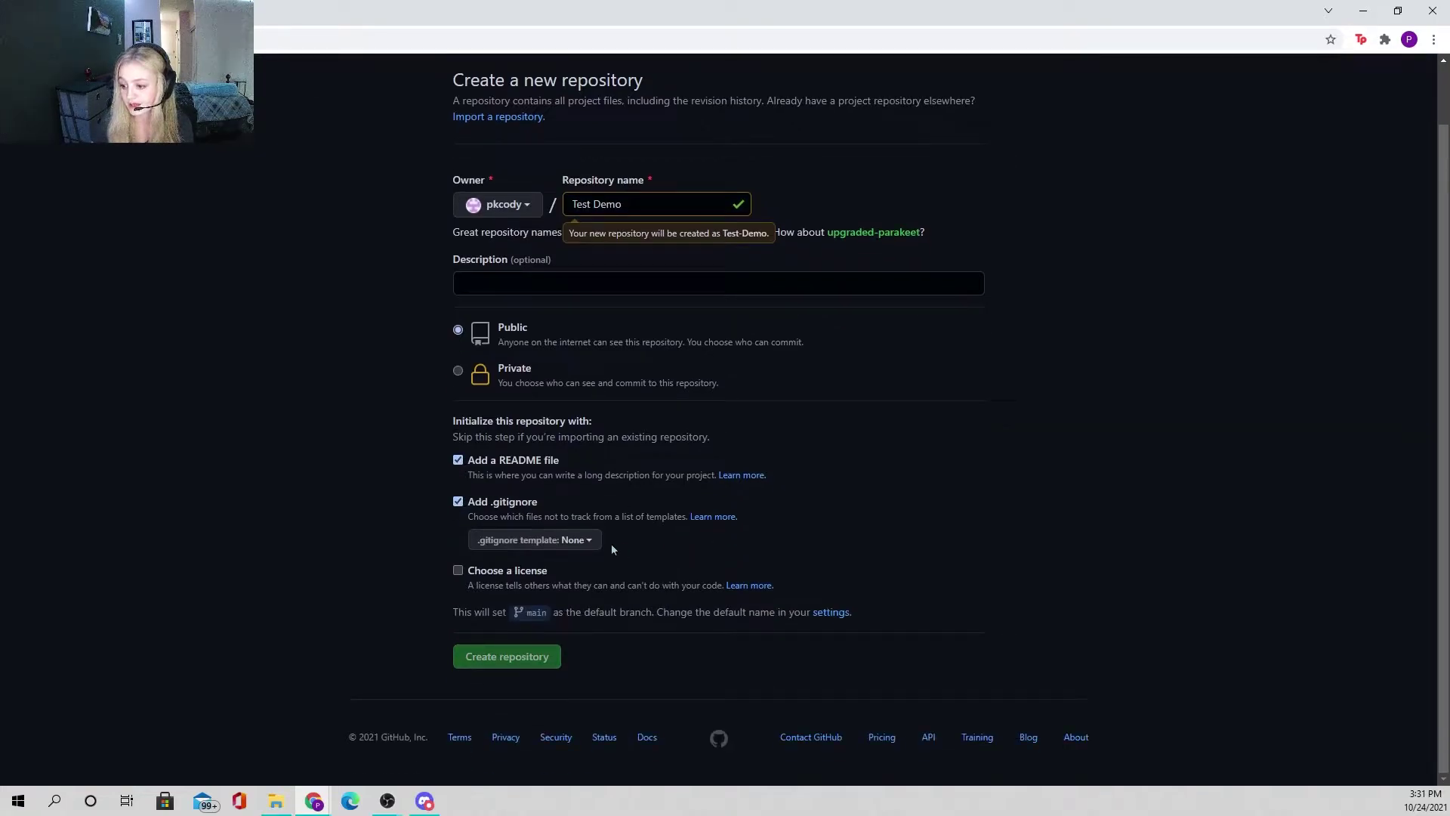
click(565, 544)
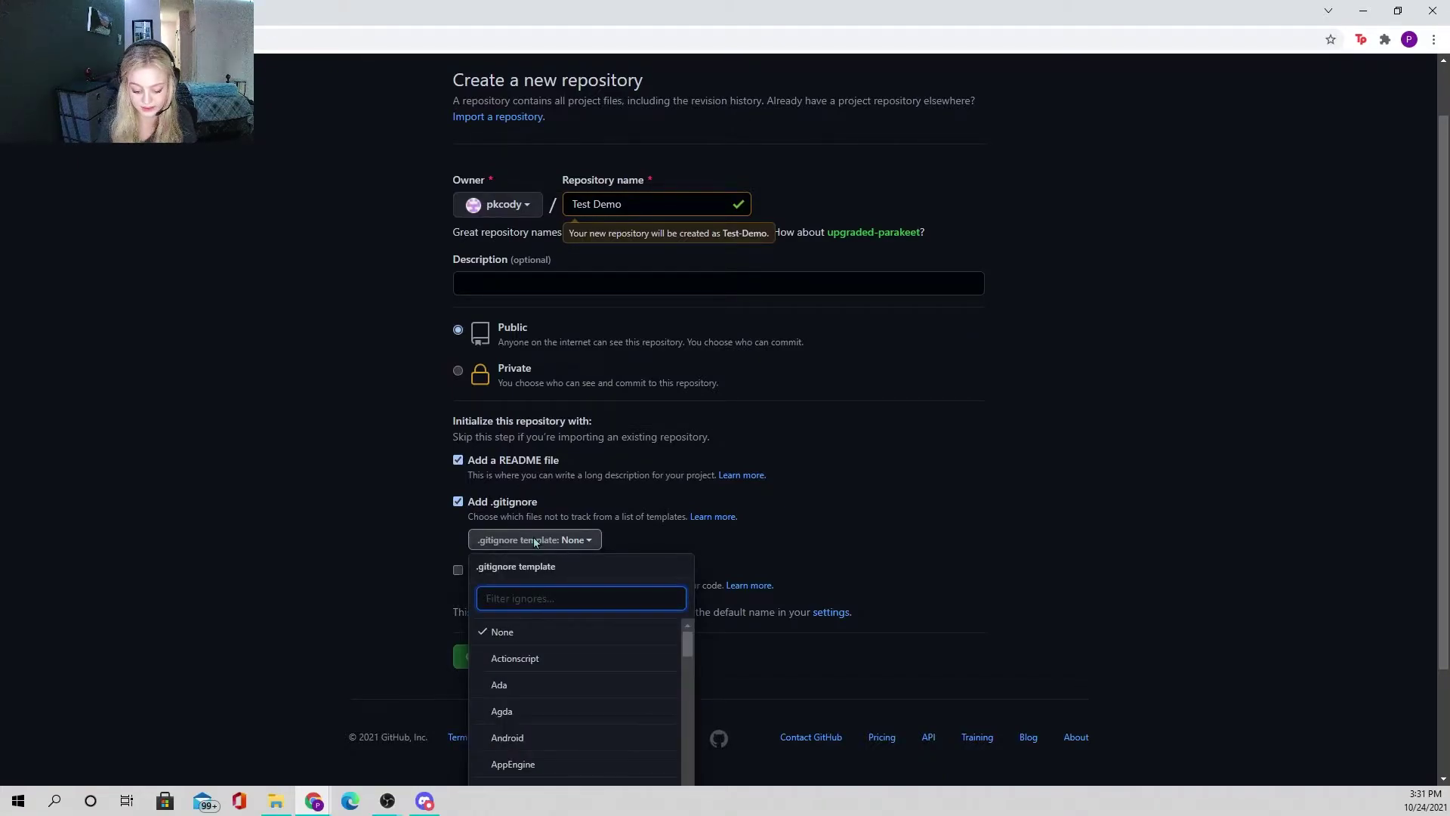
text(unity)
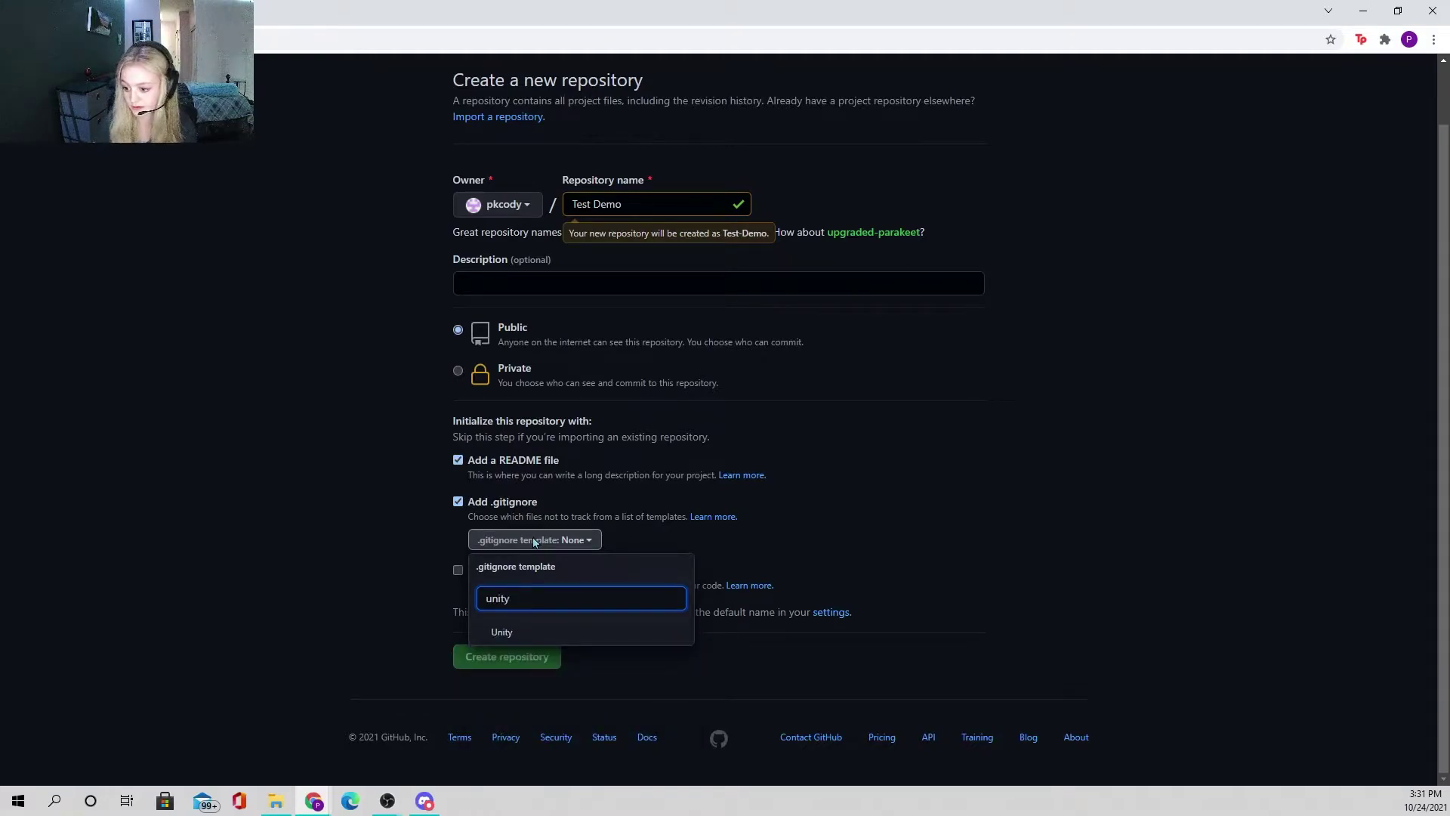
click(506, 635)
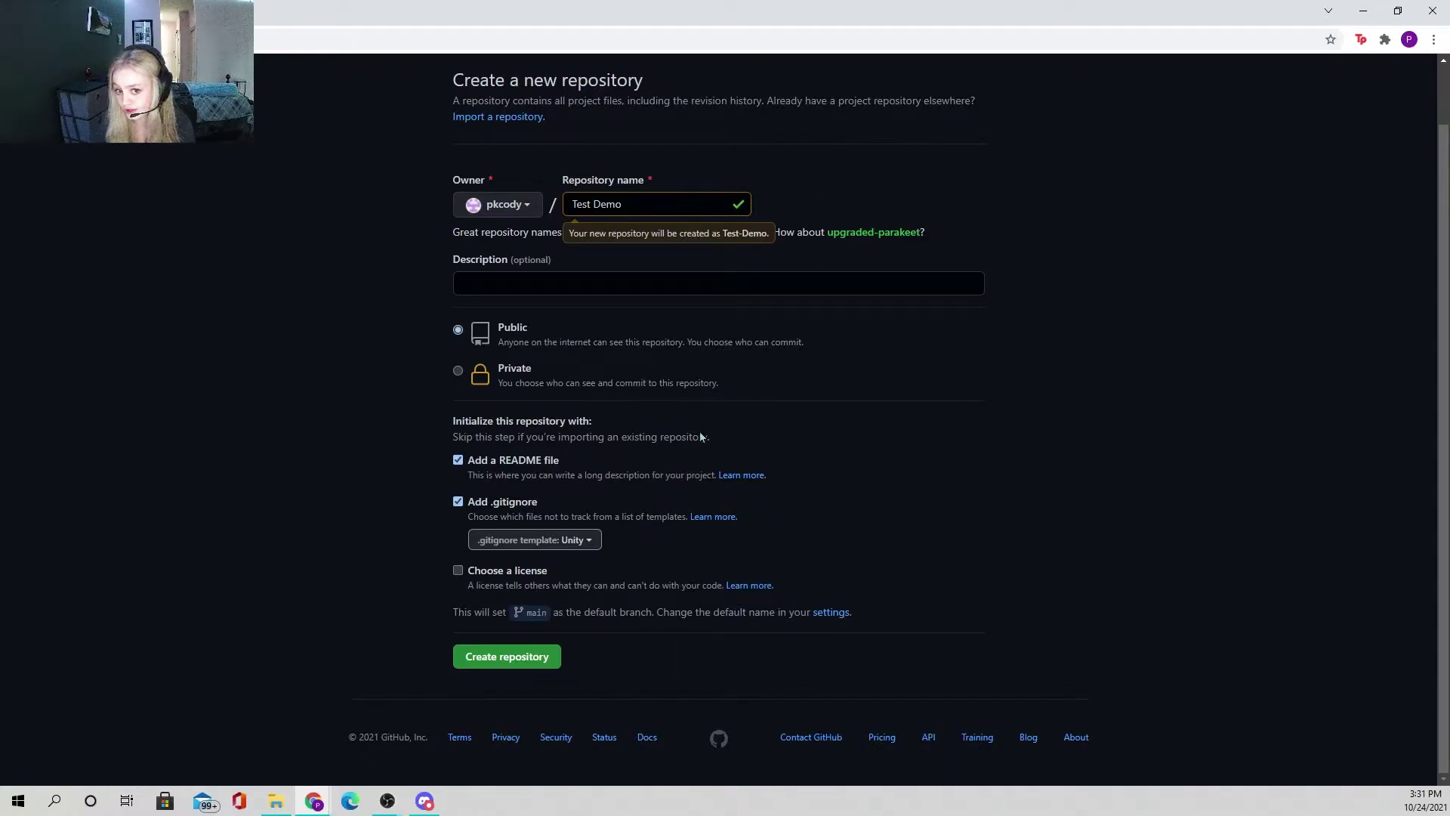
click(500, 656)
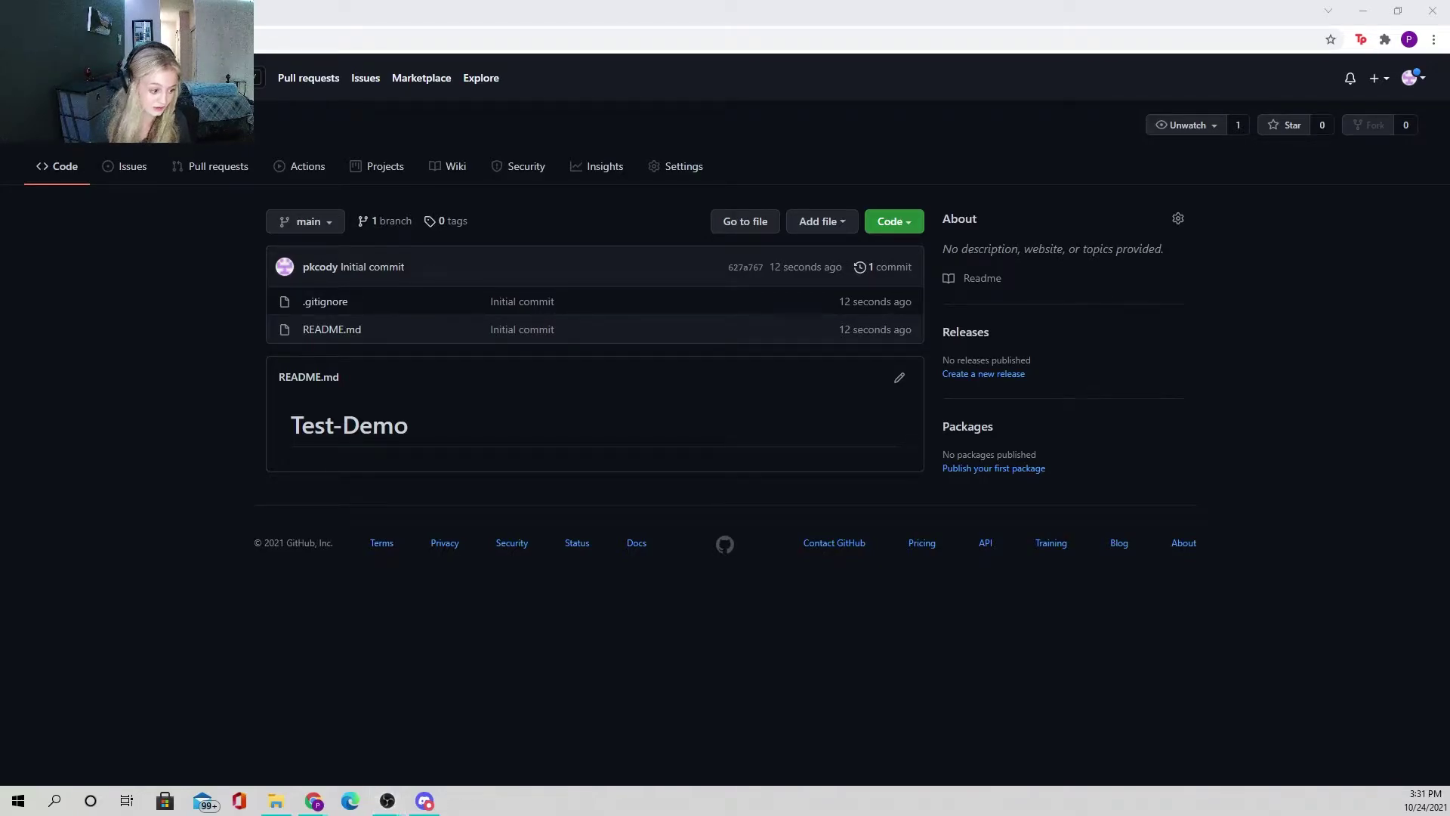
Step: Switch to GitHub Desktop by launching it from the Windows search
click(18, 801)
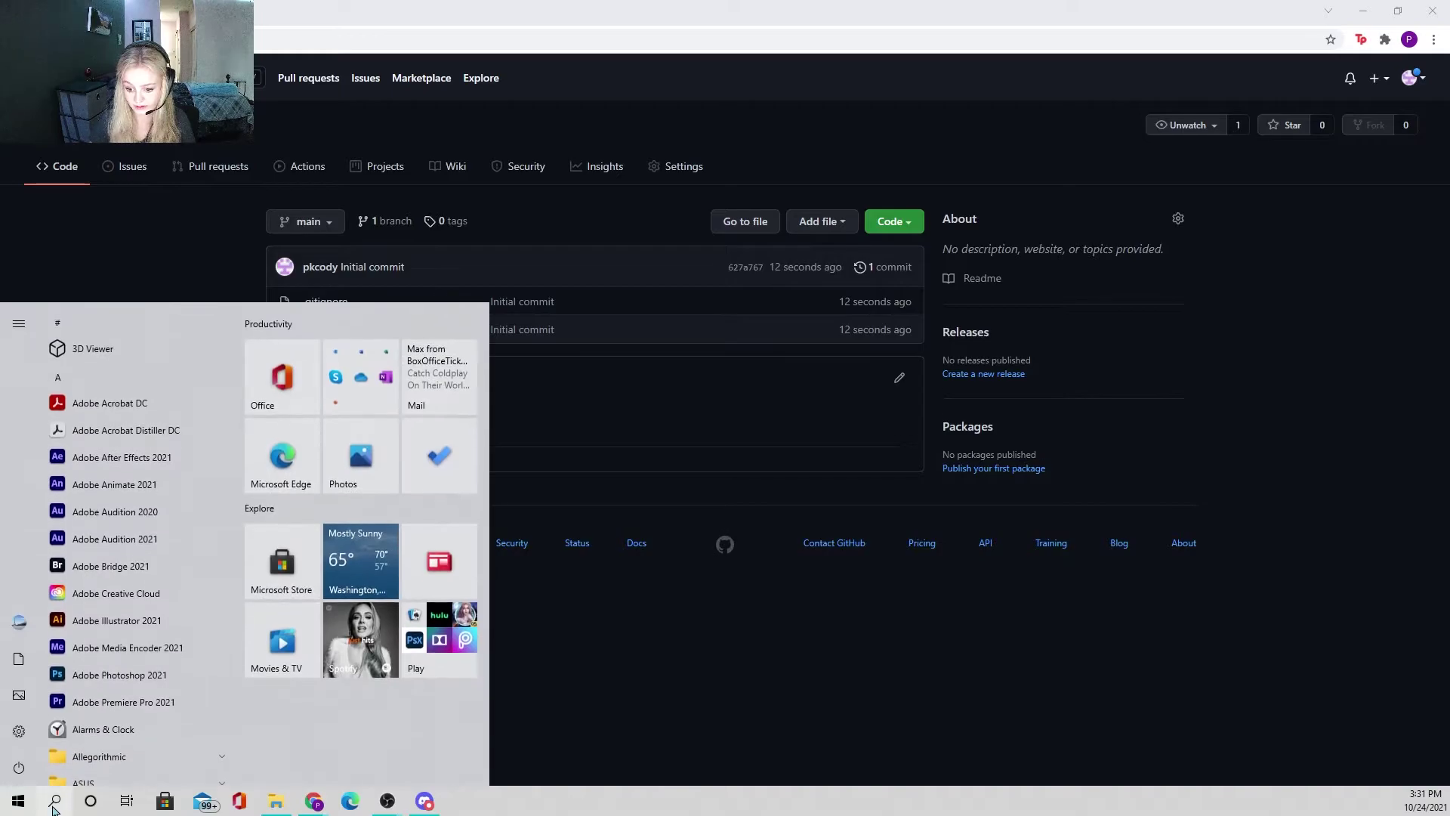
click(53, 802)
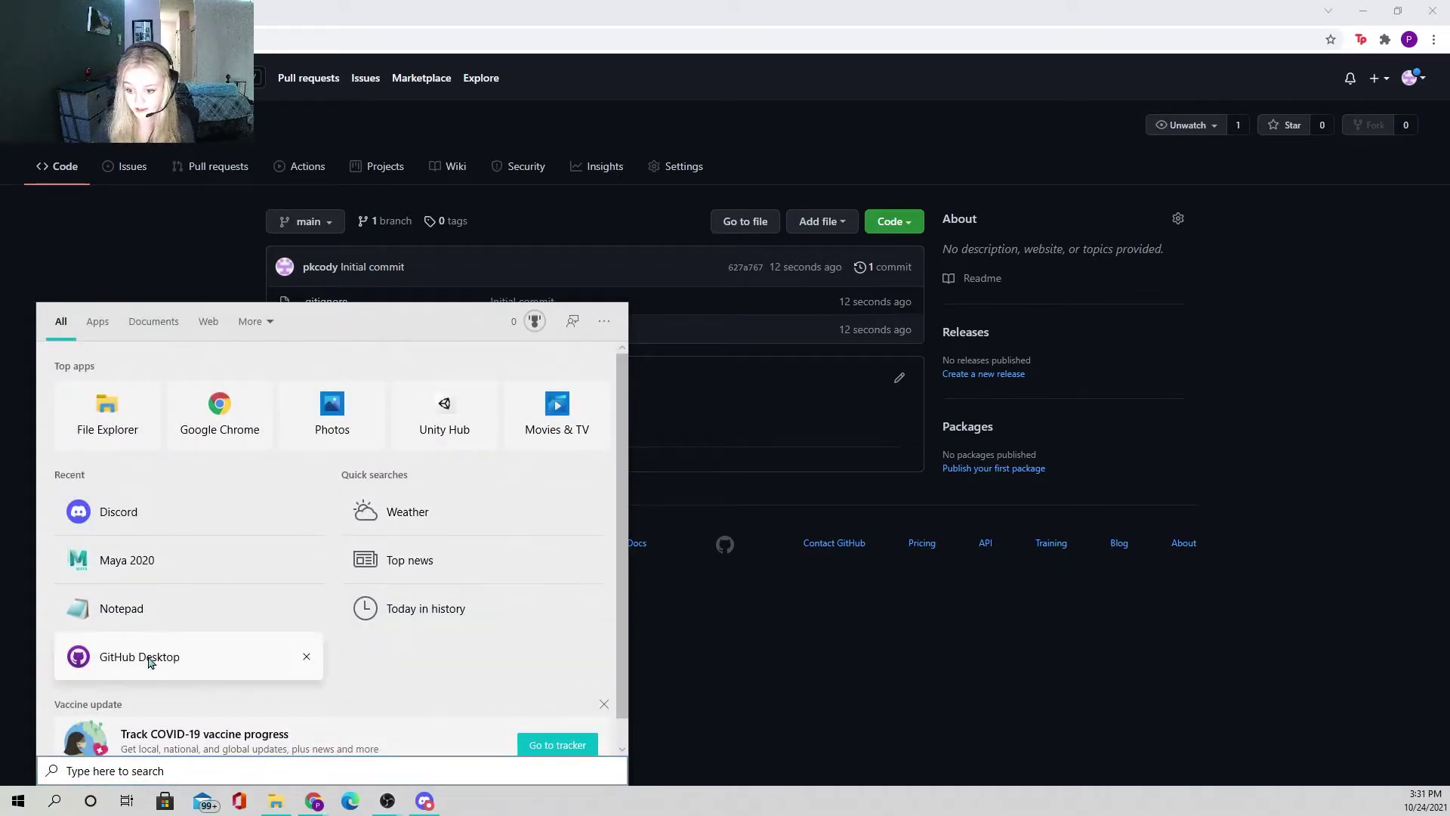
click(182, 651)
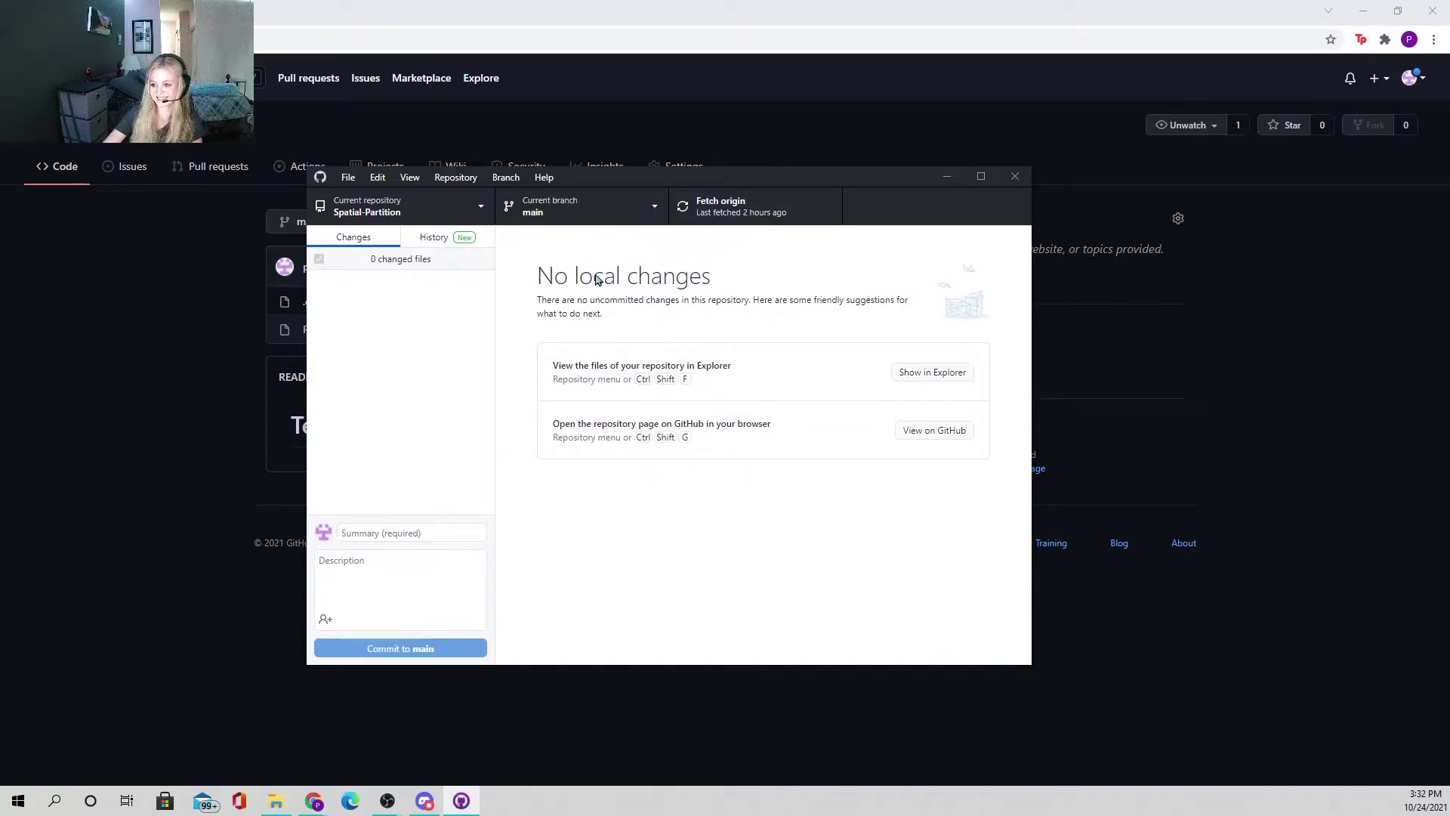
click(349, 179)
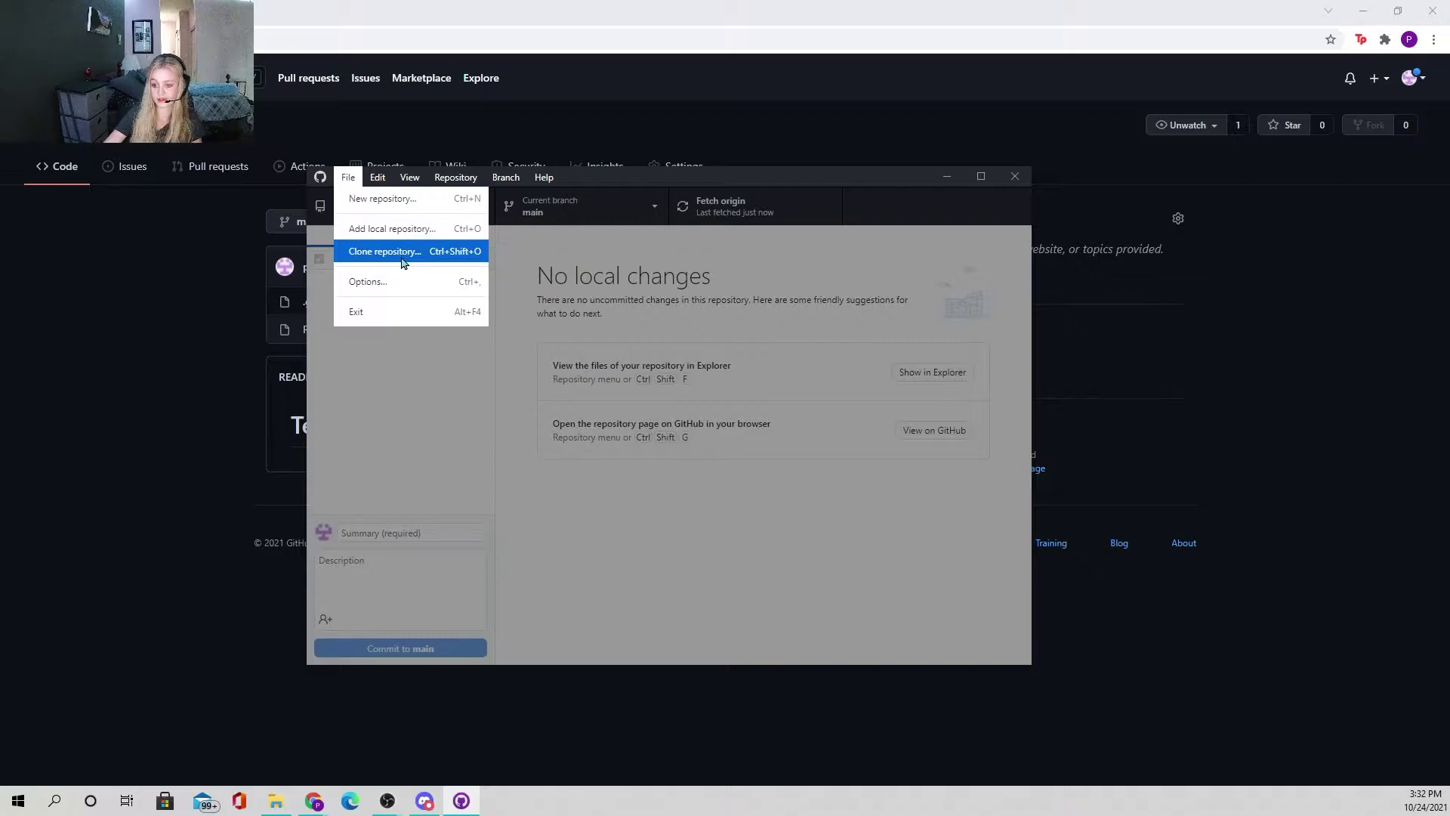
click(402, 256)
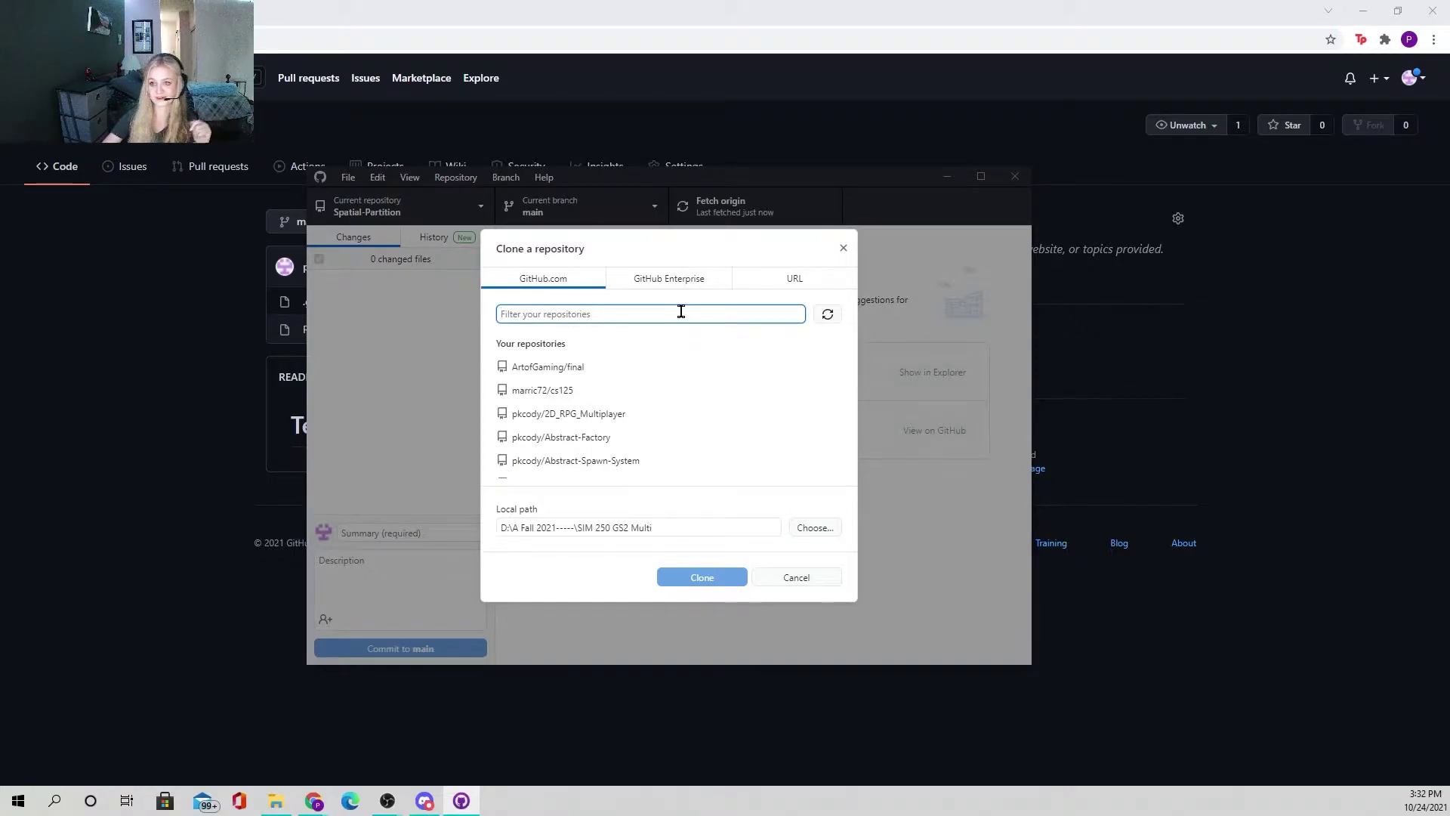
scroll(676, 391, down, 5)
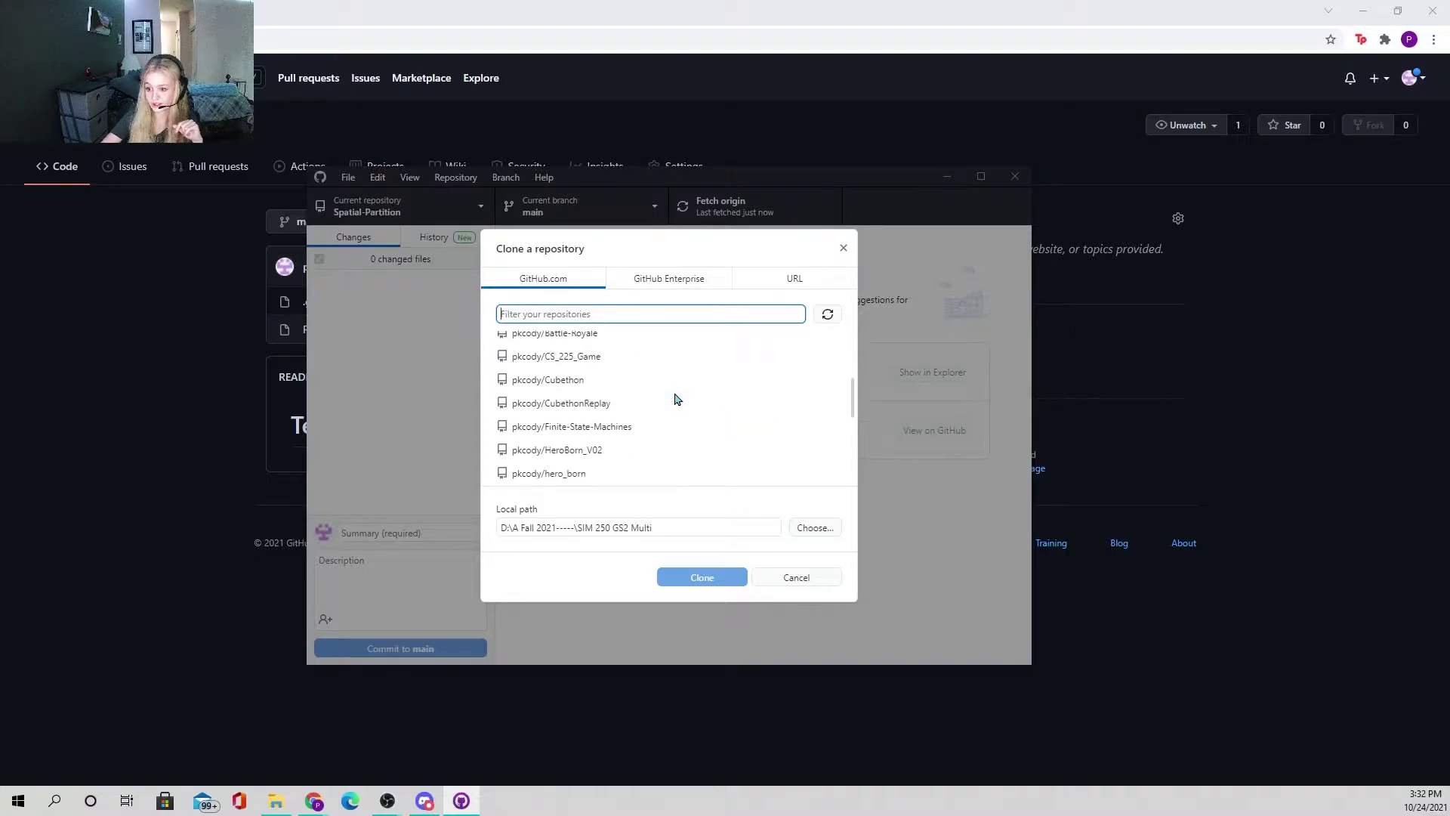
scroll(664, 398, down, 3)
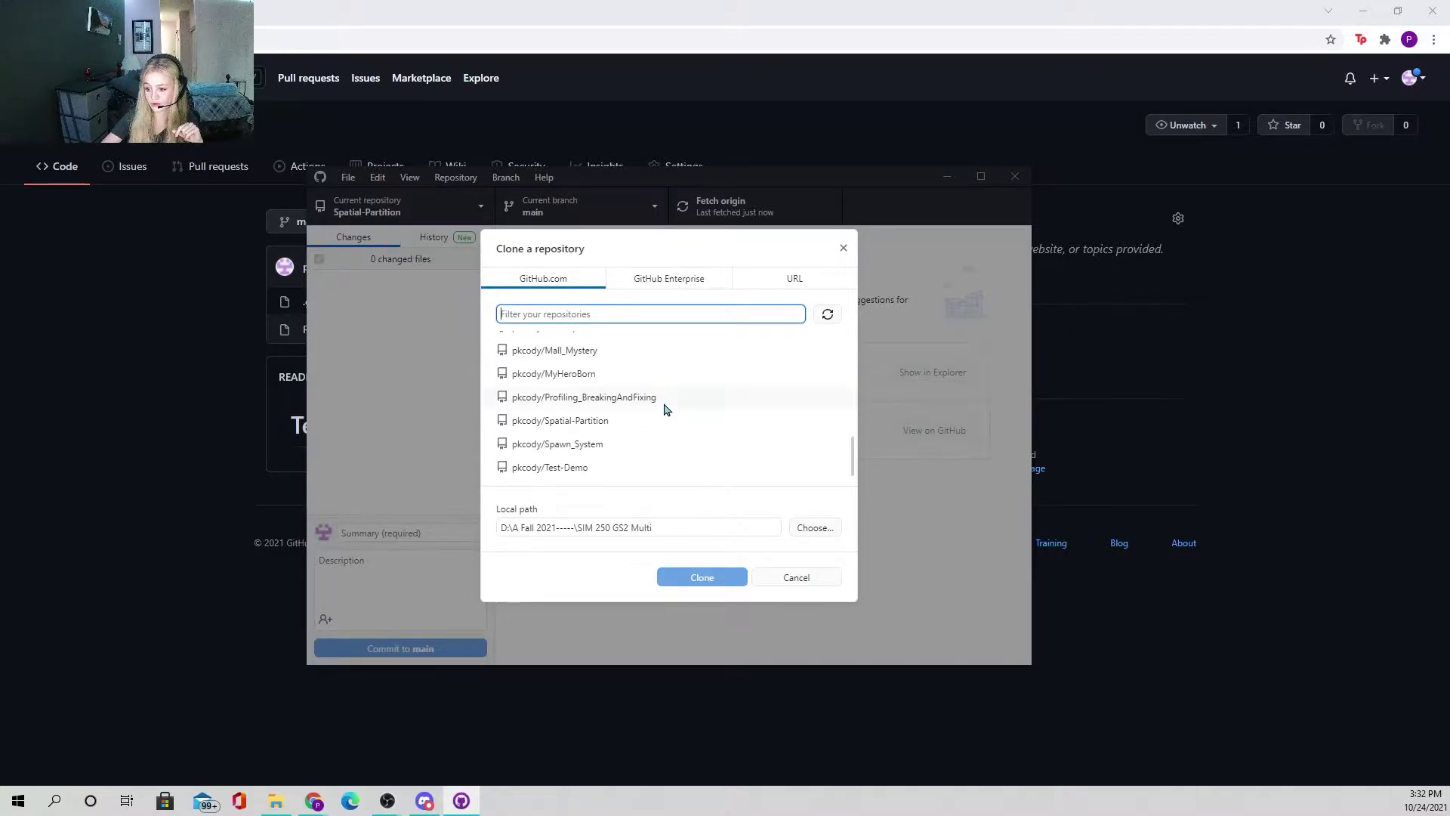
click(588, 473)
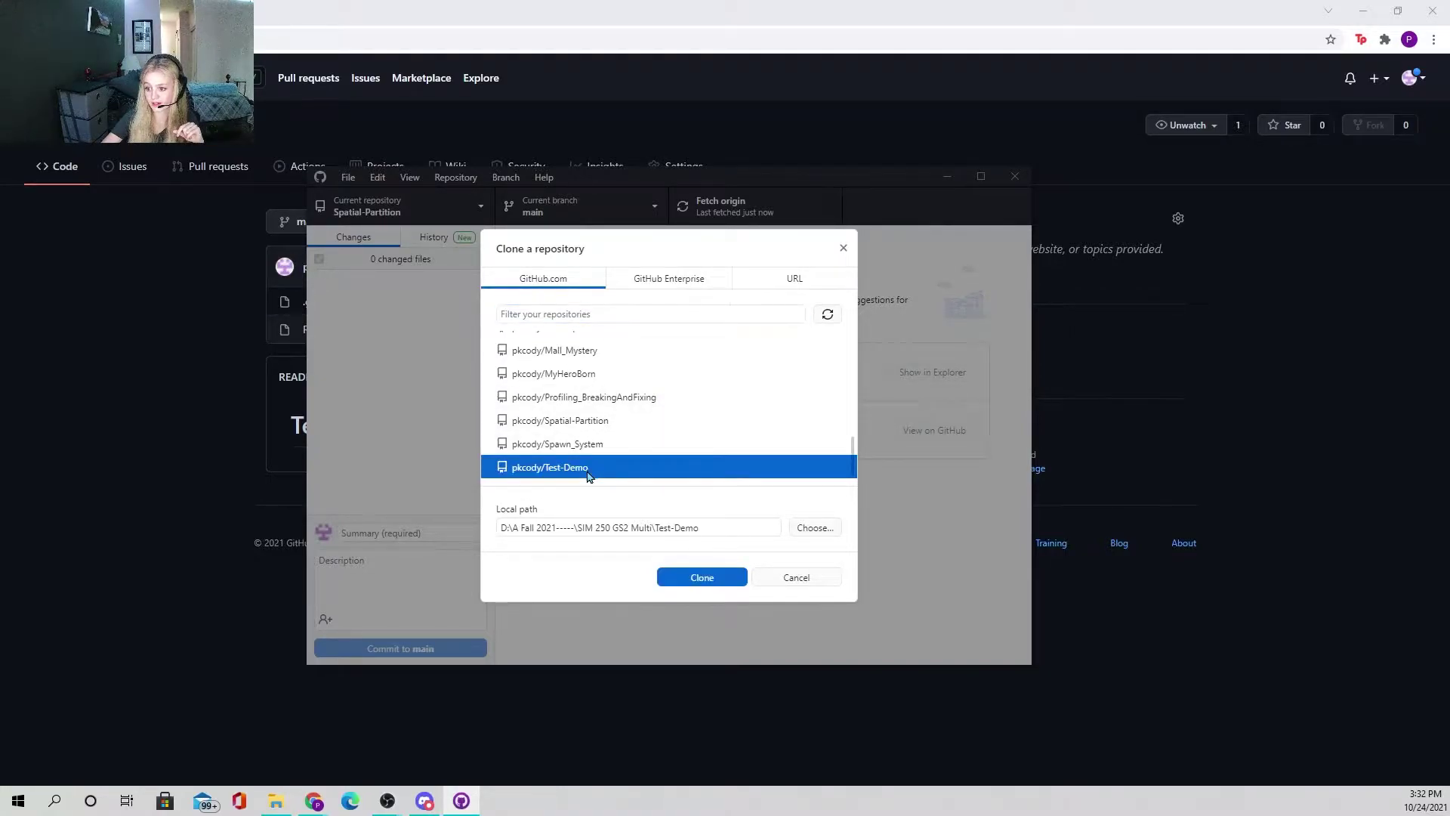
click(524, 180)
click(449, 324)
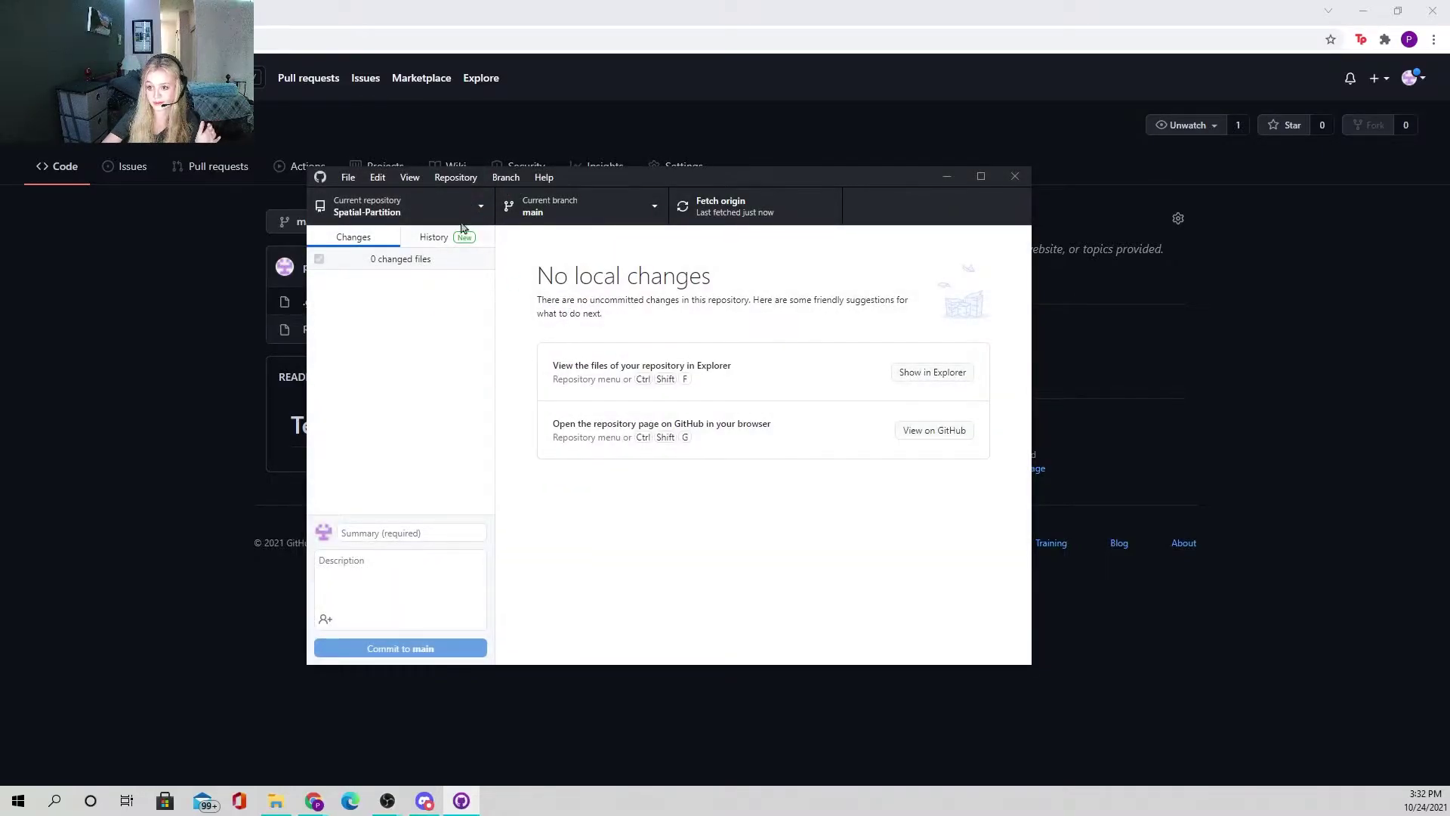
Step: Start cloning a repository from GitHub.com and select Test-Demo from the list of own repositories
drag(657, 183, 836, 173)
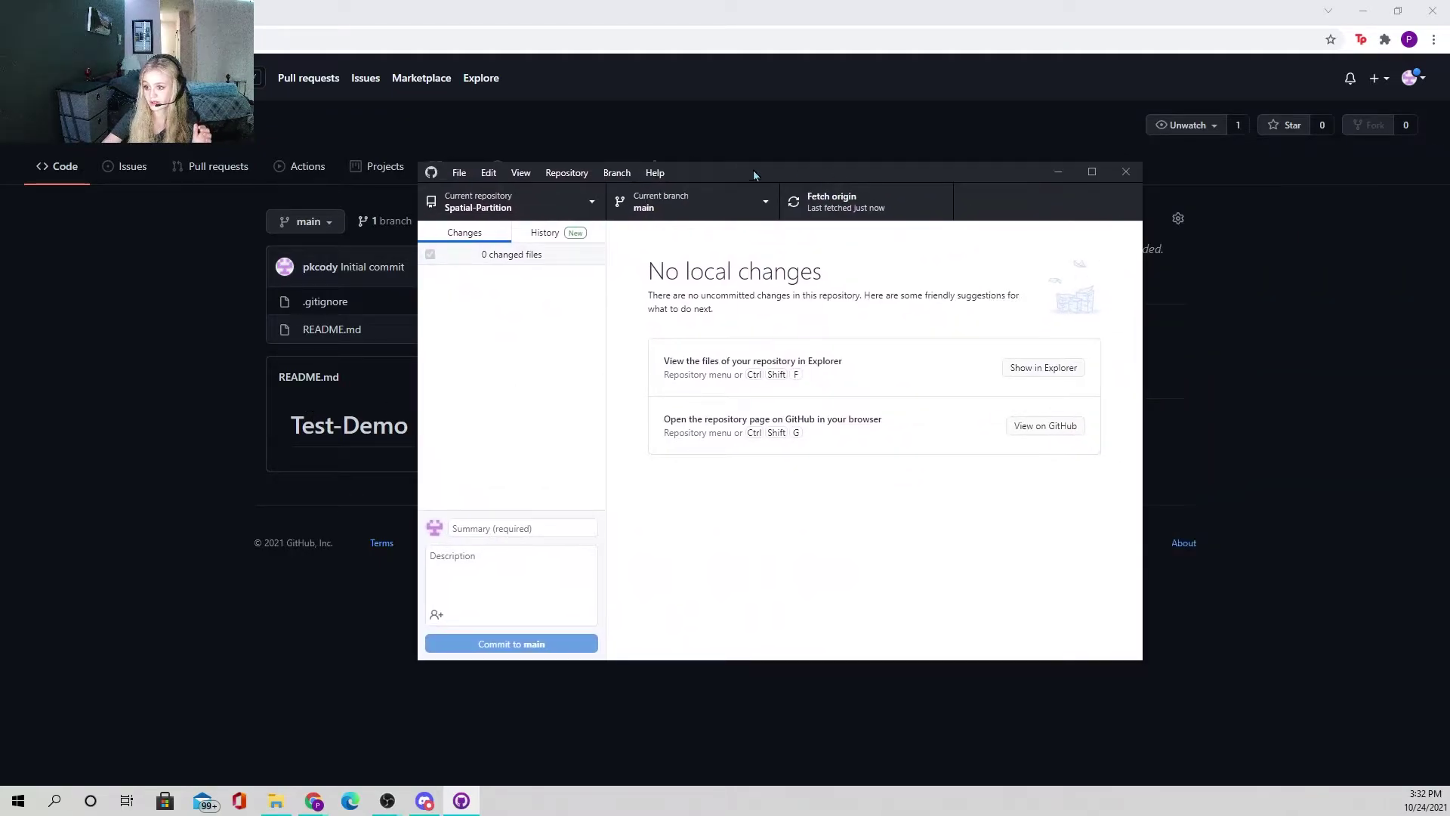
click(459, 173)
click(497, 244)
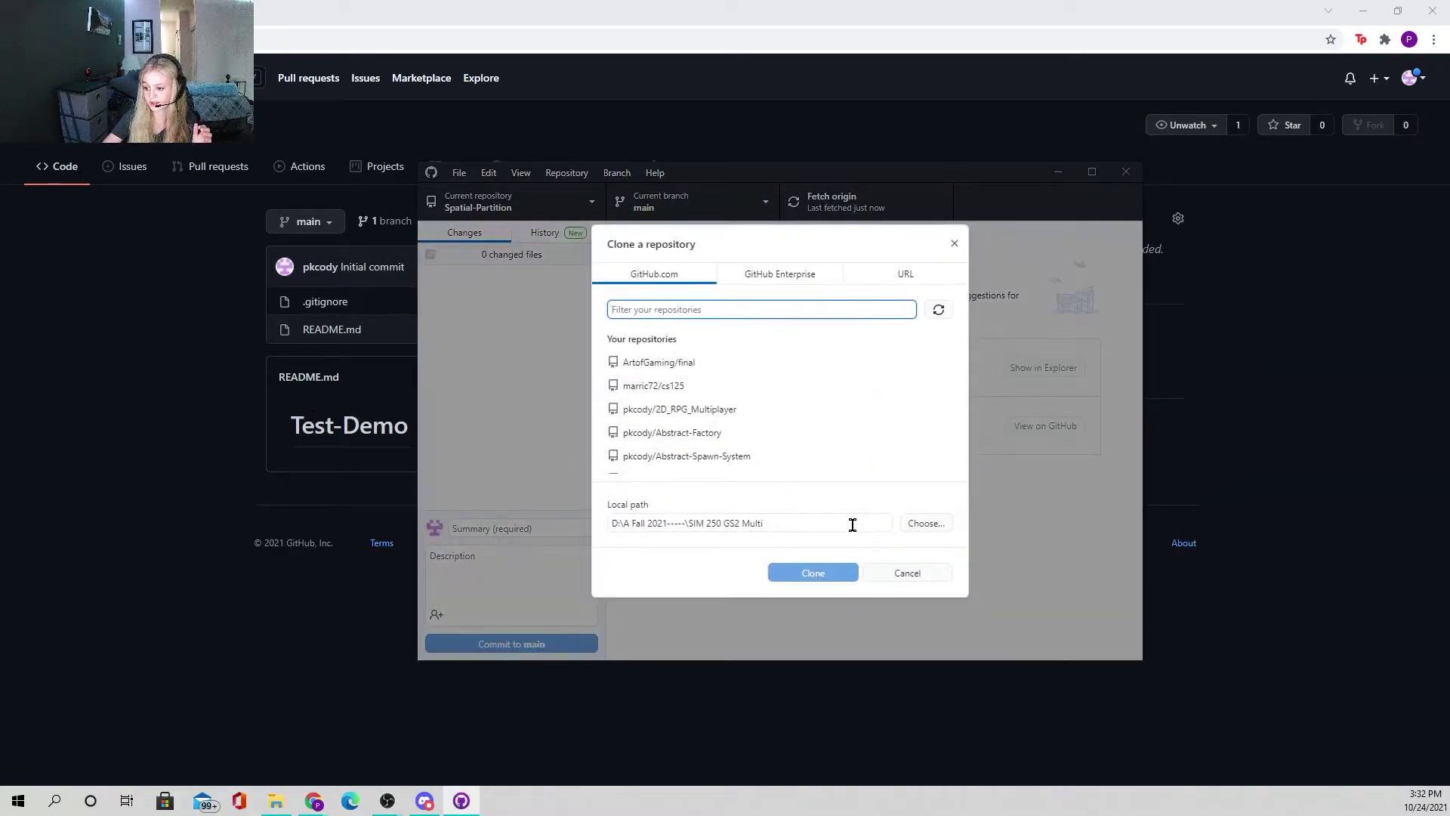
scroll(806, 440, down, 5)
click(713, 460)
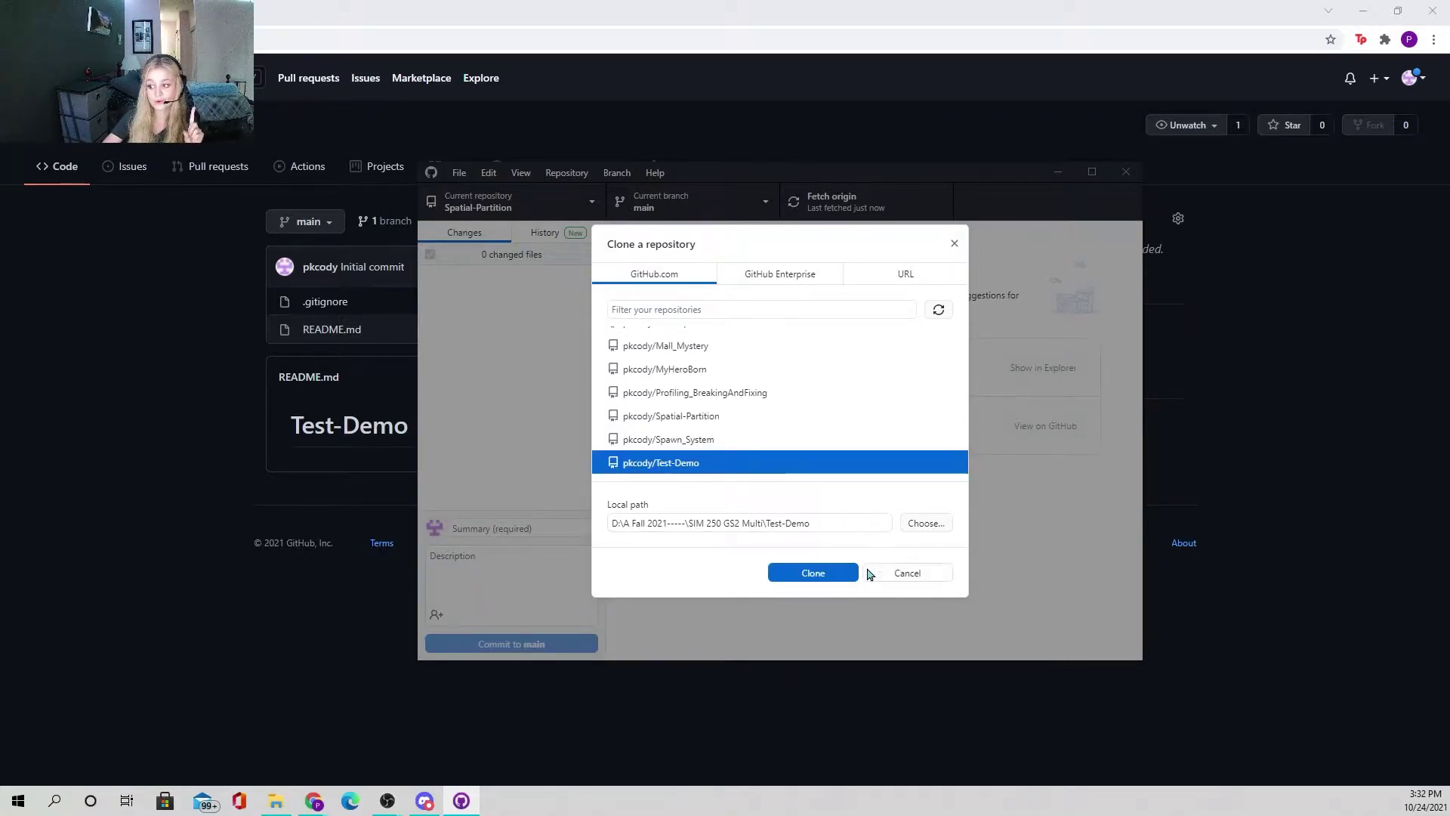
Step: Browse for the clone's local path and create a folder named TestFile-ClassName on the Seagate Backup Plus Drive (D:)
click(928, 522)
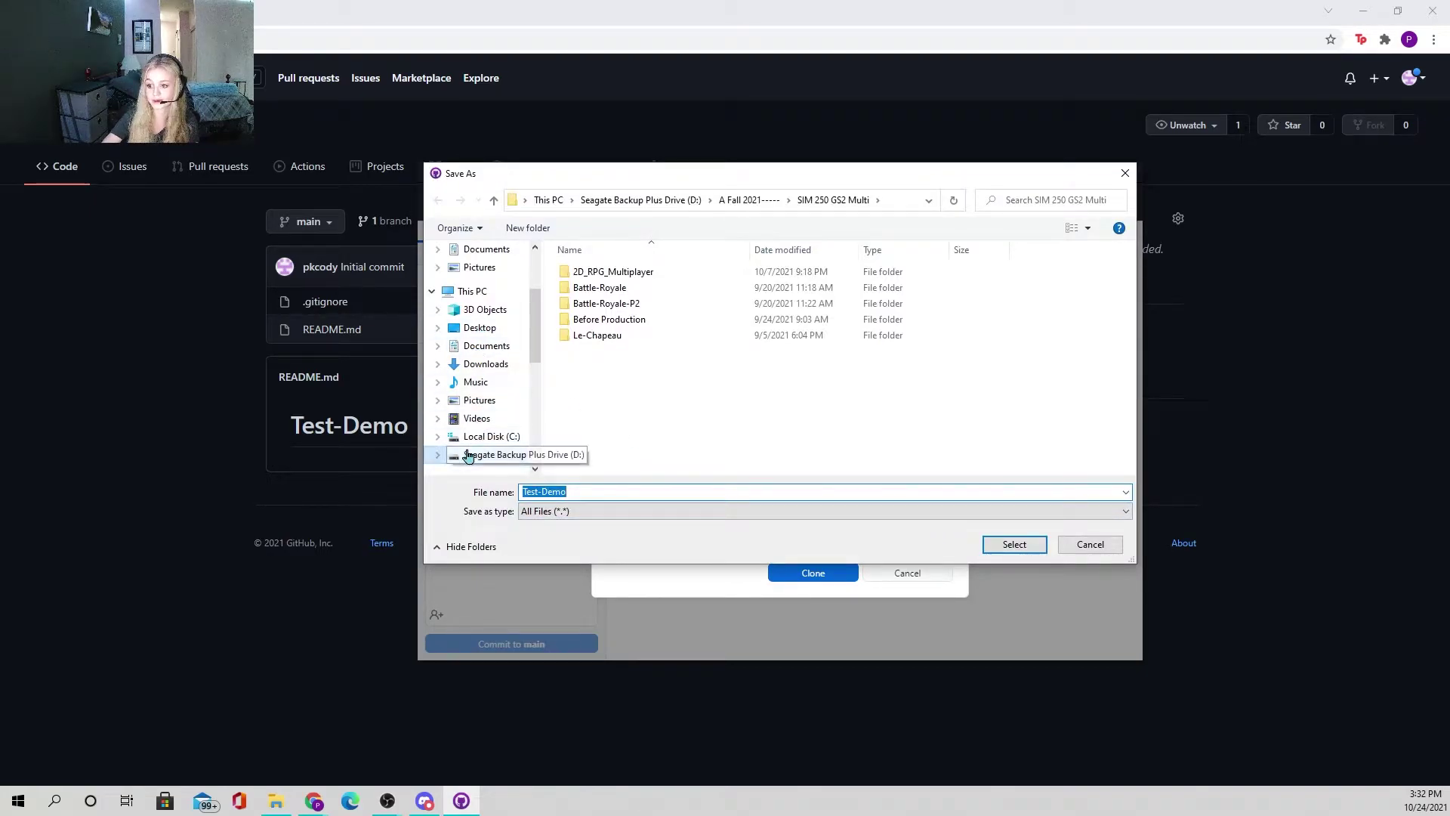
click(470, 454)
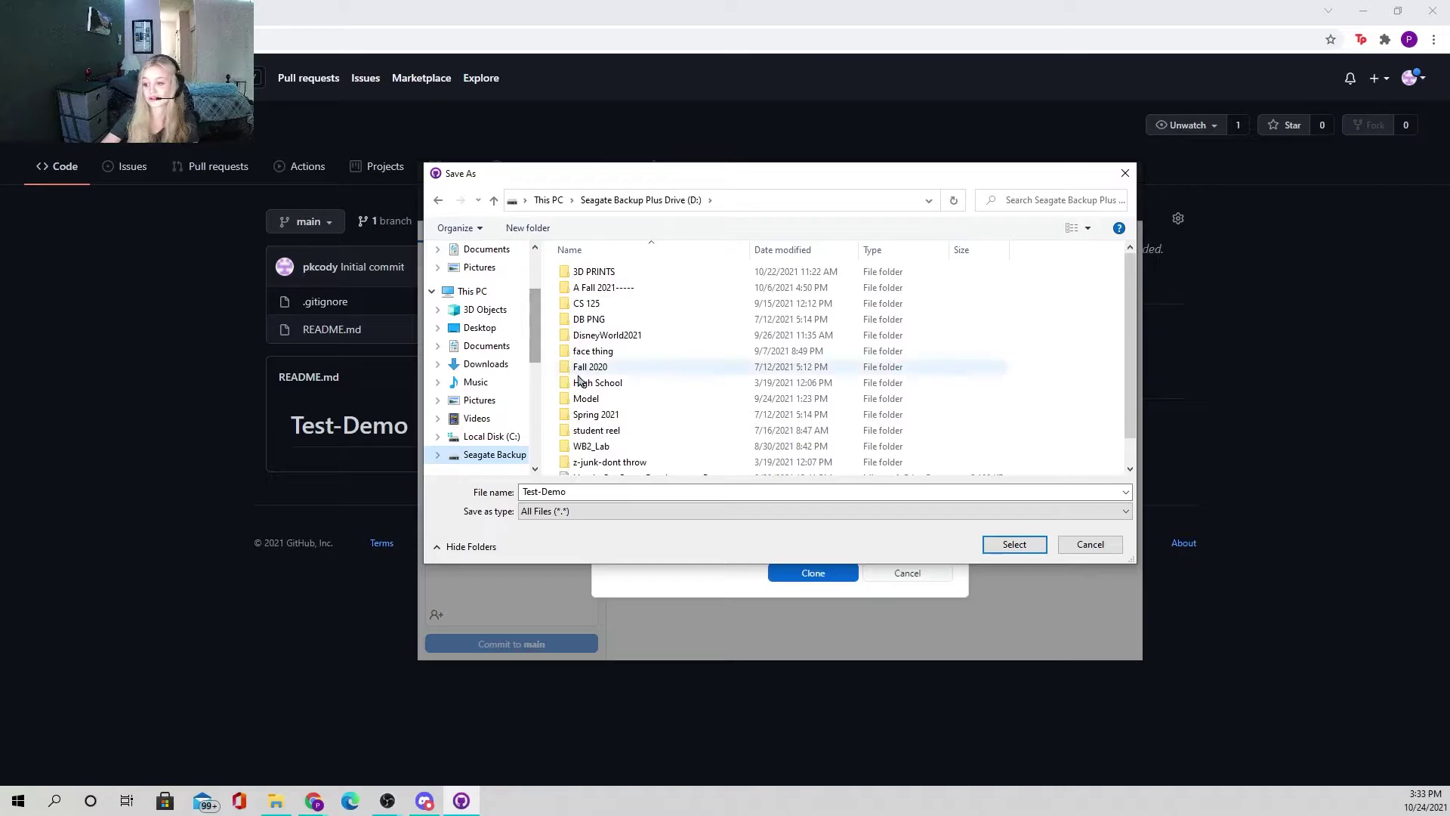
right_click(1055, 335)
mouse_move(1095, 510)
click(1260, 512)
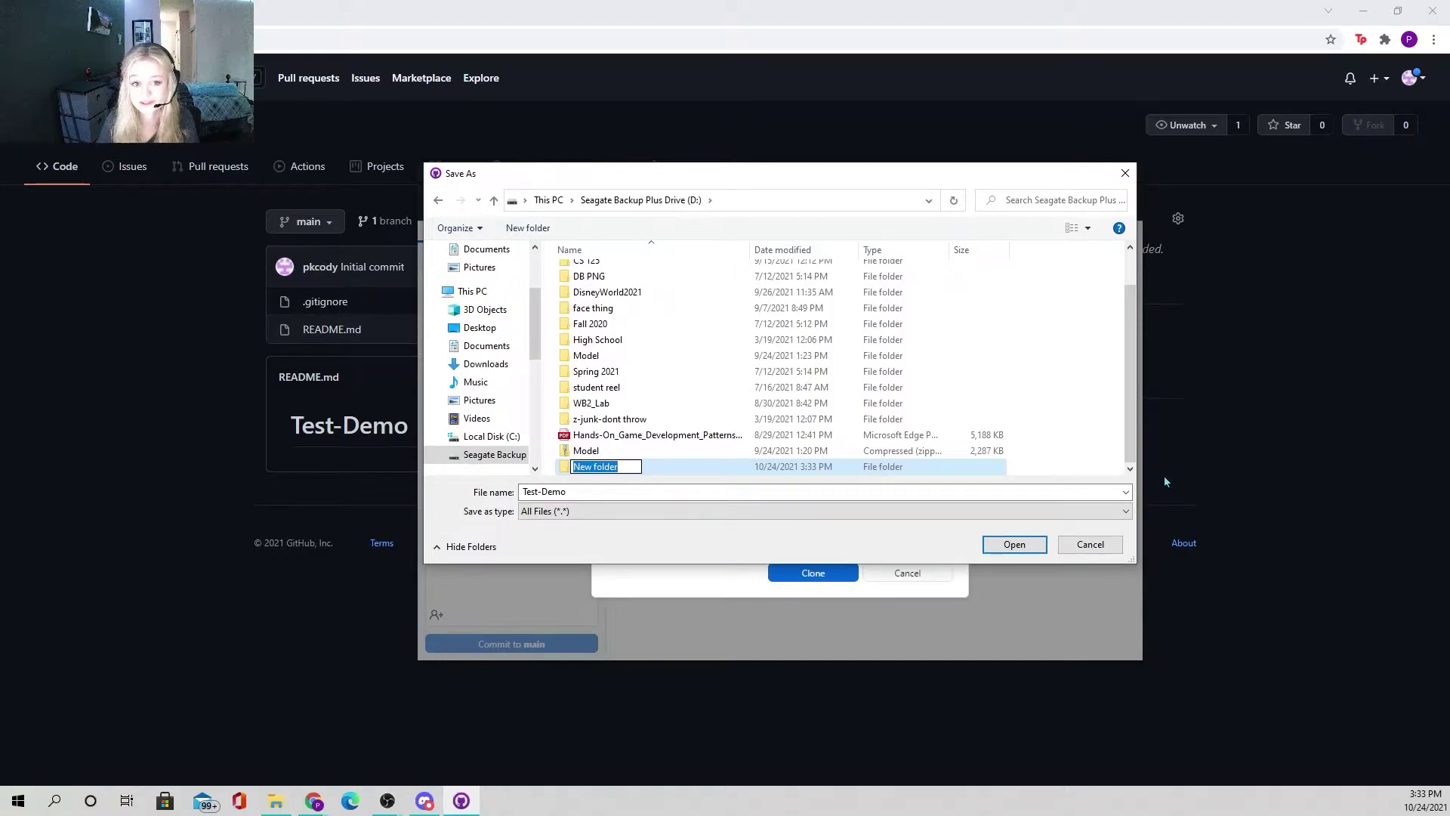
text(TestFile)
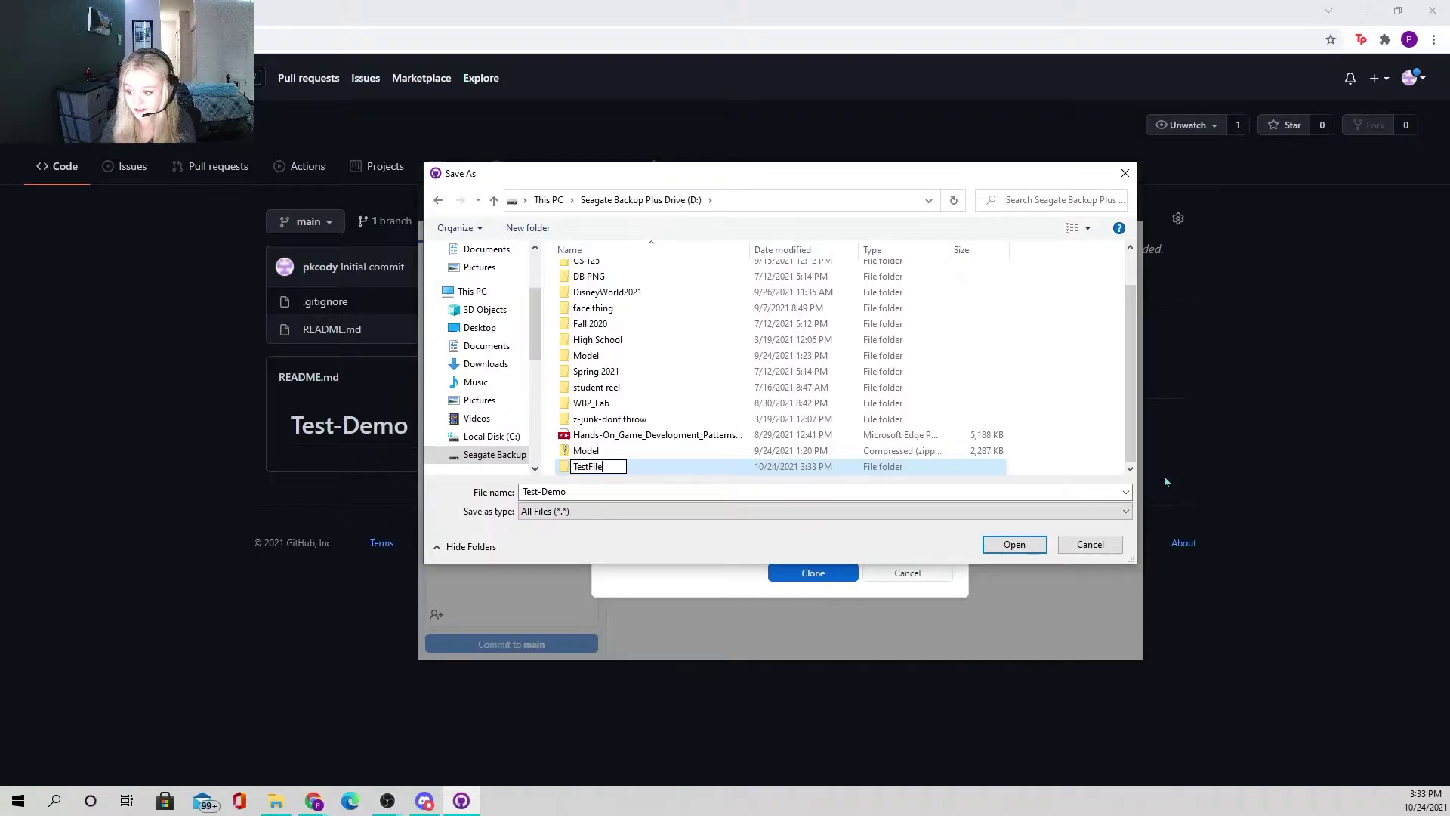
text(-ClassName)
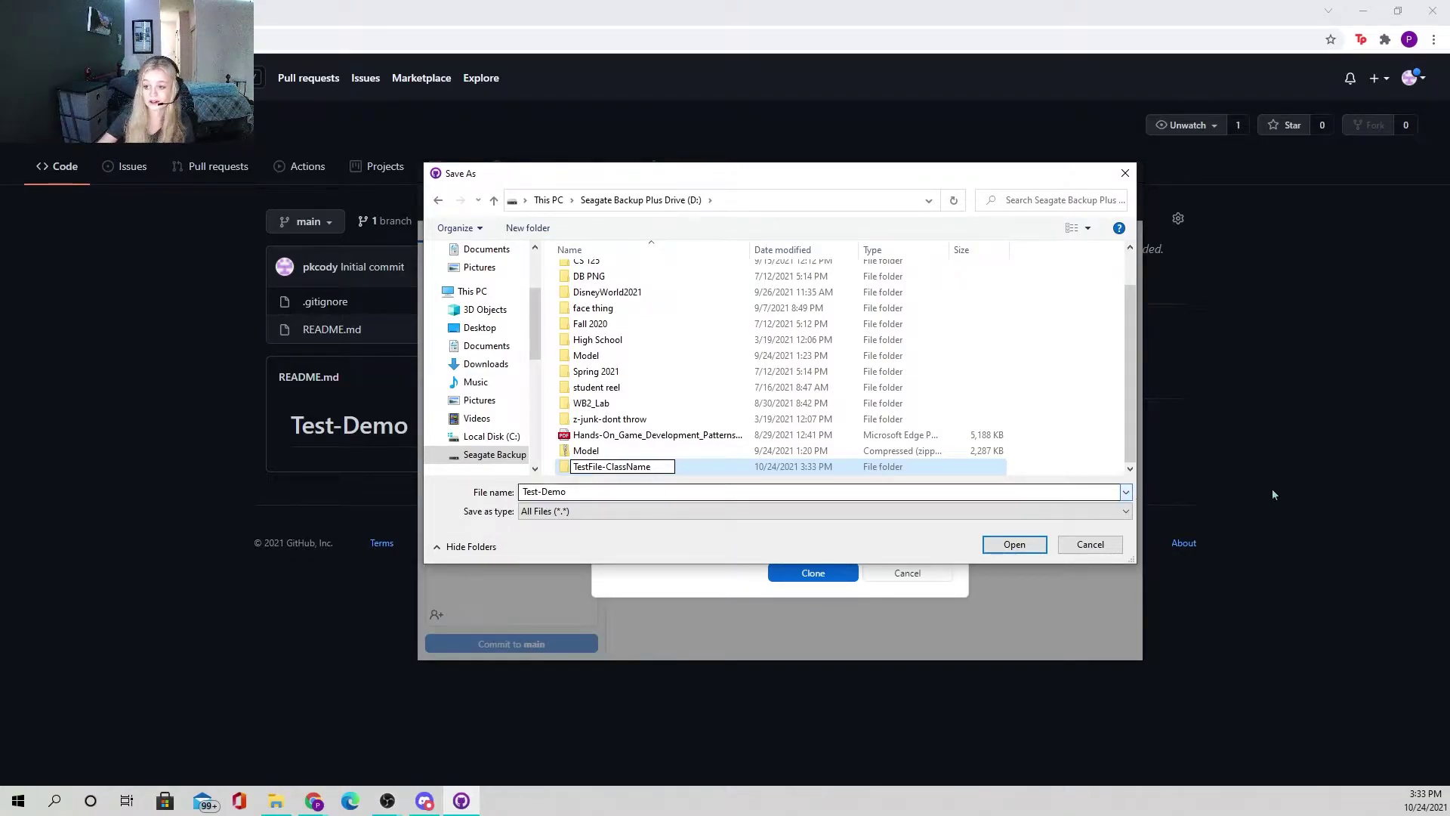
key(Return)
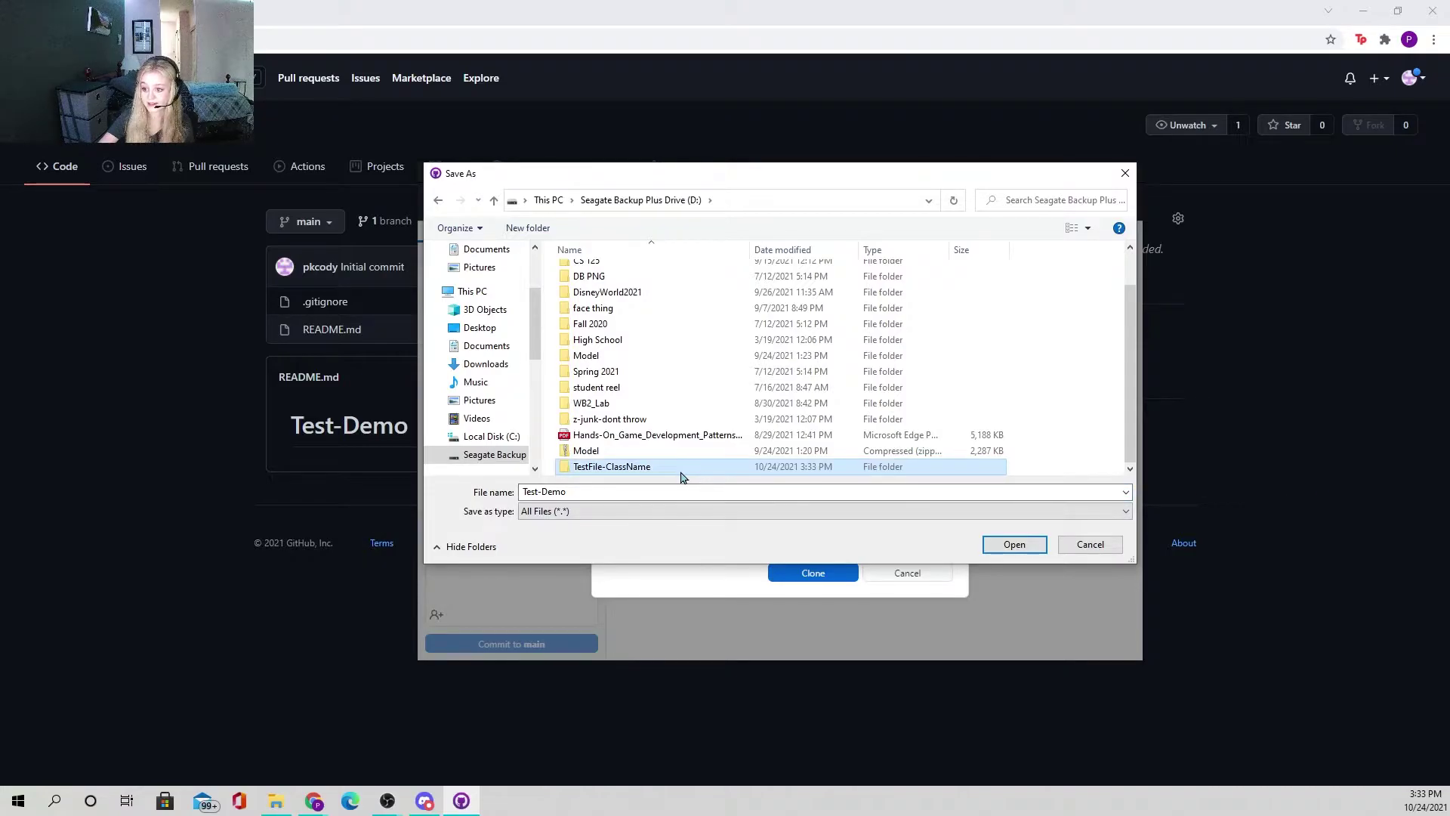
Step: Choose the TestFile-ClassName folder as the local path and clone the Test-Demo repository into it
double_click(682, 471)
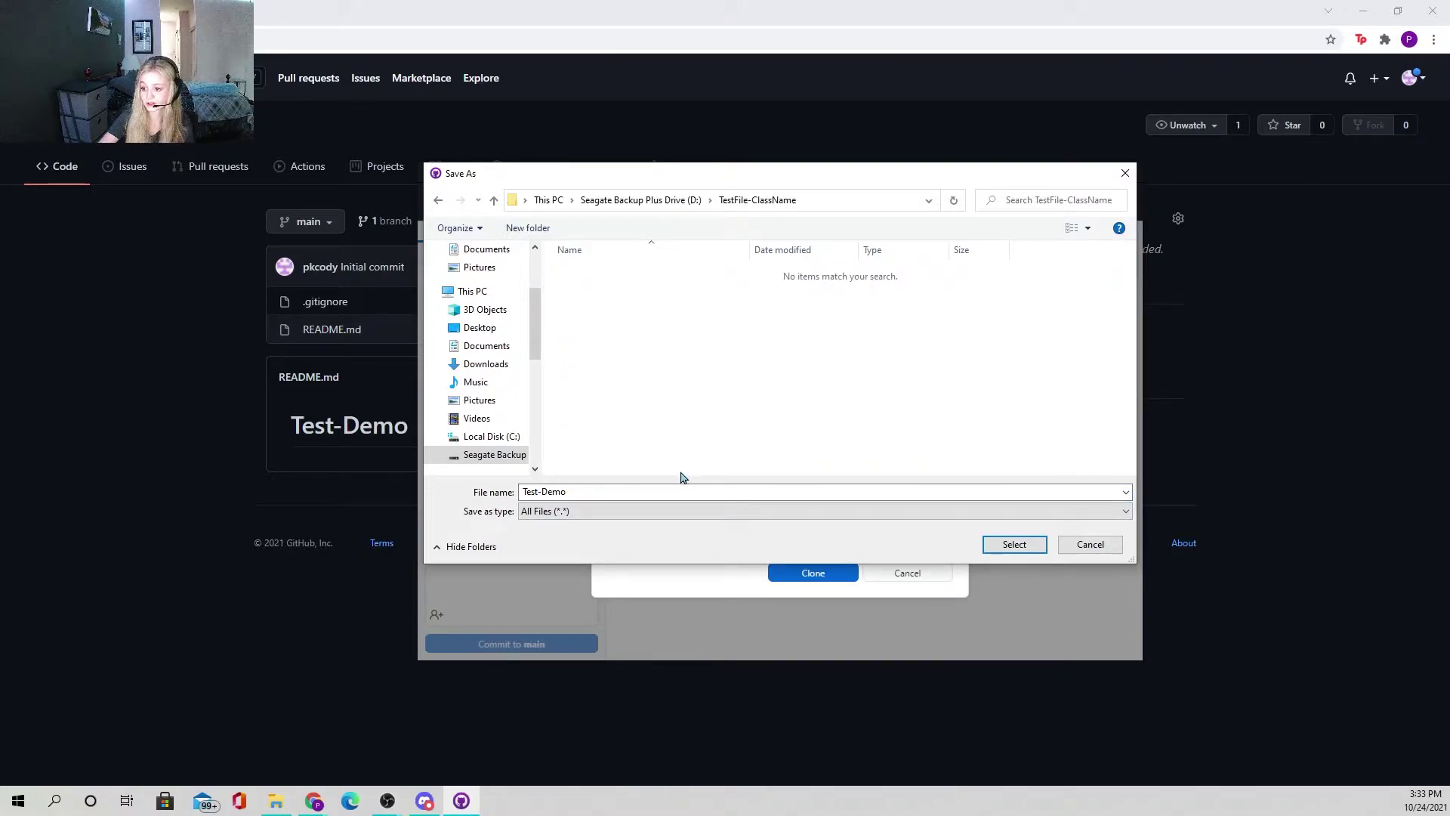
click(1014, 544)
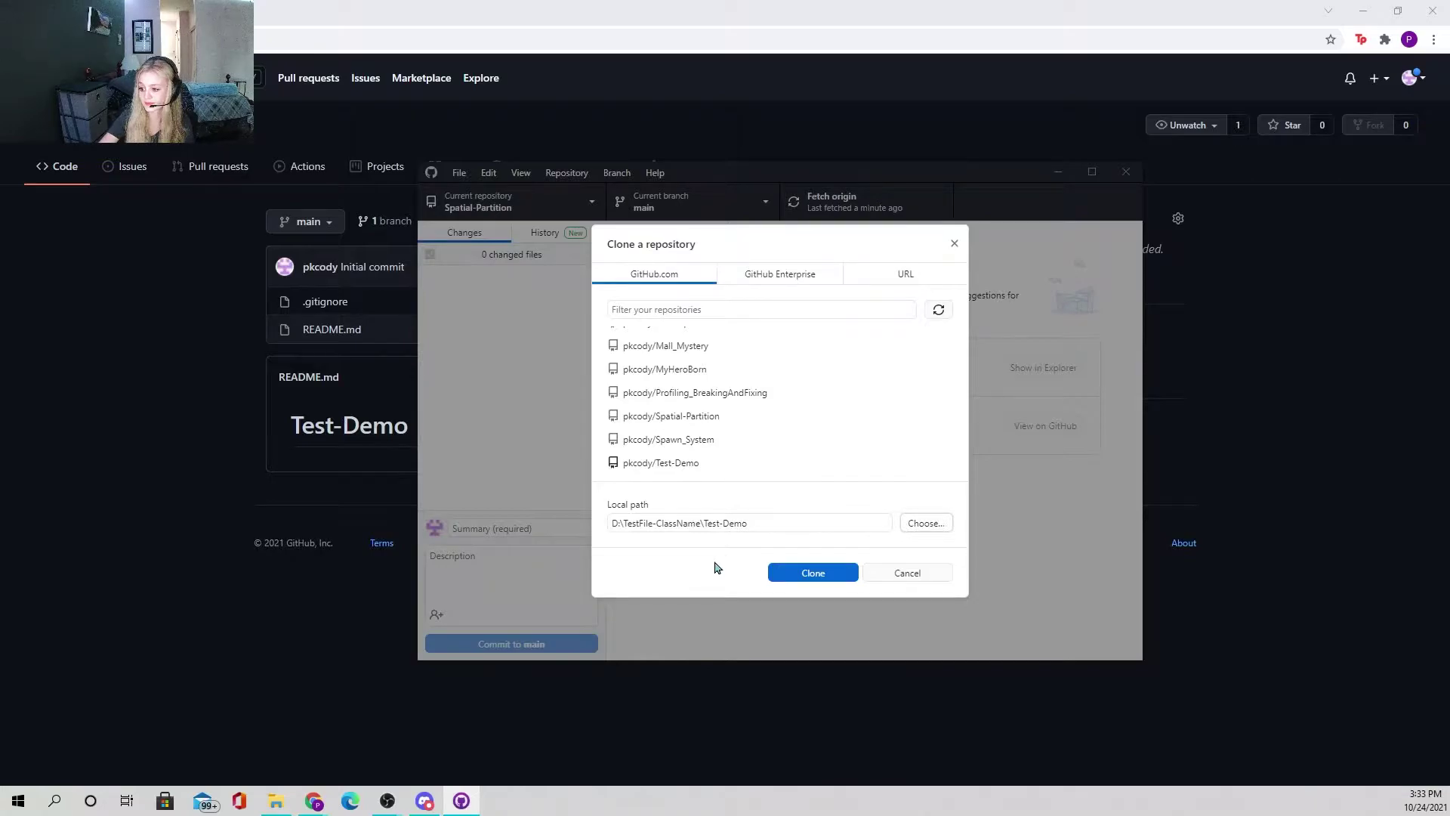
click(802, 574)
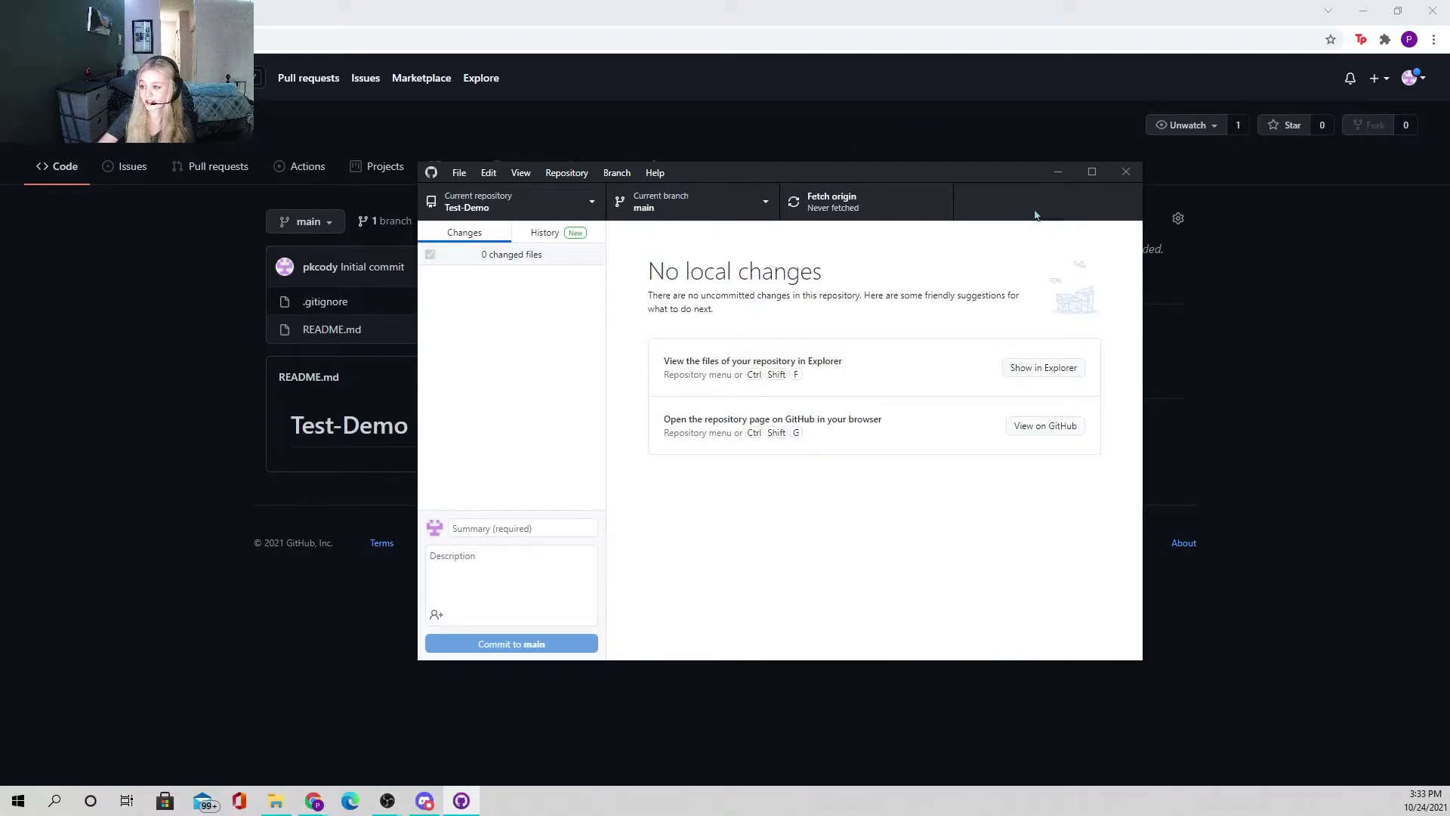
Step: Minimize GitHub Desktop and the browser, and switch to Unity Hub
click(1056, 175)
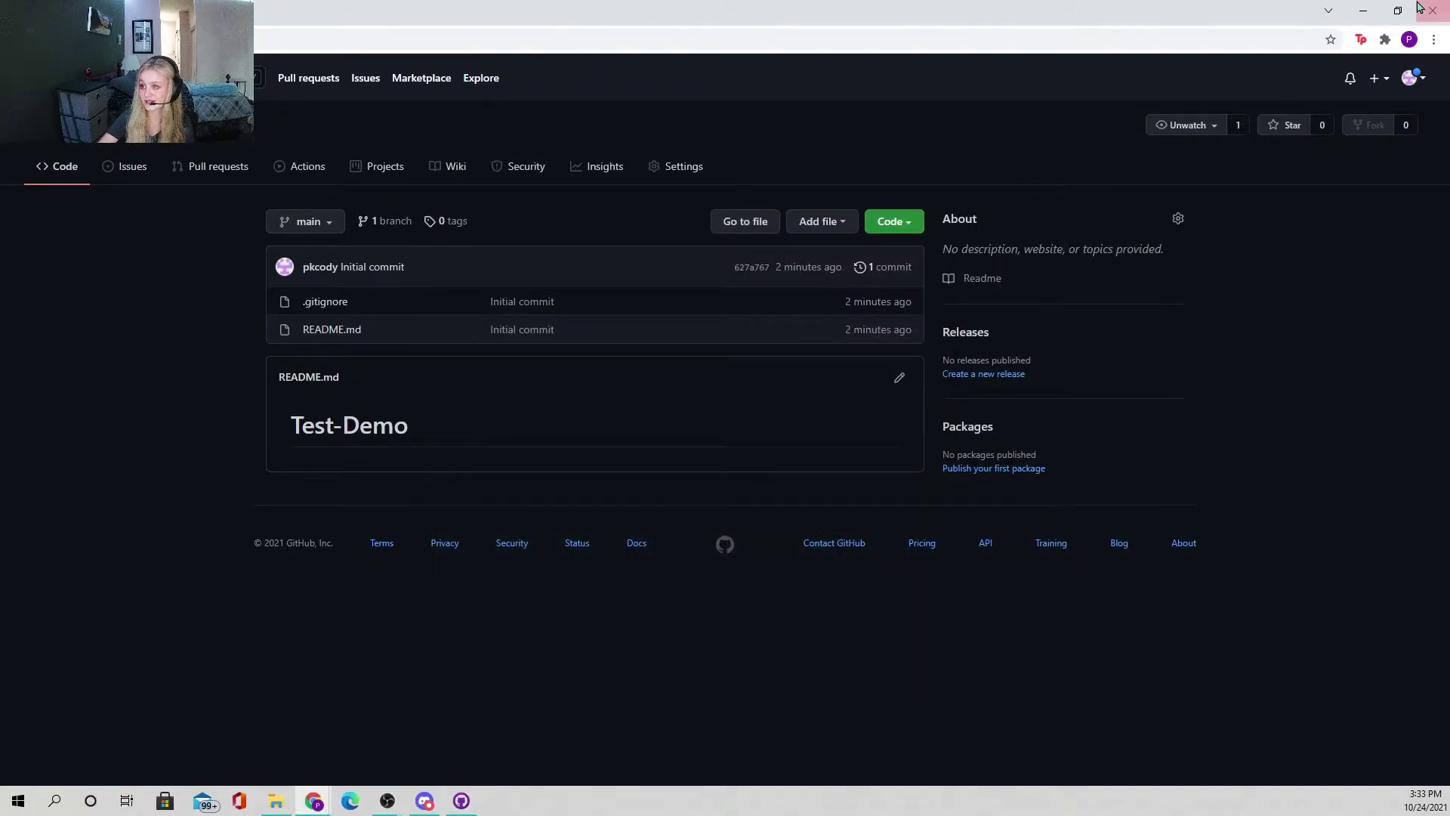
click(1362, 9)
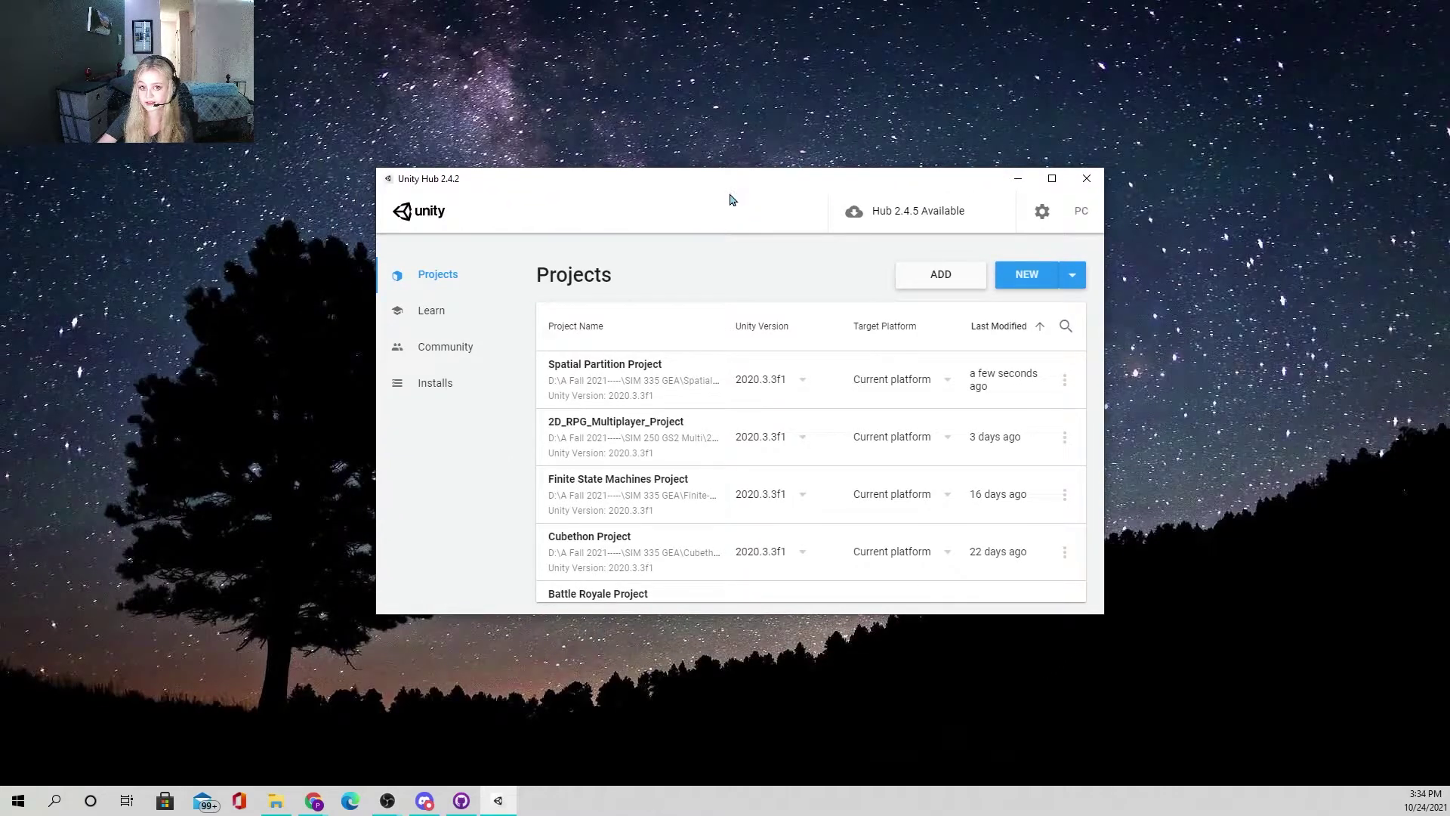
drag(37, 113, 267, 241)
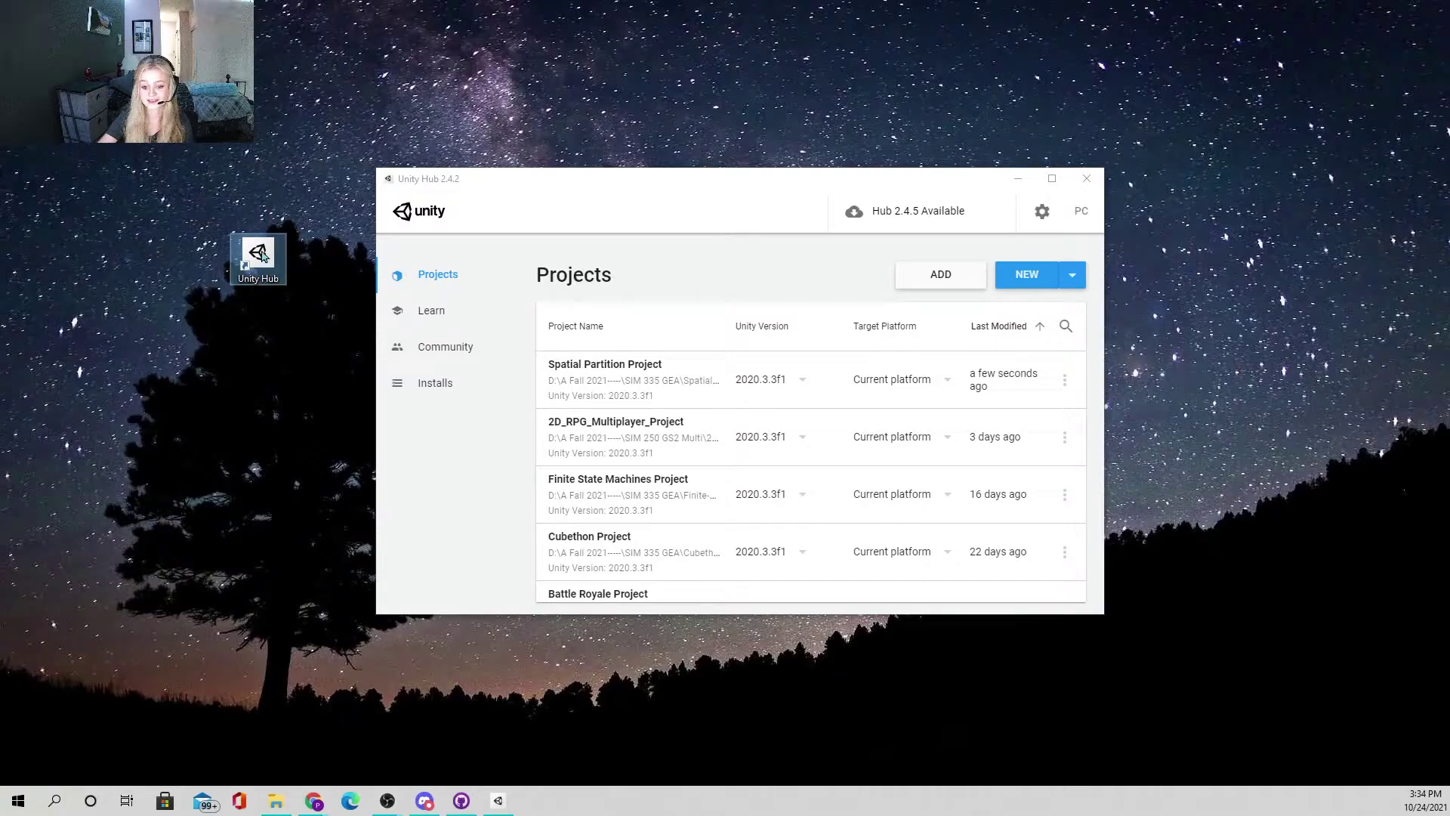
drag(261, 256, 0, 236)
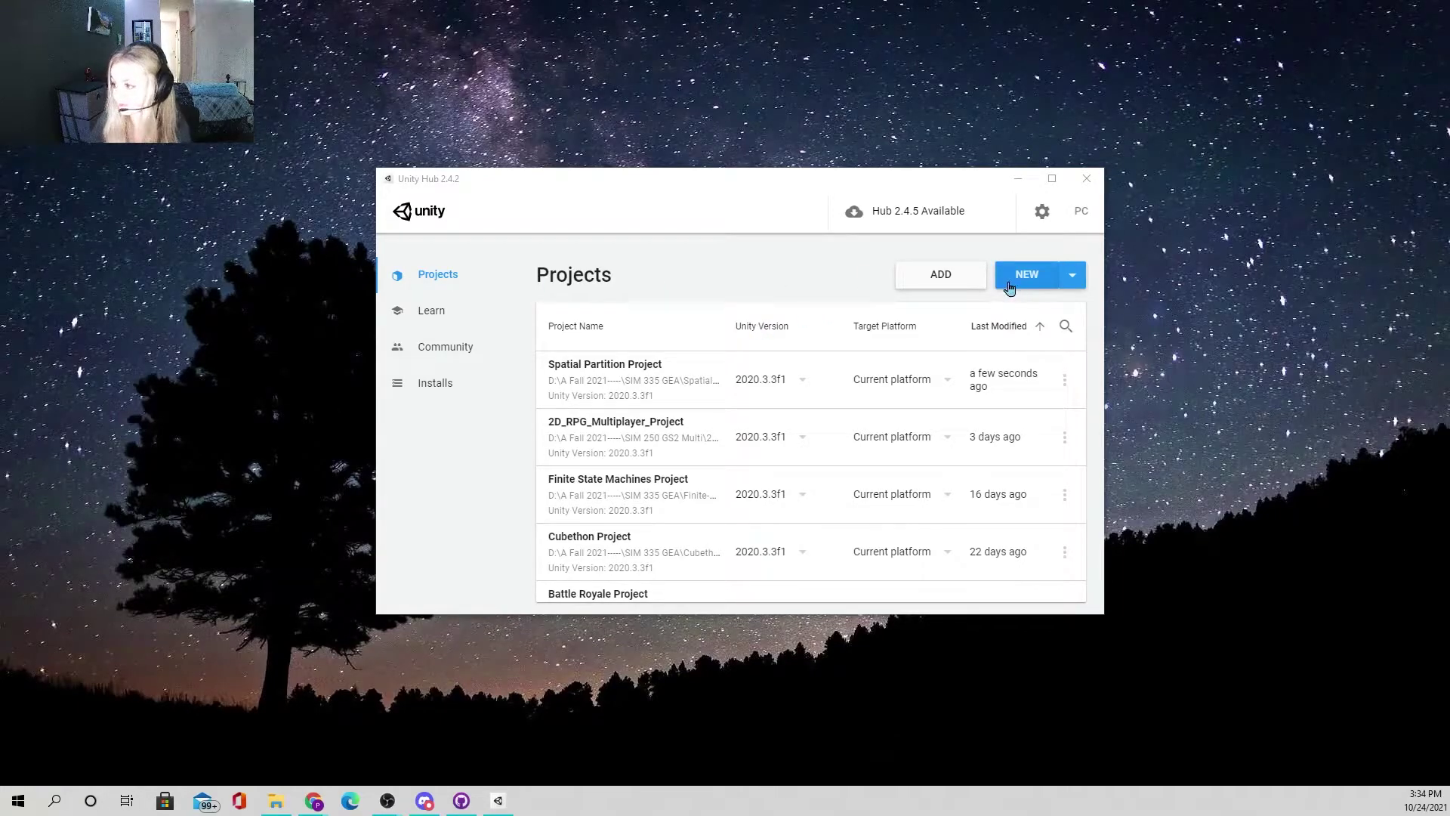
Step: Start a new project in Unity Hub, then reposition and slightly widen the project creation window
click(1032, 283)
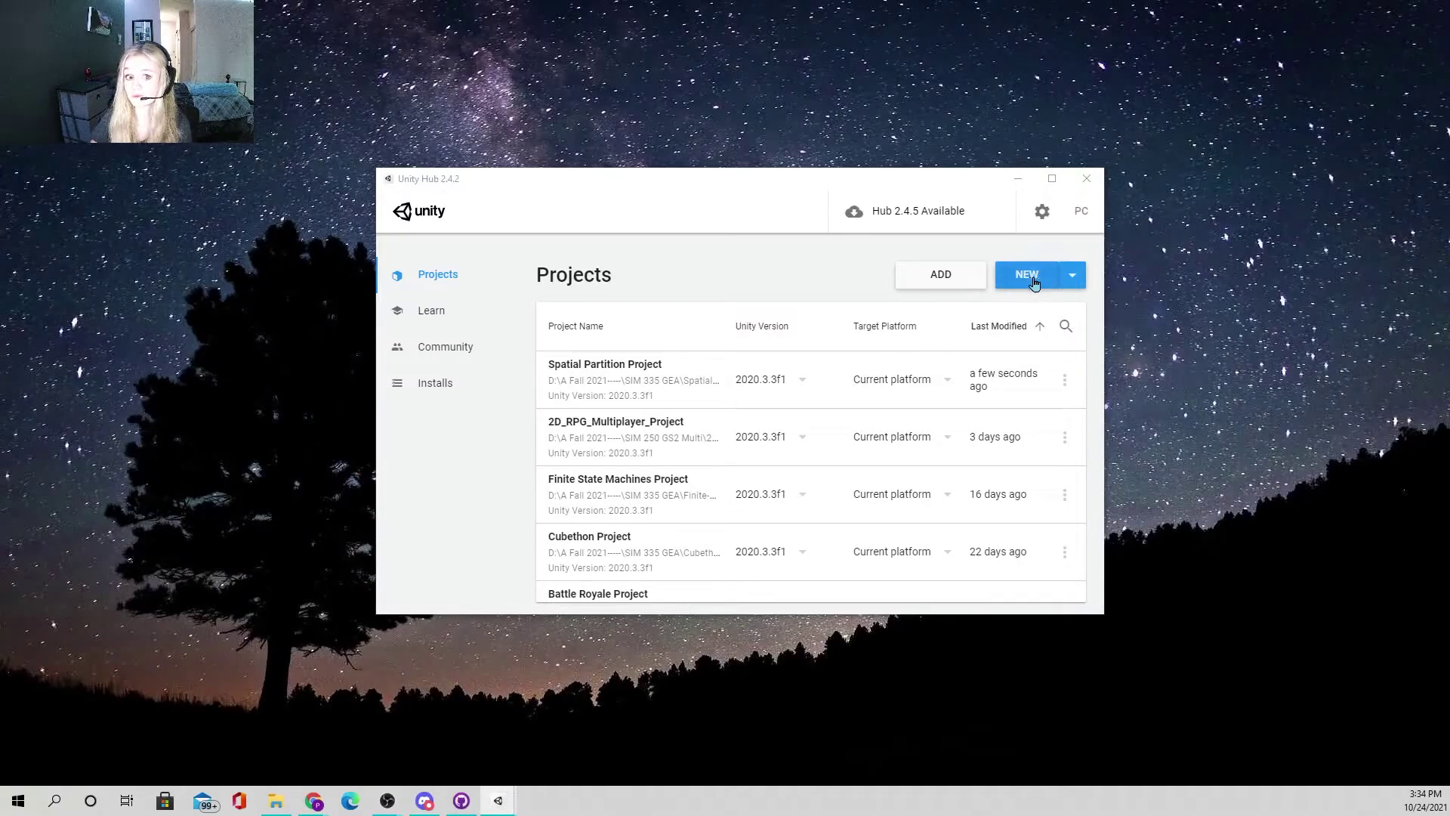
drag(0, 296, 691, 243)
drag(745, 194, 731, 149)
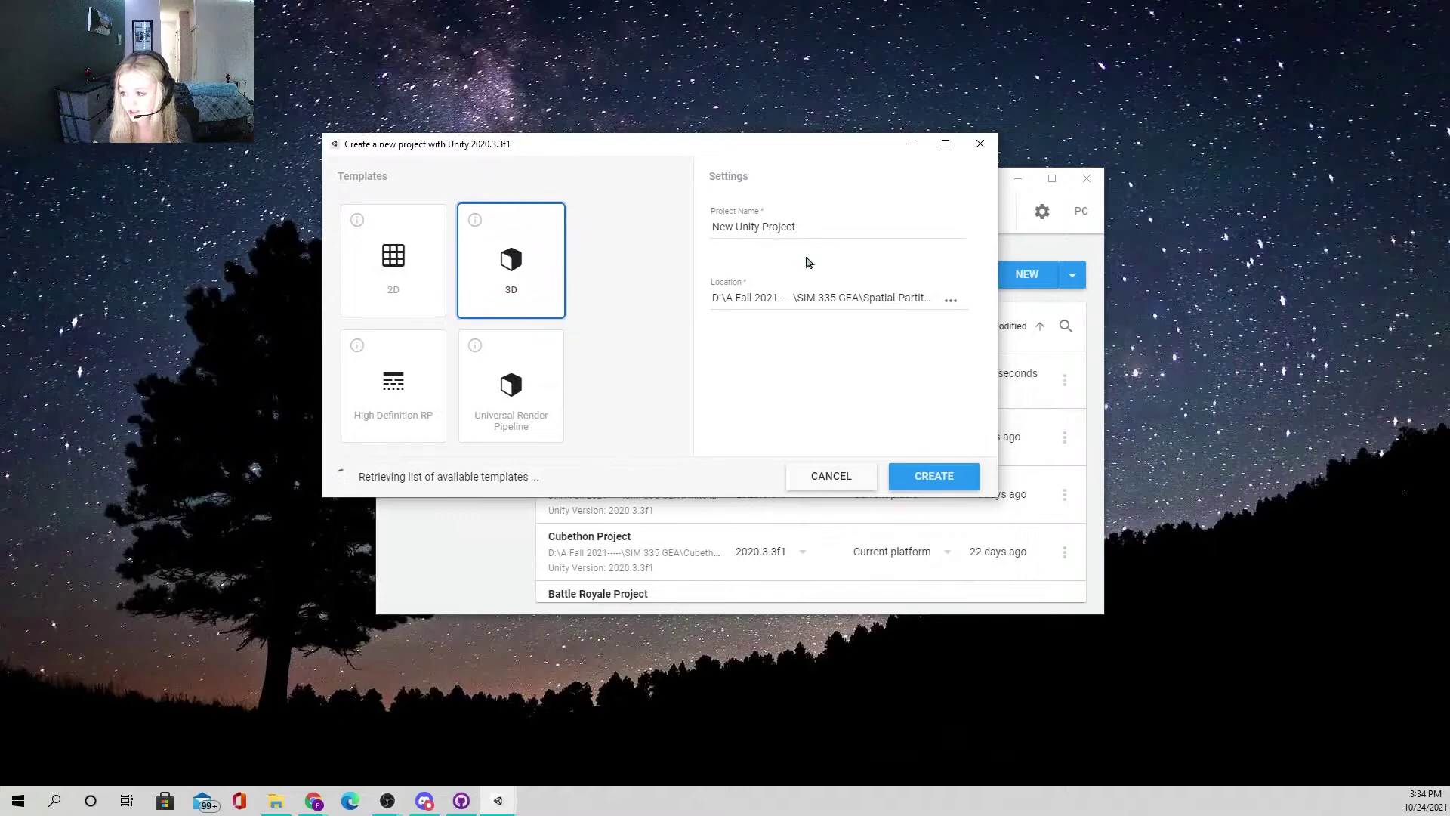
mouse_move(994, 502)
mouse_down()
mouse_move(1035, 504)
mouse_move(1130, 619)
mouse_move(1140, 766)
mouse_move(1010, 498)
mouse_up()
Step: Name the new Unity project "Test Demo Project", replacing the default name
click(832, 228)
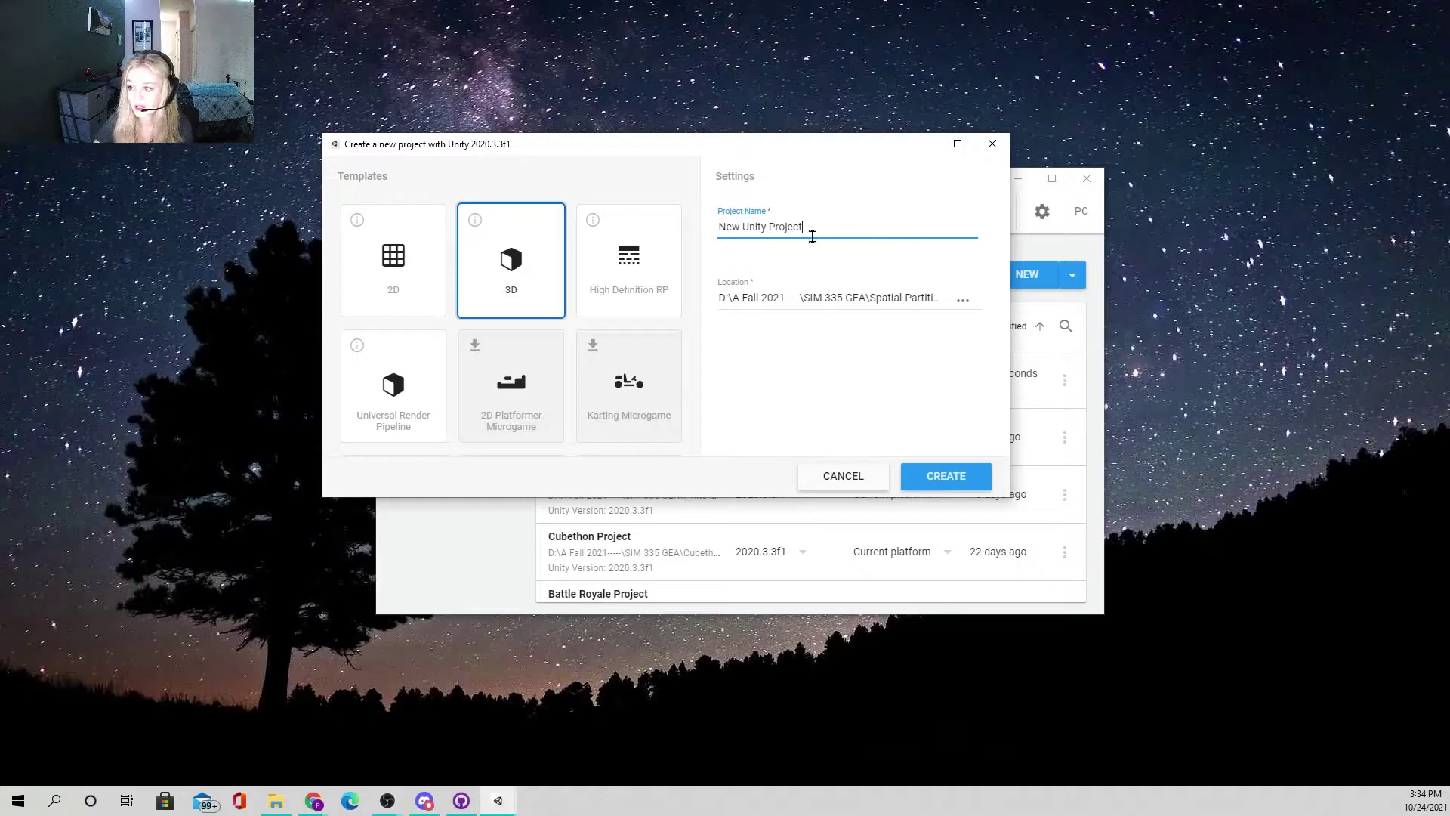
drag(824, 235, 644, 249)
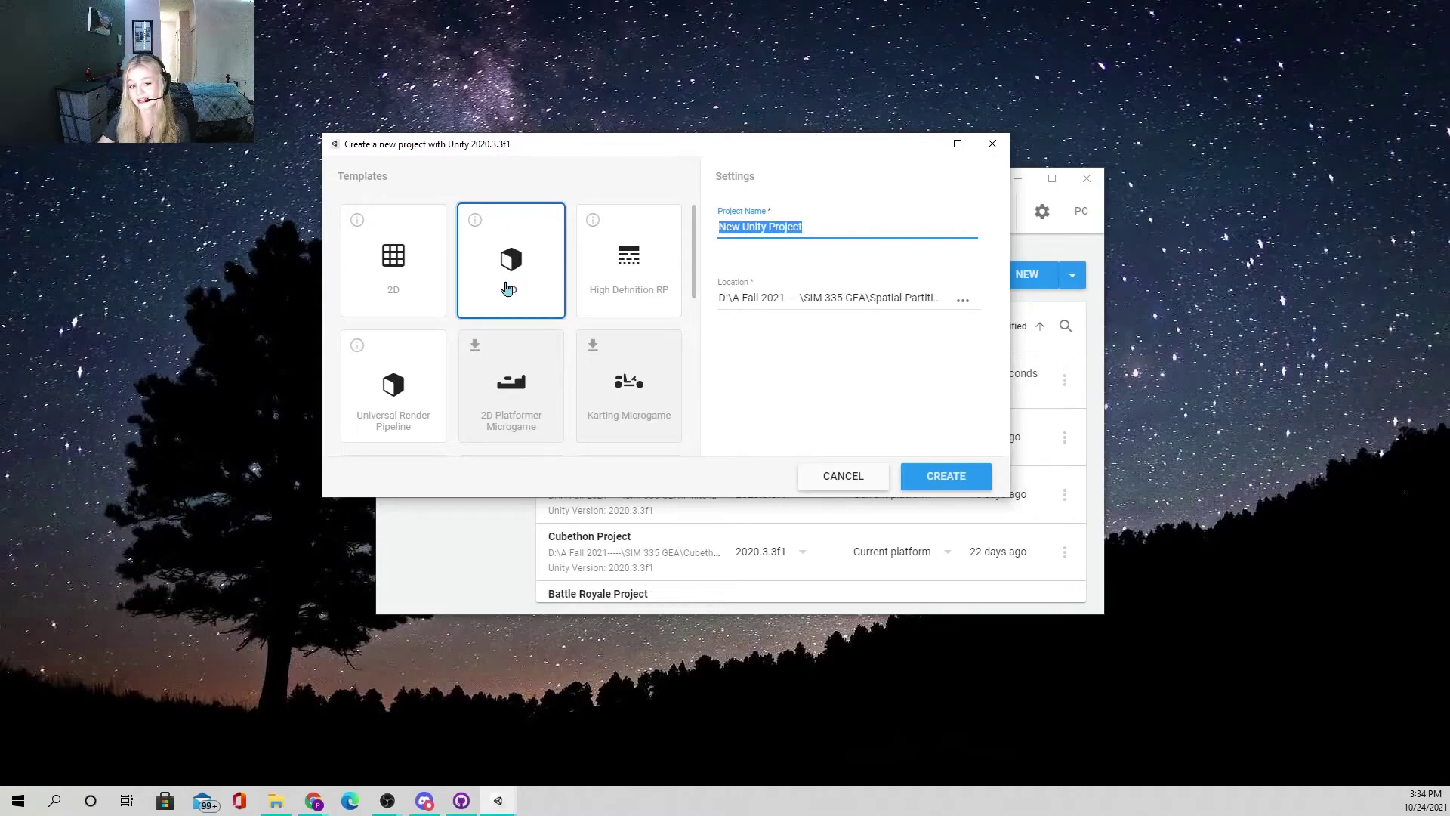
click(846, 234)
triple_click(845, 233)
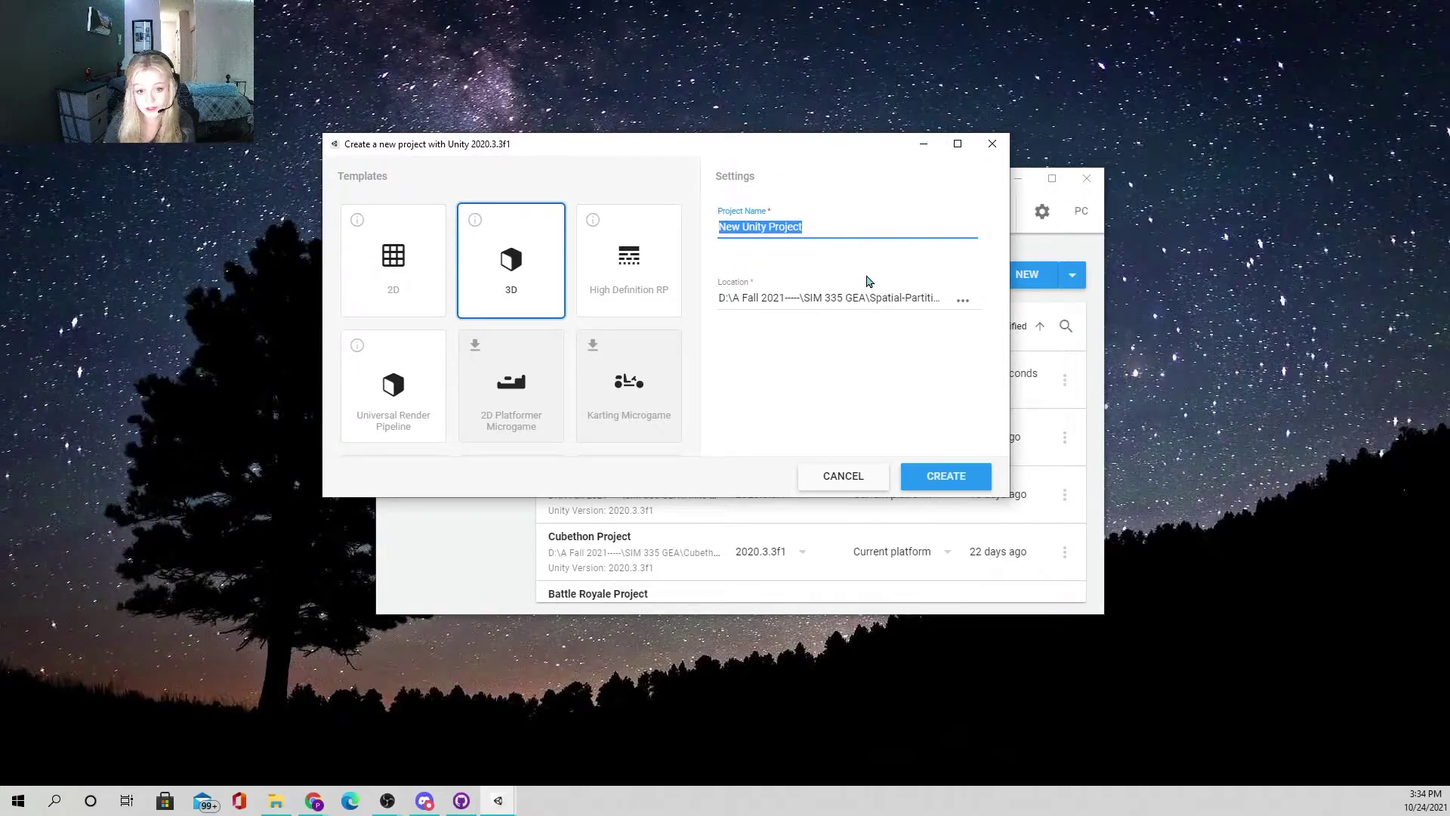
text(T)
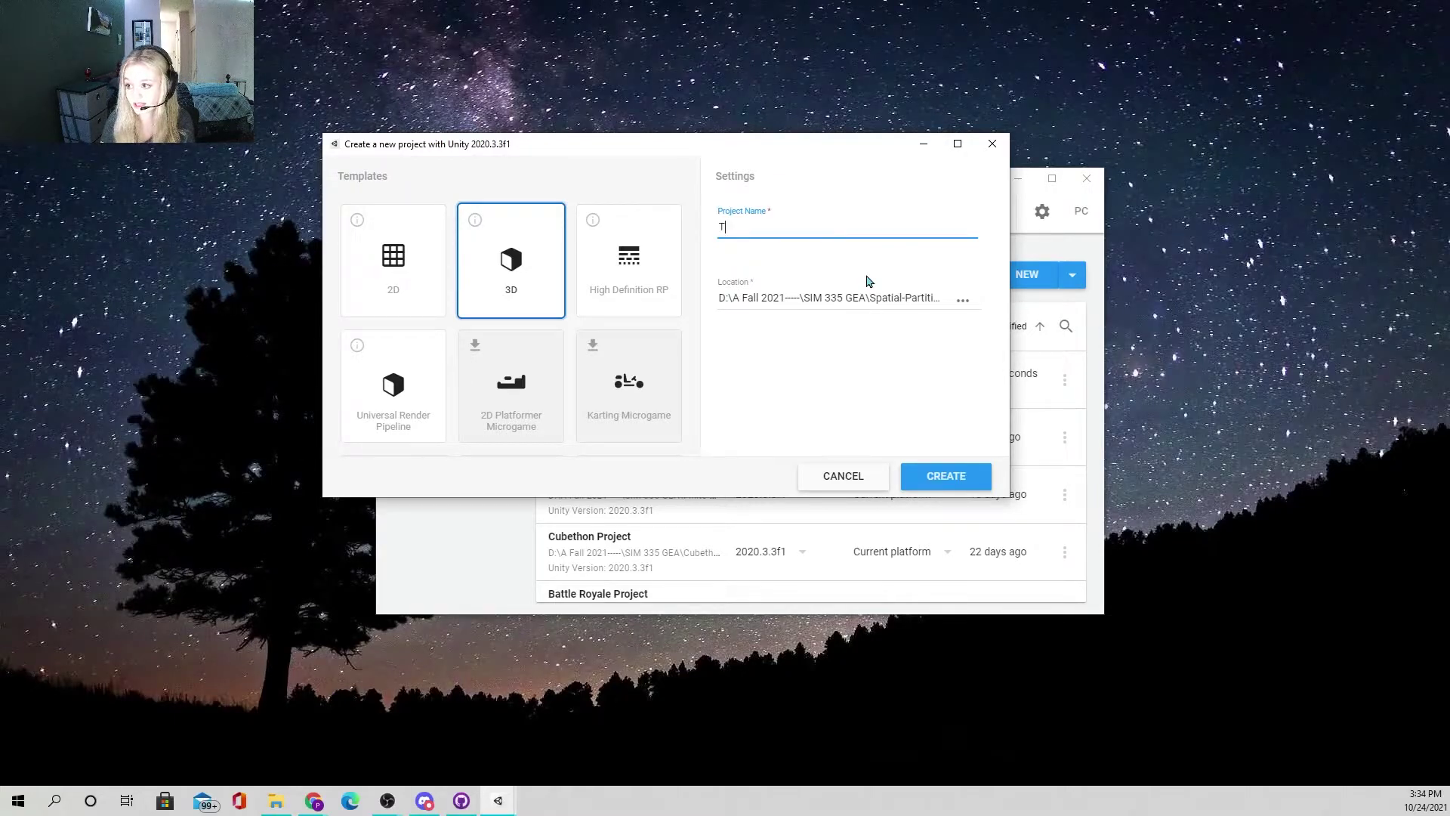
text(est Dem)
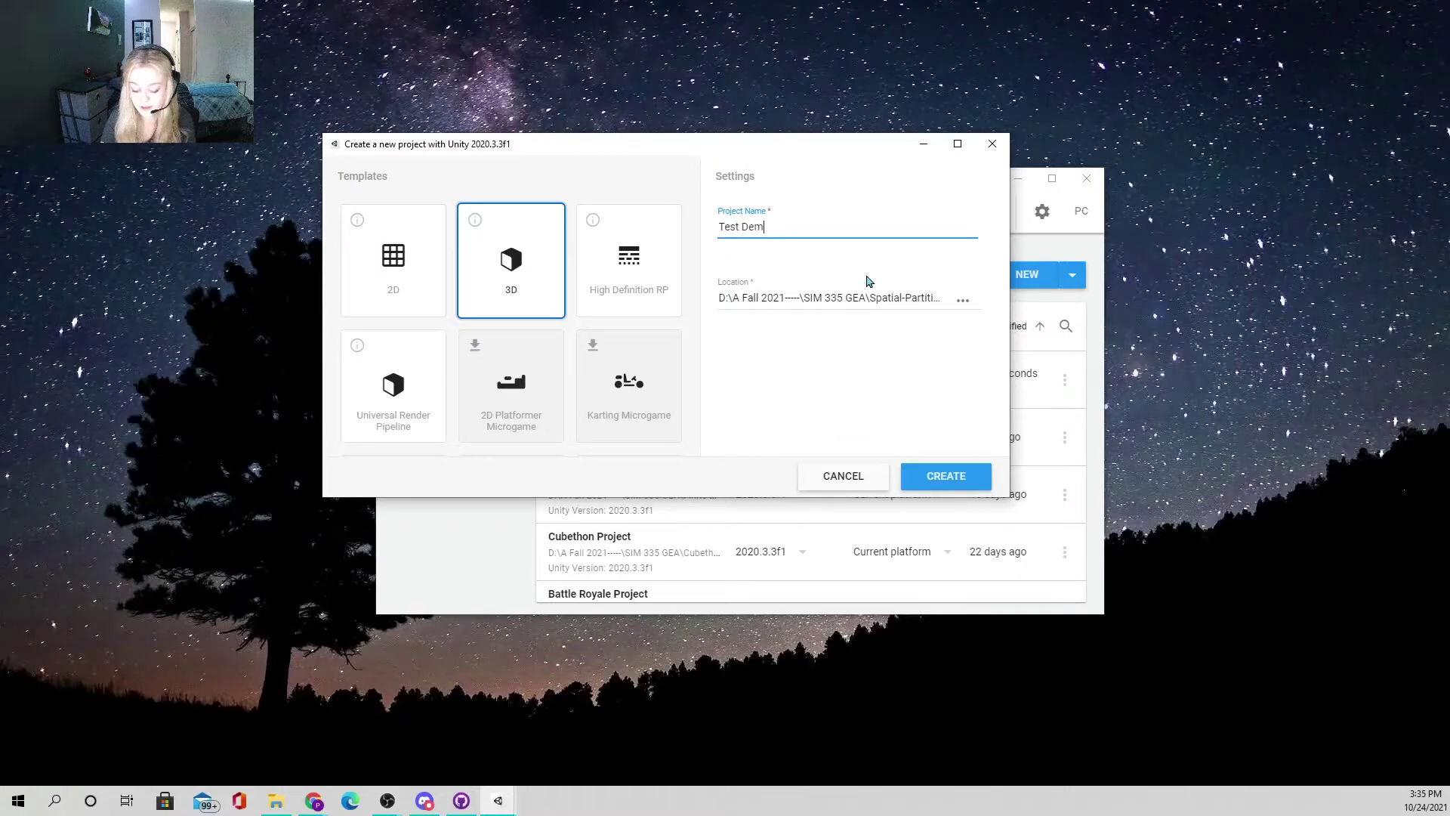
text(o Proje)
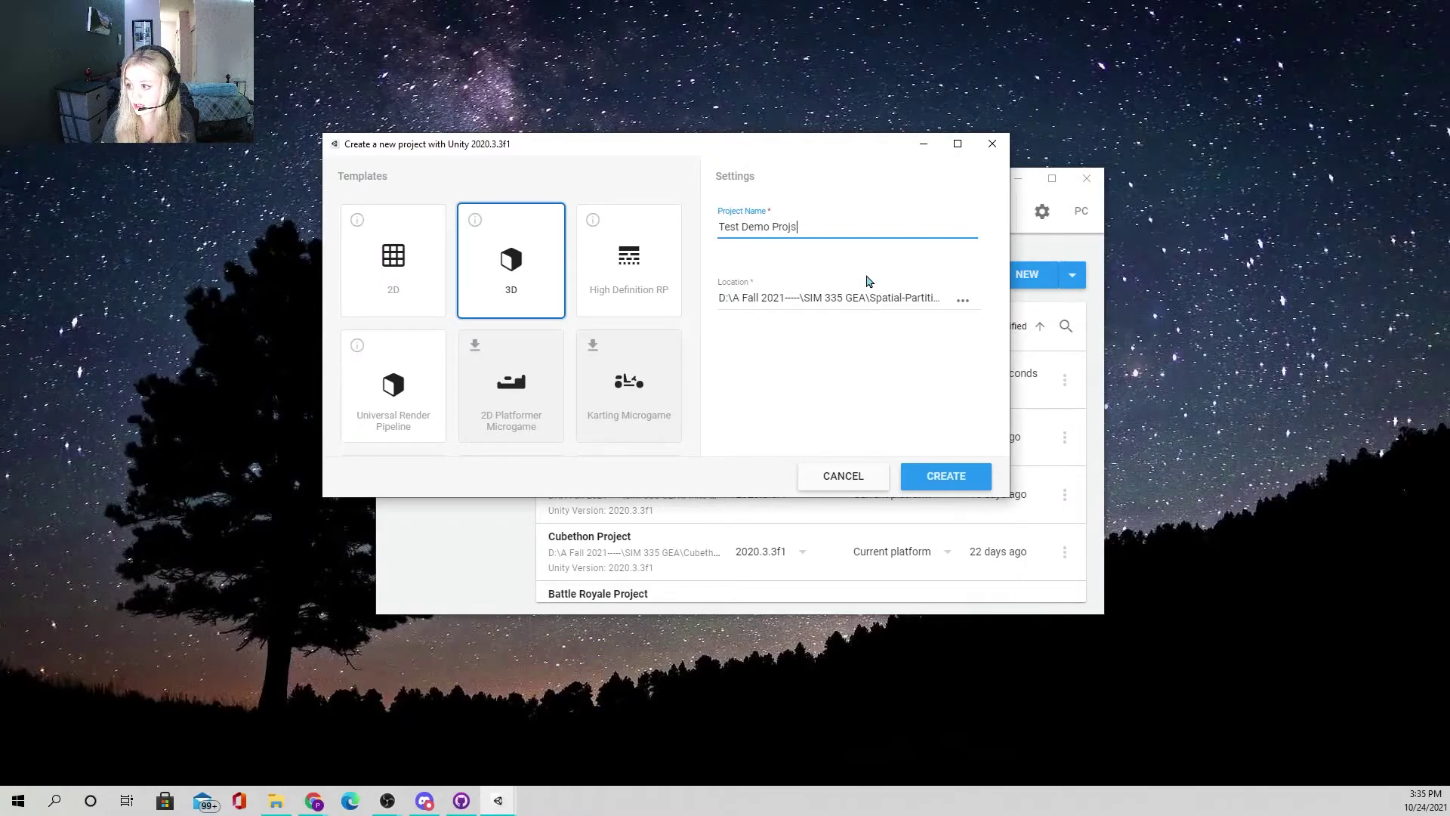
text(ct)
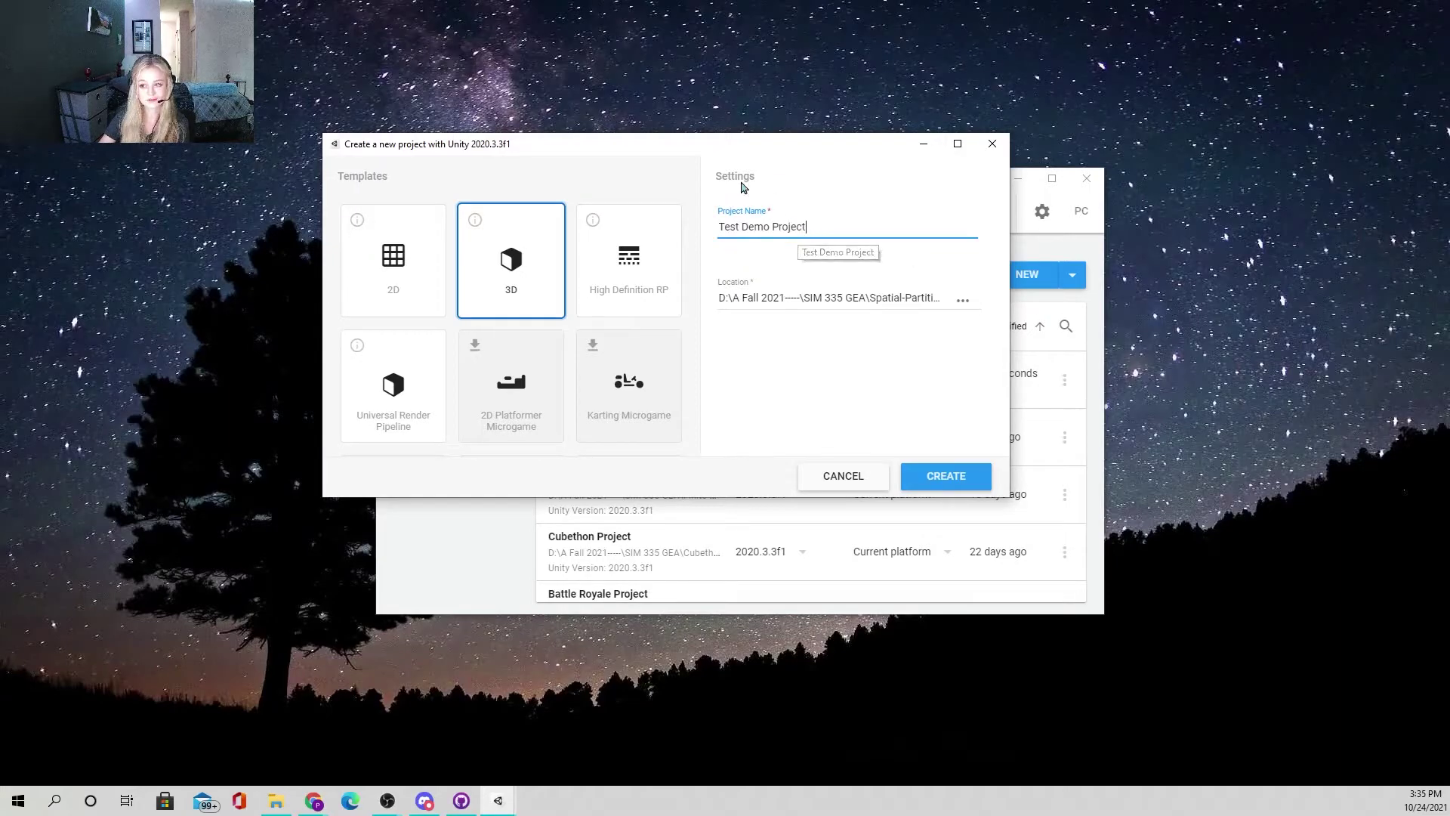
Step: Check the Test-Demo repository page in the browser and return to the new project's name
mouse_move(310, 802)
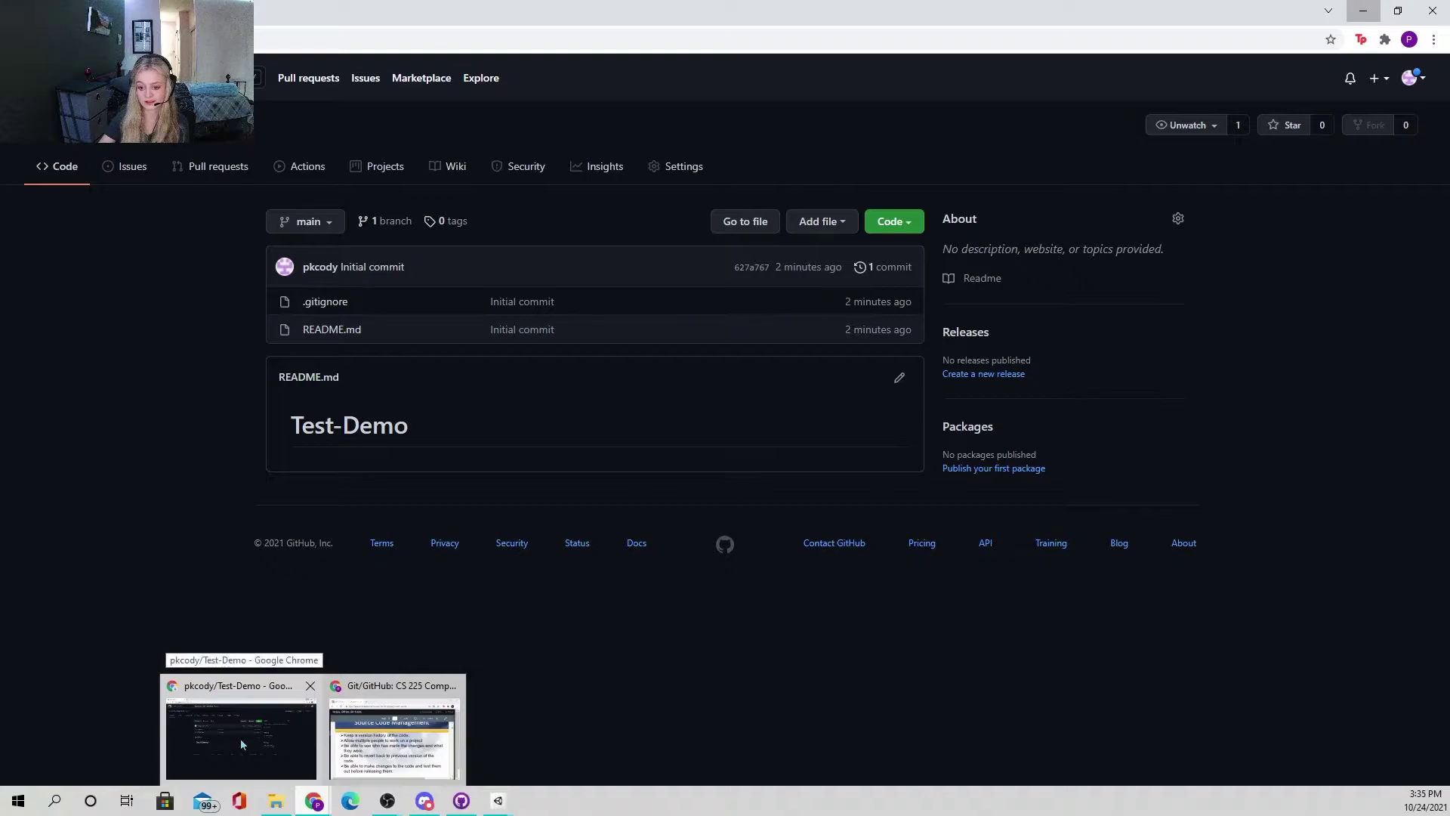
click(241, 739)
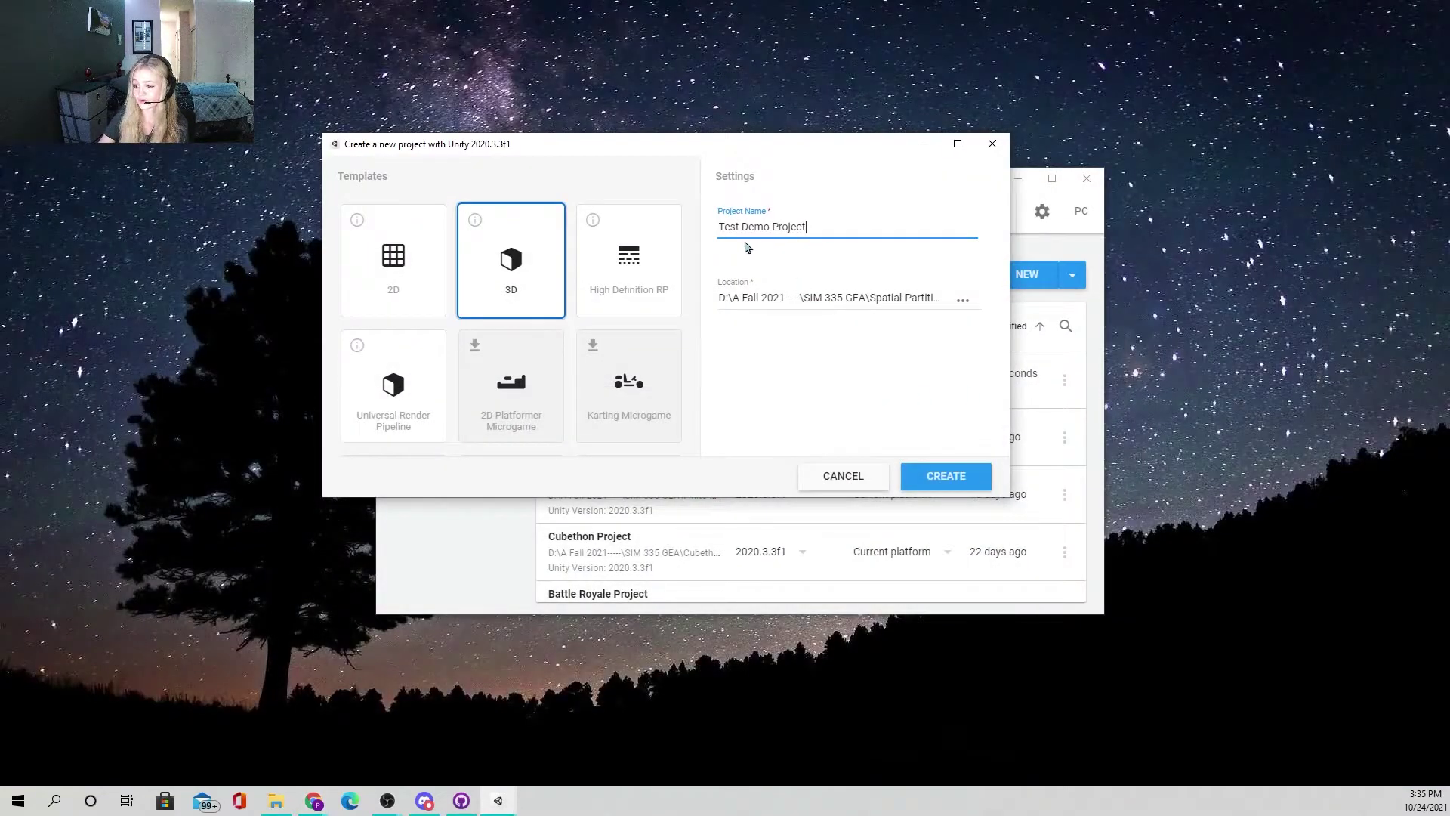
click(724, 227)
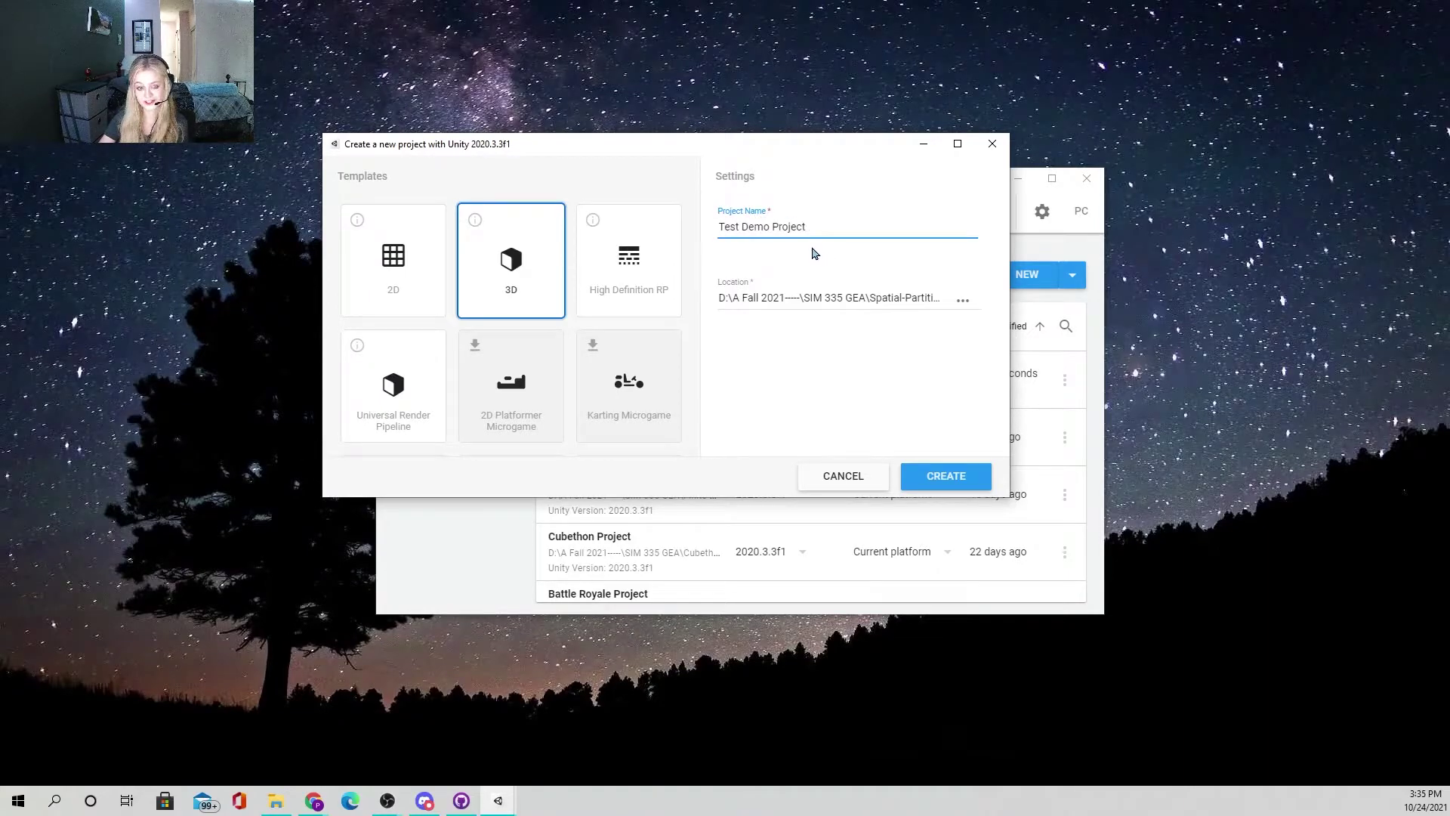
Step: Set the project's location to the cloned repository folder D:\TestFile-ClassName\Test-Demo
click(970, 299)
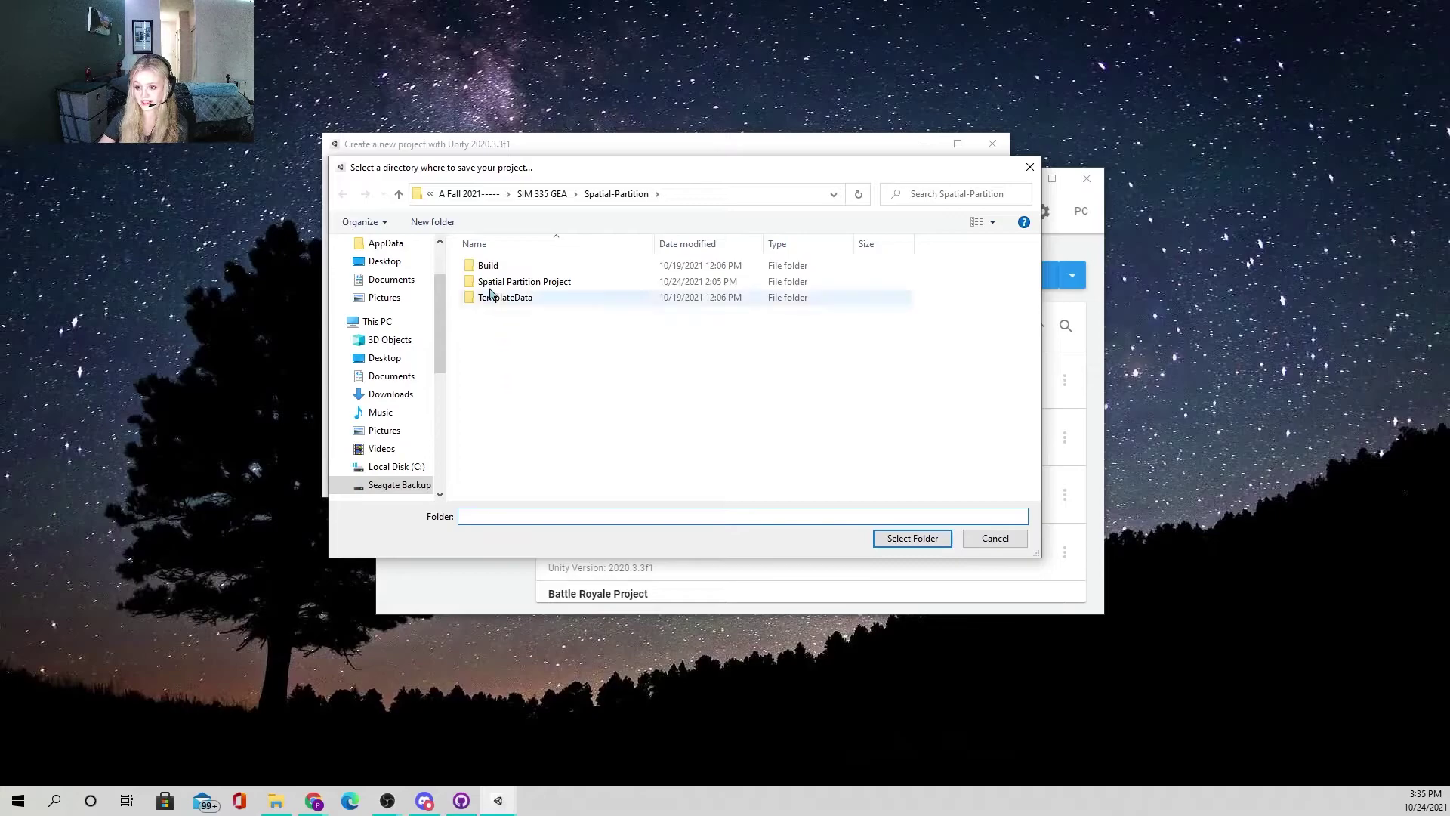
click(451, 484)
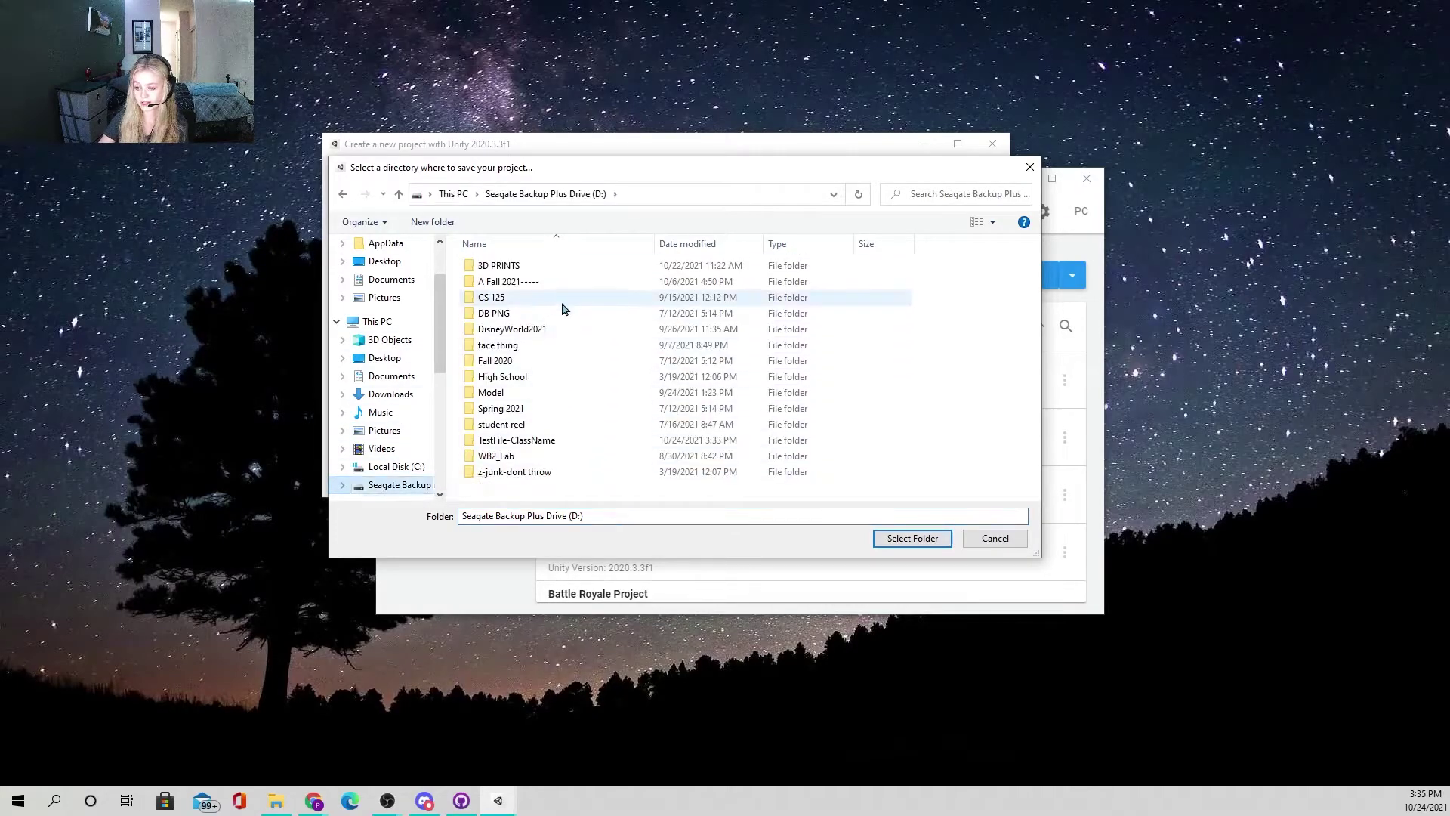
double_click(538, 442)
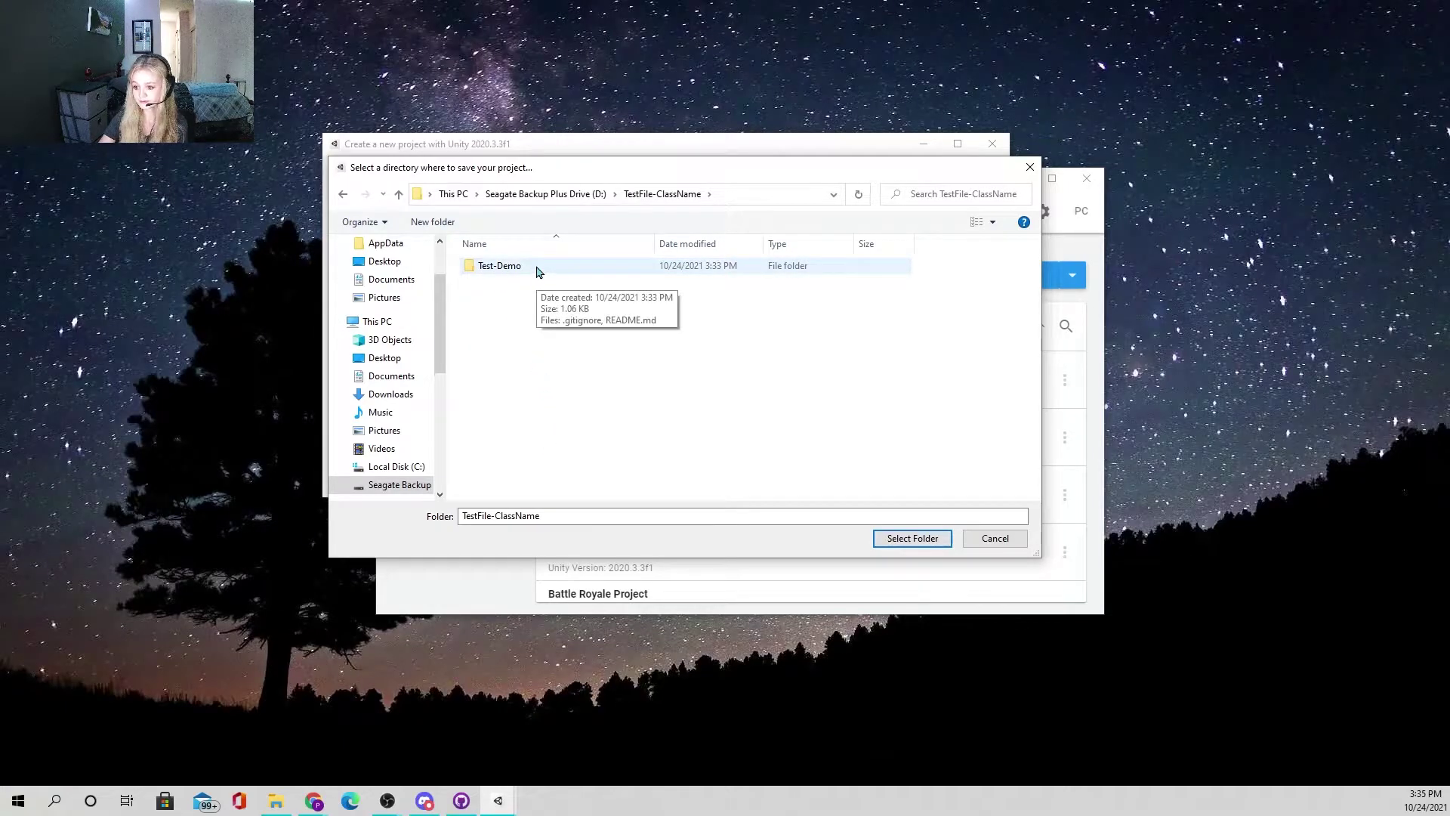
click(538, 270)
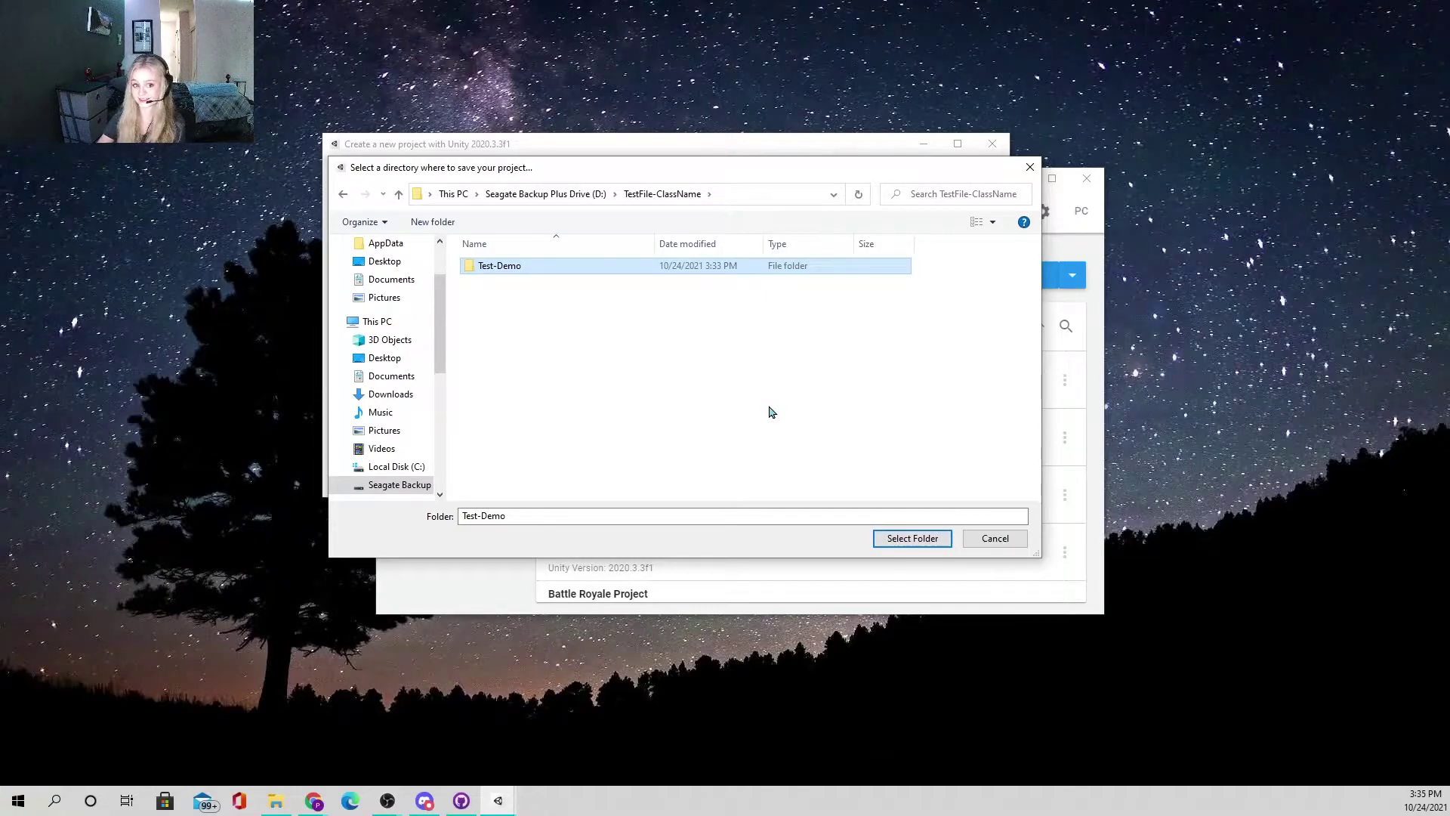
click(911, 540)
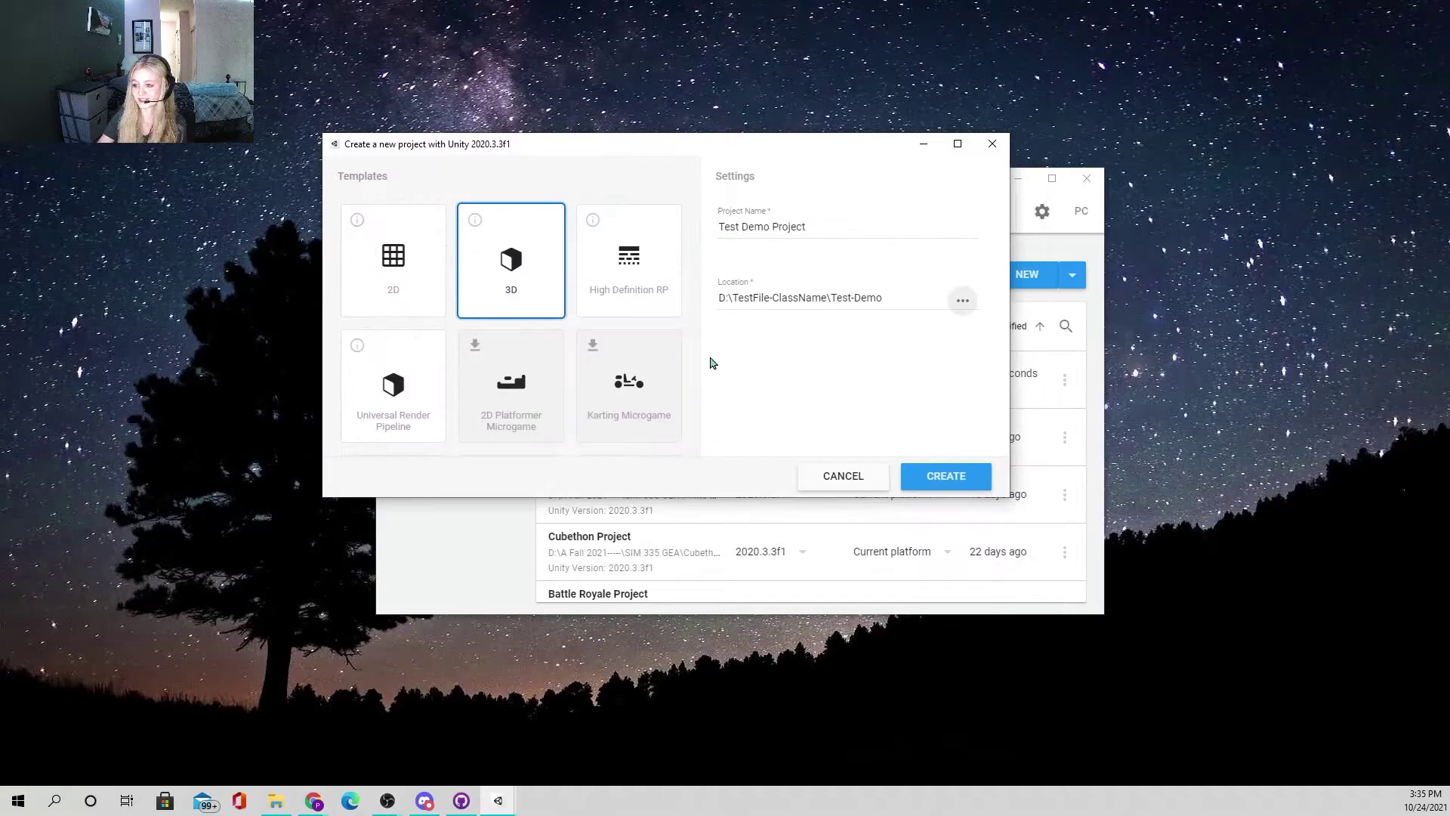
Step: Create the 3D Unity project and close the editor update notice once it opens
click(937, 478)
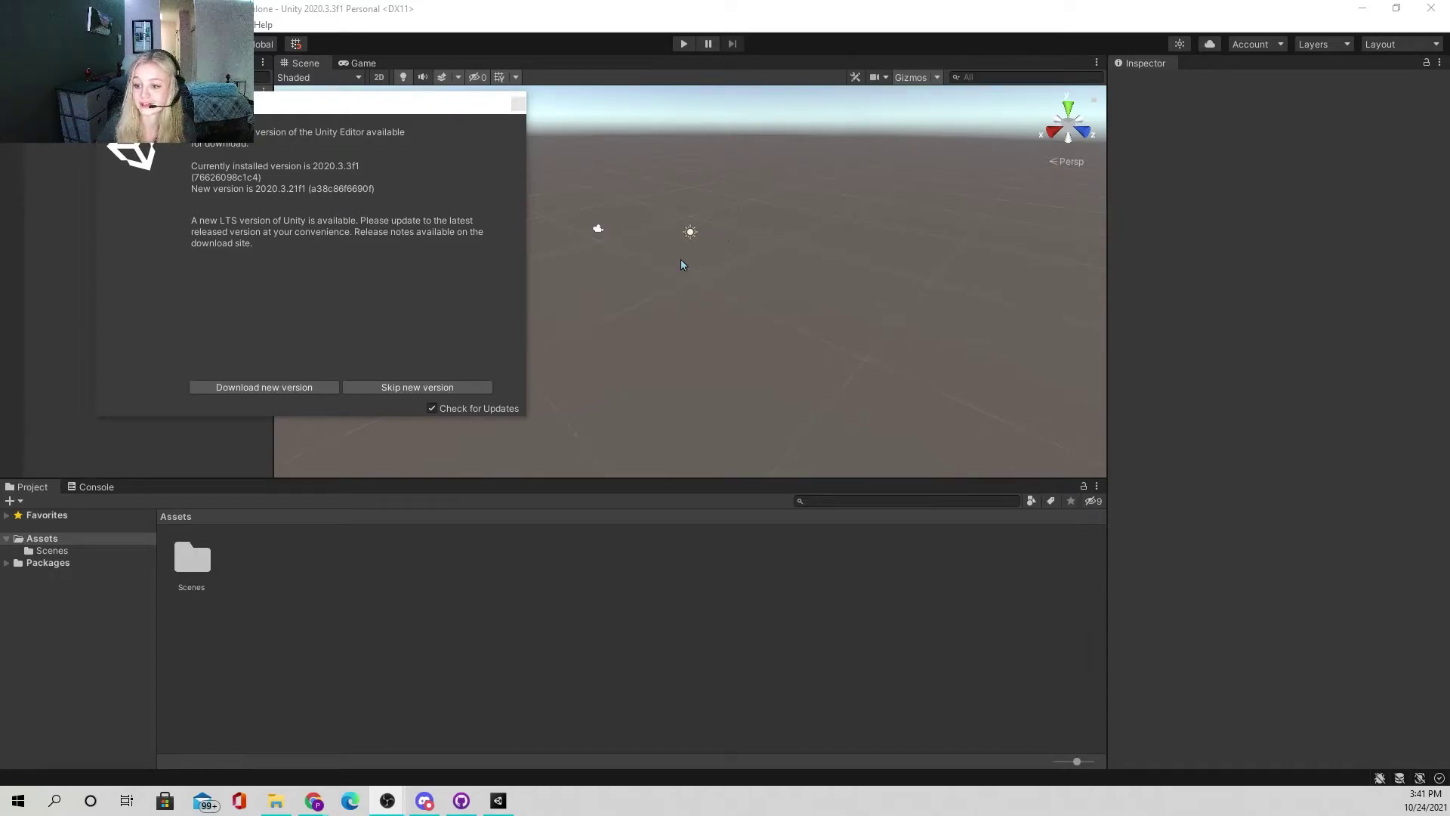
click(519, 103)
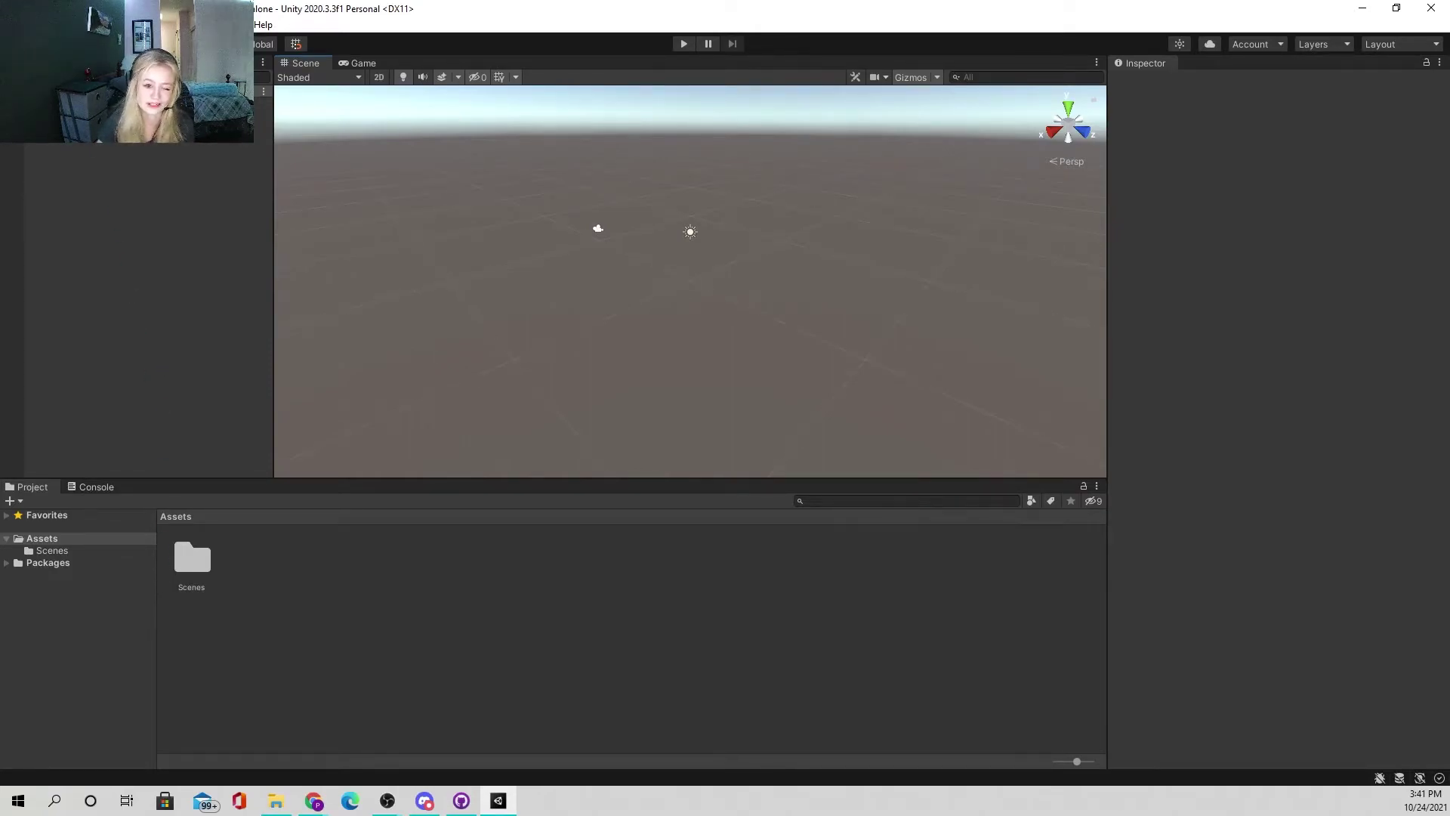
Step: In the build settings, add the open SampleScene to the build and switch the platform to WebGL
click(11, 25)
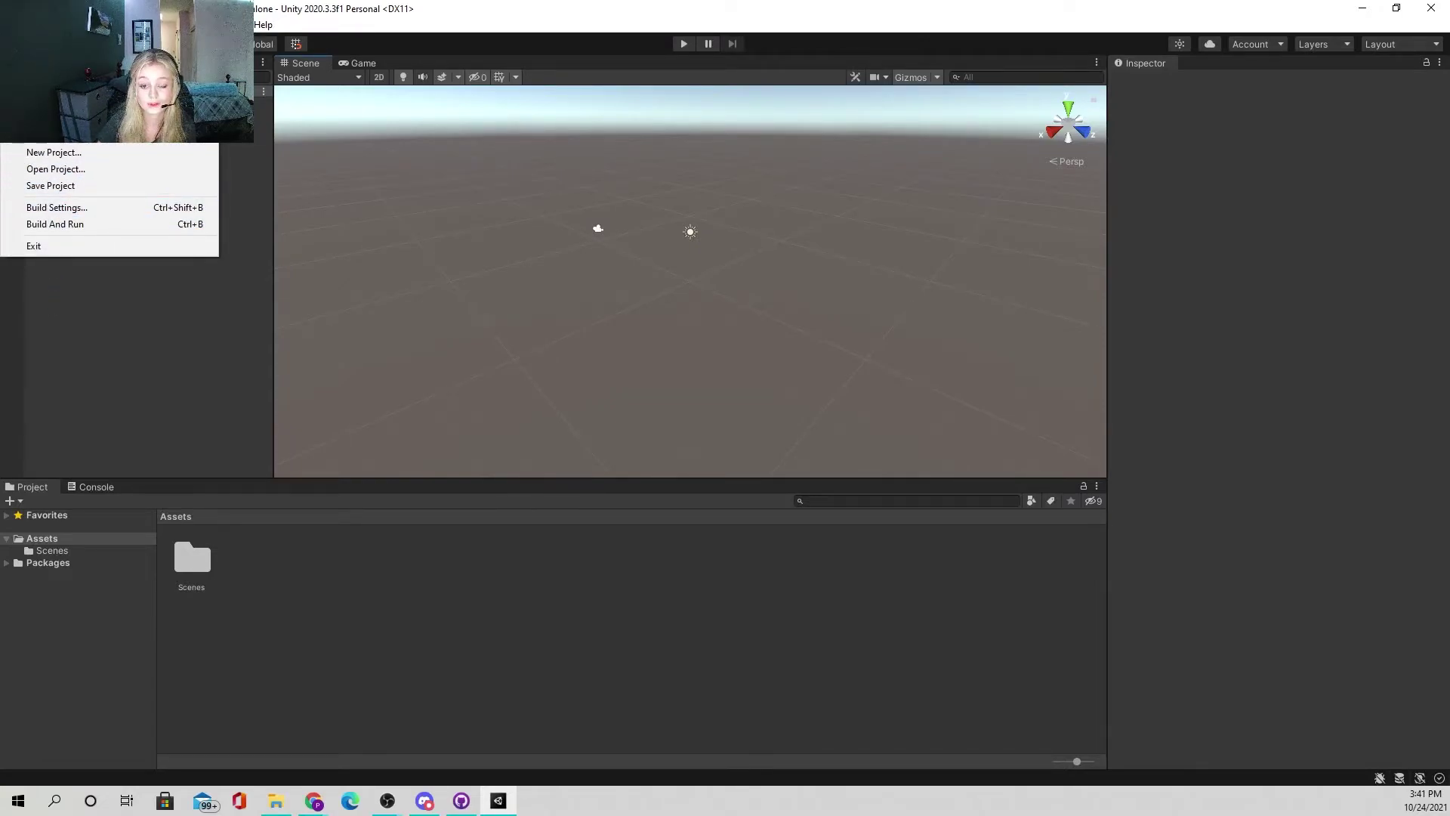
mouse_move(34, 25)
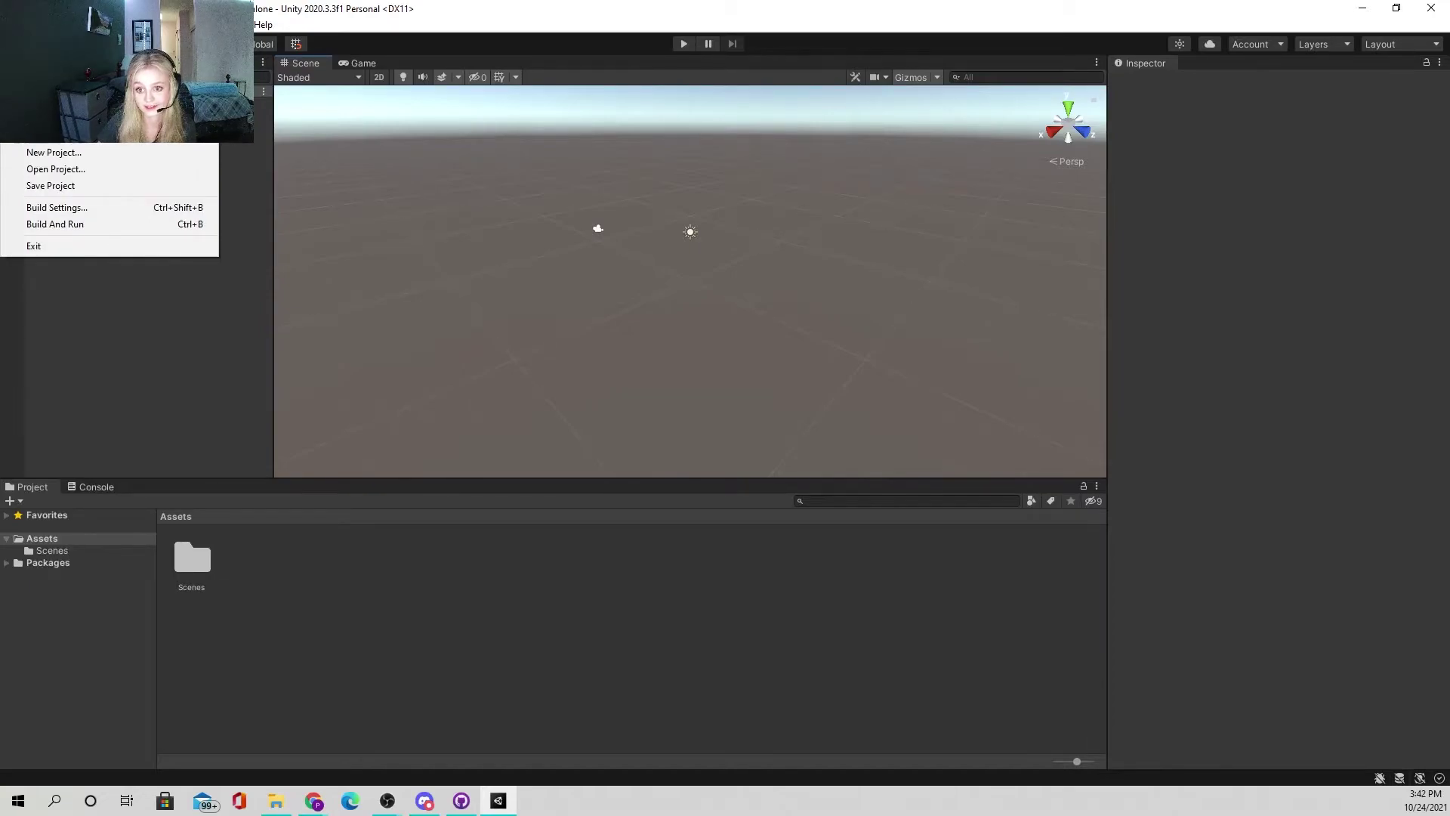
click(76, 214)
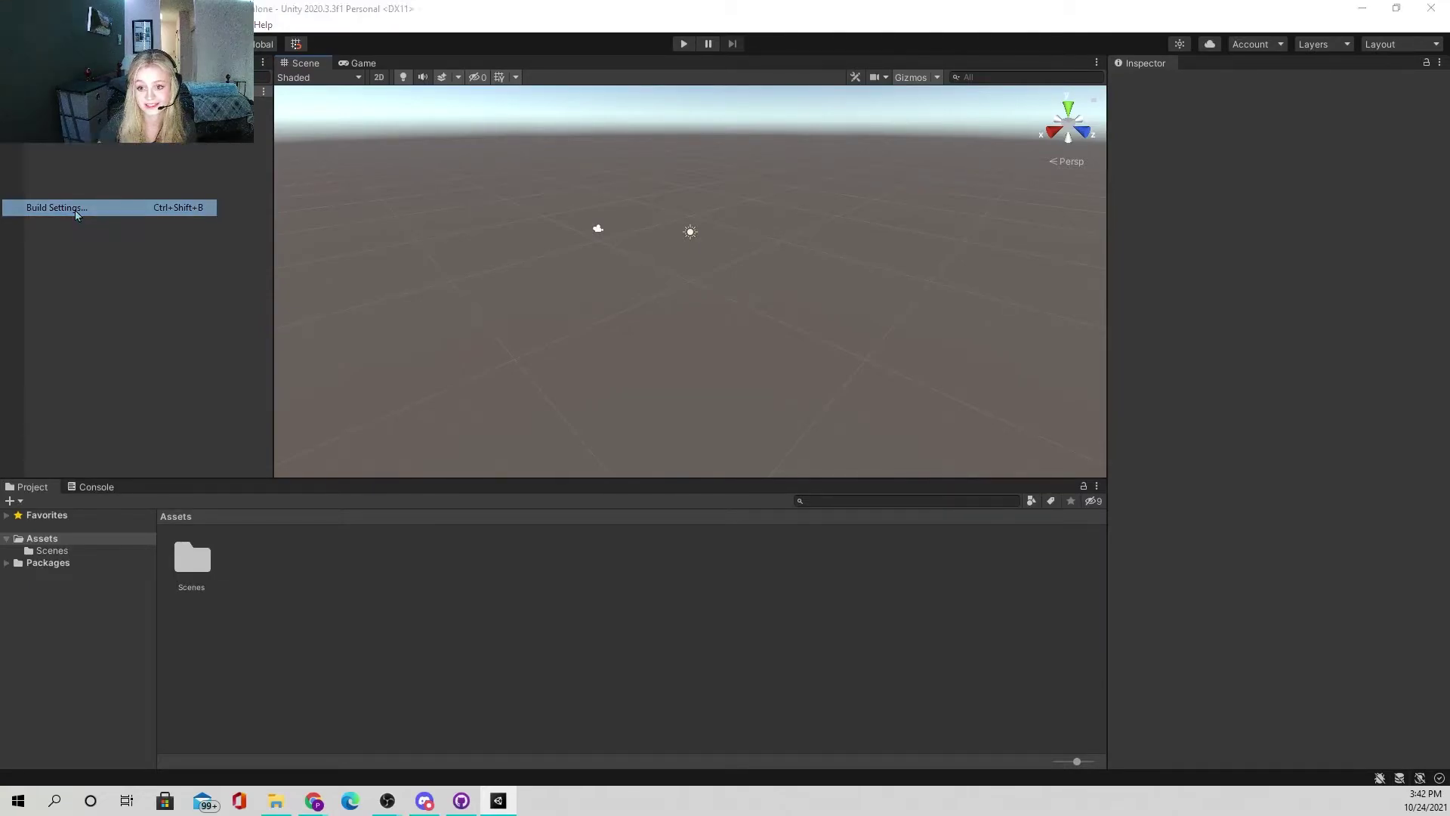
drag(517, 177, 589, 177)
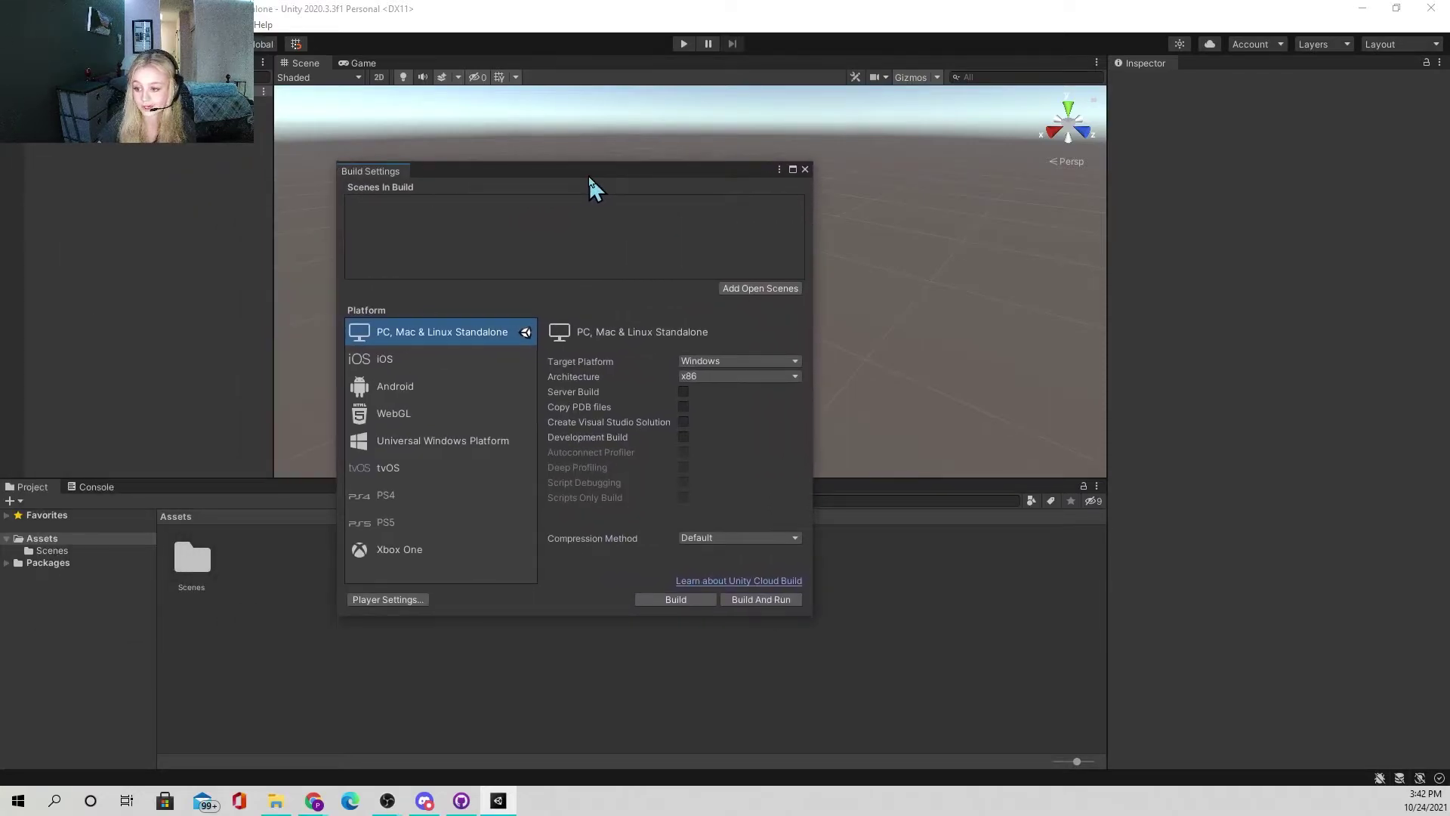
click(736, 289)
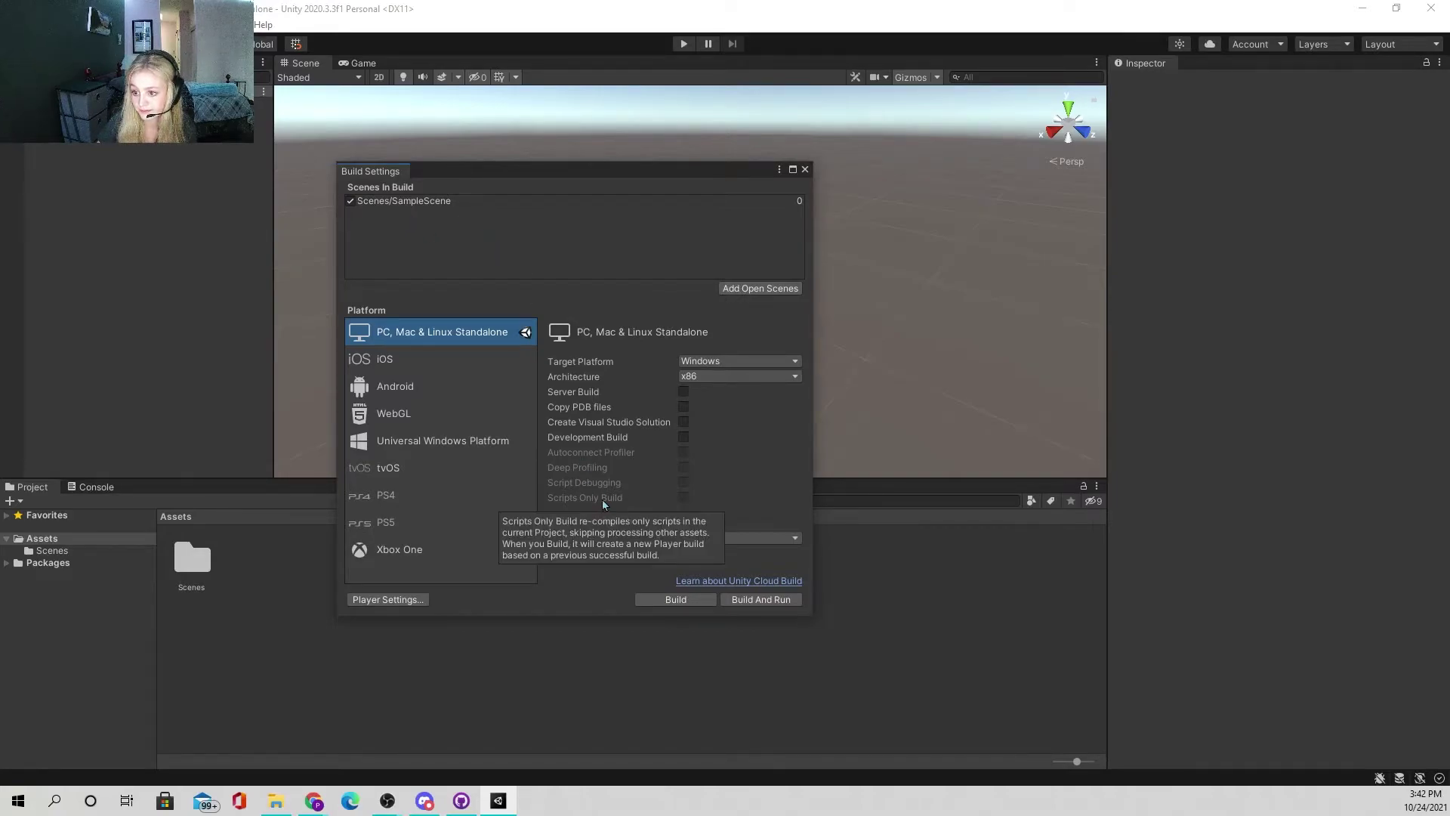
click(400, 418)
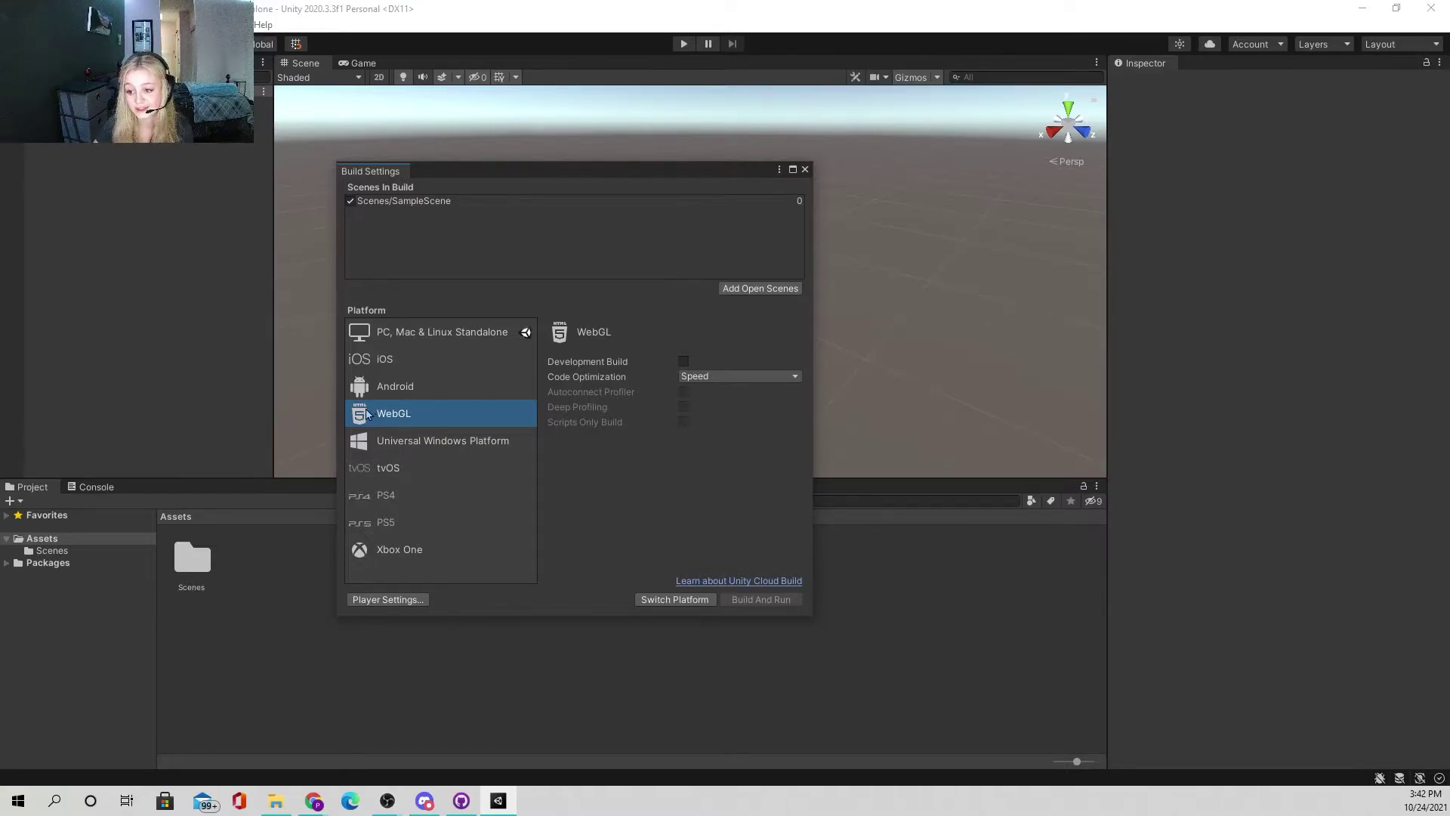
click(677, 600)
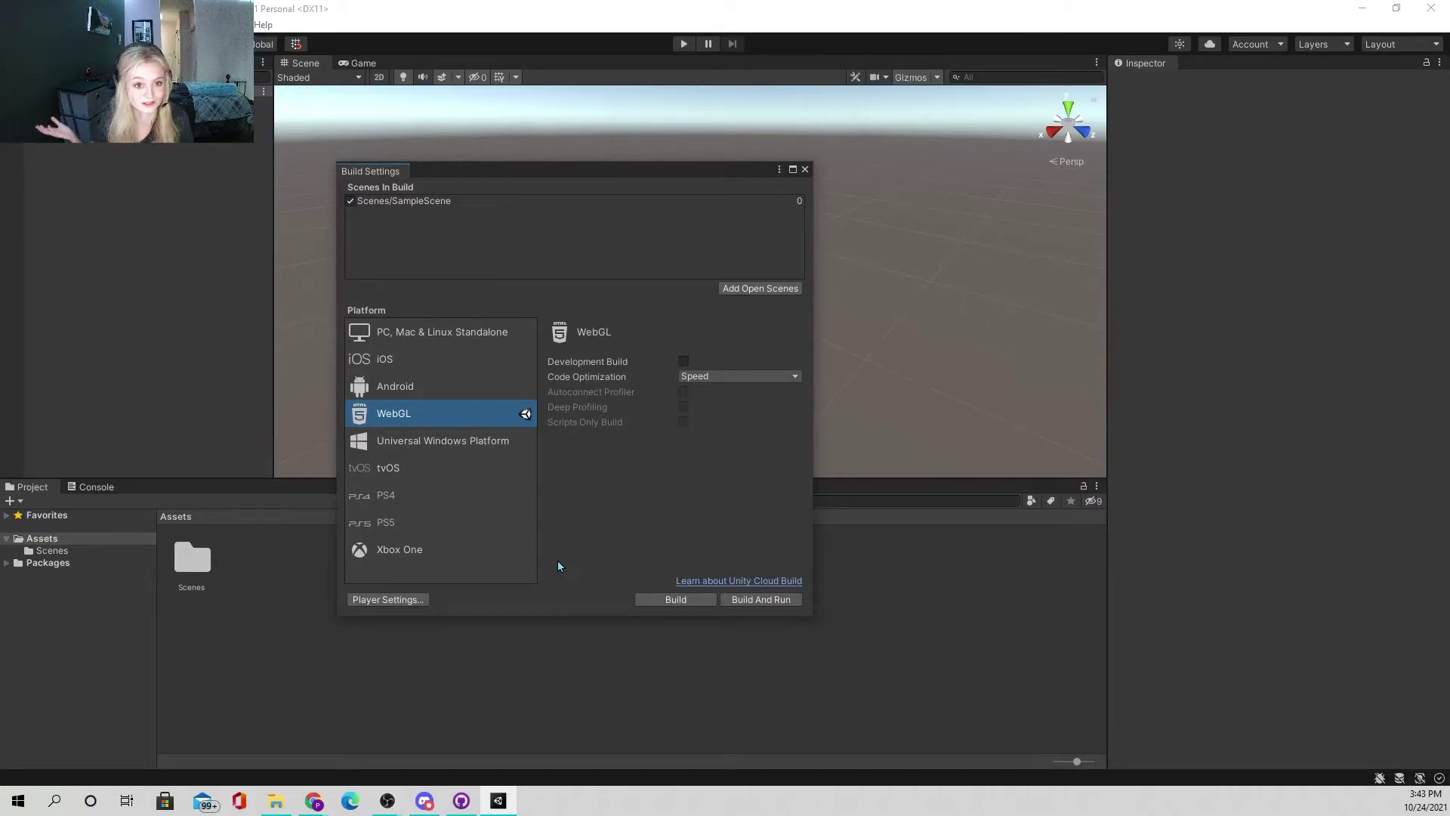
Step: Set the compression format in the WebGL player's publishing settings to Disabled and close the project settings
click(414, 602)
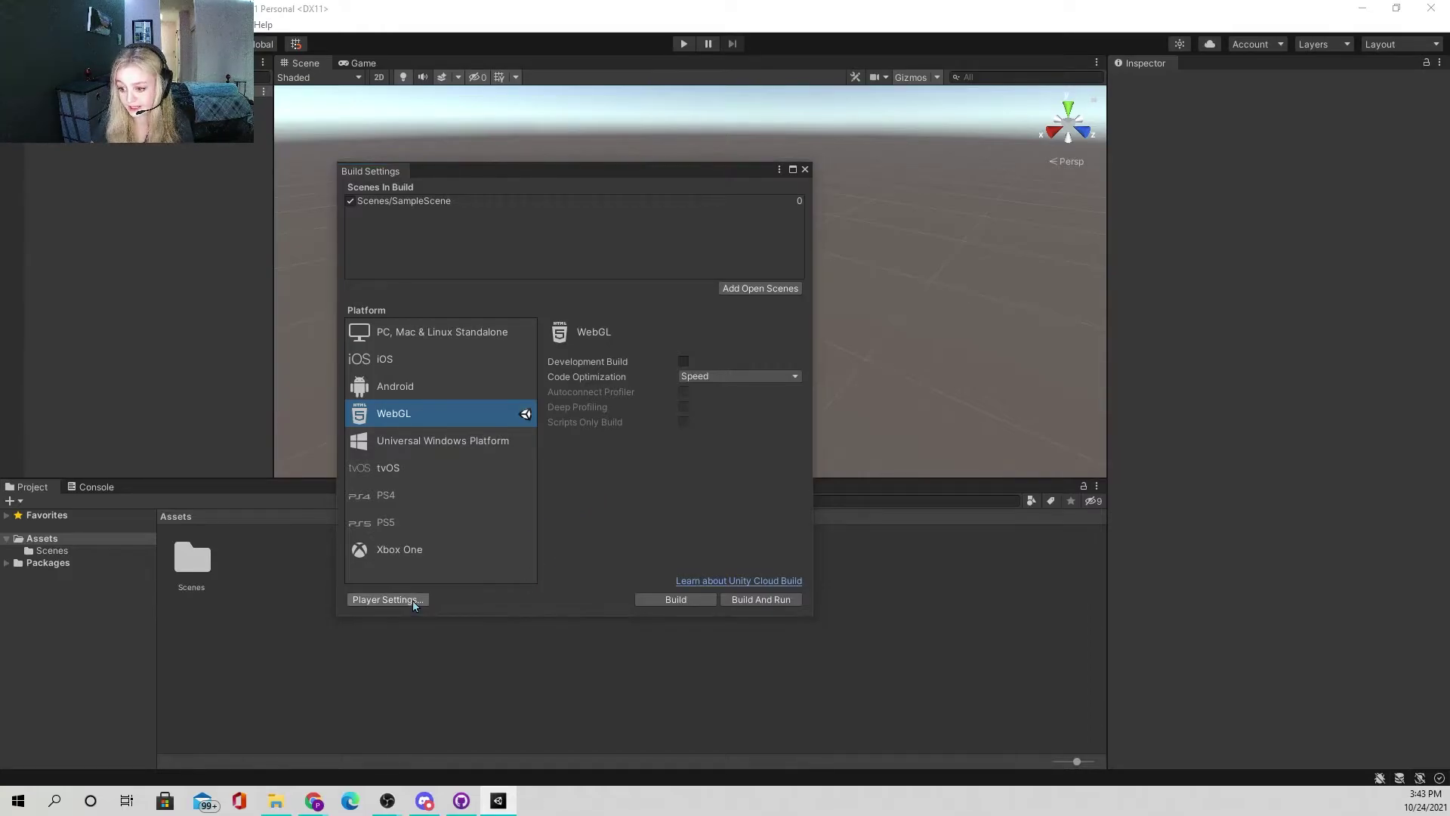
drag(977, 311, 1086, 256)
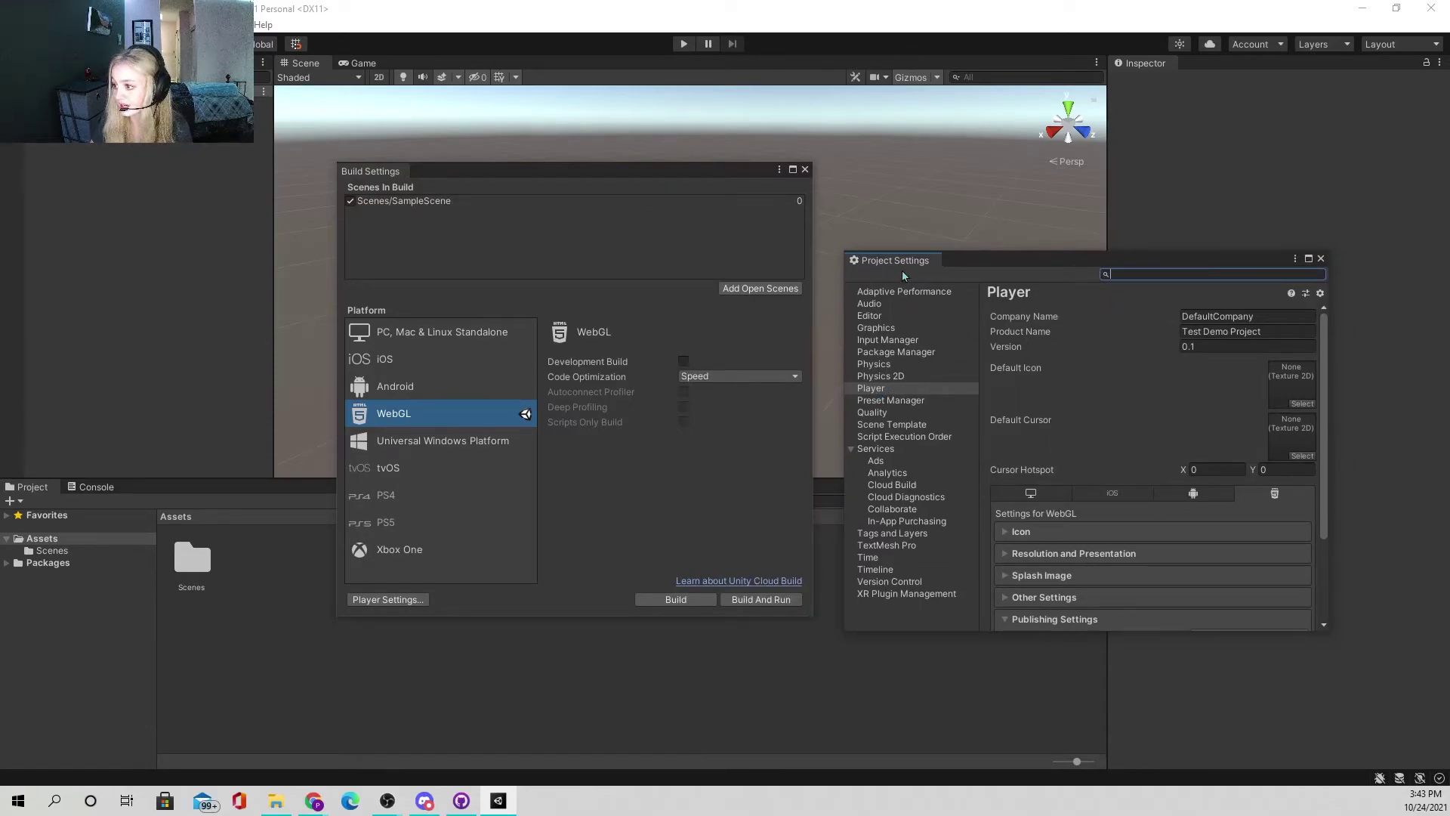
click(870, 391)
scroll(1232, 408, down, 3)
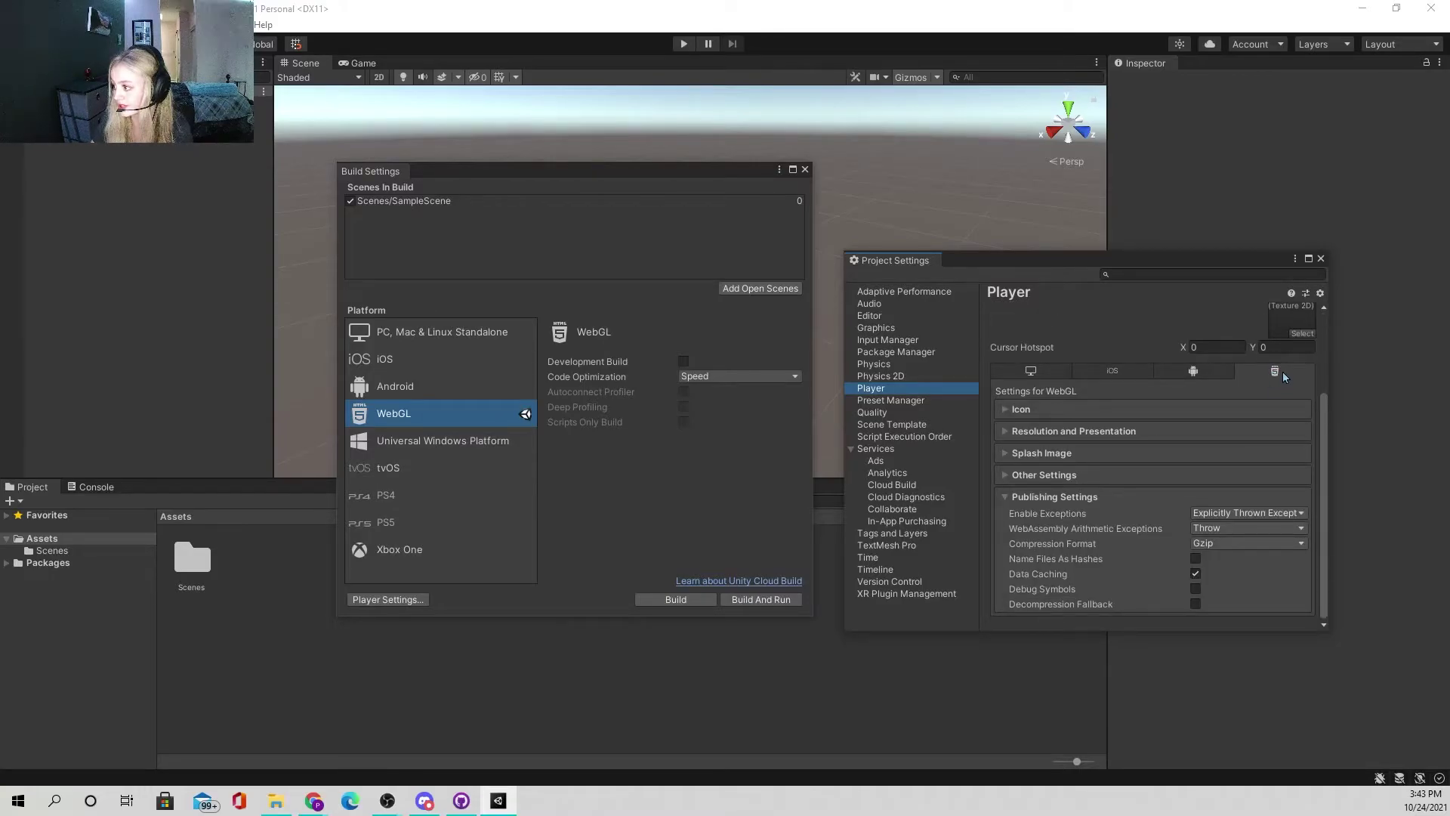
click(1042, 371)
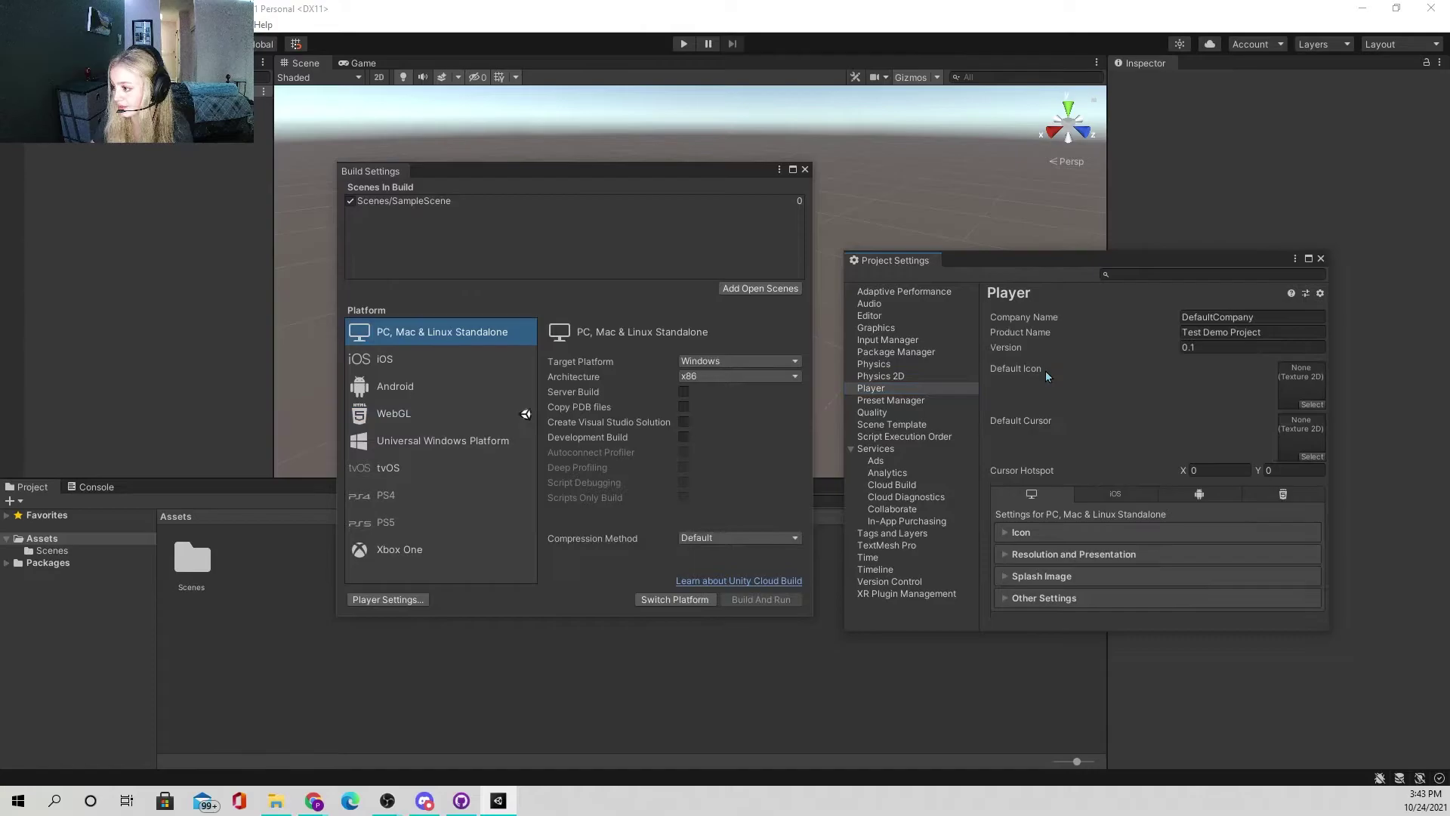
click(1283, 494)
scroll(1235, 429, down, 3)
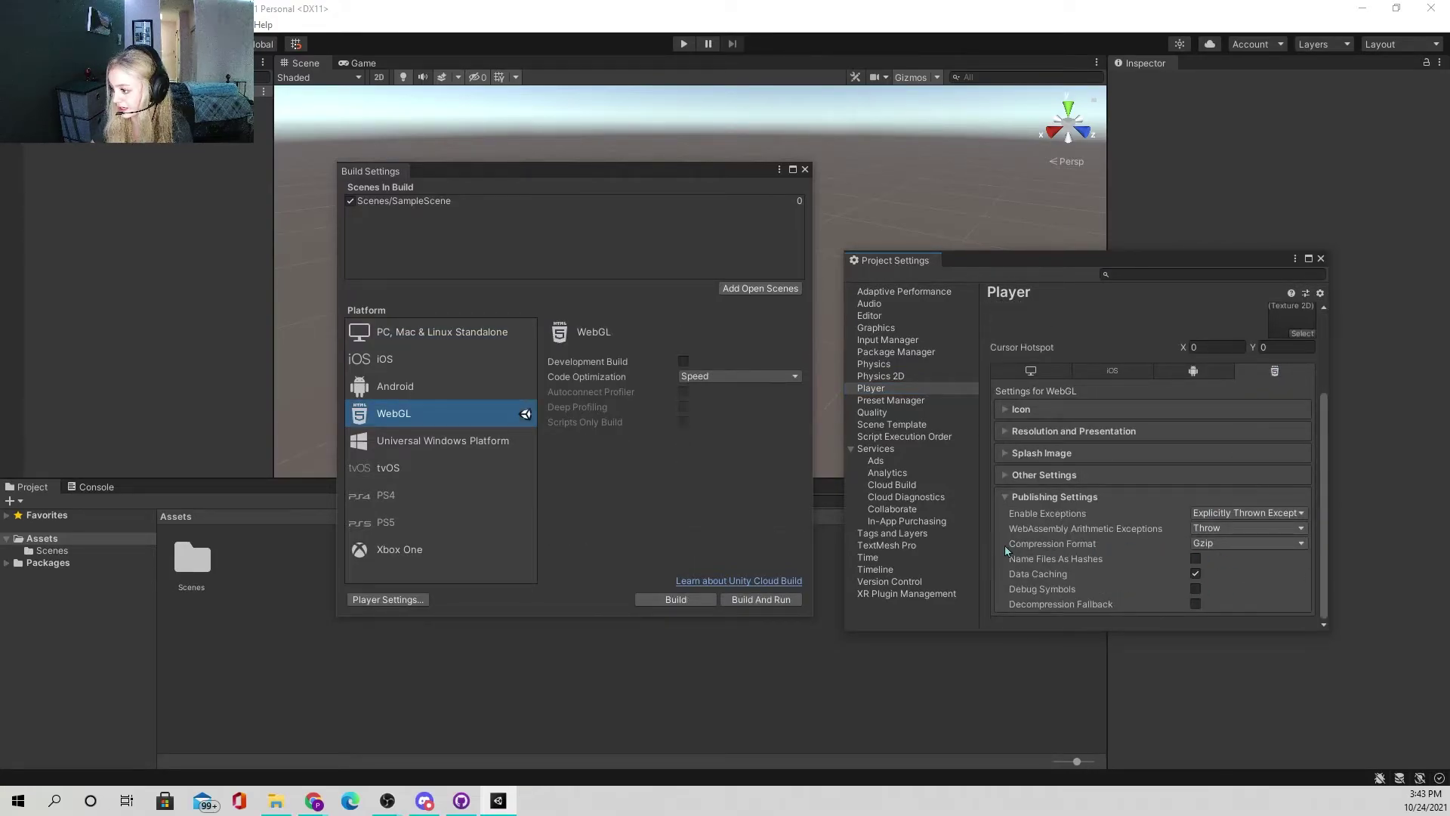
click(1213, 544)
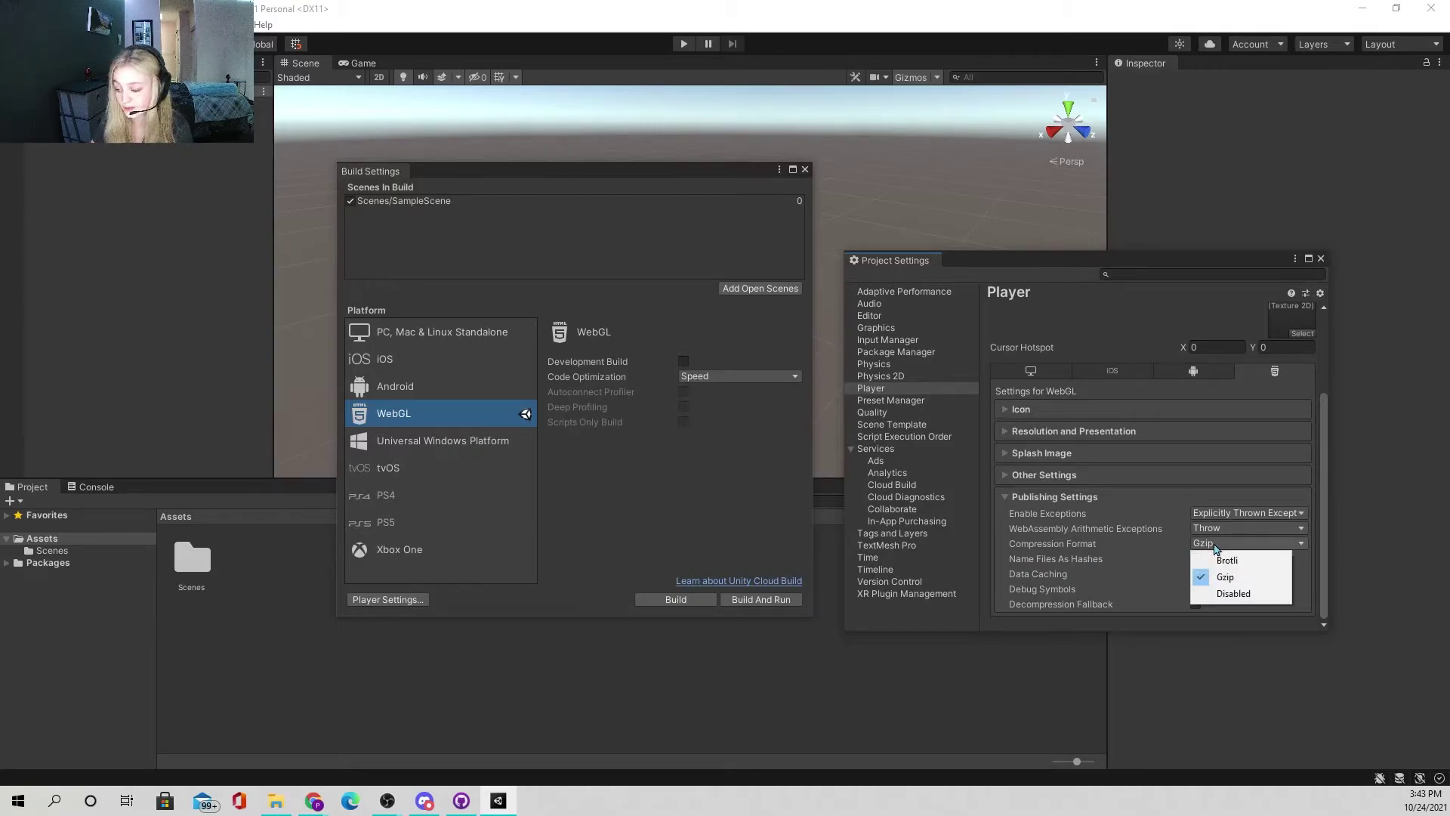
click(1229, 595)
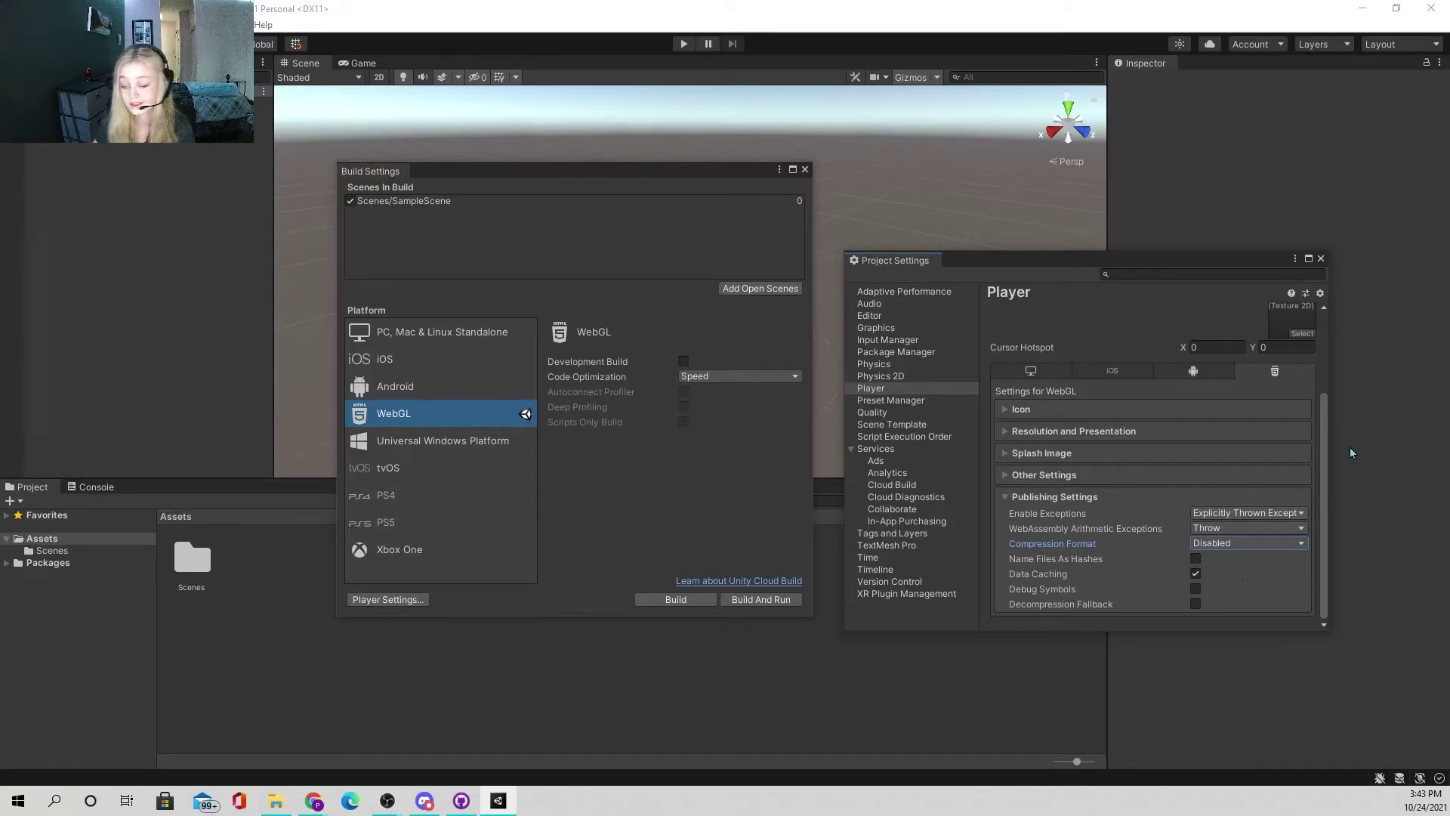
click(1321, 260)
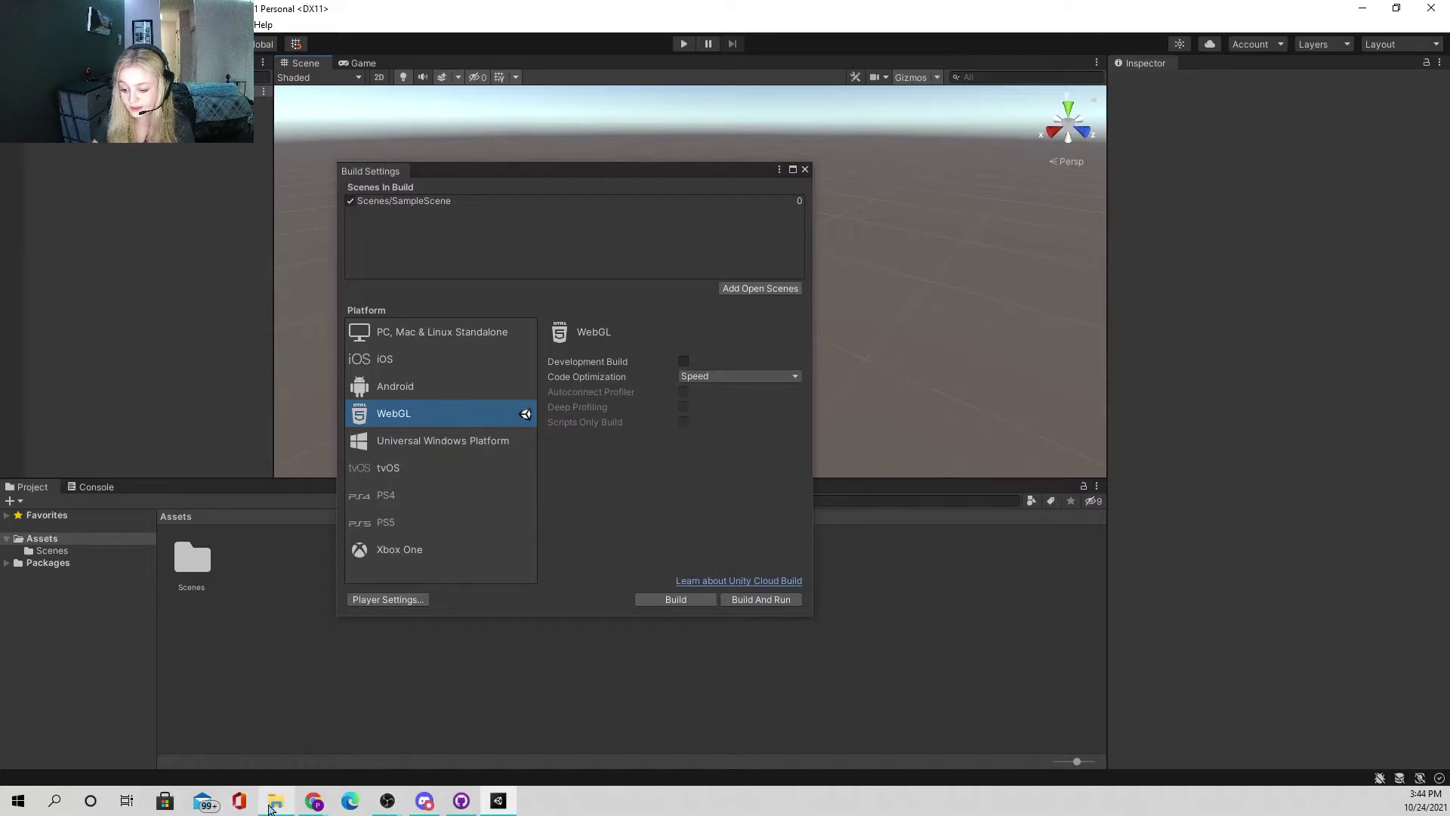
Step: Open the .gitignore file from D:\TestFile-ClassName\Test-Demo using a new File Explorer window
mouse_move(271, 806)
mouse_move(288, 769)
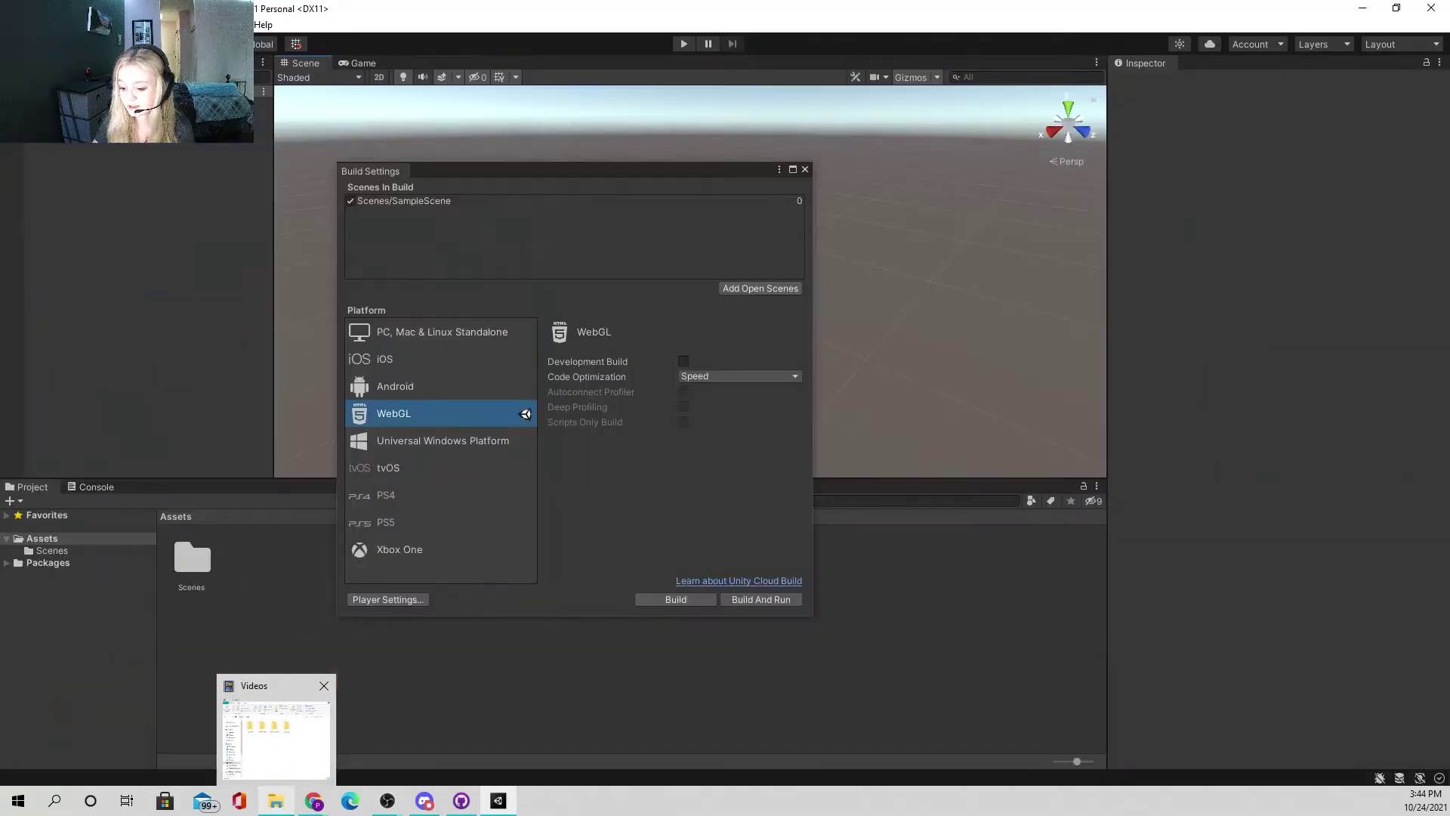
right_click(284, 801)
click(290, 727)
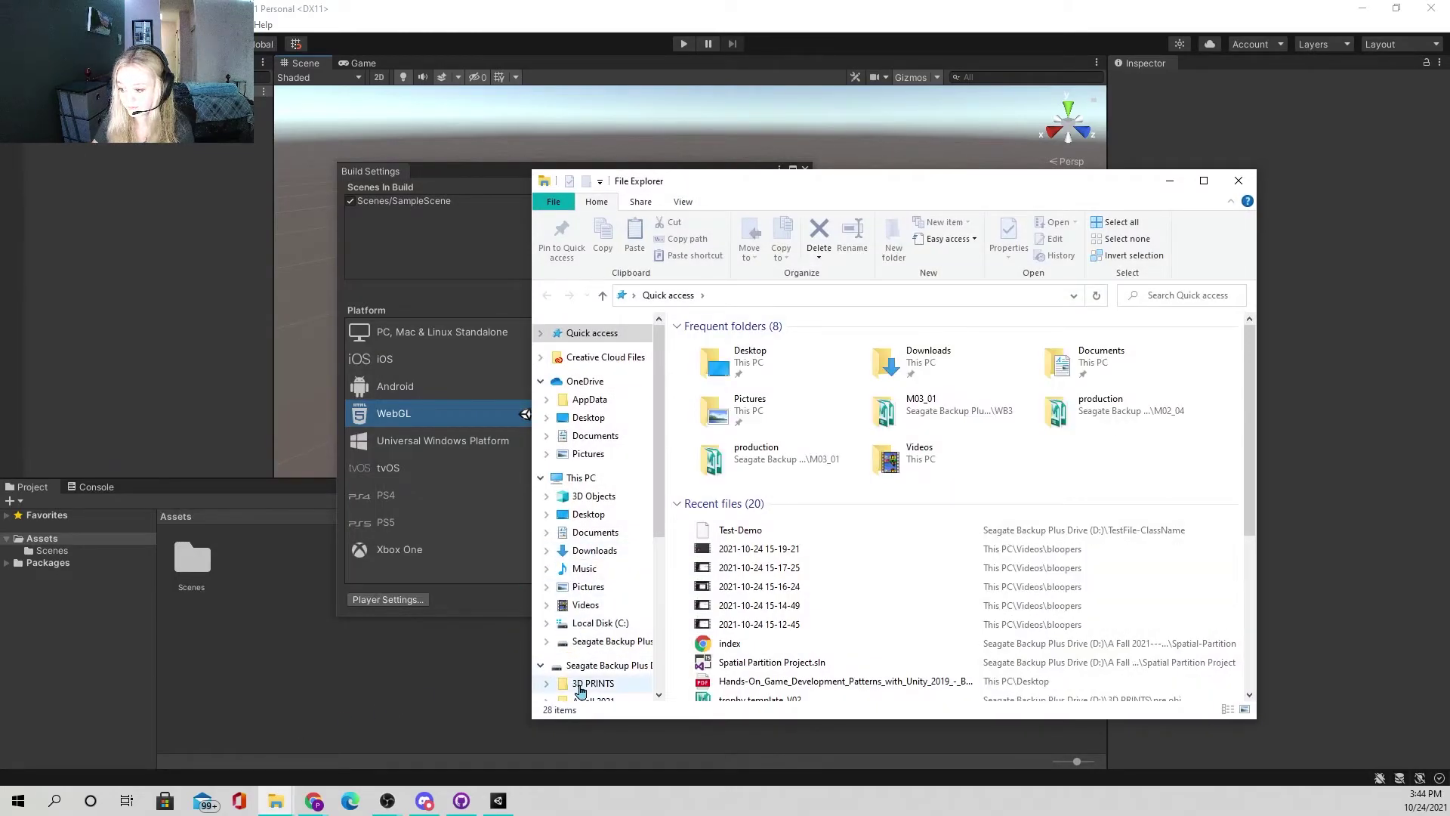
click(584, 684)
scroll(589, 680, down, 5)
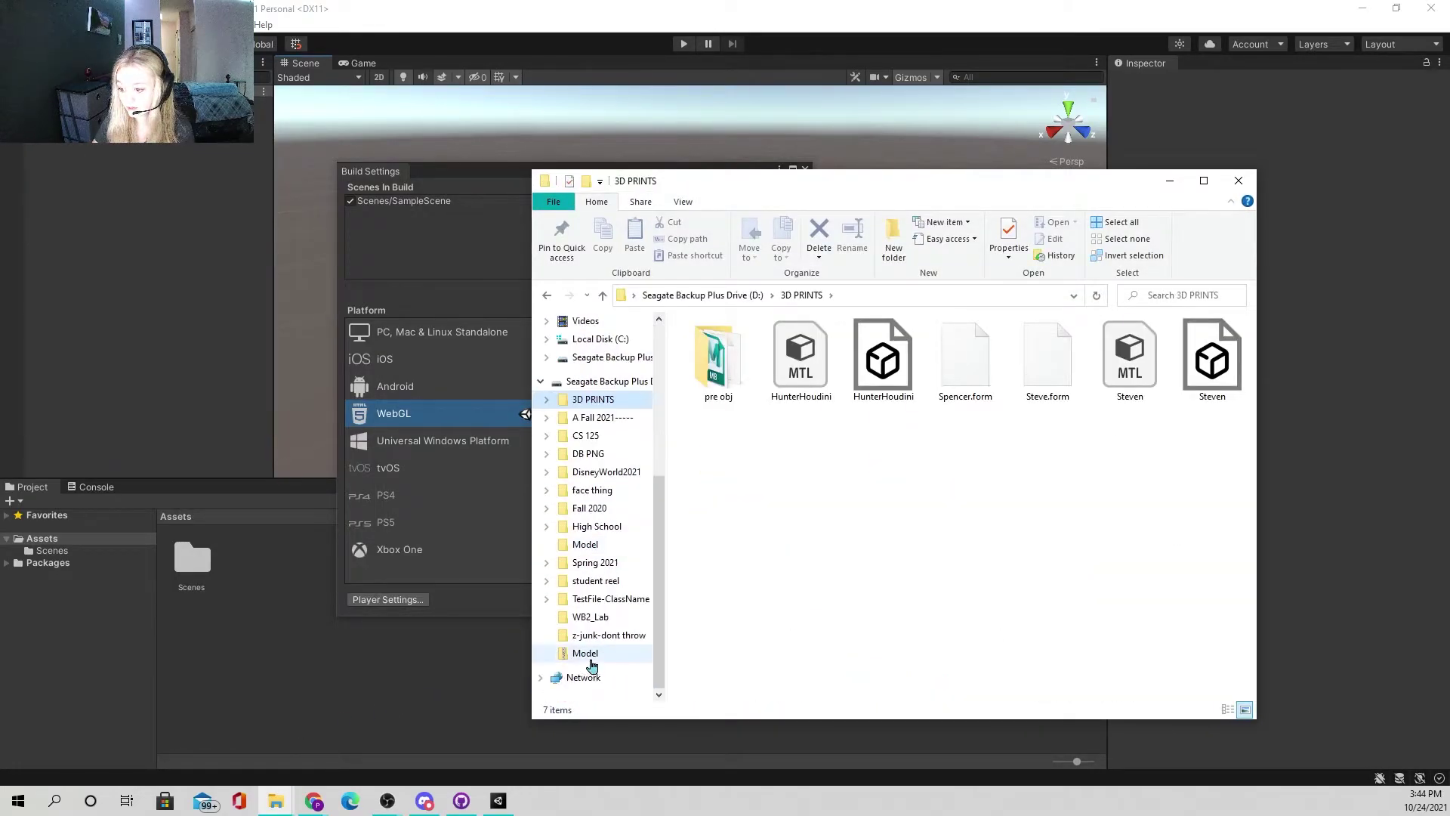
click(613, 383)
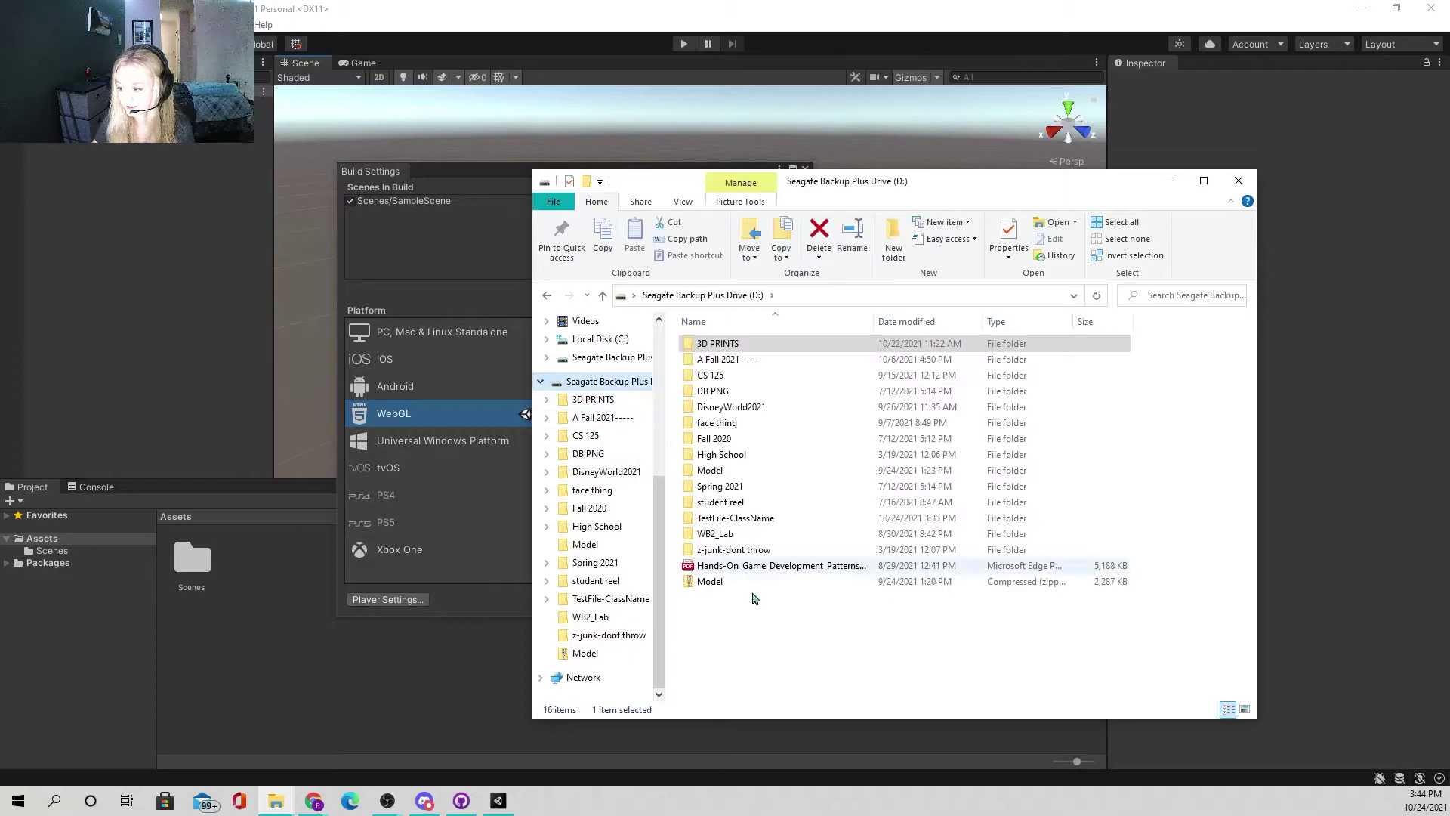
double_click(759, 520)
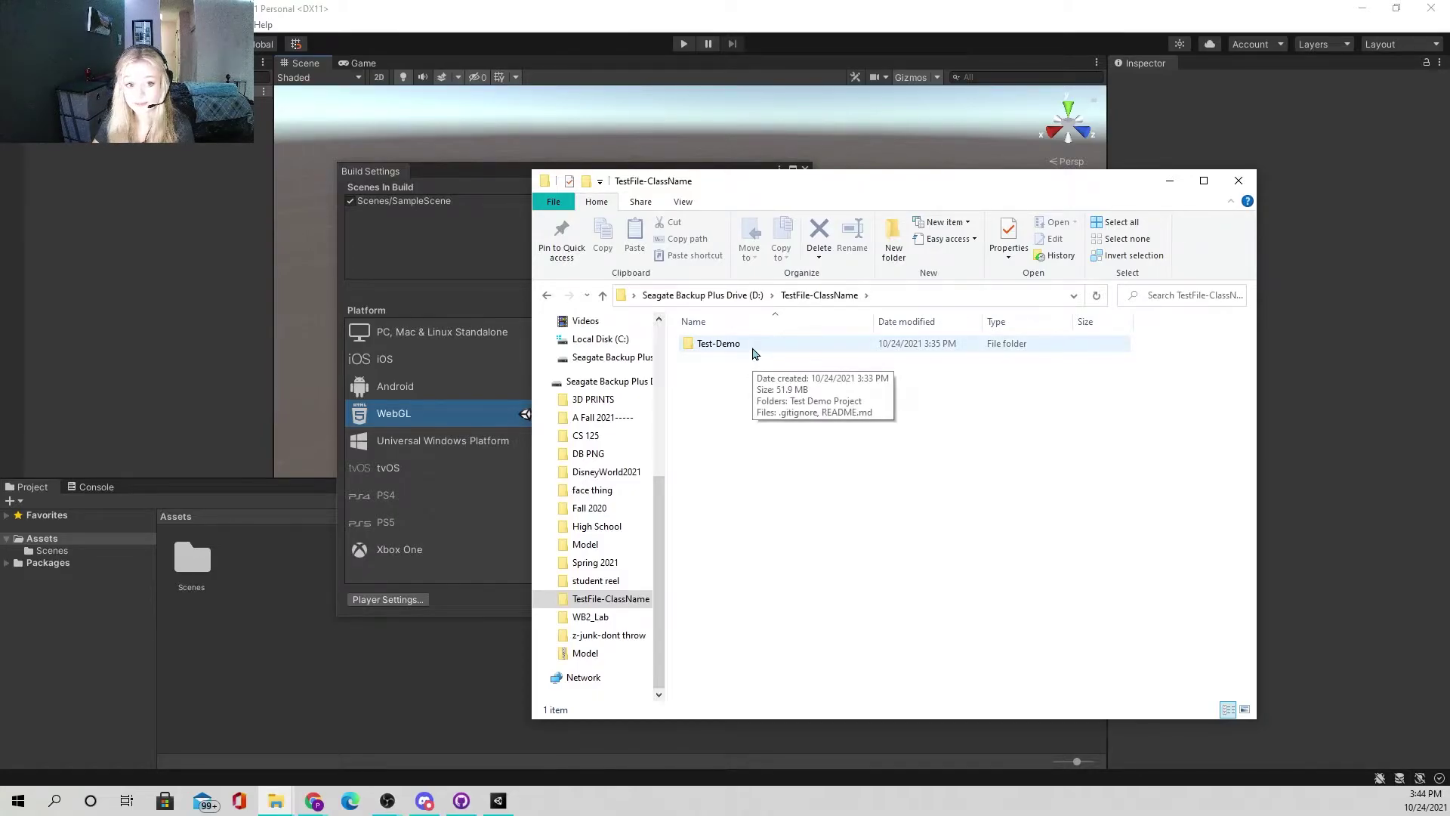
double_click(752, 349)
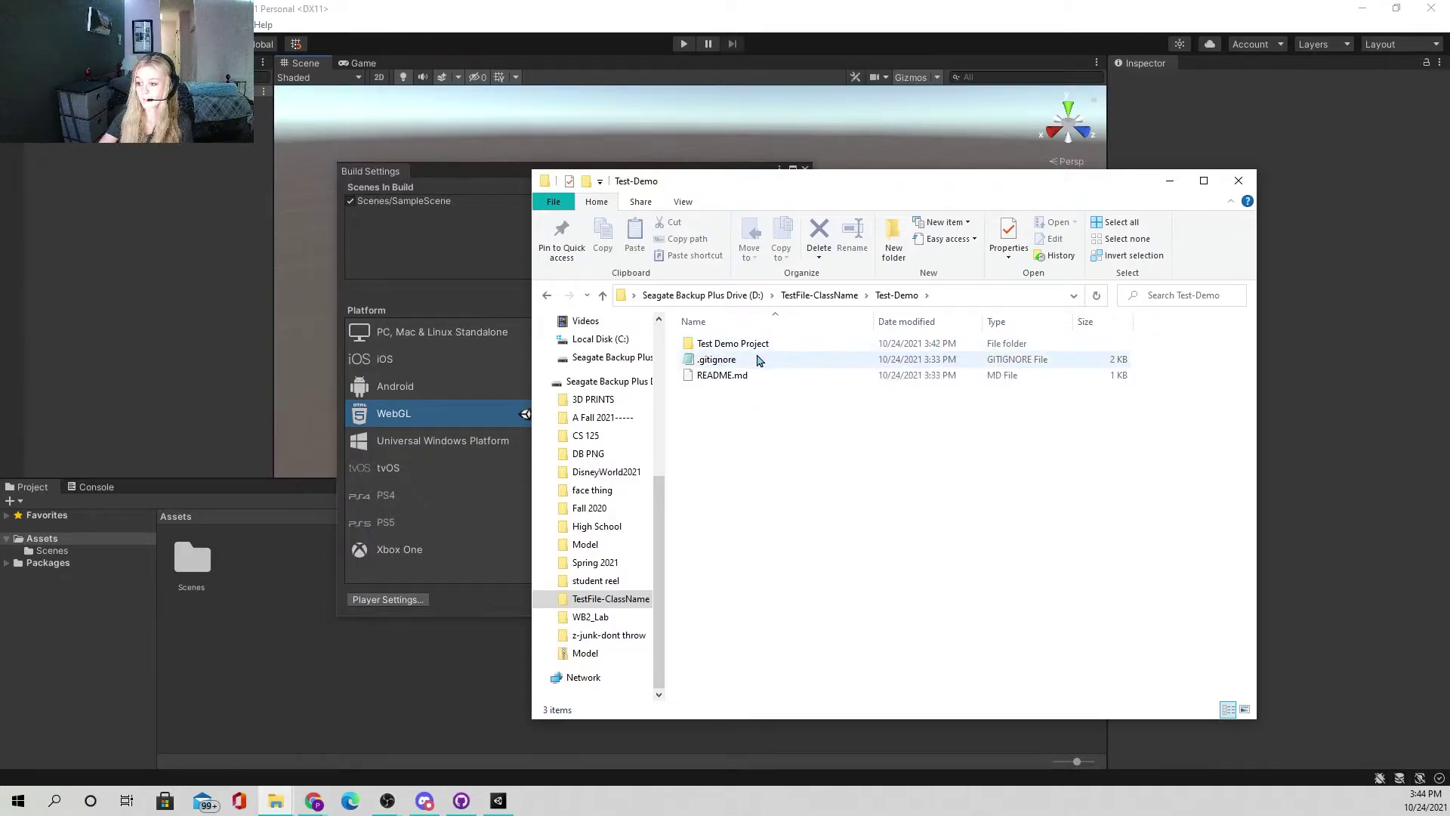
double_click(718, 360)
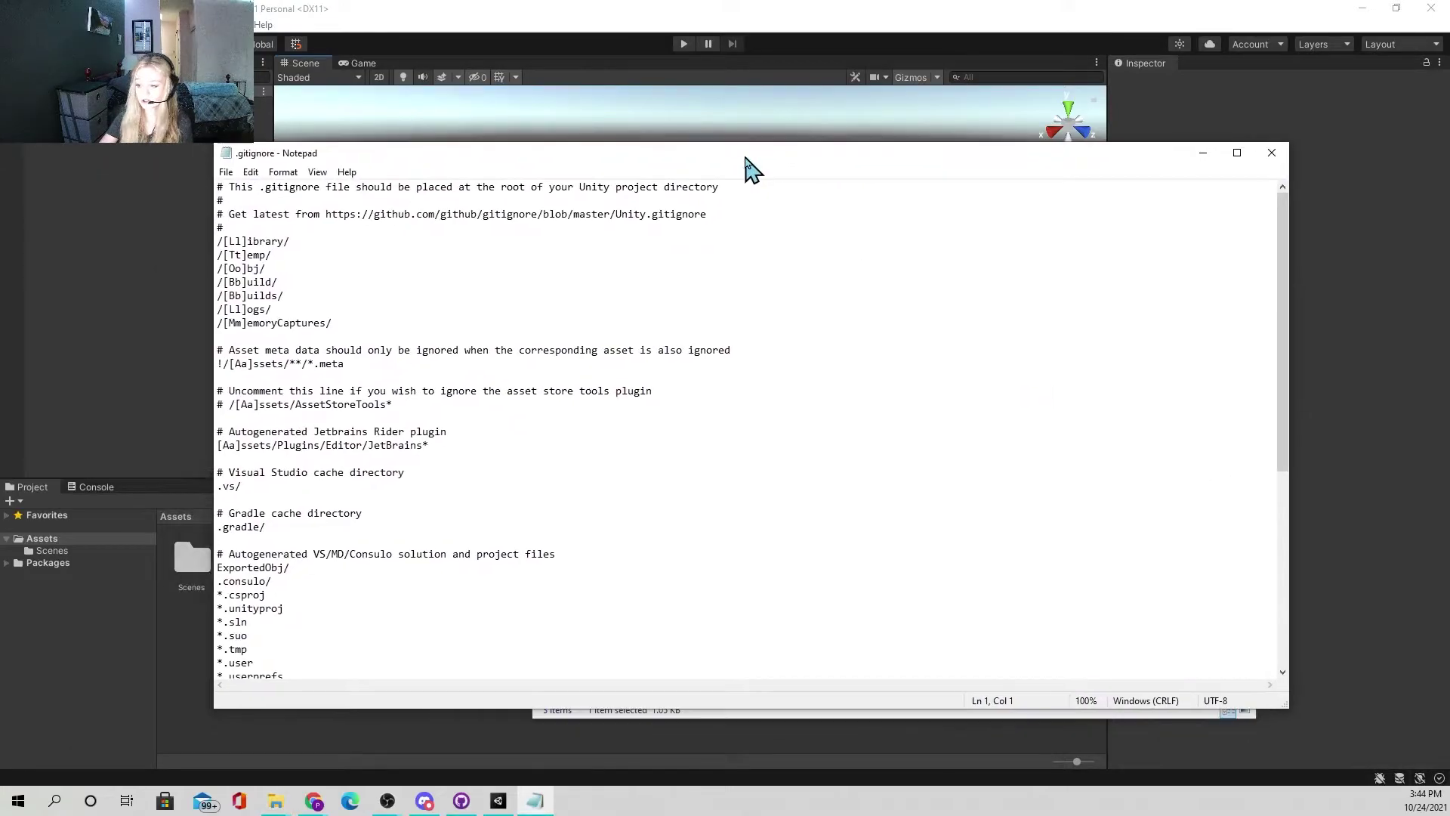
drag(745, 168, 760, 232)
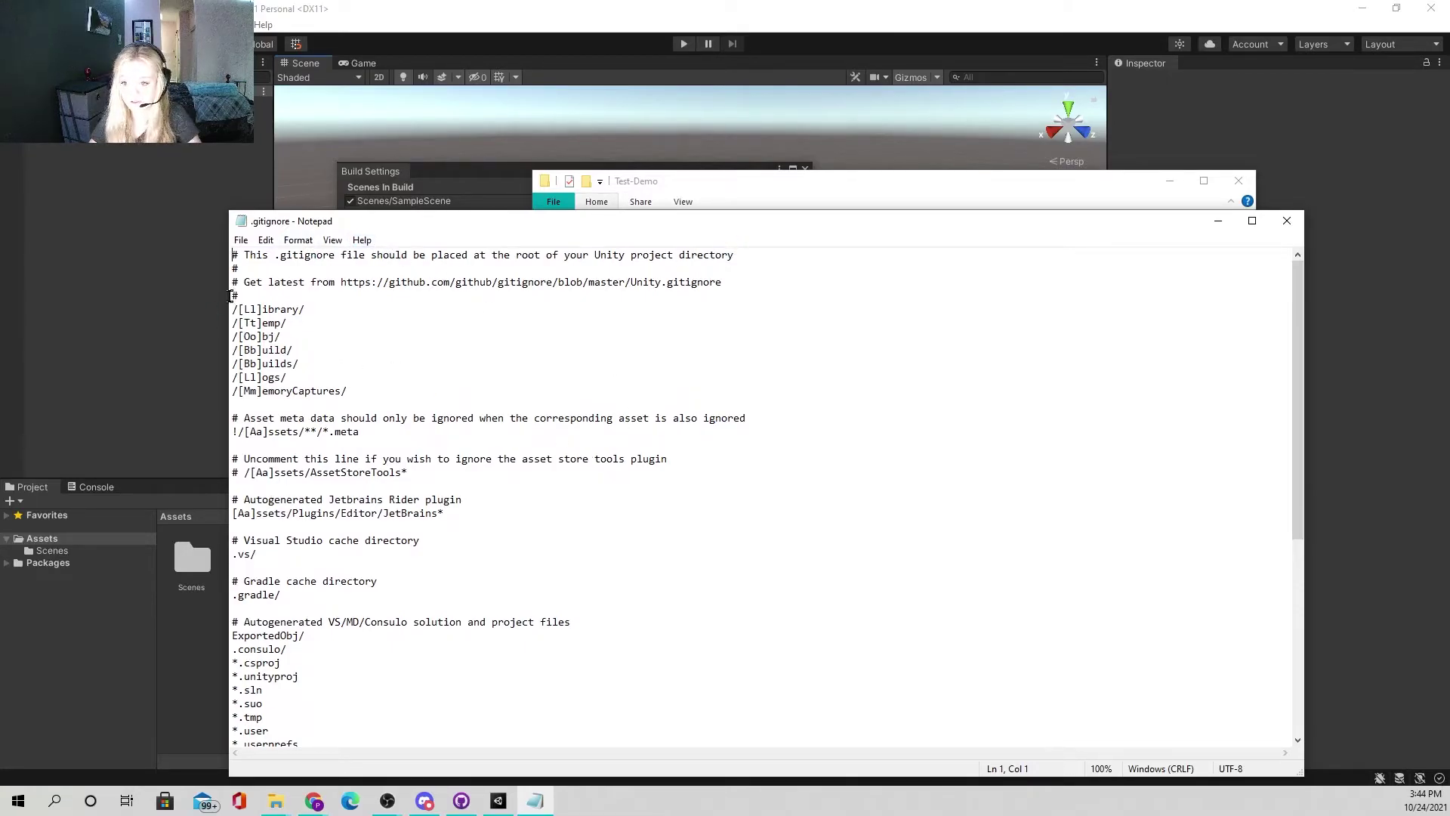
Step: Remove the leading slash from each of the seven ignore entries from [Ll]ibrary/ through [Mm]emoryCaptures/
drag(233, 310, 241, 391)
key(Delete)
key(Delete)
key(Delete)
key(Delete)
key(Delete)
key(Delete)
key(Delete)
Step: Comment out the [Bb]uild/ and [Bb]uilds/ entries by putting # in front of each
click(239, 350)
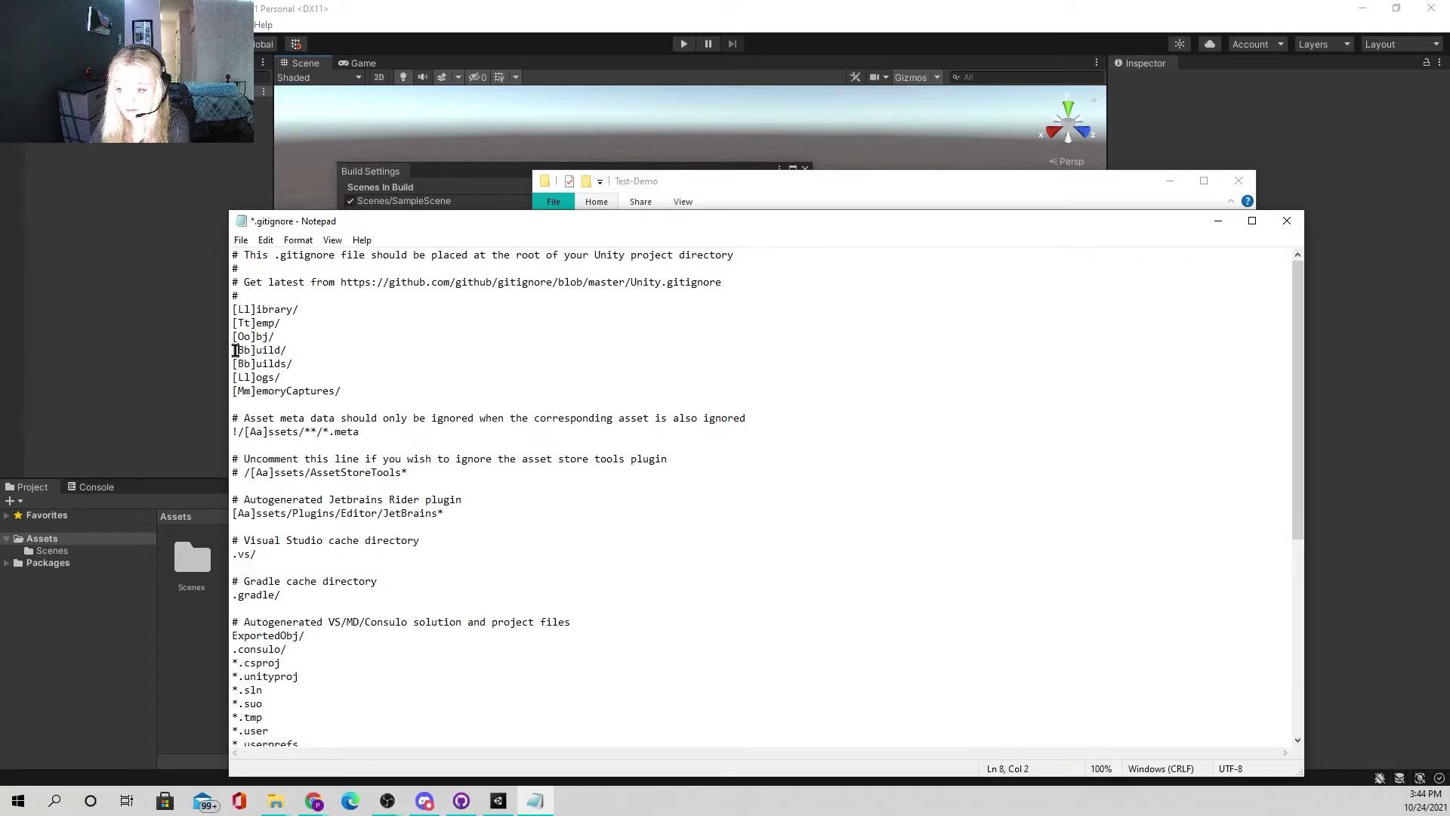
key(Left)
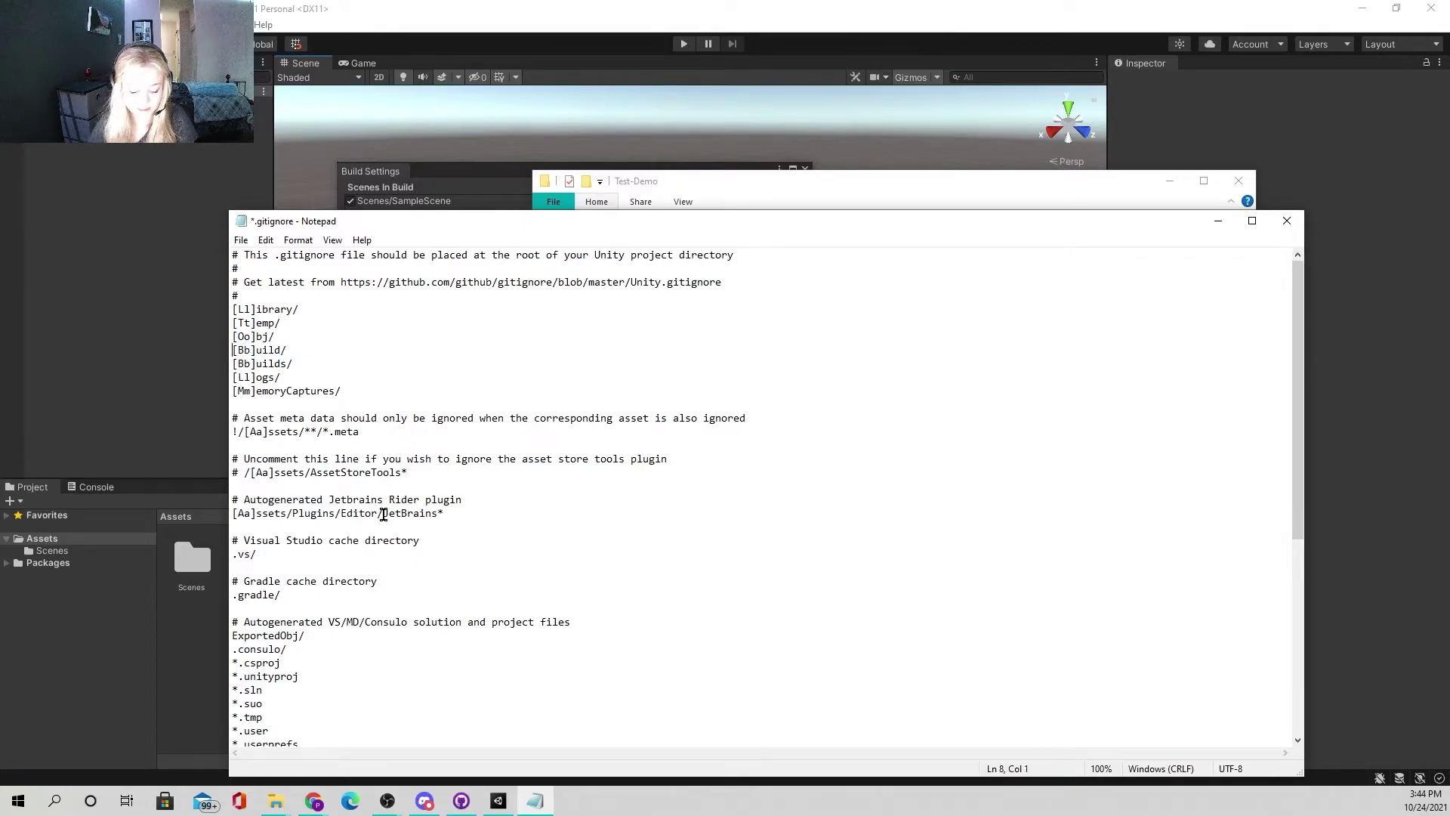
text(#)
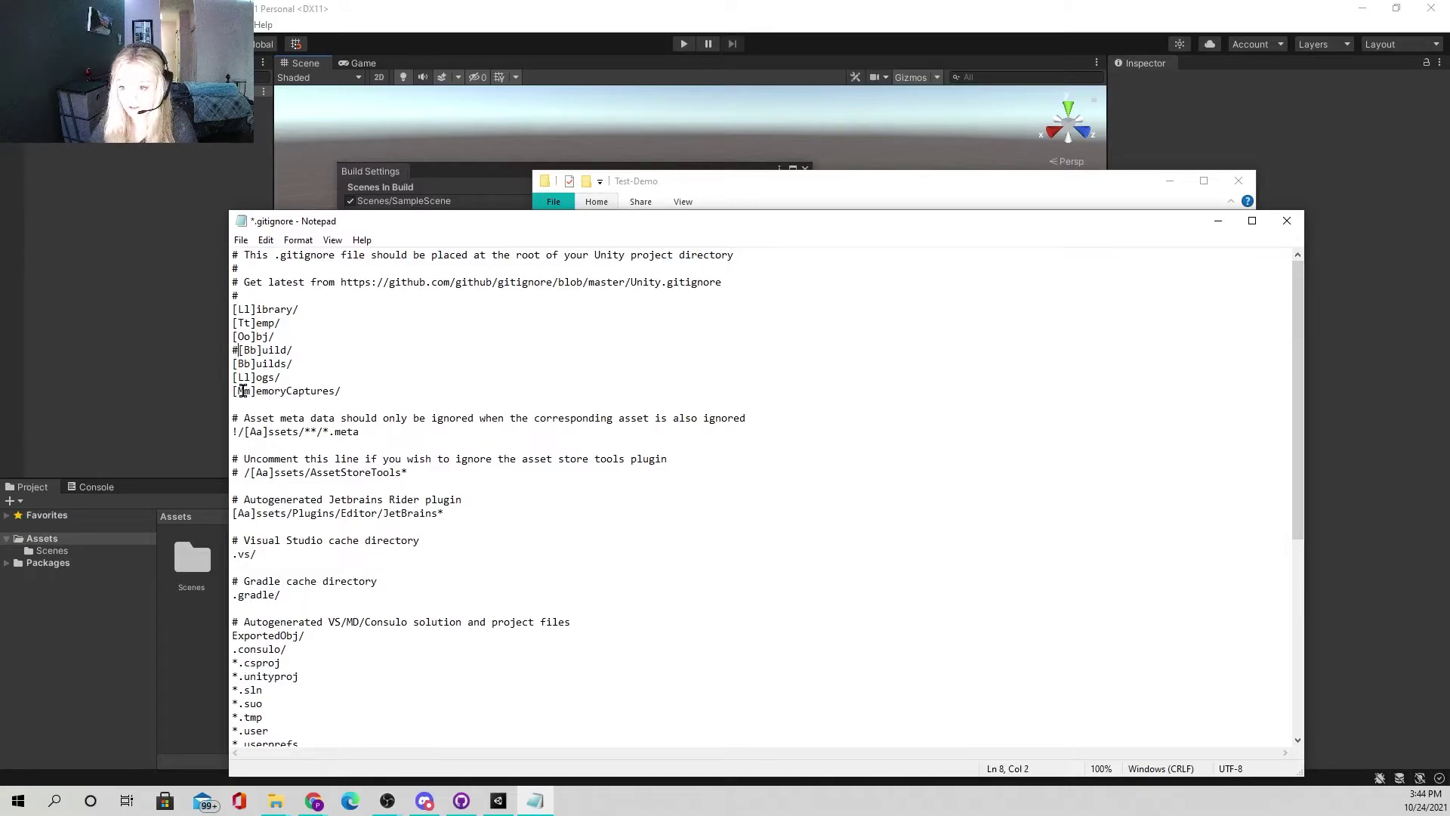
click(232, 364)
text(#)
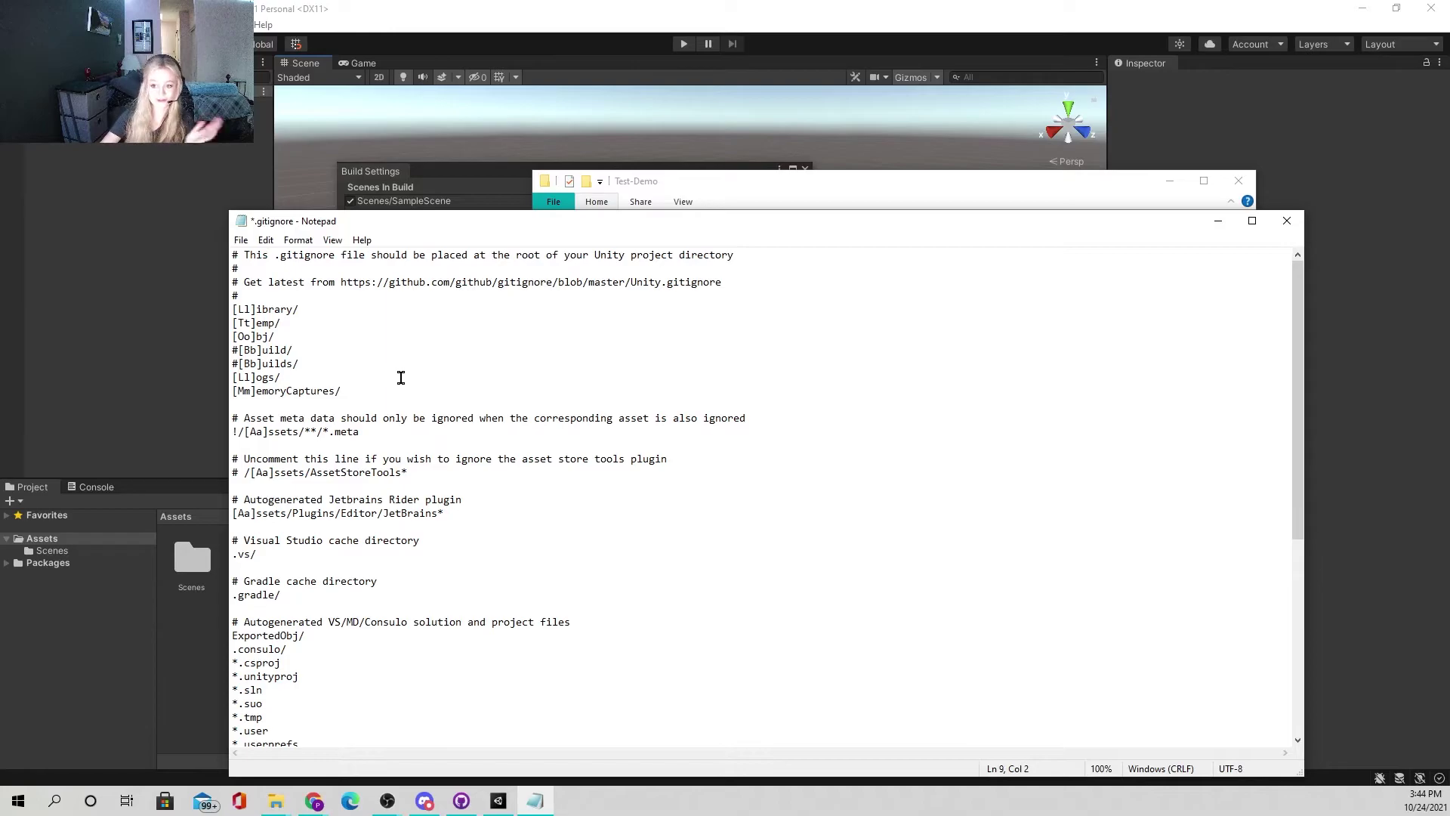
Step: Save the edited .gitignore file, then close it and the Test-Demo folder window
click(330, 355)
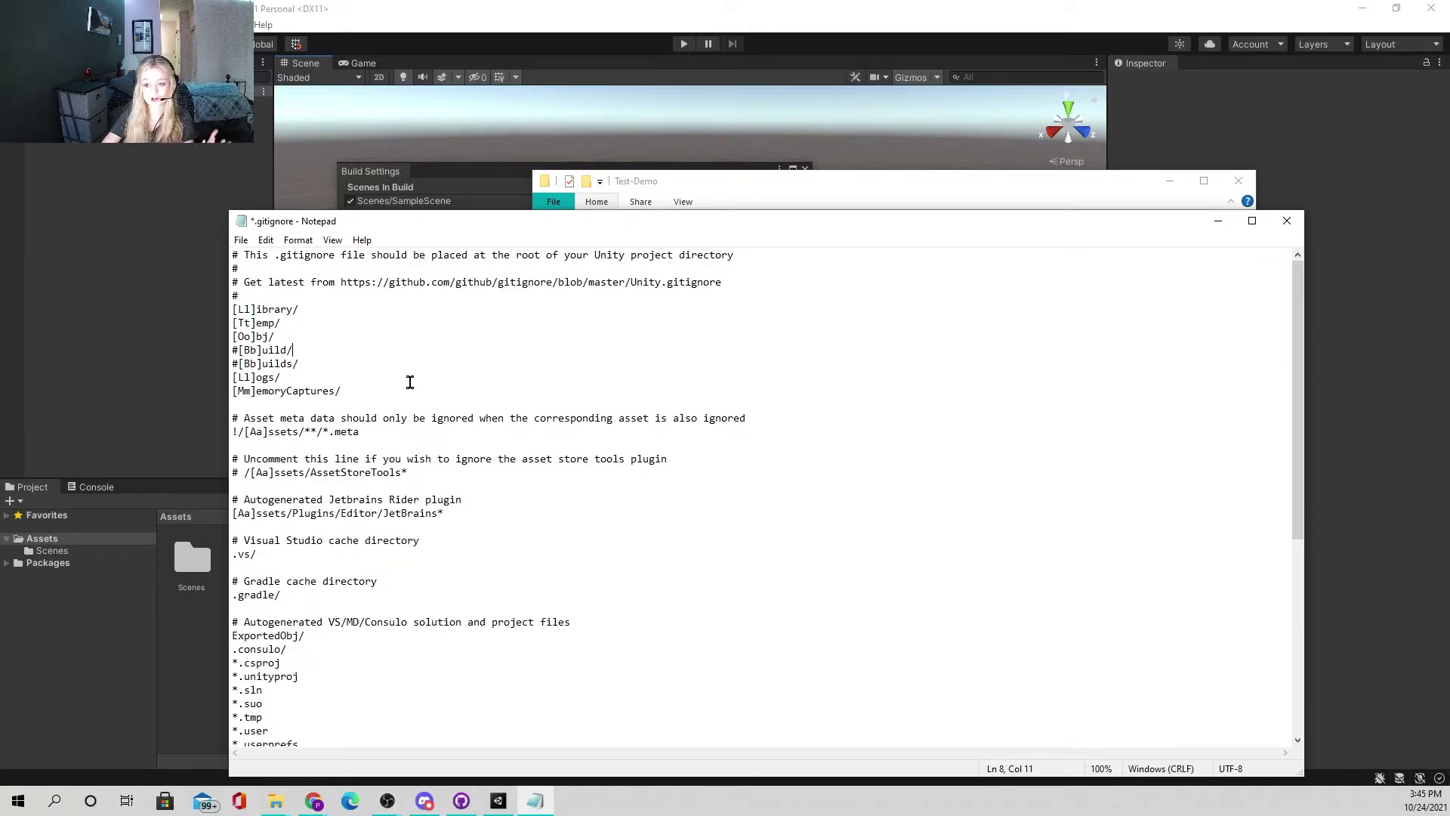
drag(301, 352, 263, 354)
click(237, 348)
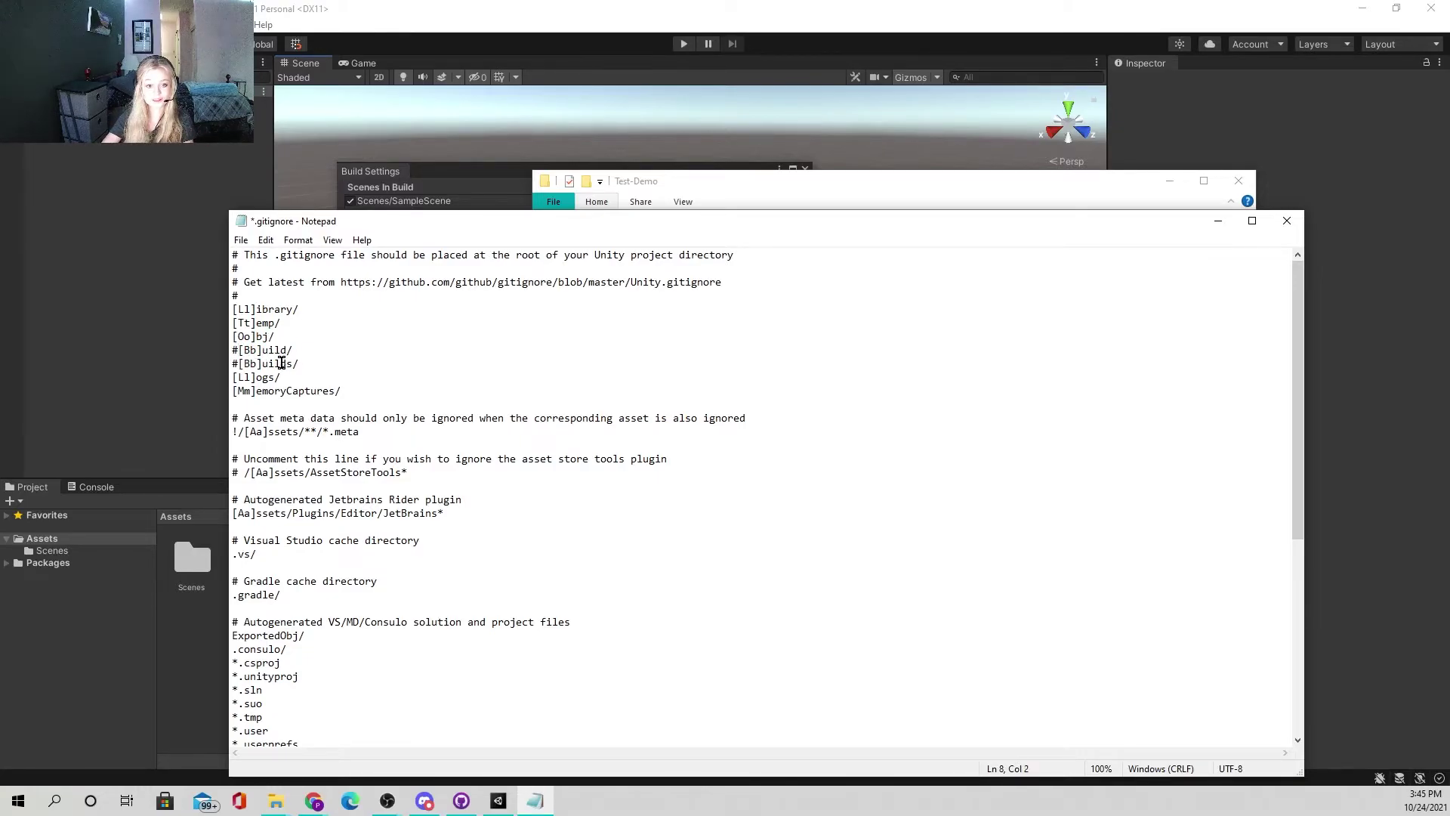
click(241, 240)
click(281, 310)
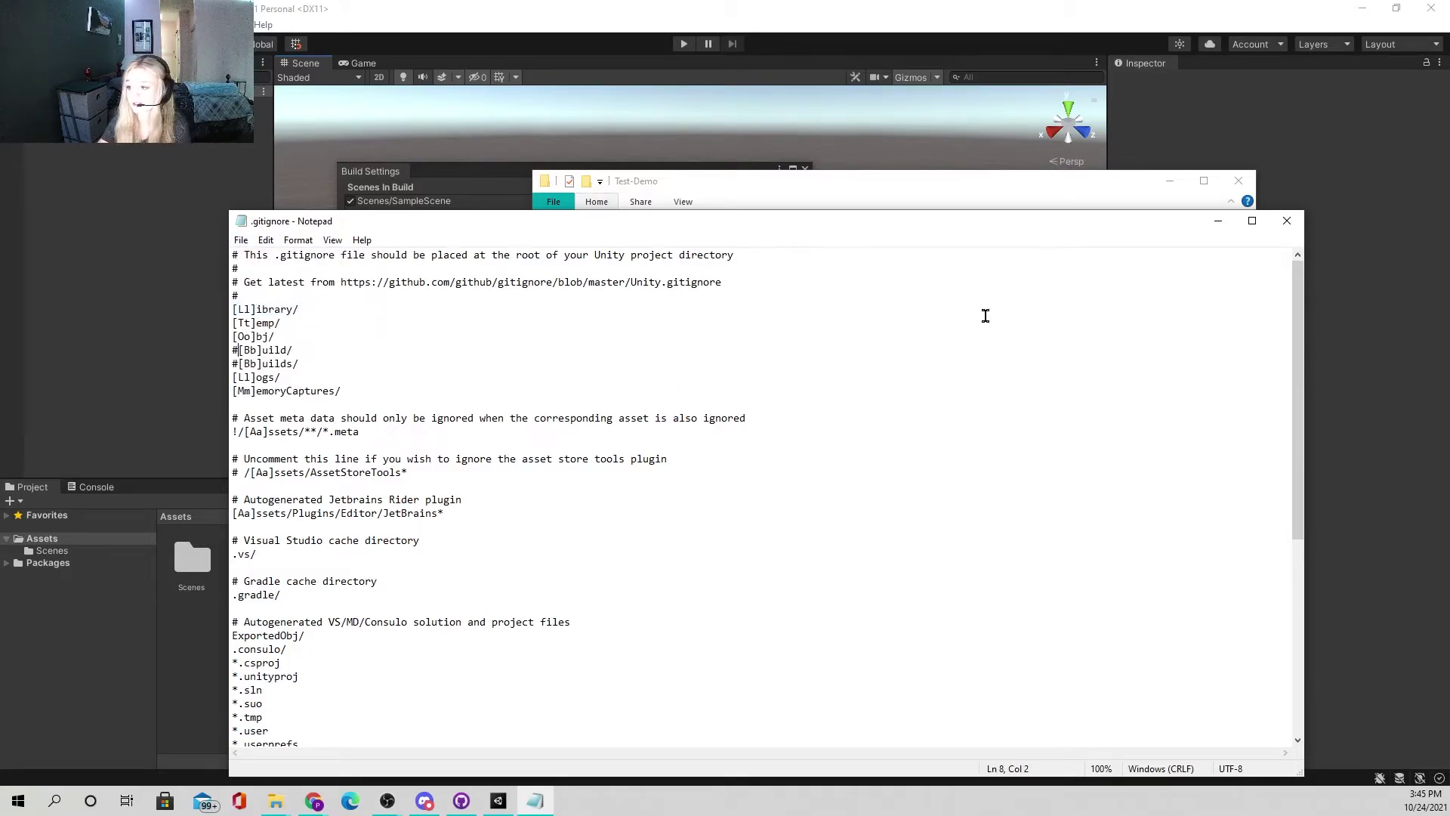
click(1287, 220)
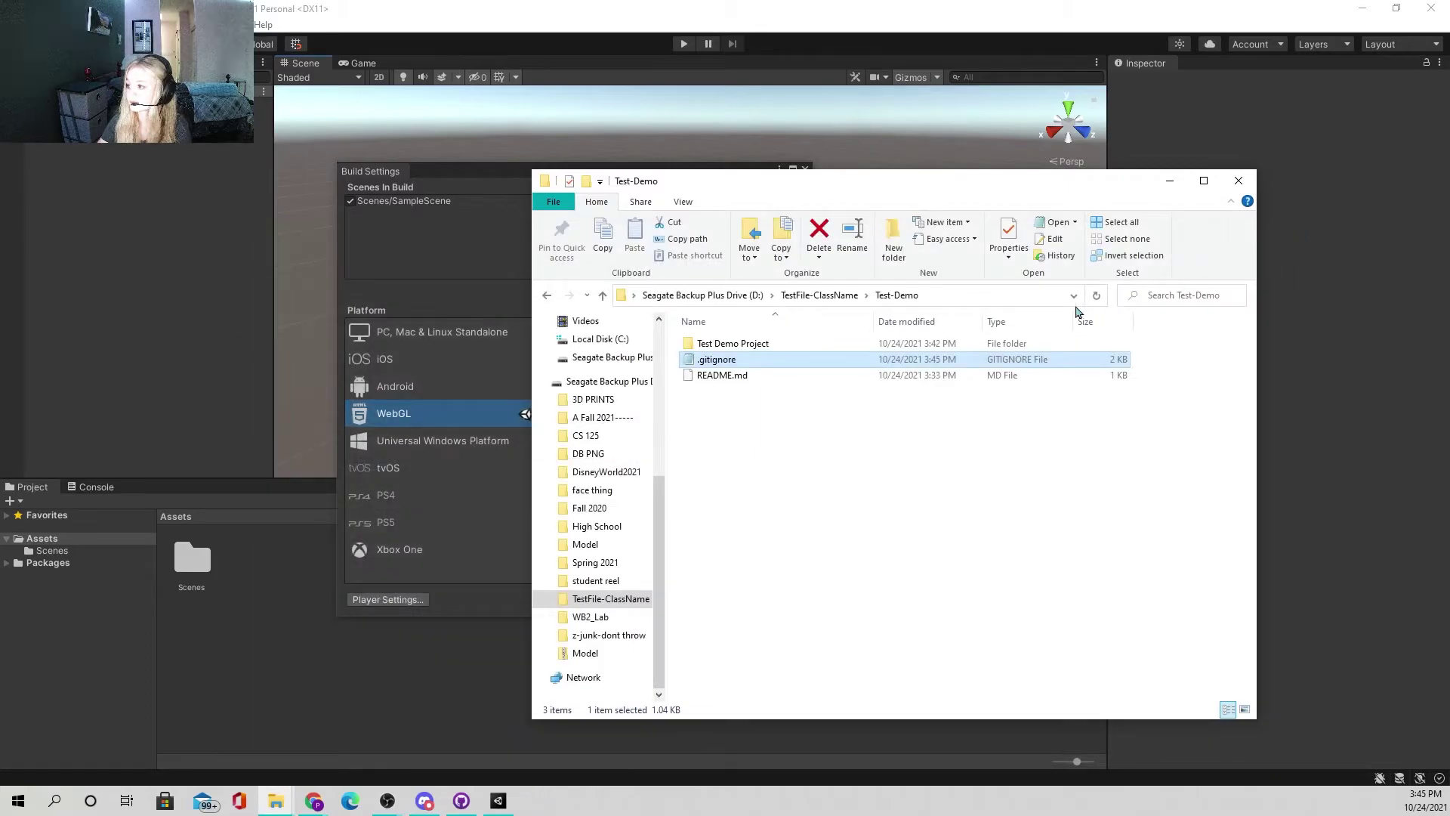
click(1239, 181)
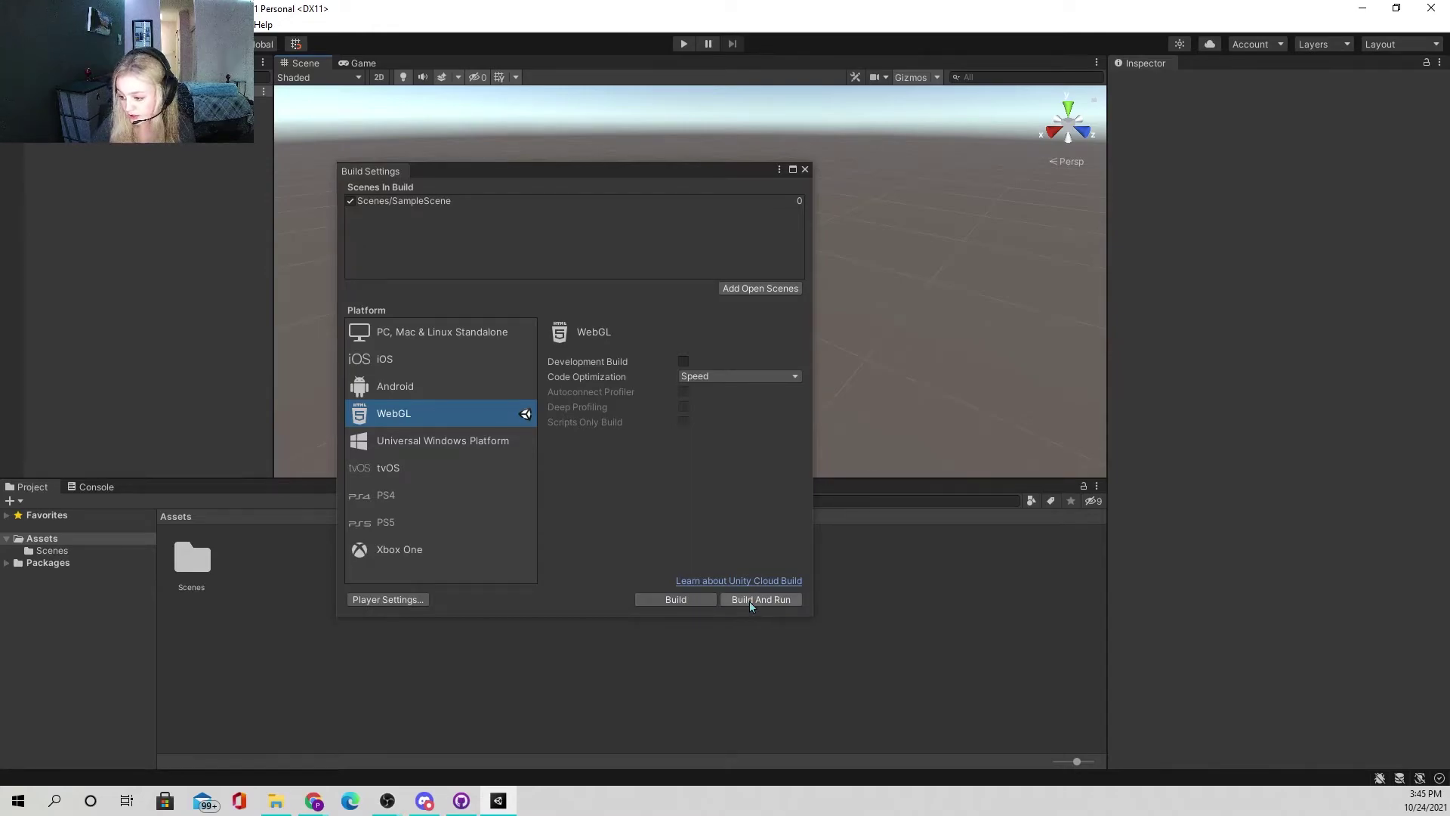
Step: Build the WebGL project into a new Desktop folder named "build for testdemo"
click(694, 605)
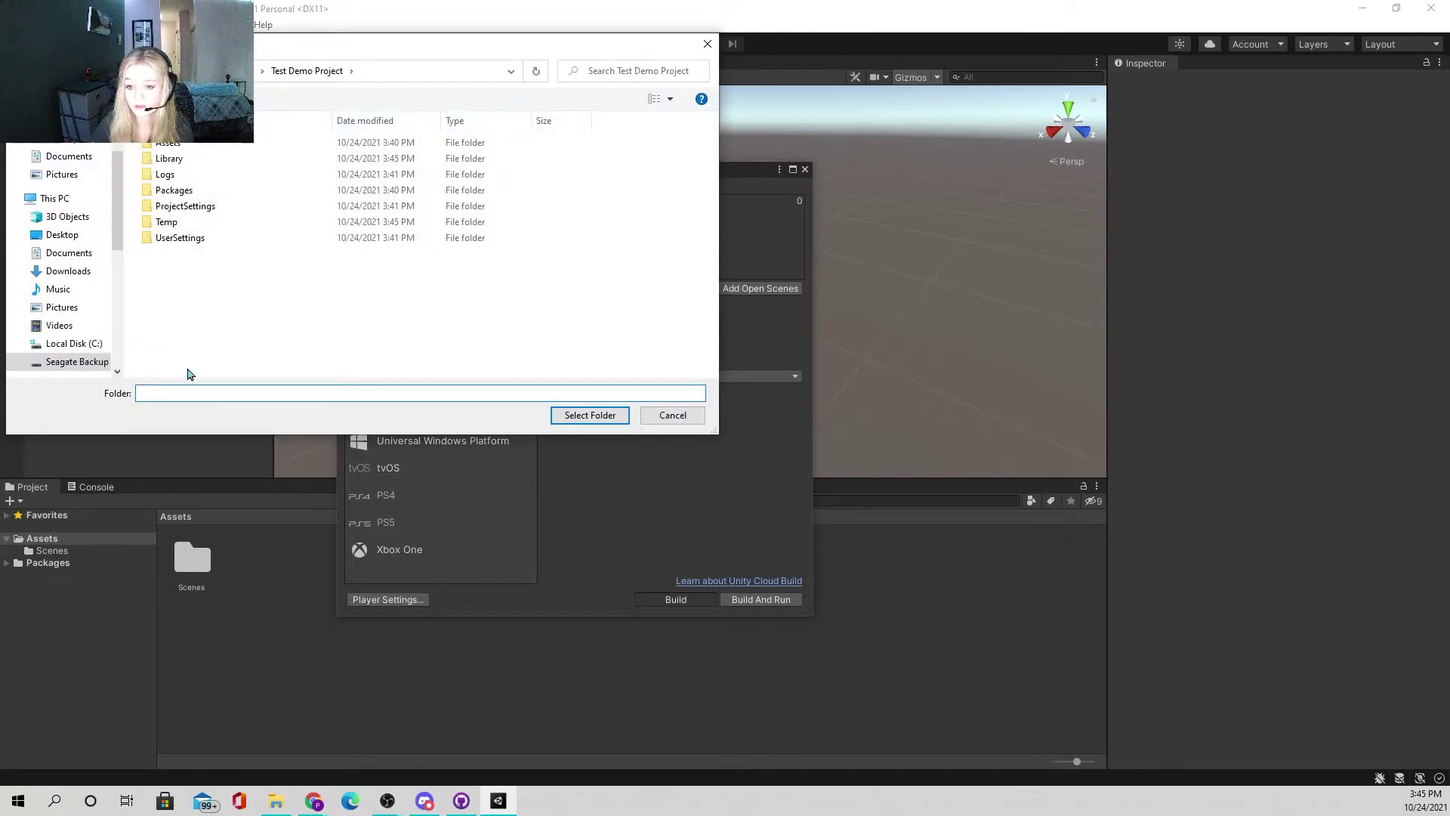
click(62, 234)
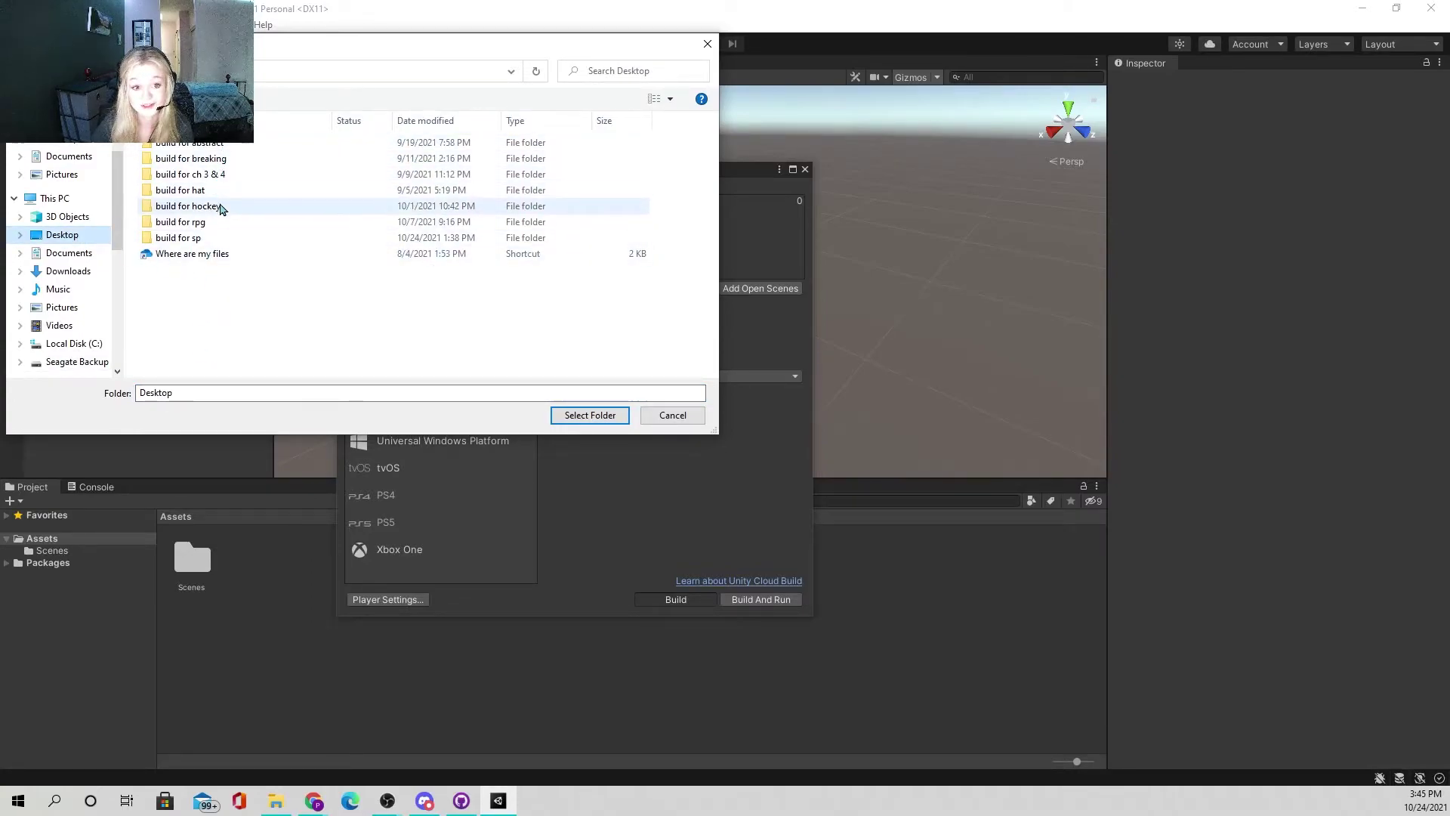
click(204, 392)
right_click(225, 317)
mouse_move(395, 492)
click(446, 494)
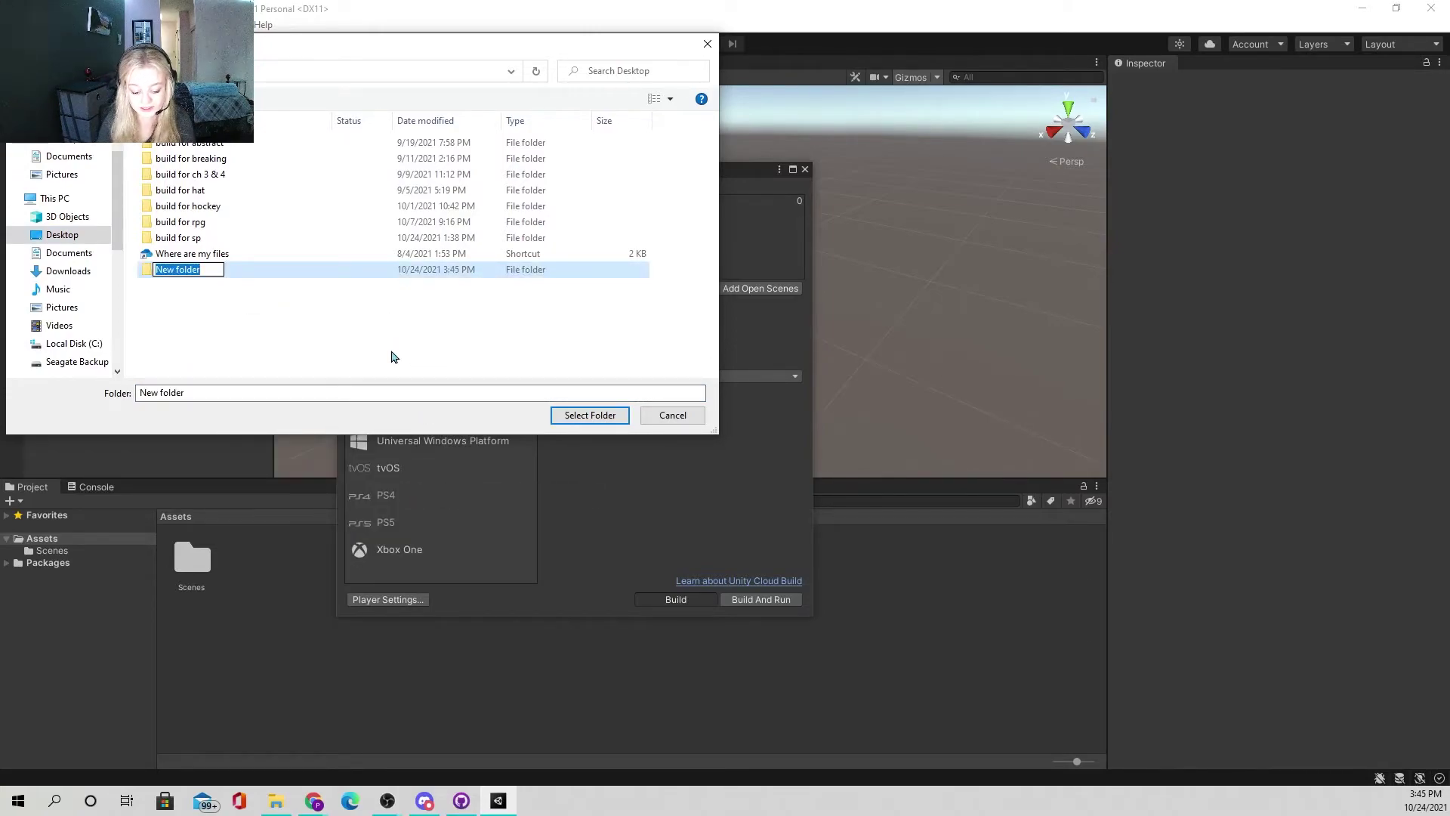
text(buil)
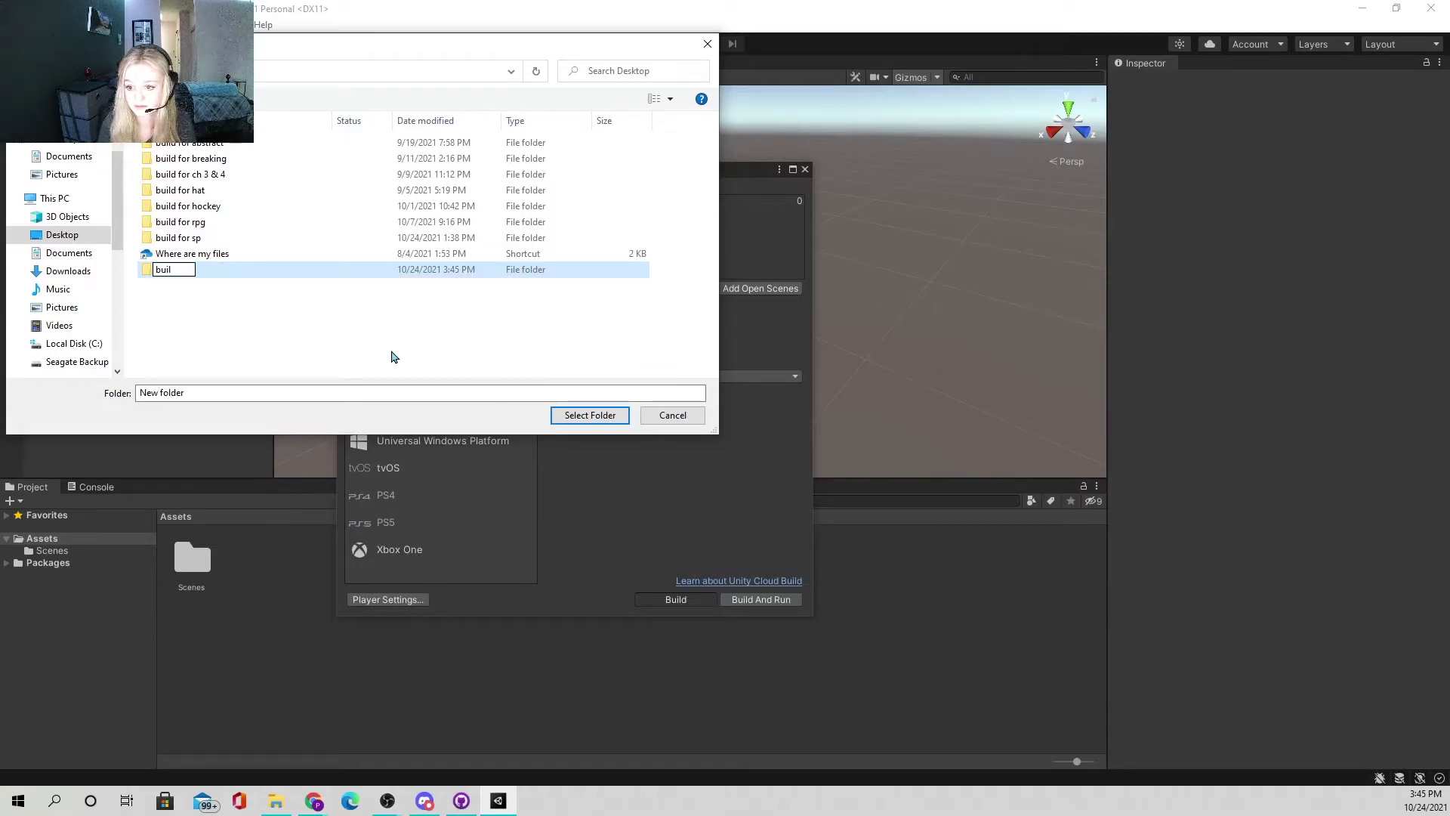
text(d for )
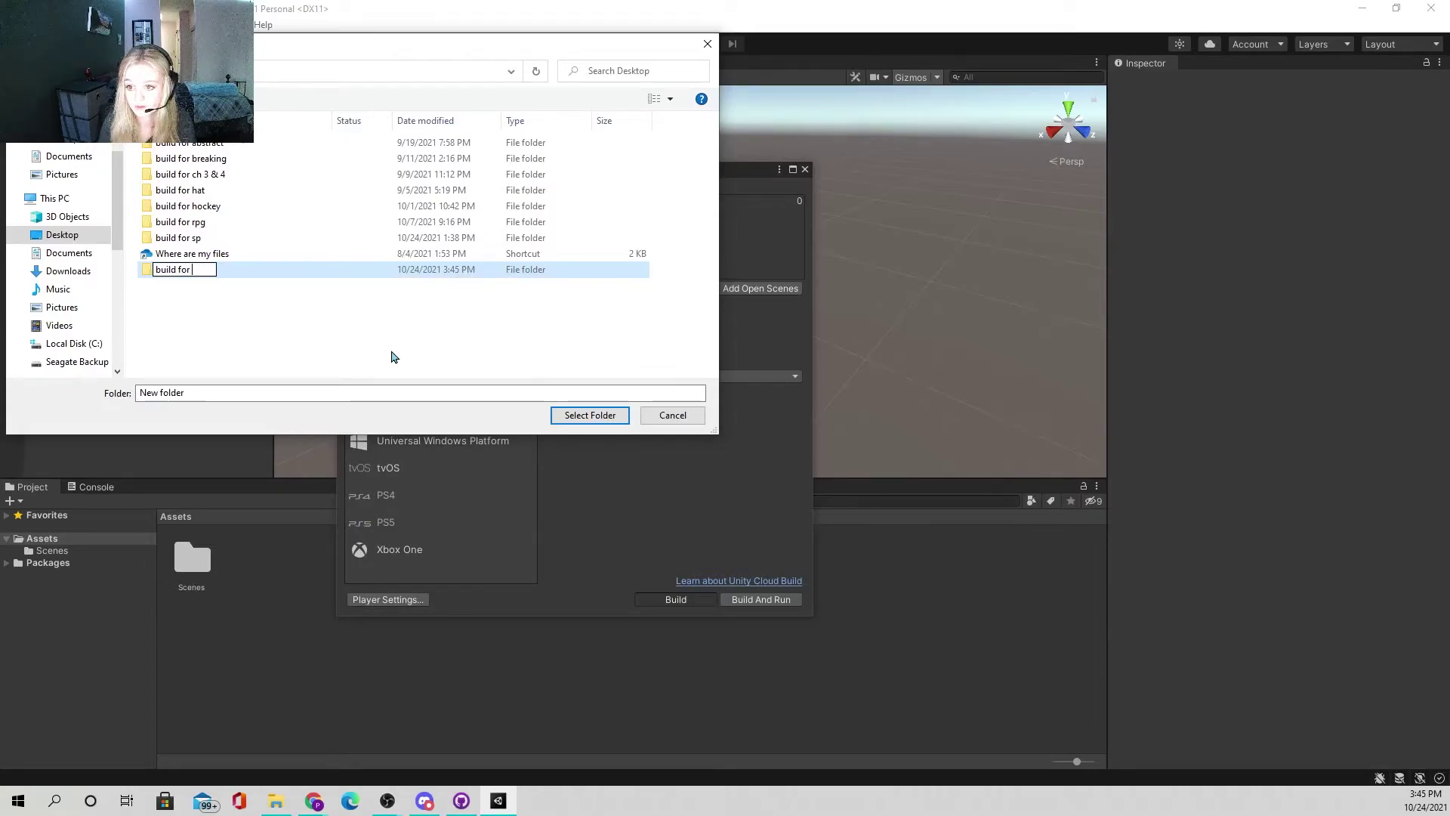
text(test)
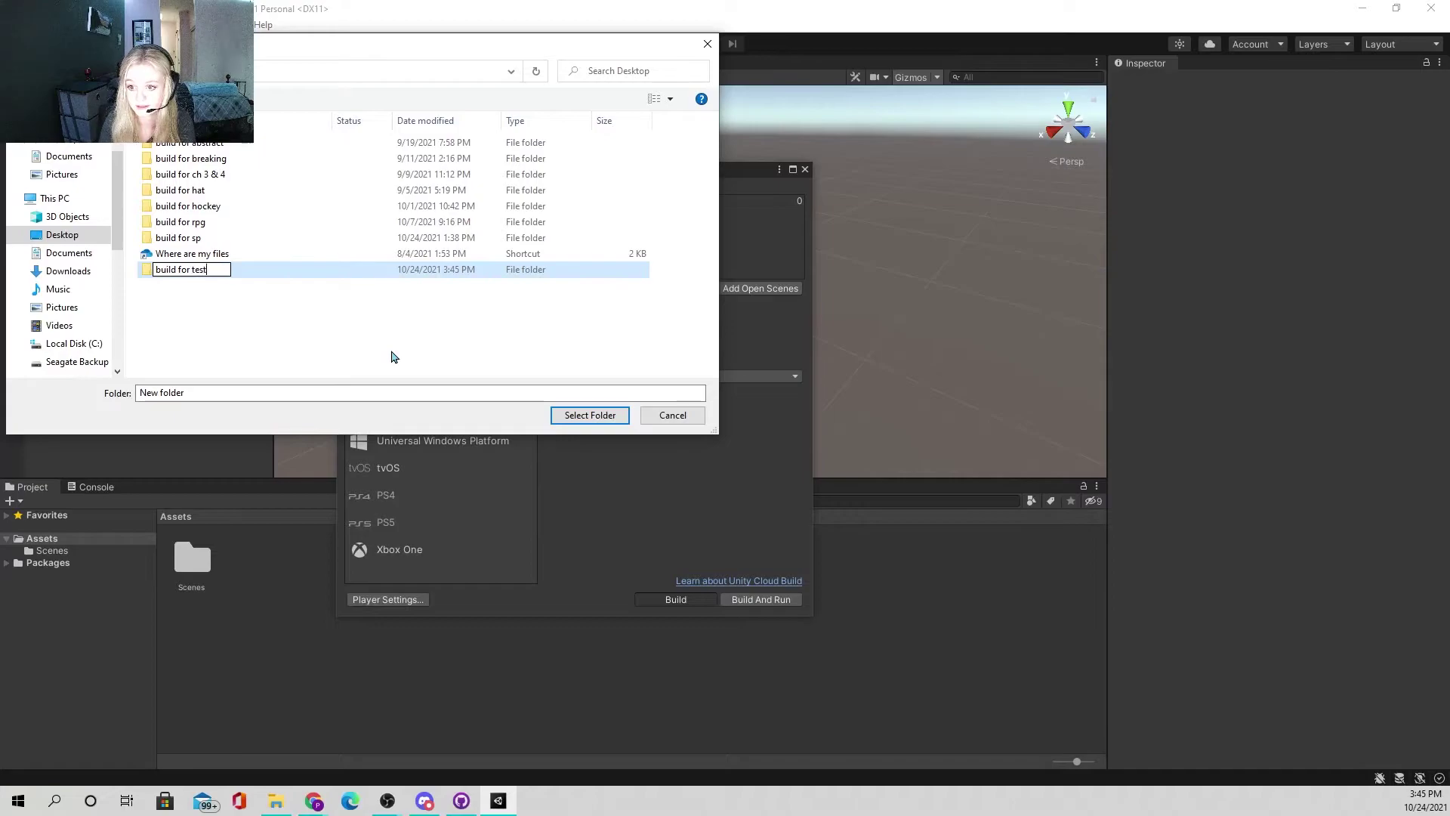
text(demo)
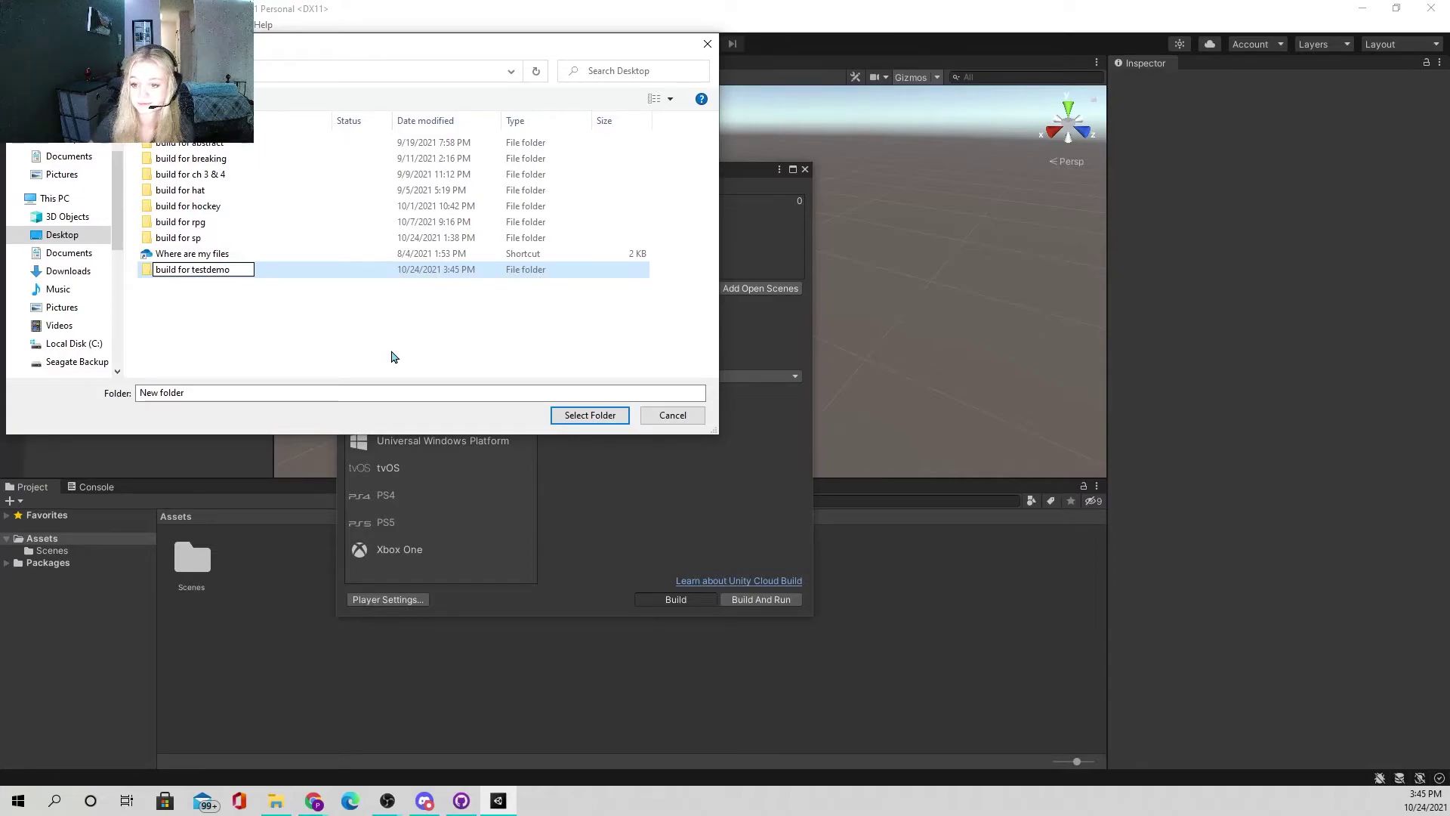
click(392, 357)
click(231, 270)
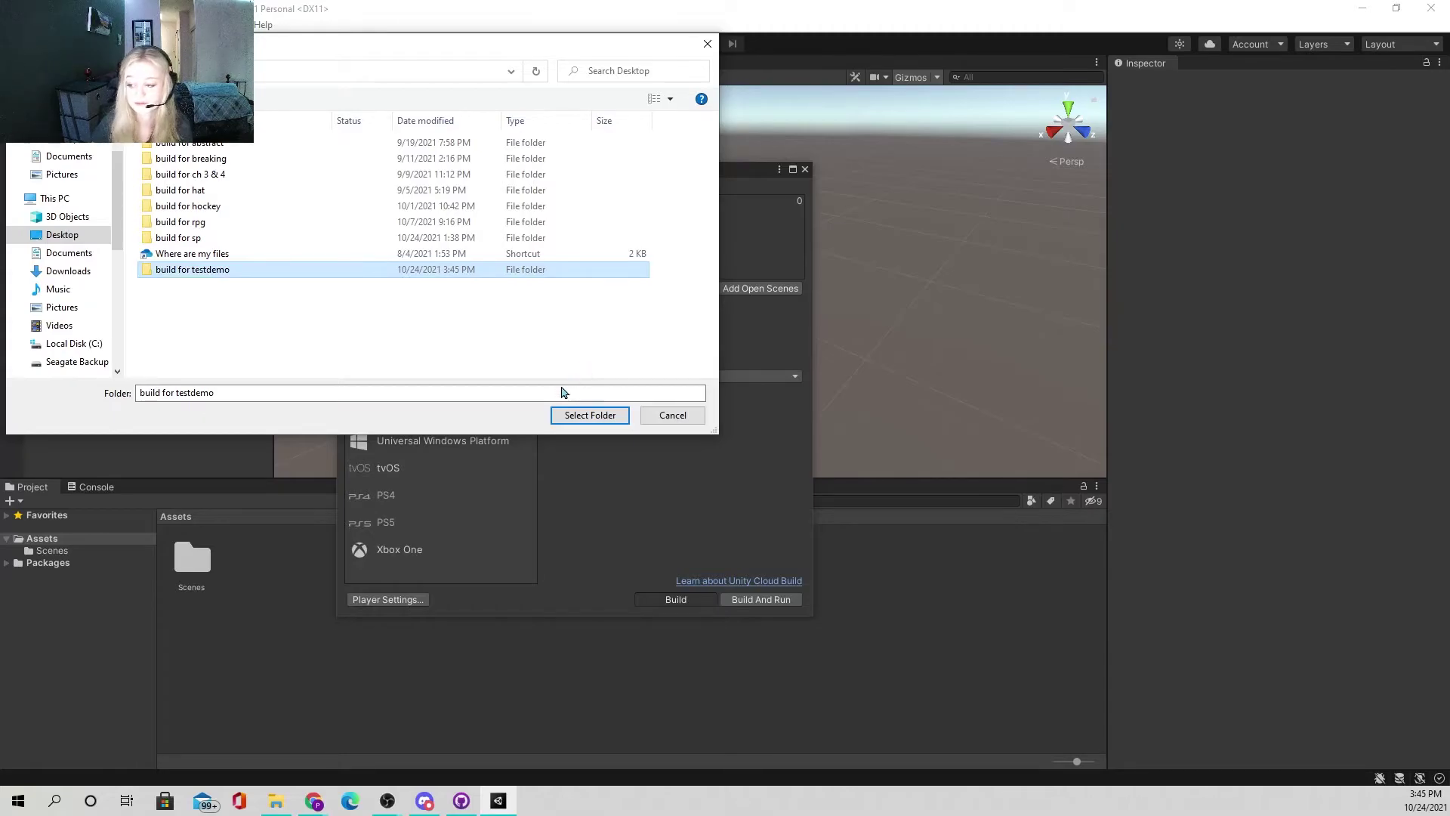
click(596, 416)
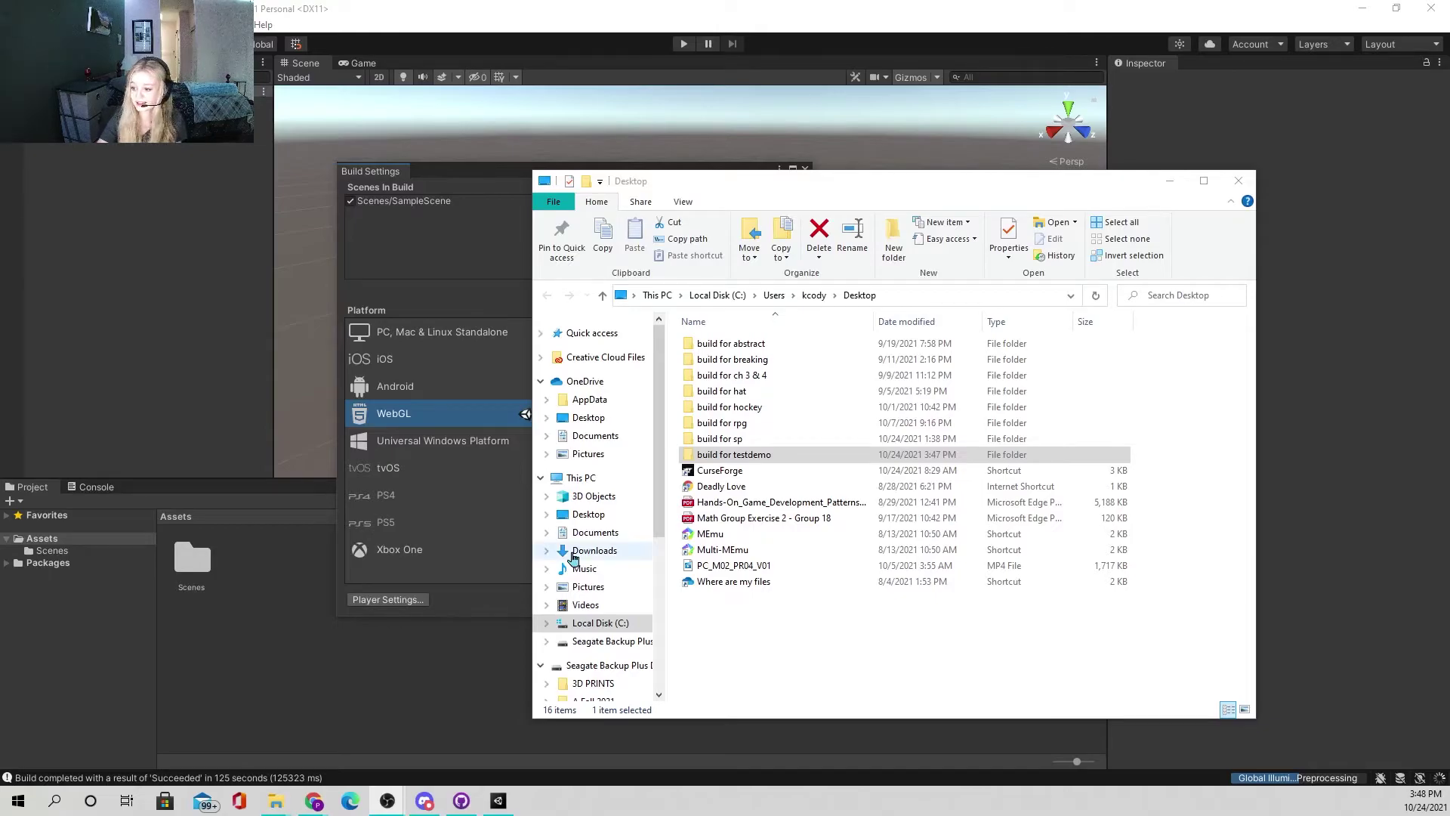
Step: Open the "build for testdemo" folder and place D:\TestFile-ClassName\Test-Demo beside it in a new File Explorer window
double_click(786, 456)
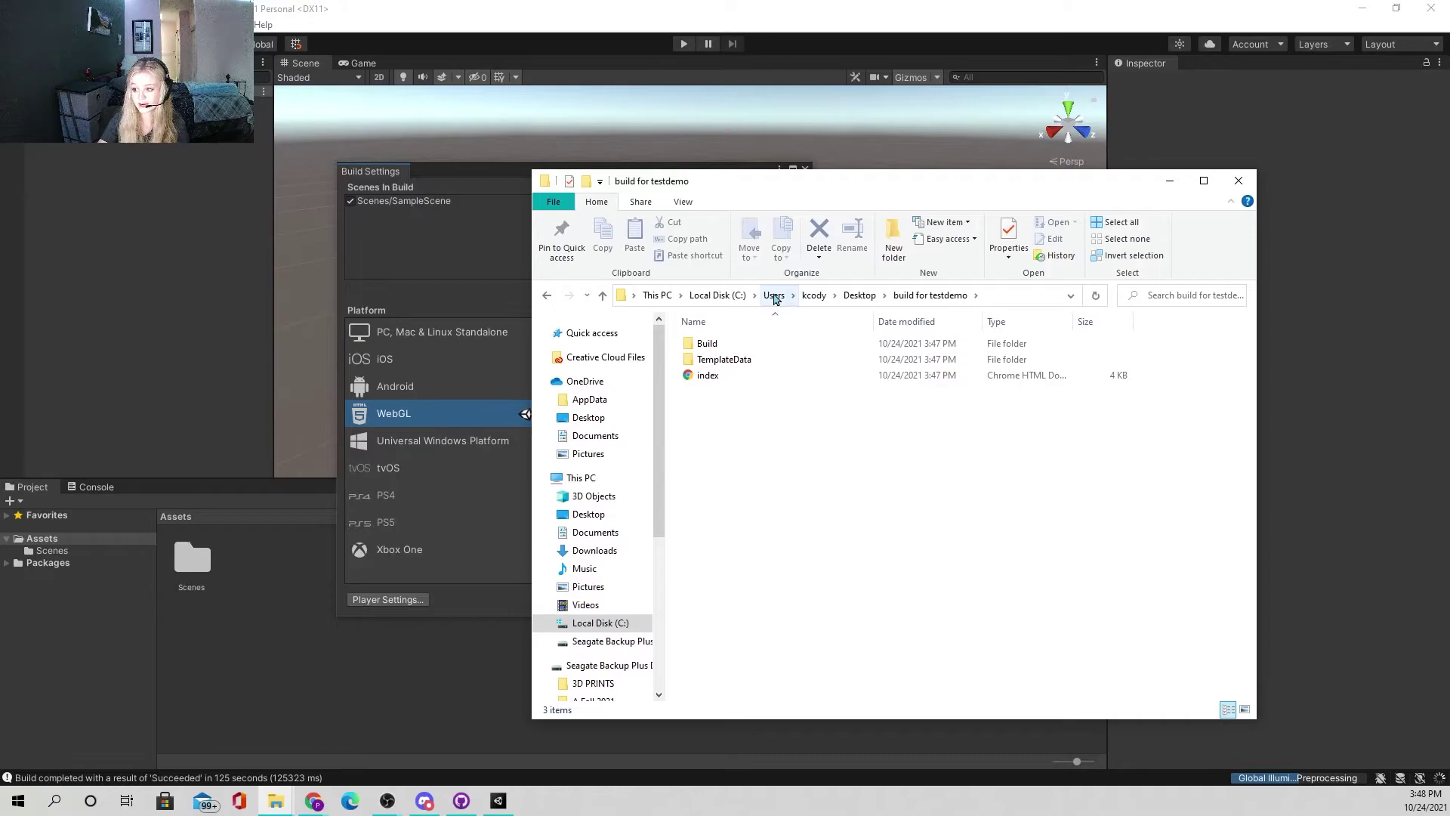
drag(857, 202, 1095, 197)
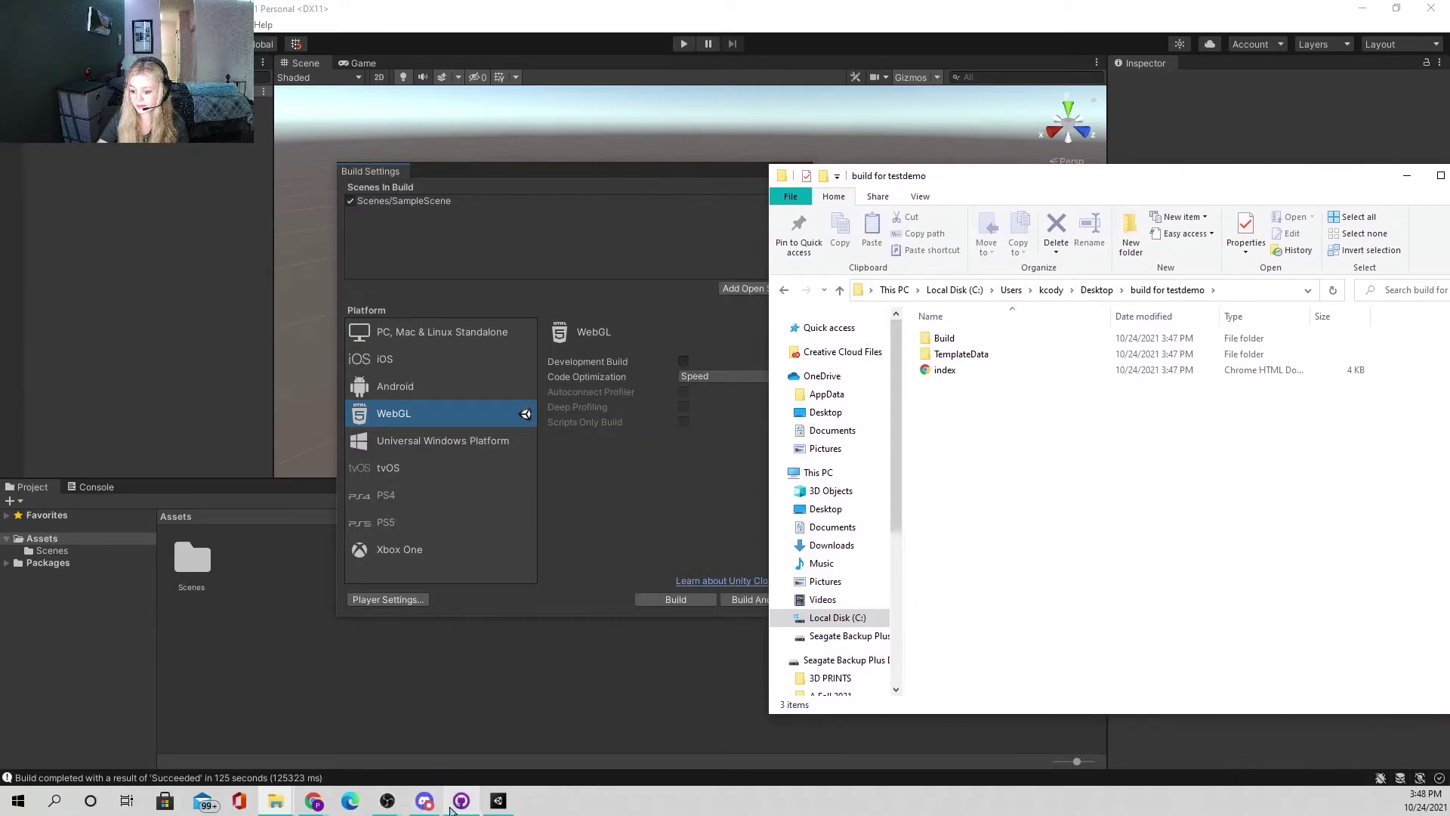
mouse_move(276, 801)
mouse_move(313, 759)
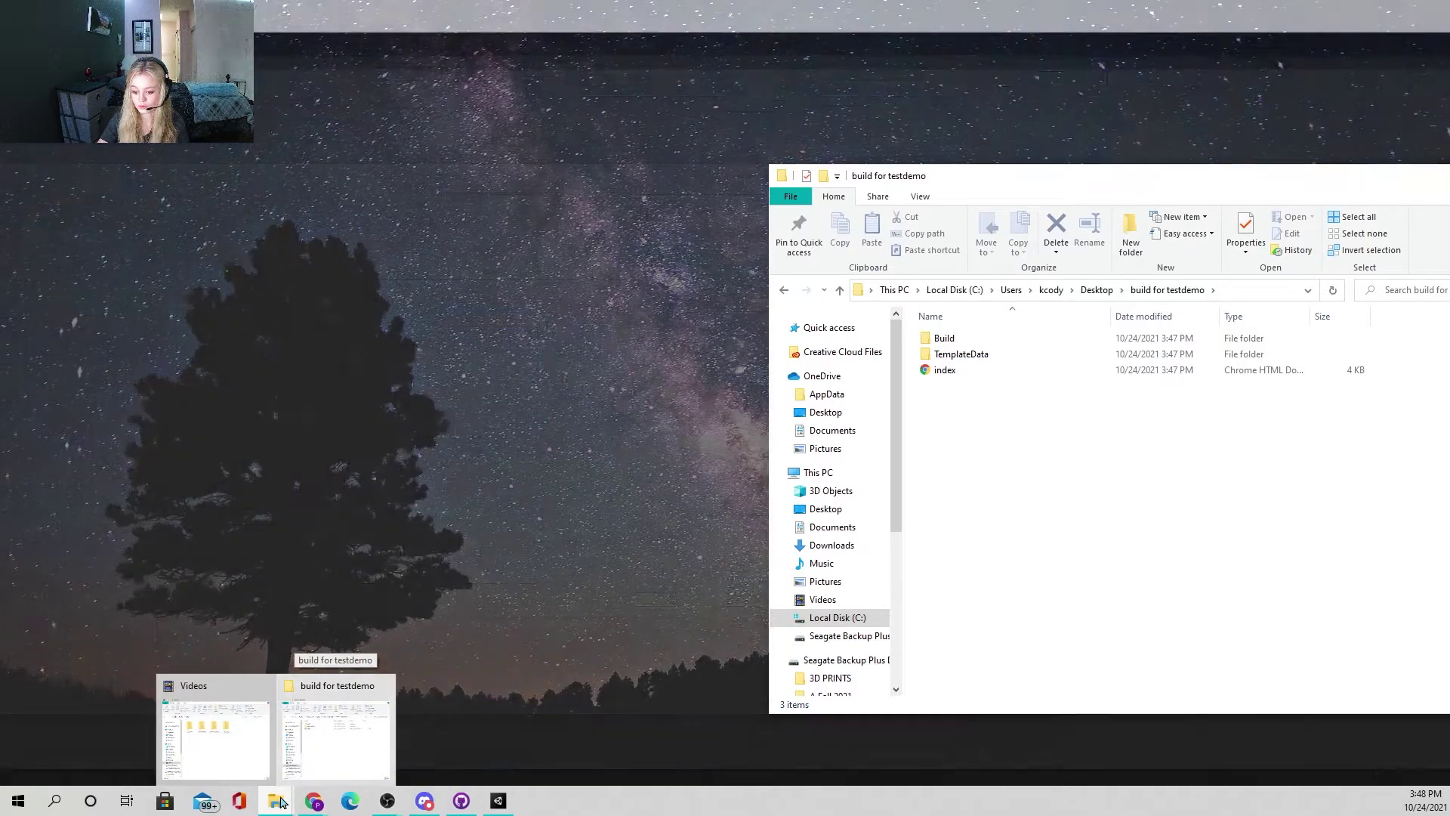
right_click(276, 800)
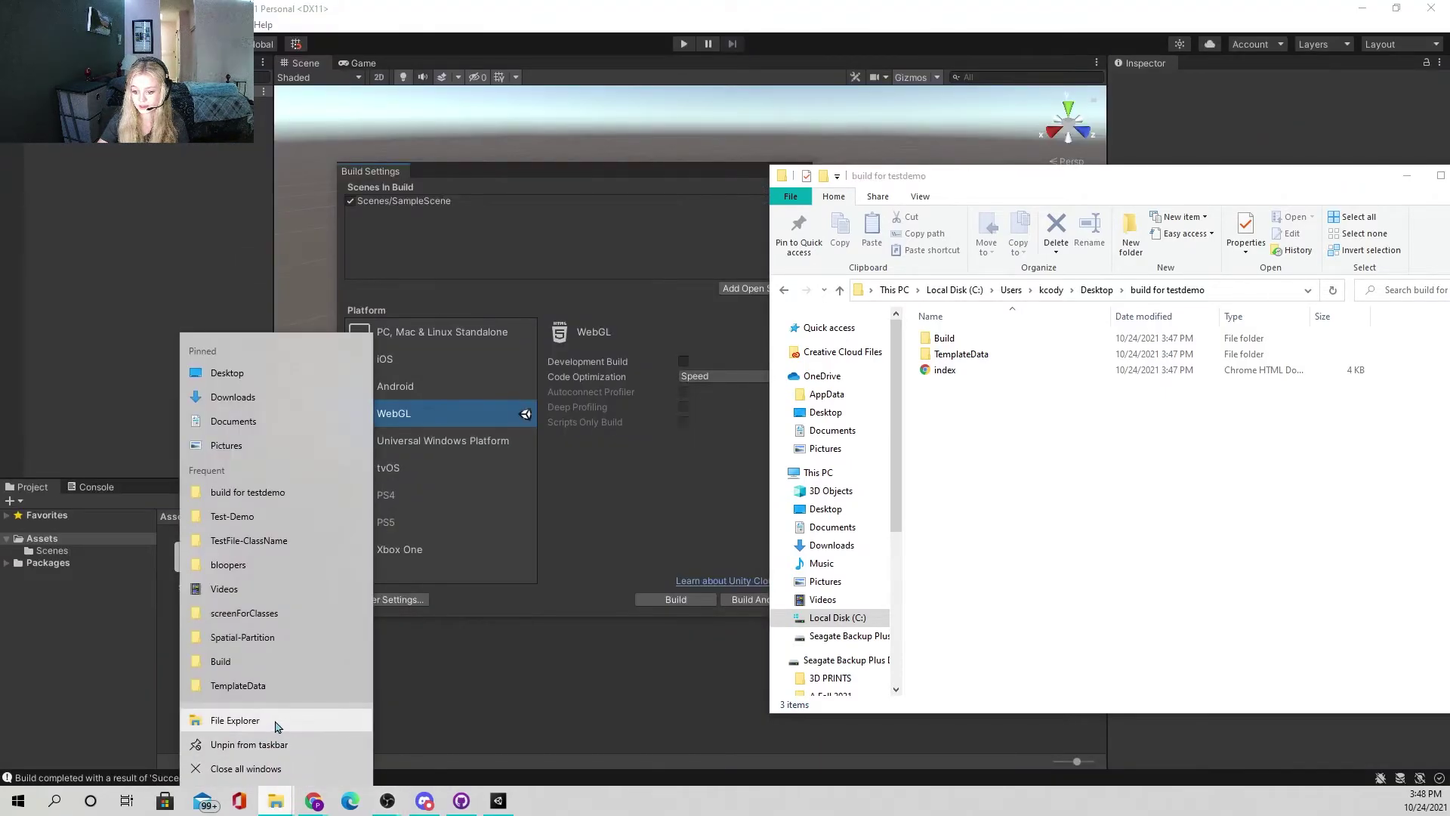
click(338, 668)
scroll(619, 649, down, 5)
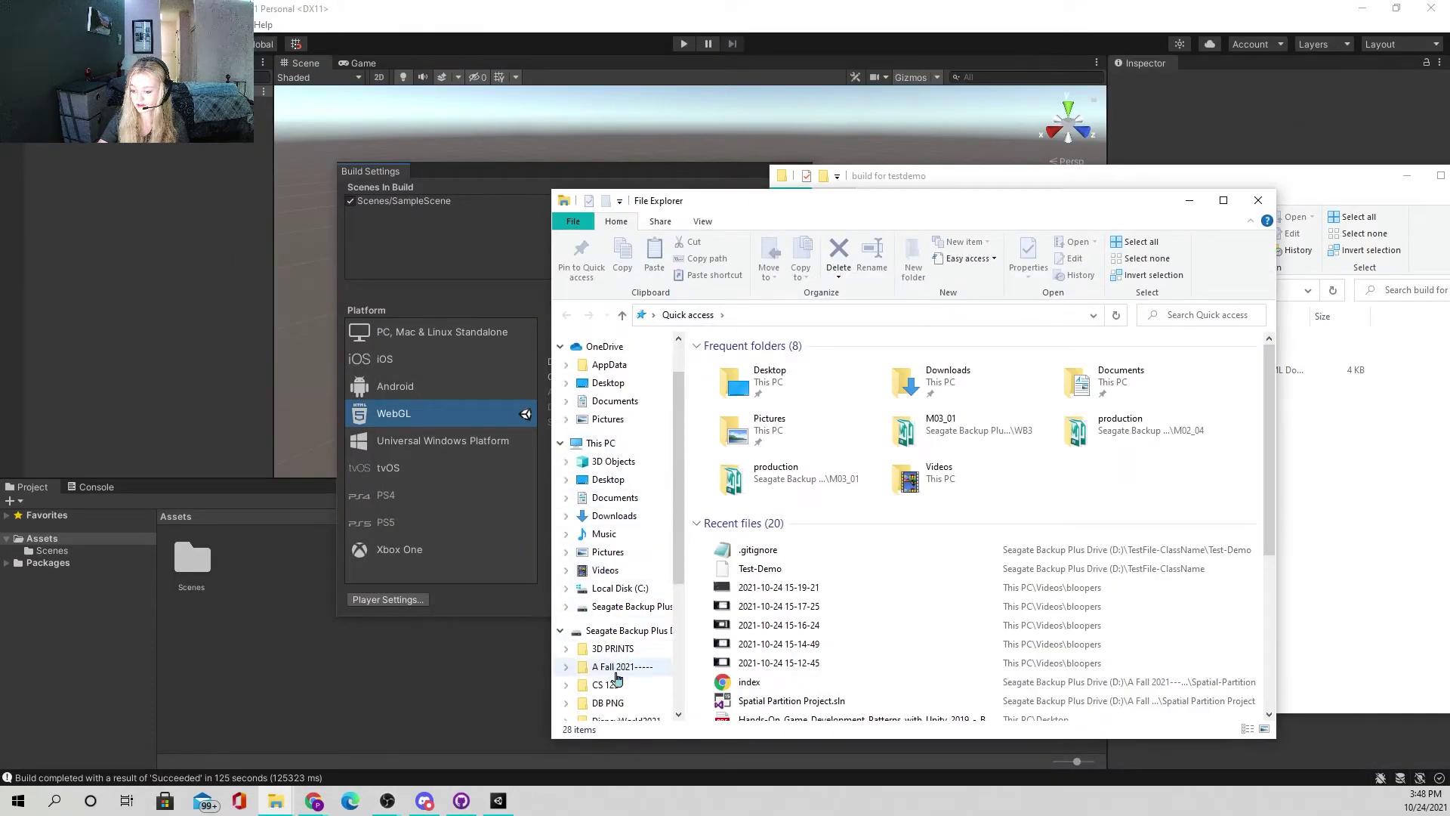
click(631, 636)
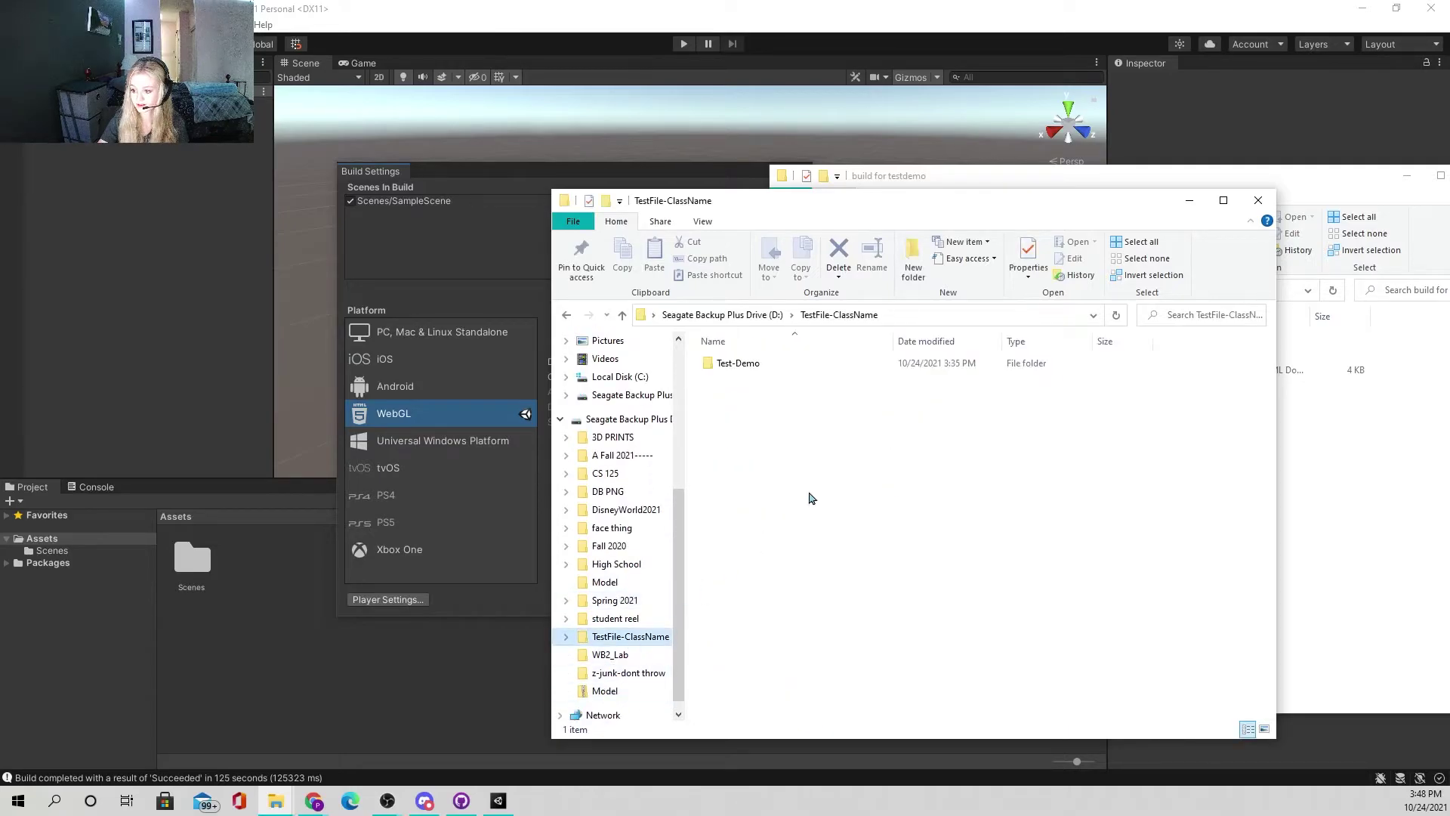
double_click(801, 363)
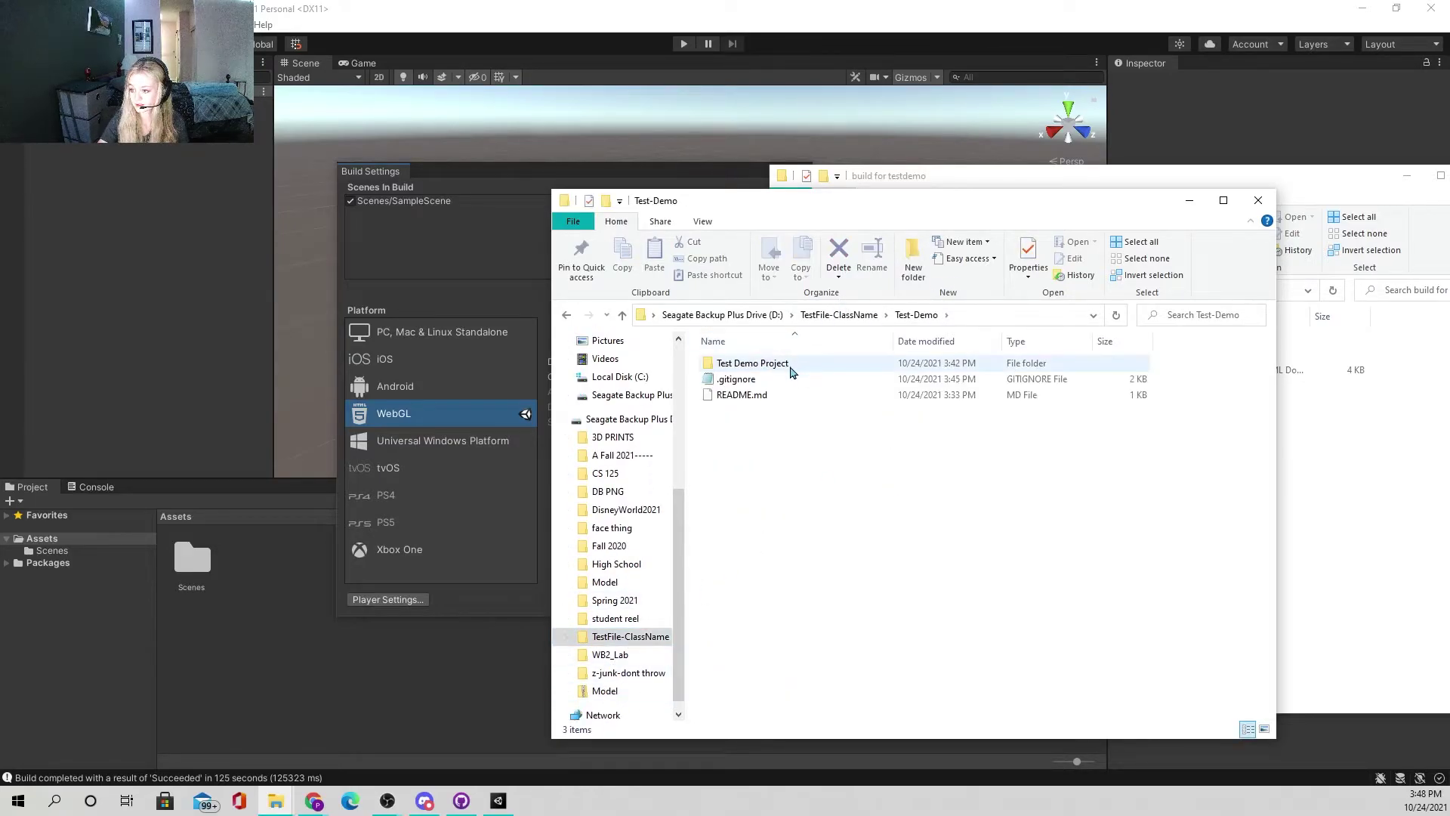
drag(891, 213, 368, 183)
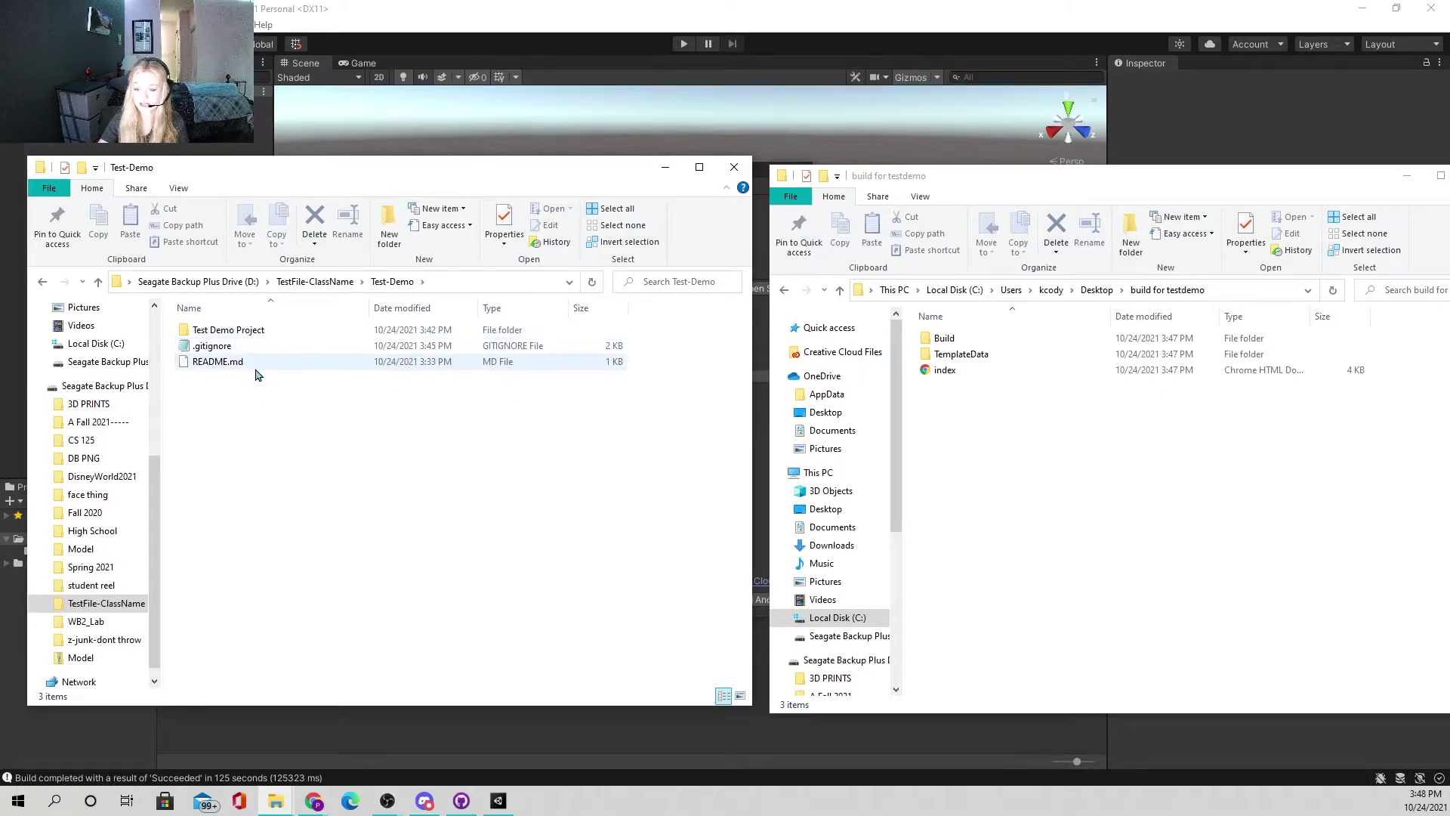
Step: Copy Build, TemplateData and index from "build for testdemo" into the Test-Demo repository's top level, and minimize both folder windows
drag(1030, 478, 400, 502)
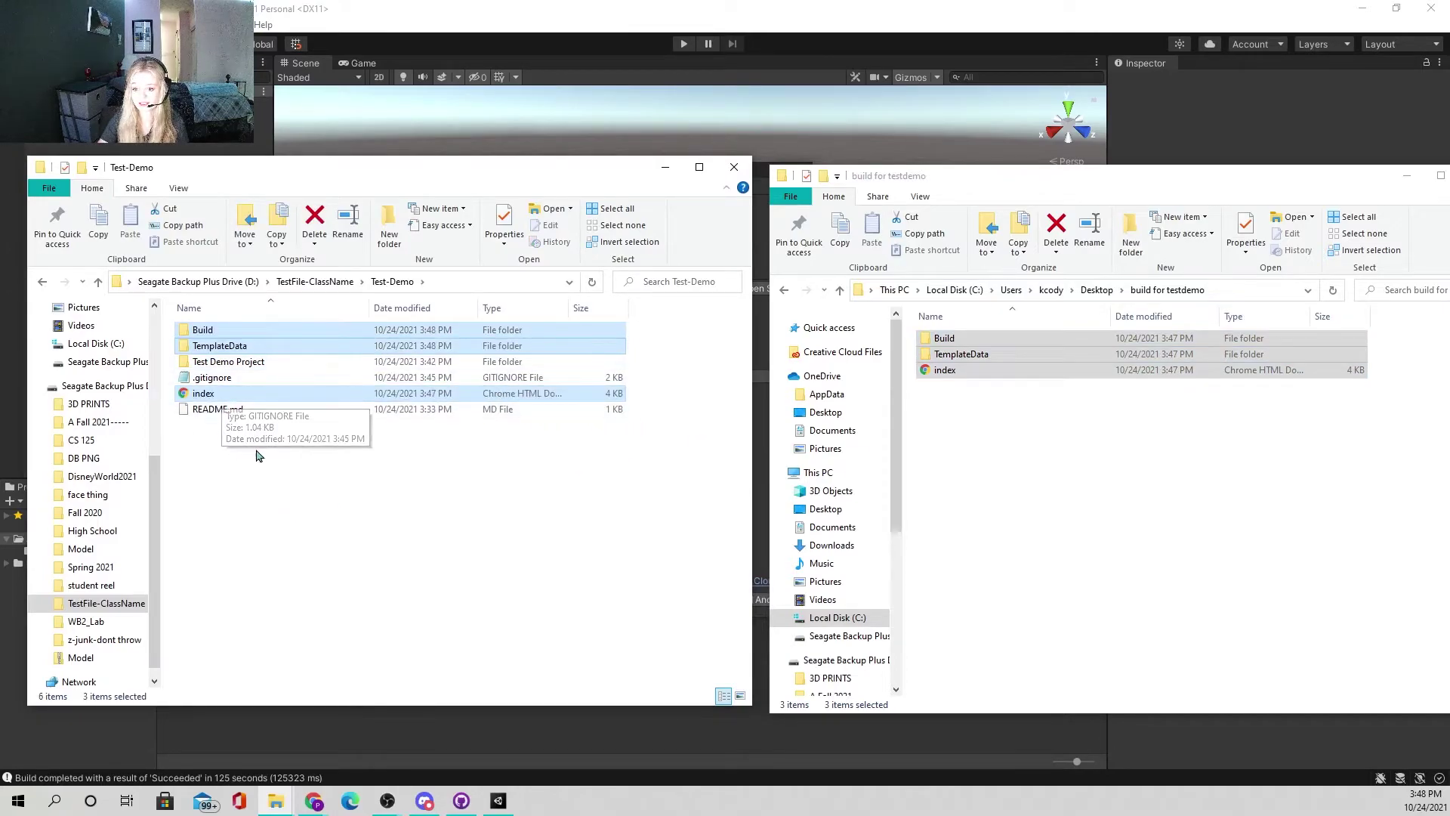
double_click(257, 363)
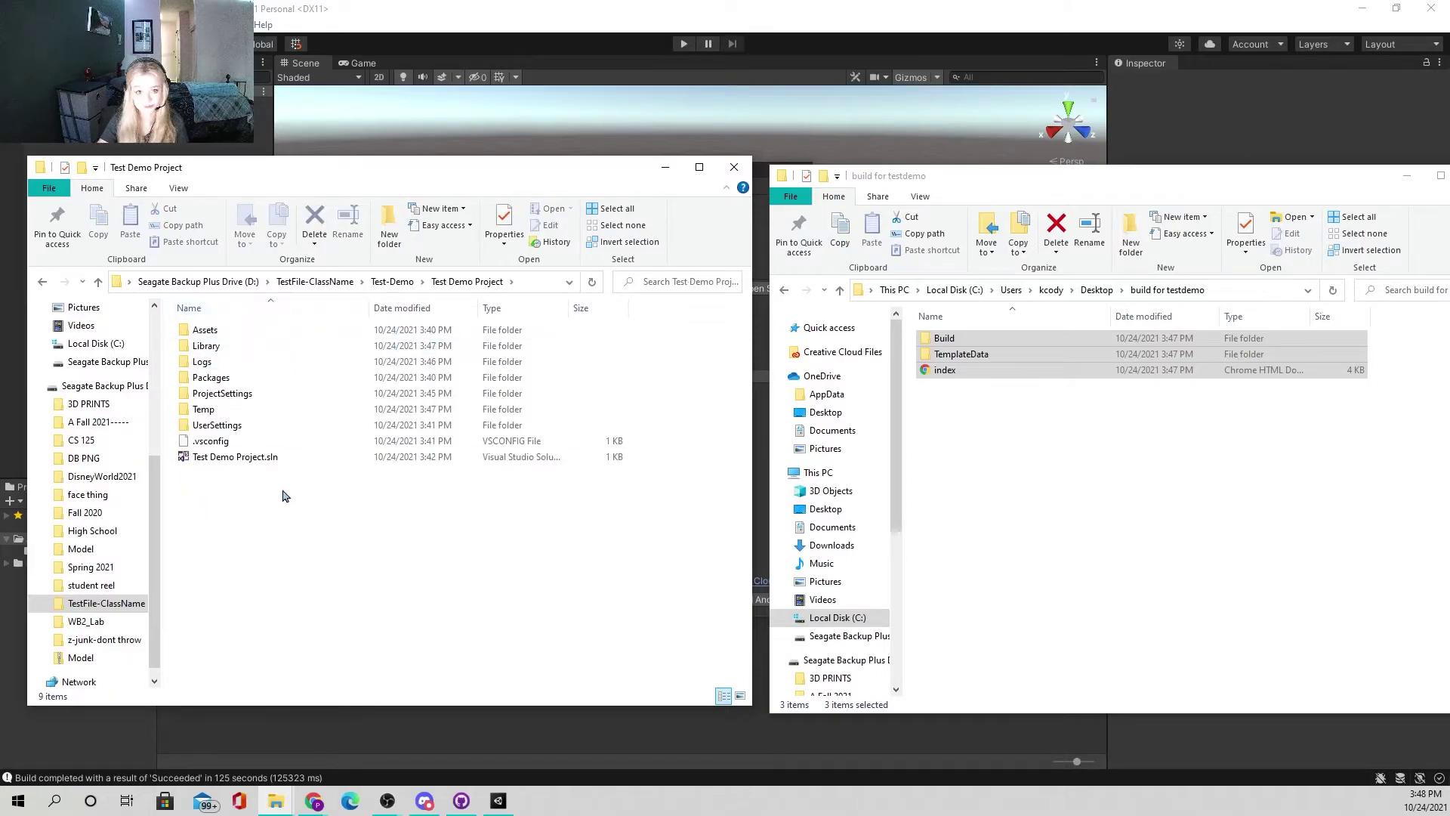
click(392, 282)
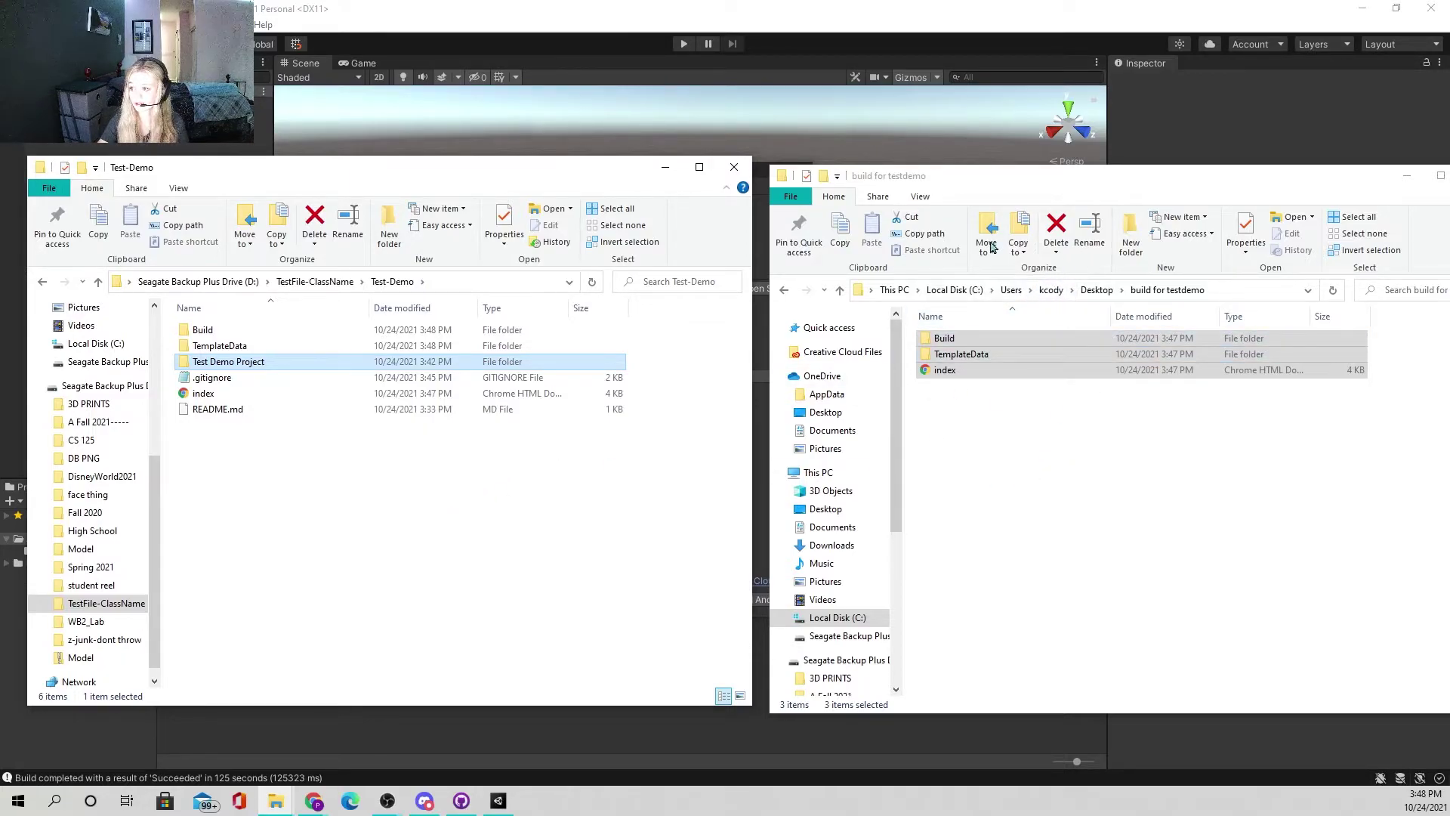
click(664, 167)
drag(1276, 178, 922, 191)
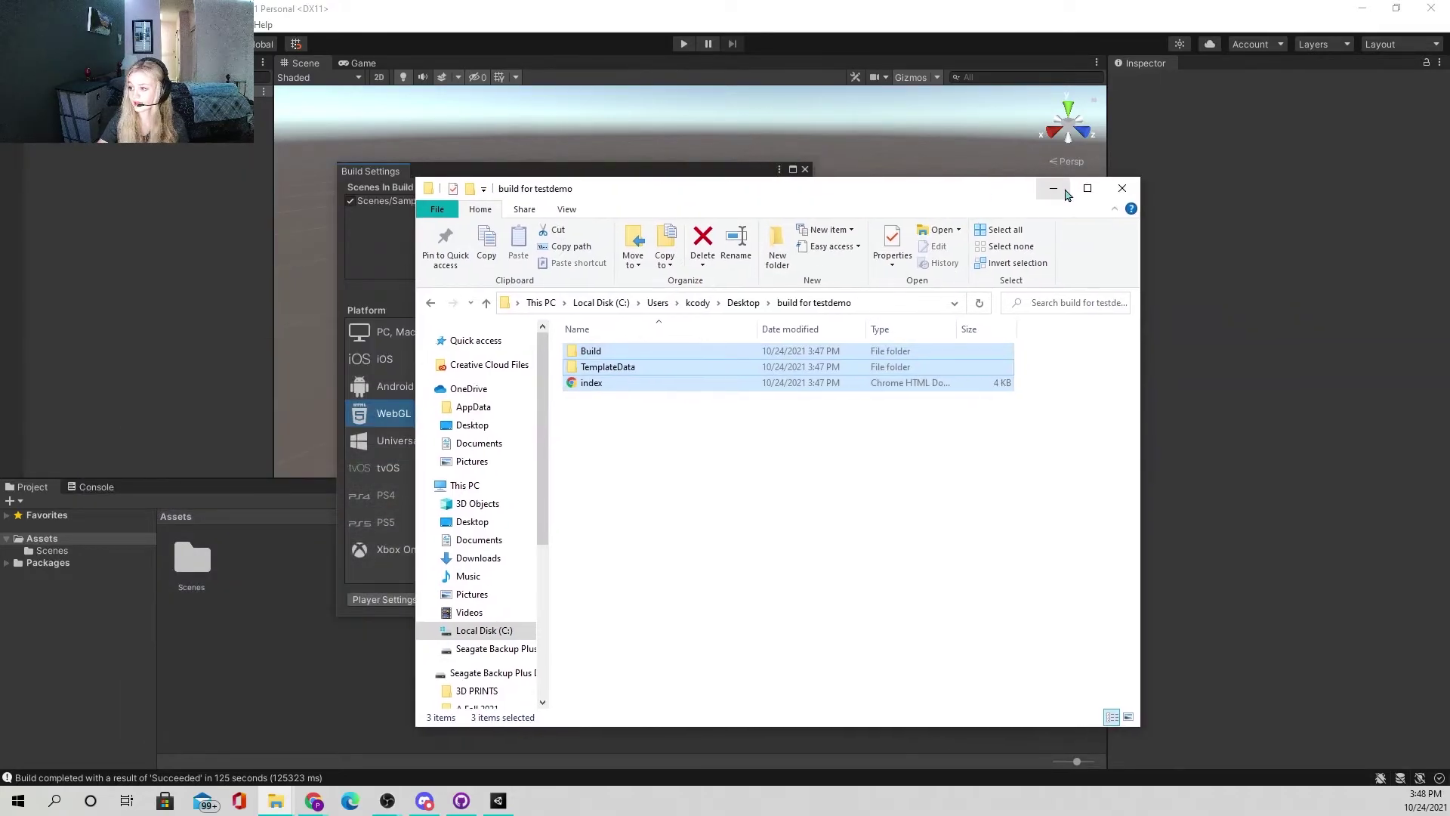
click(1061, 193)
Step: Switch to GitHub Desktop, review the changed files and commit them to main with the summary "Created build :)"
mouse_move(463, 806)
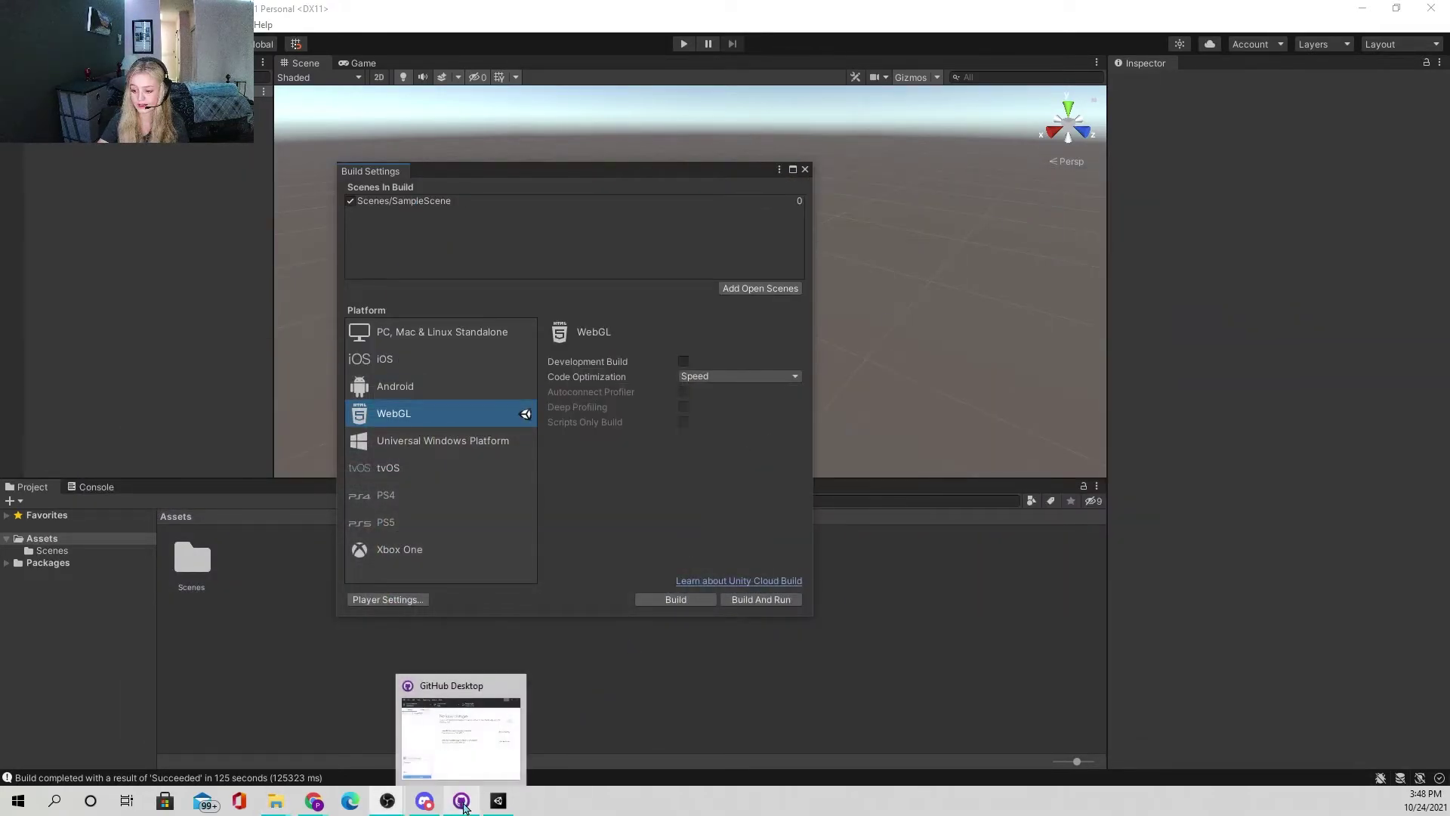
click(462, 737)
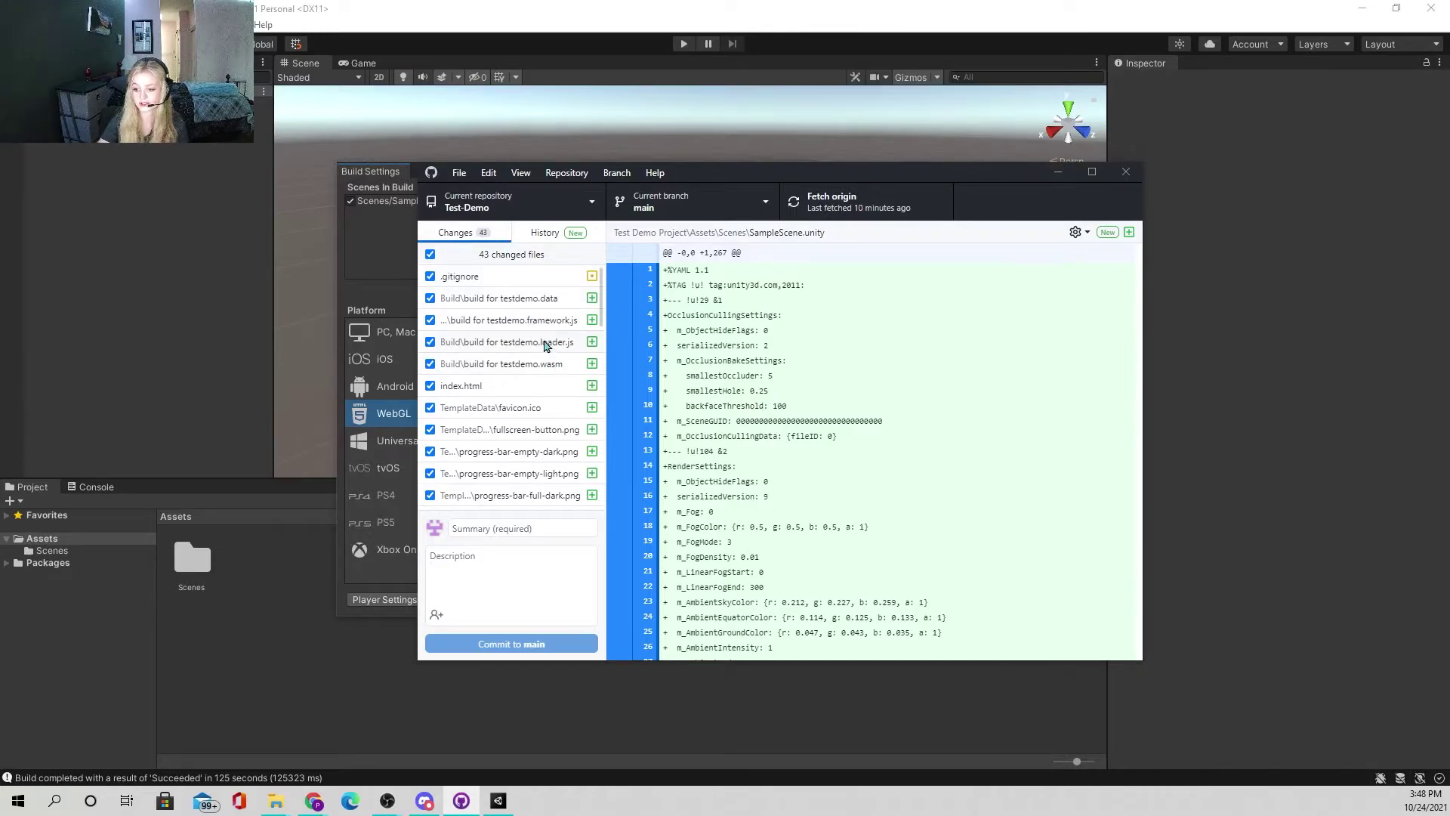
scroll(544, 346, down, 3)
scroll(498, 352, up, 3)
click(498, 528)
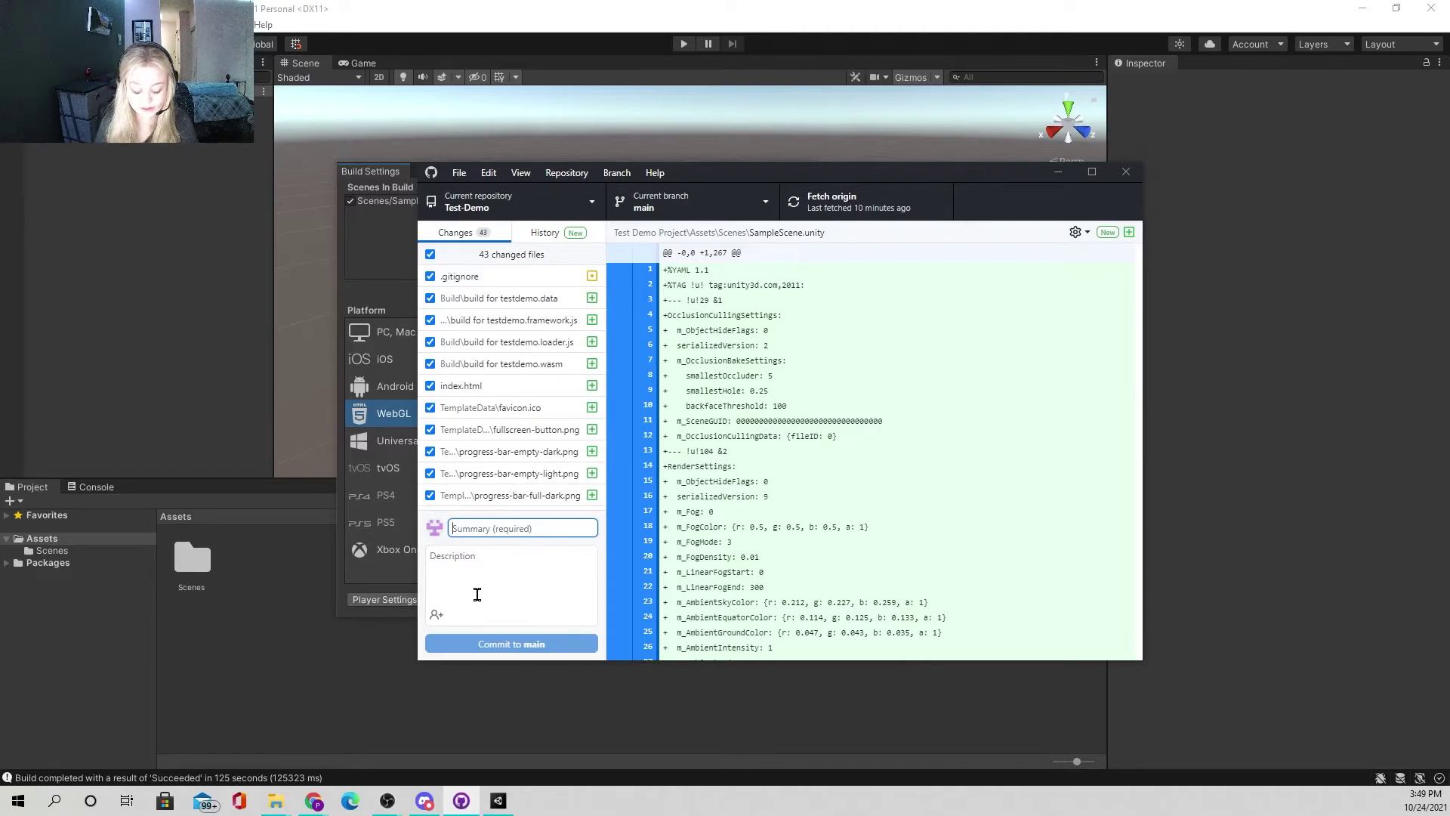
text(Created build)
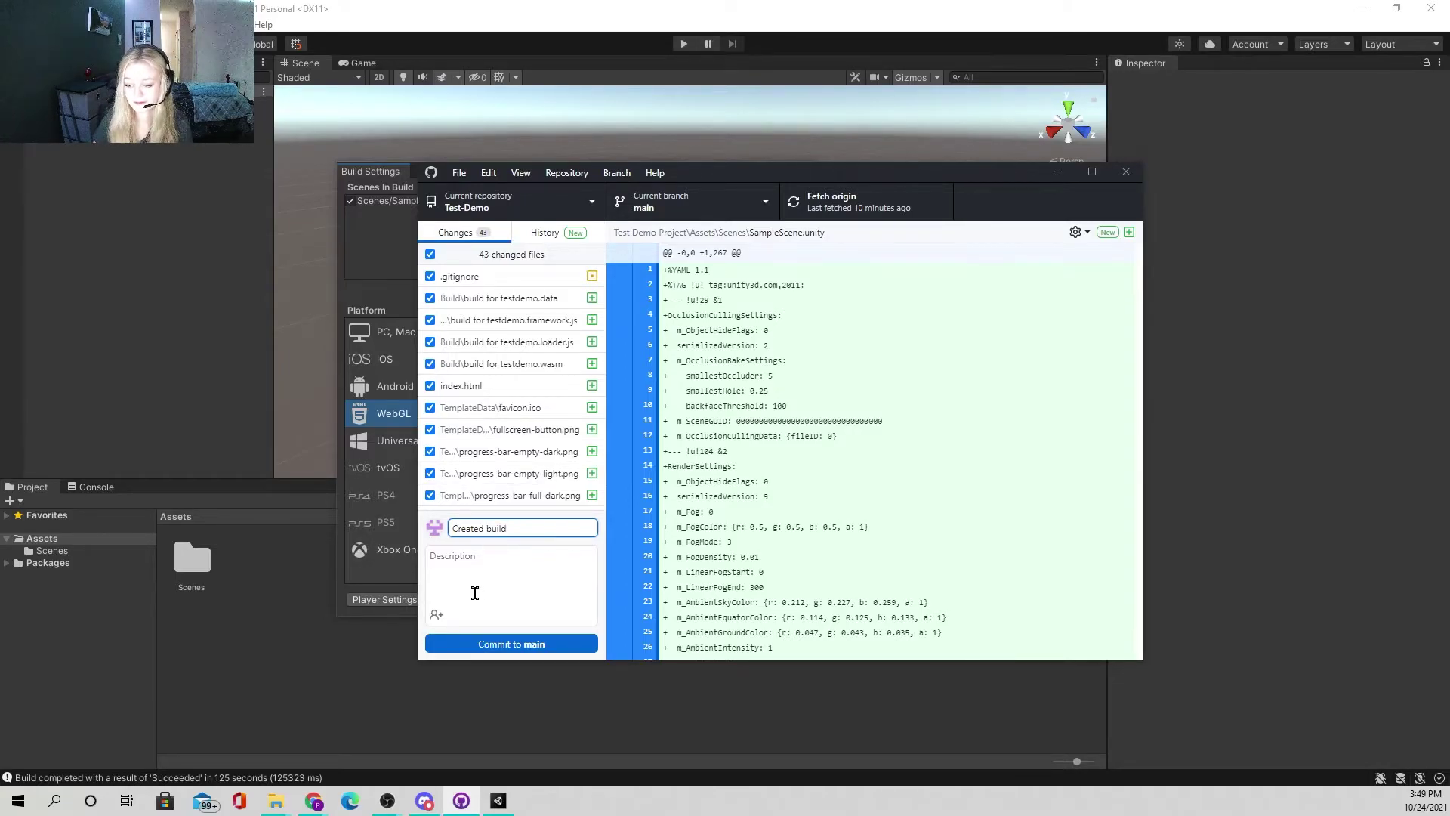
text(:))
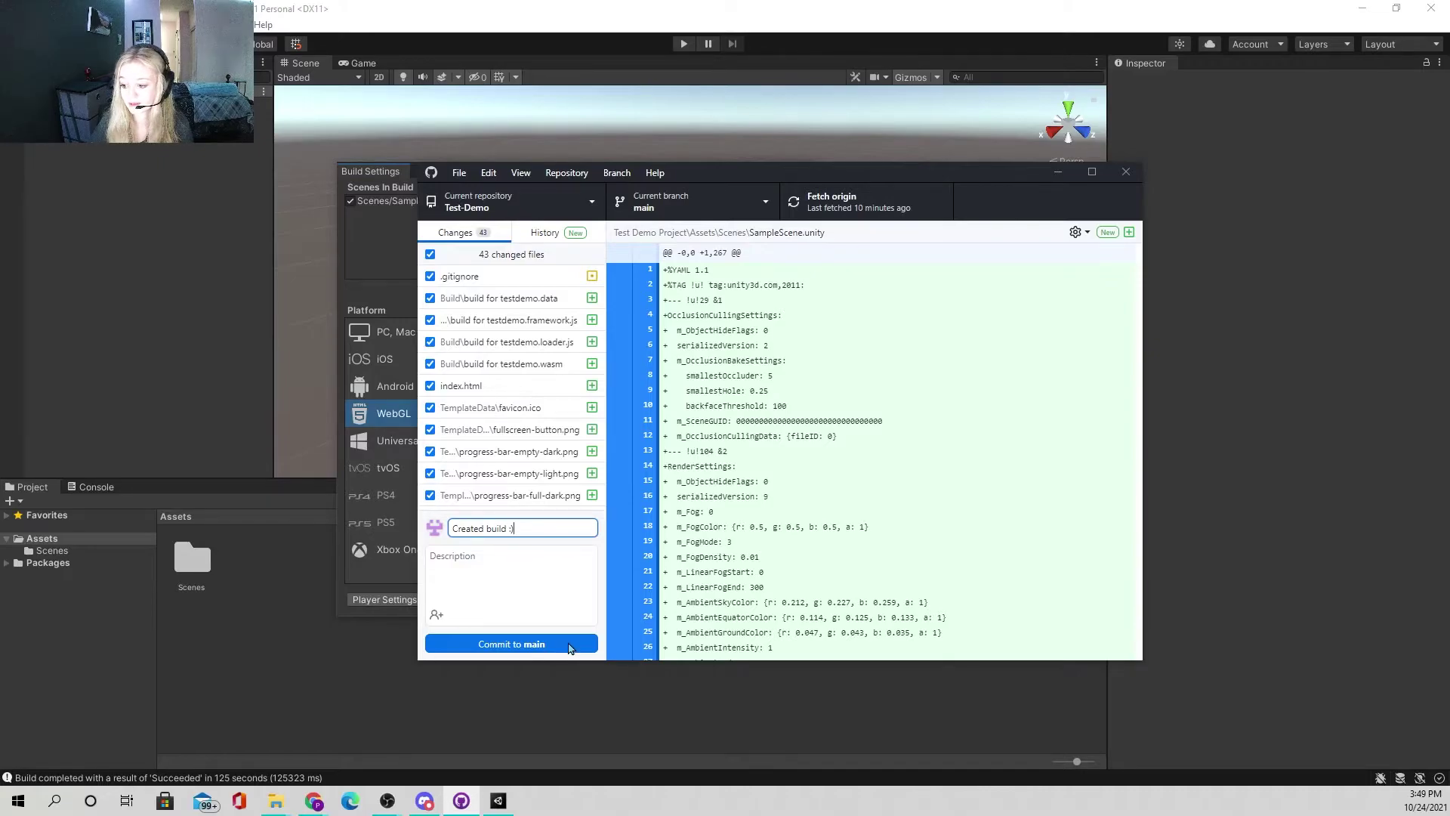
click(568, 645)
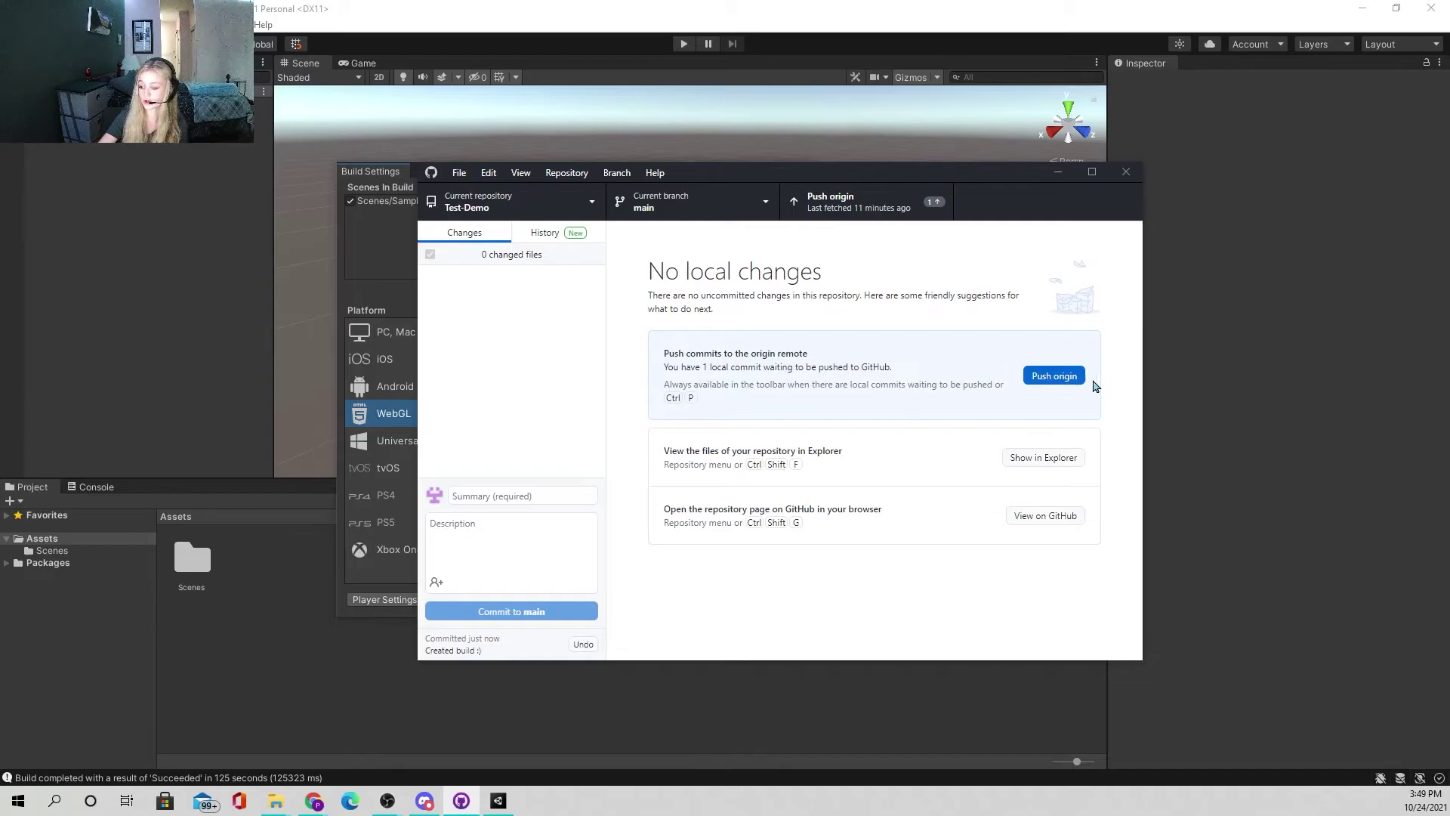
Step: Push the commit to origin and open the Test-Demo repository page on GitHub in the browser
click(1069, 383)
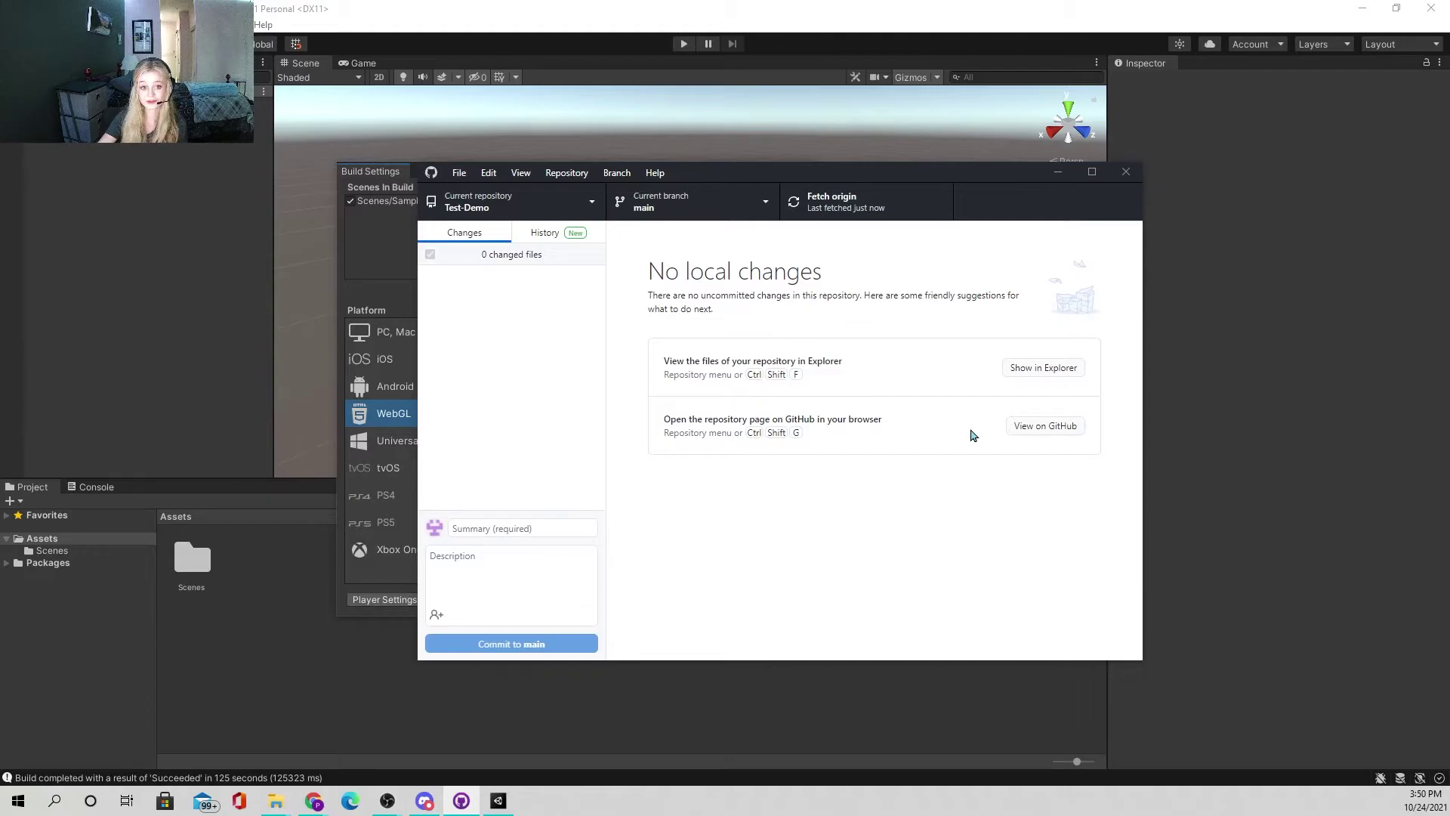
click(1054, 426)
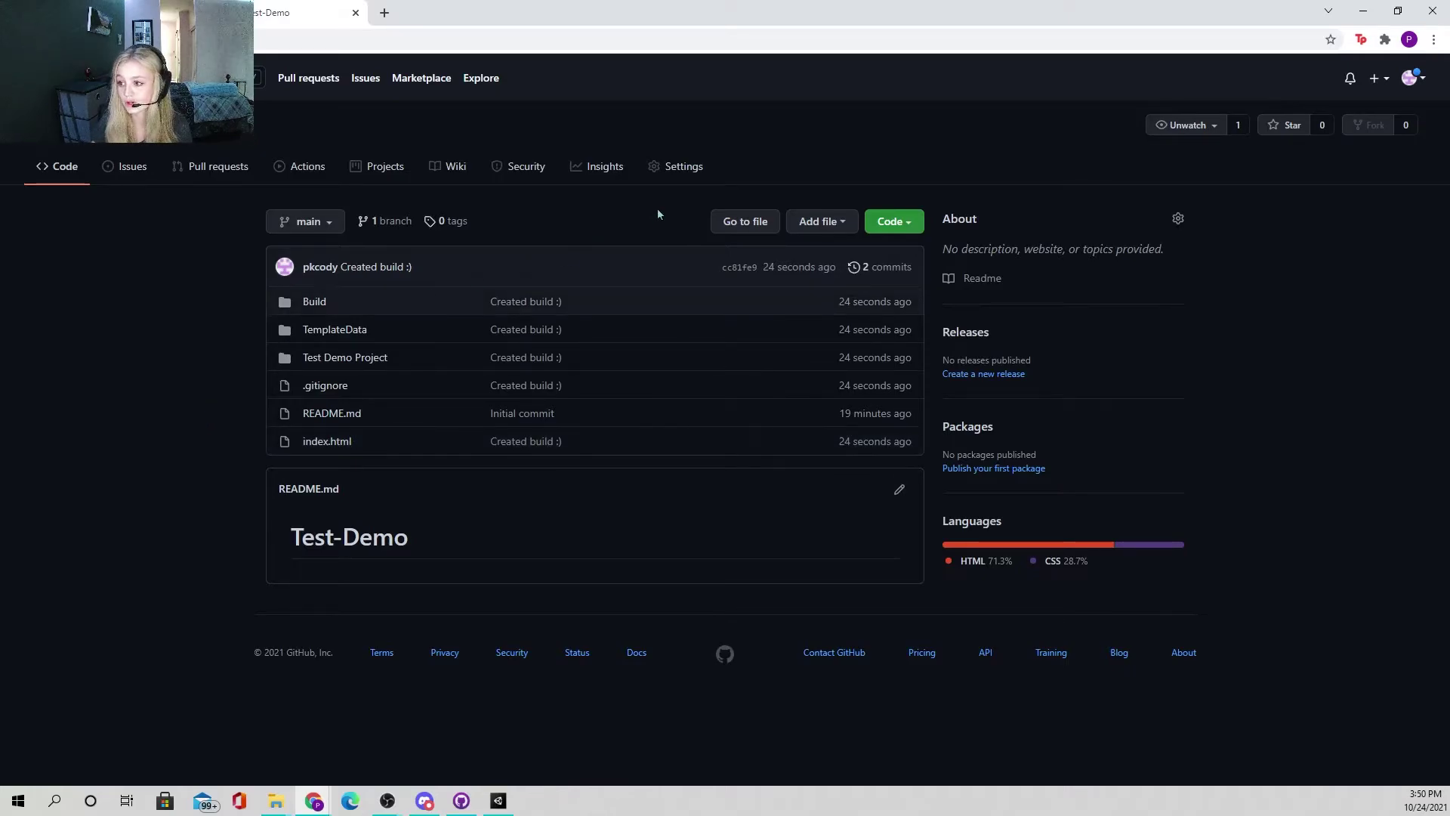
Step: Enable GitHub Pages for the Test-Demo repository with the main branch and / (root) folder as source, and save
click(701, 166)
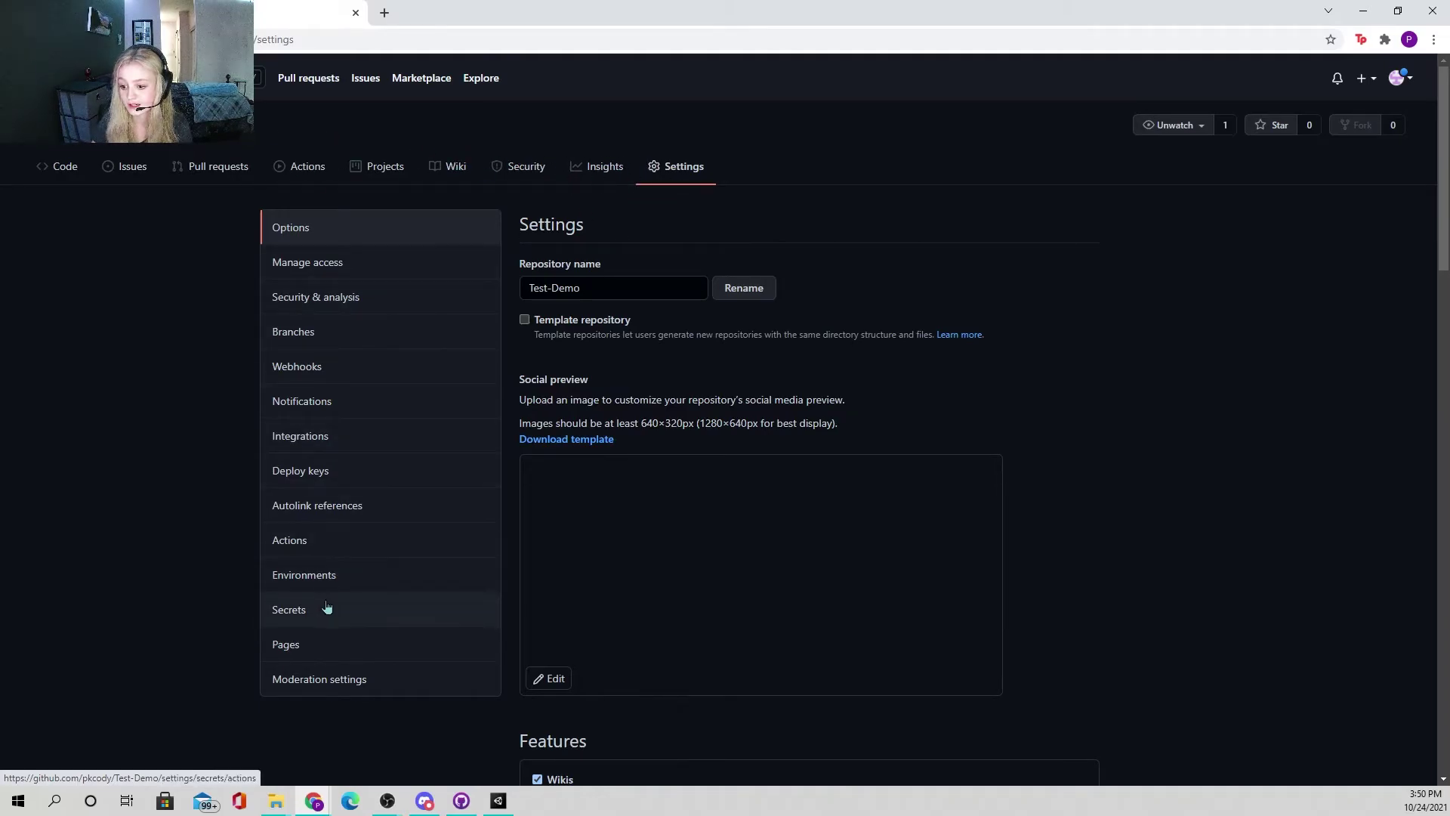
scroll(327, 612, down, 2)
click(315, 494)
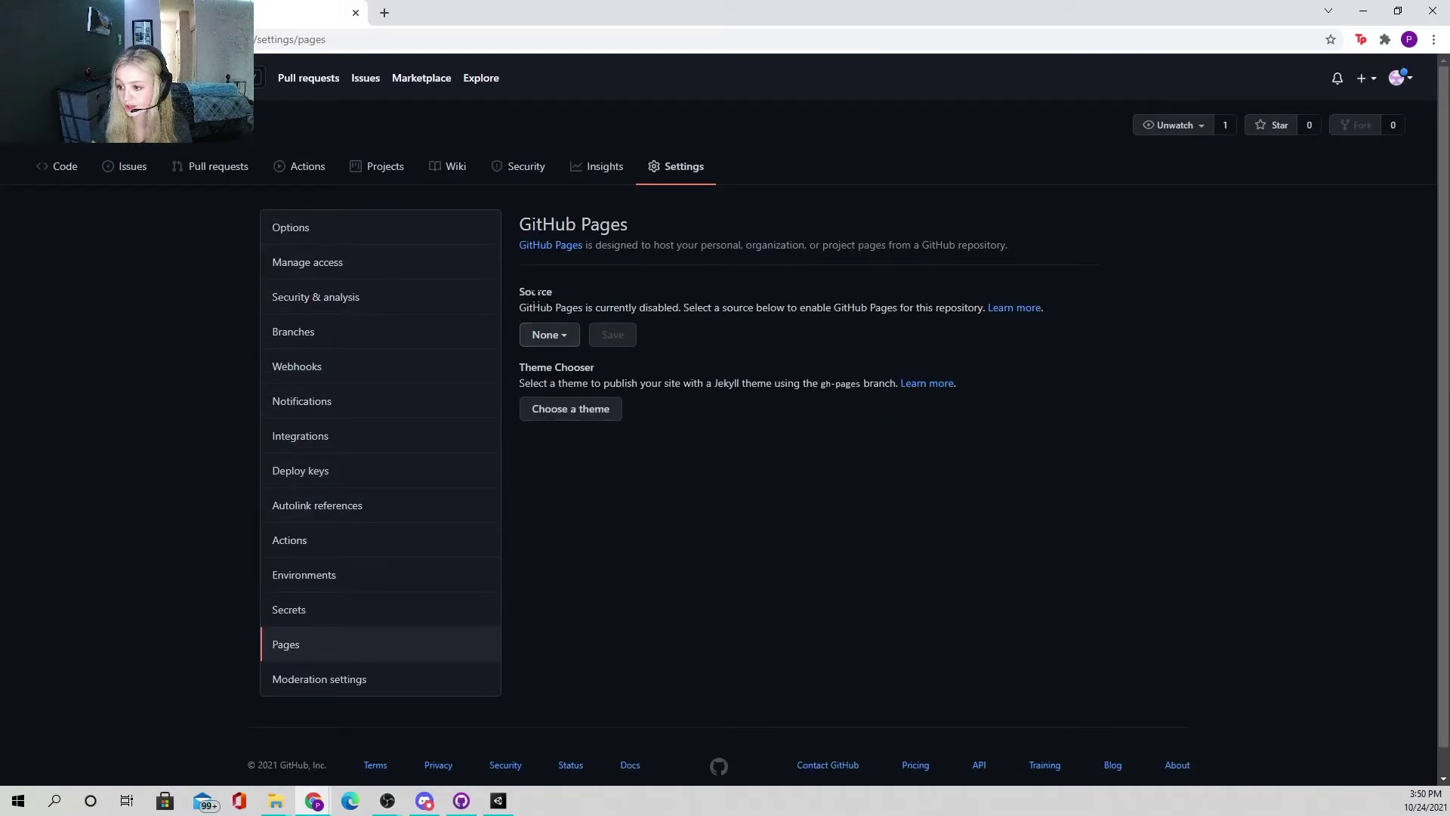
click(569, 333)
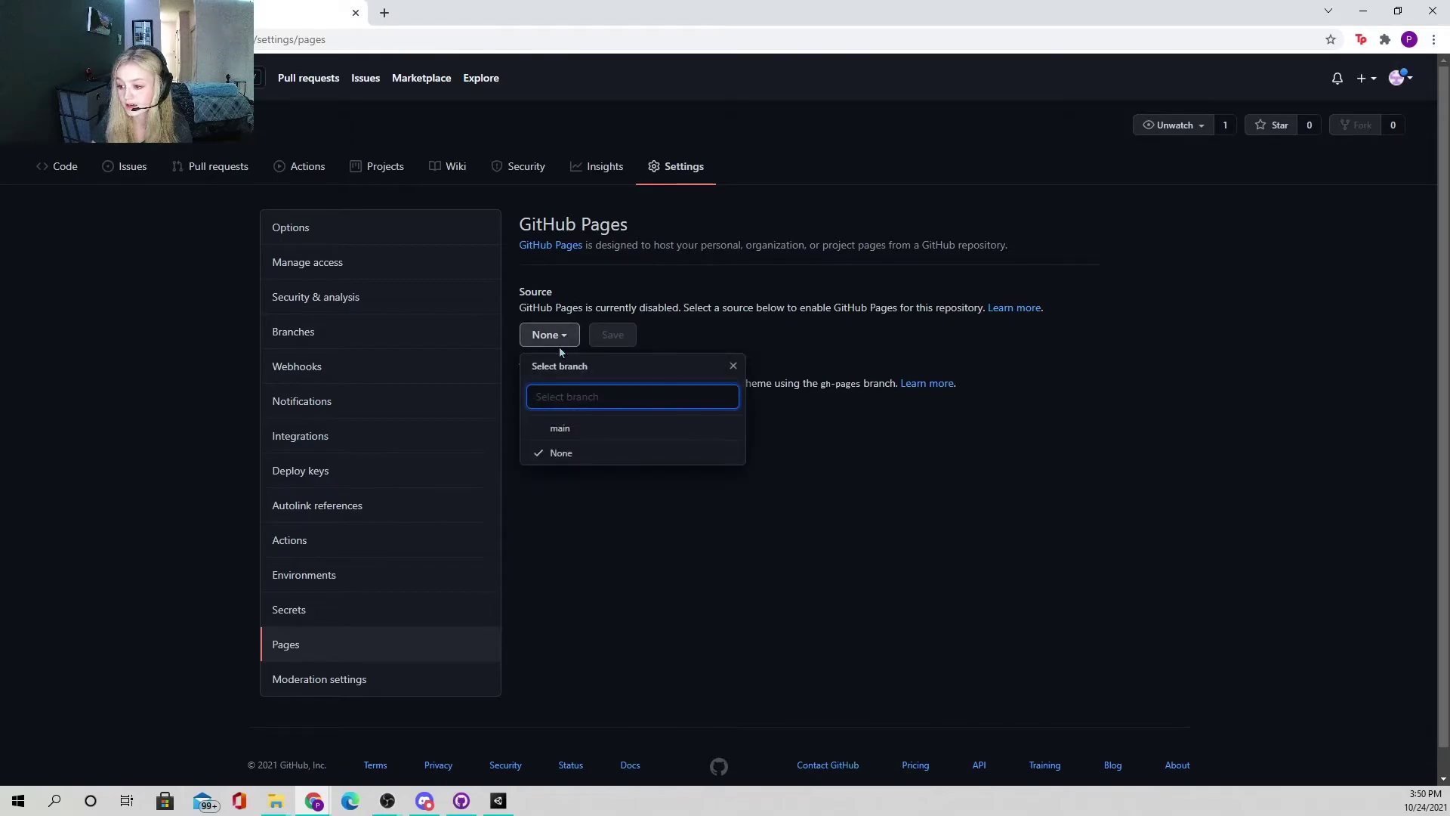
click(559, 429)
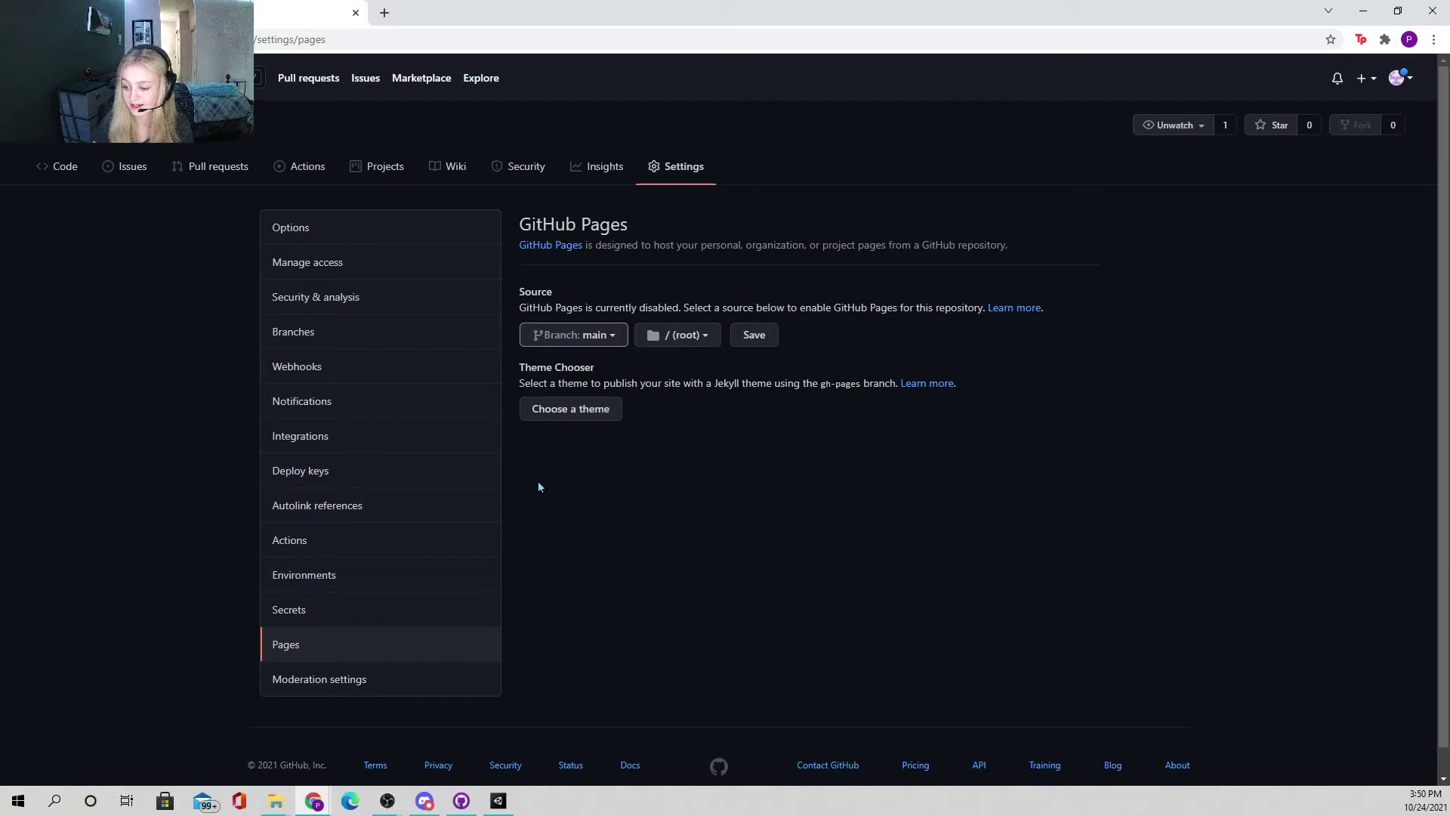
click(704, 341)
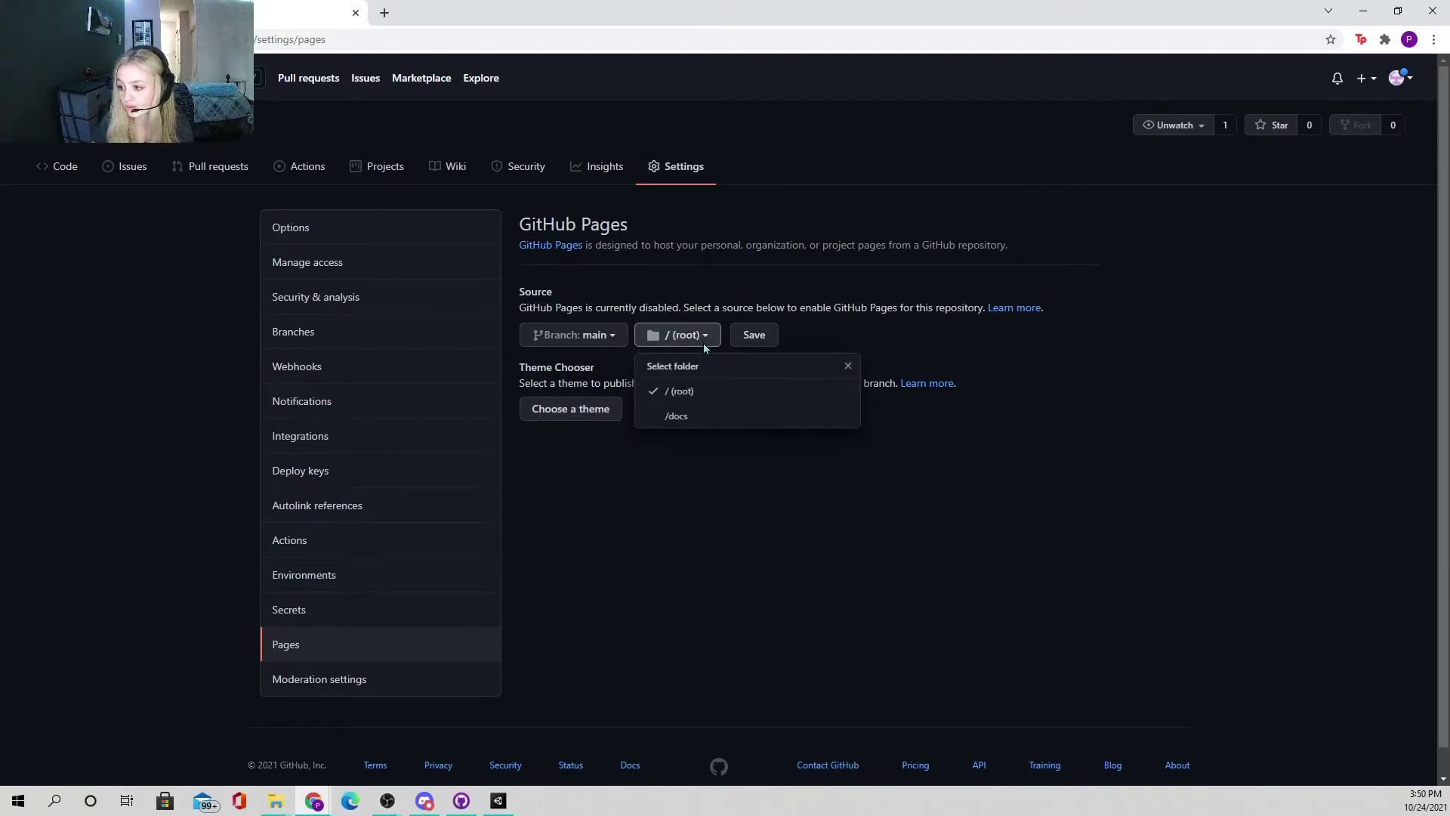
click(688, 399)
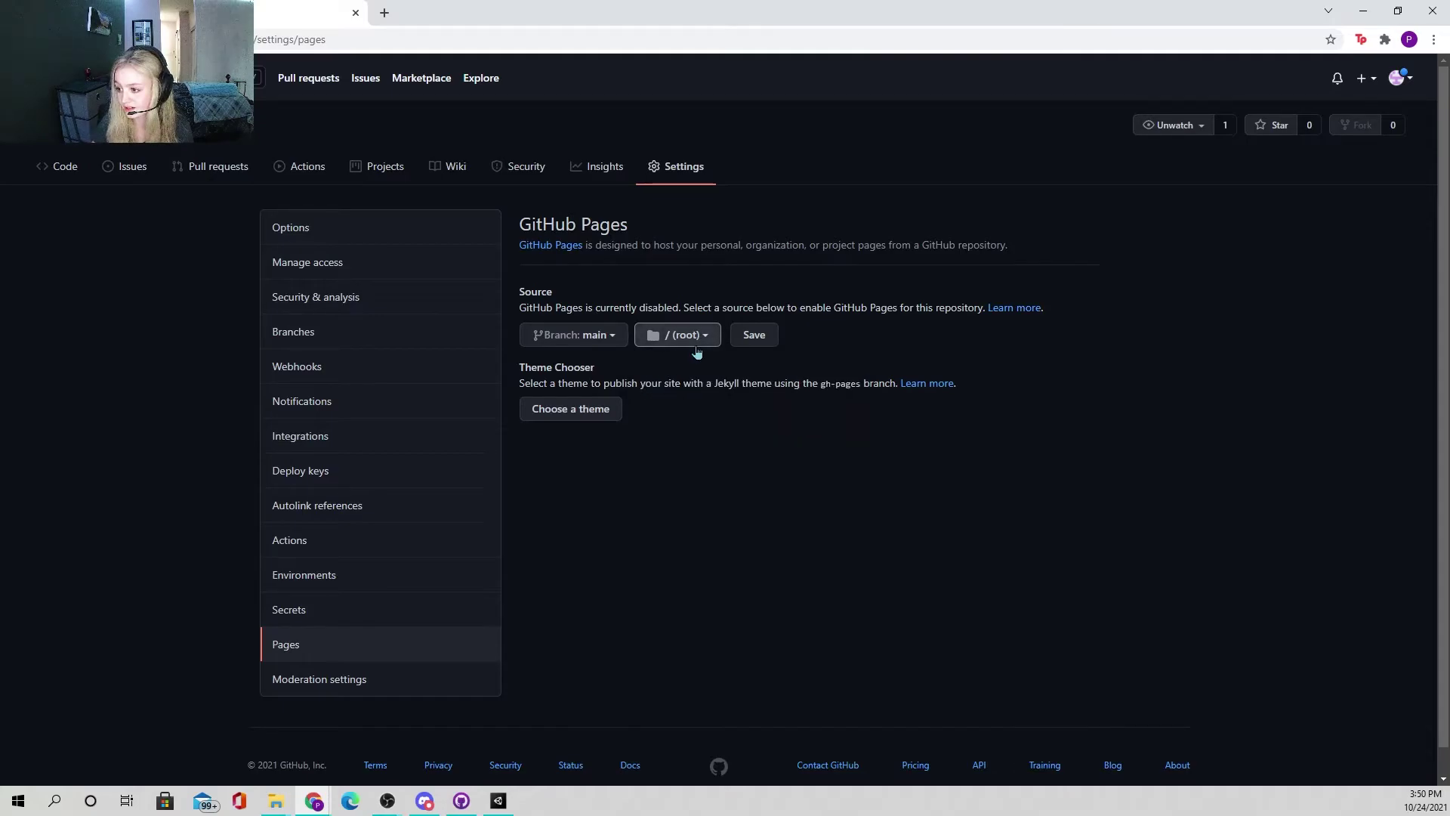
click(766, 343)
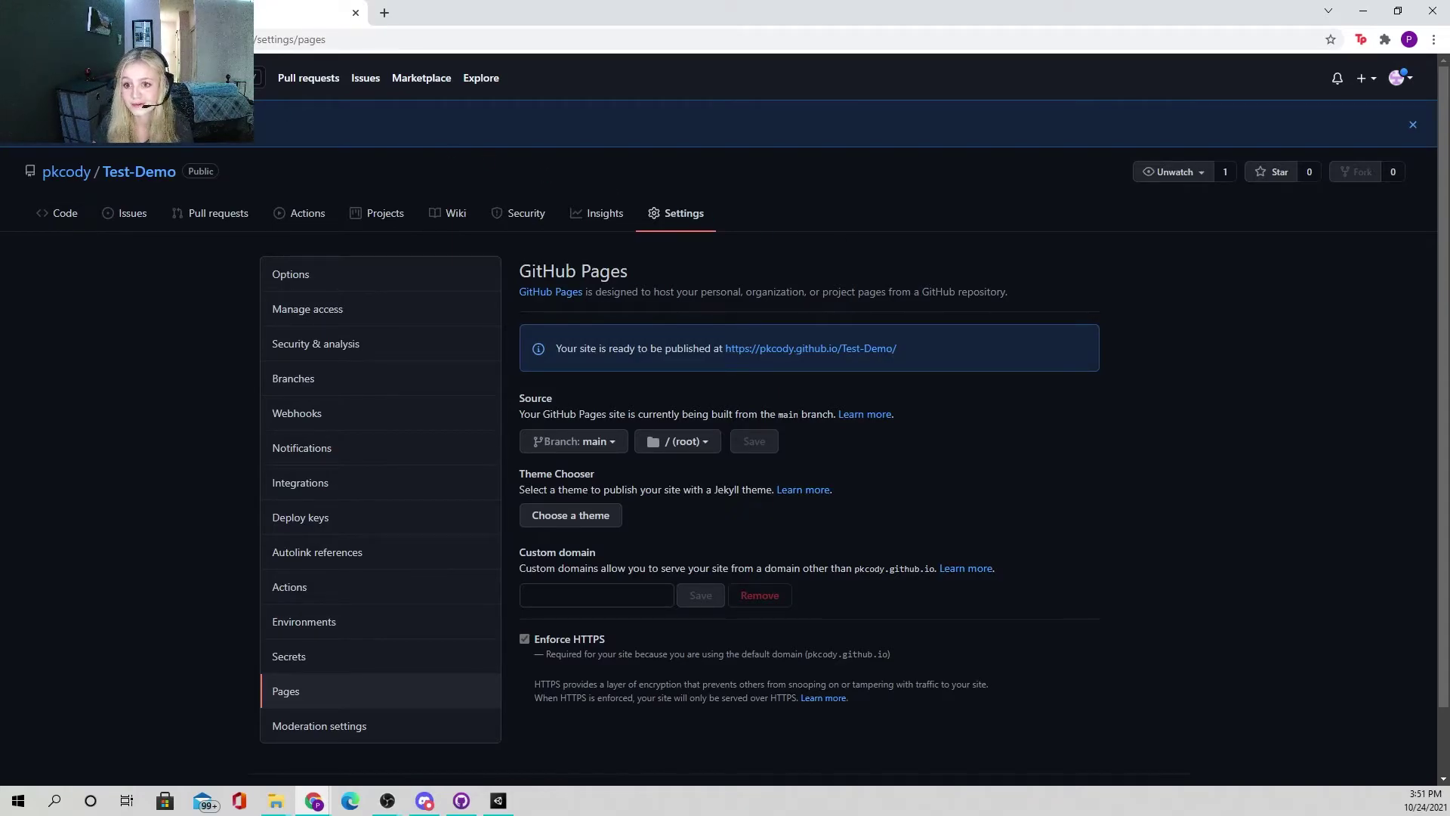
Step: Reload the Pages settings, open the published site to check the WebGL build, and return to the settings
key(F5)
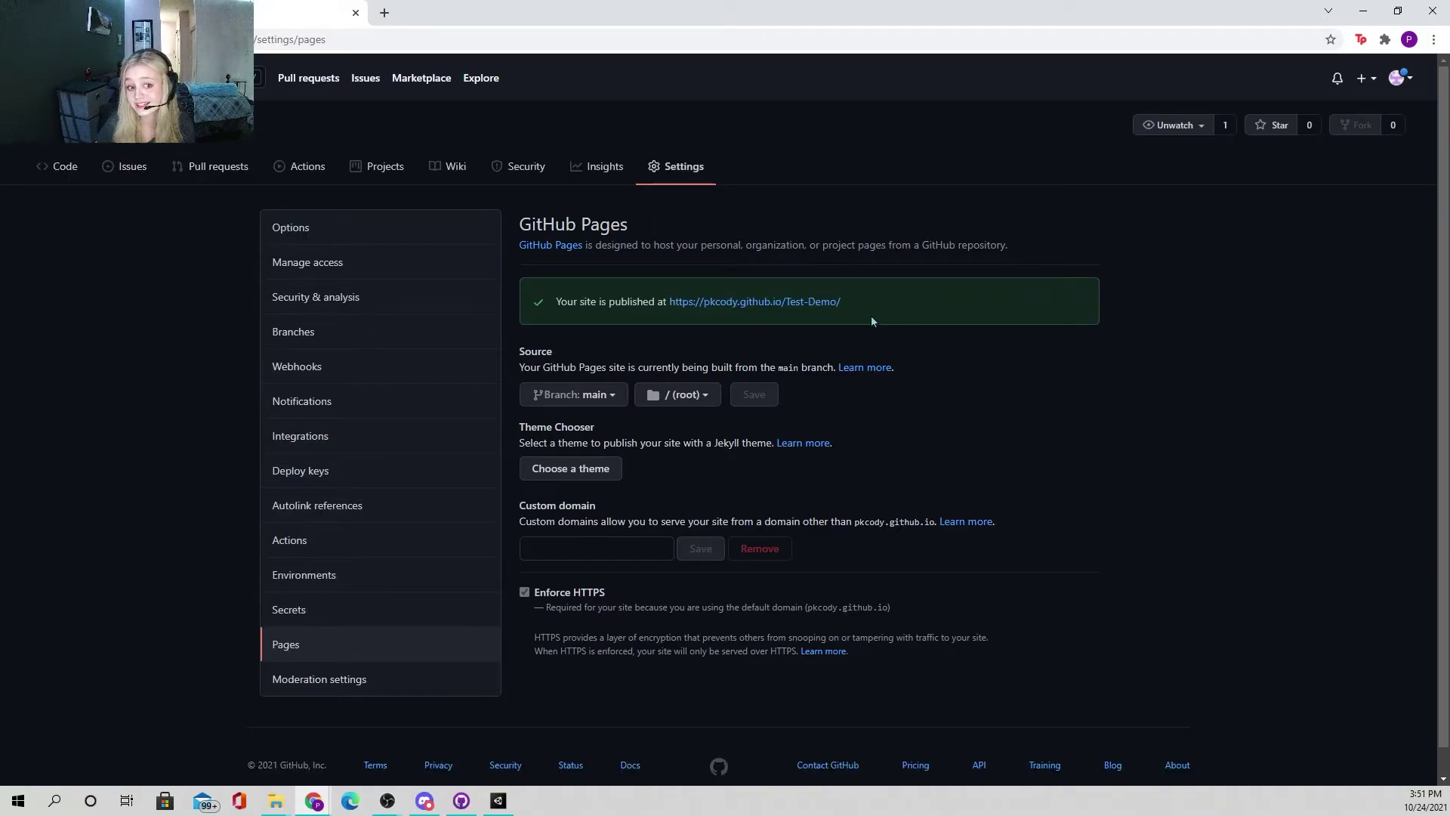
click(815, 302)
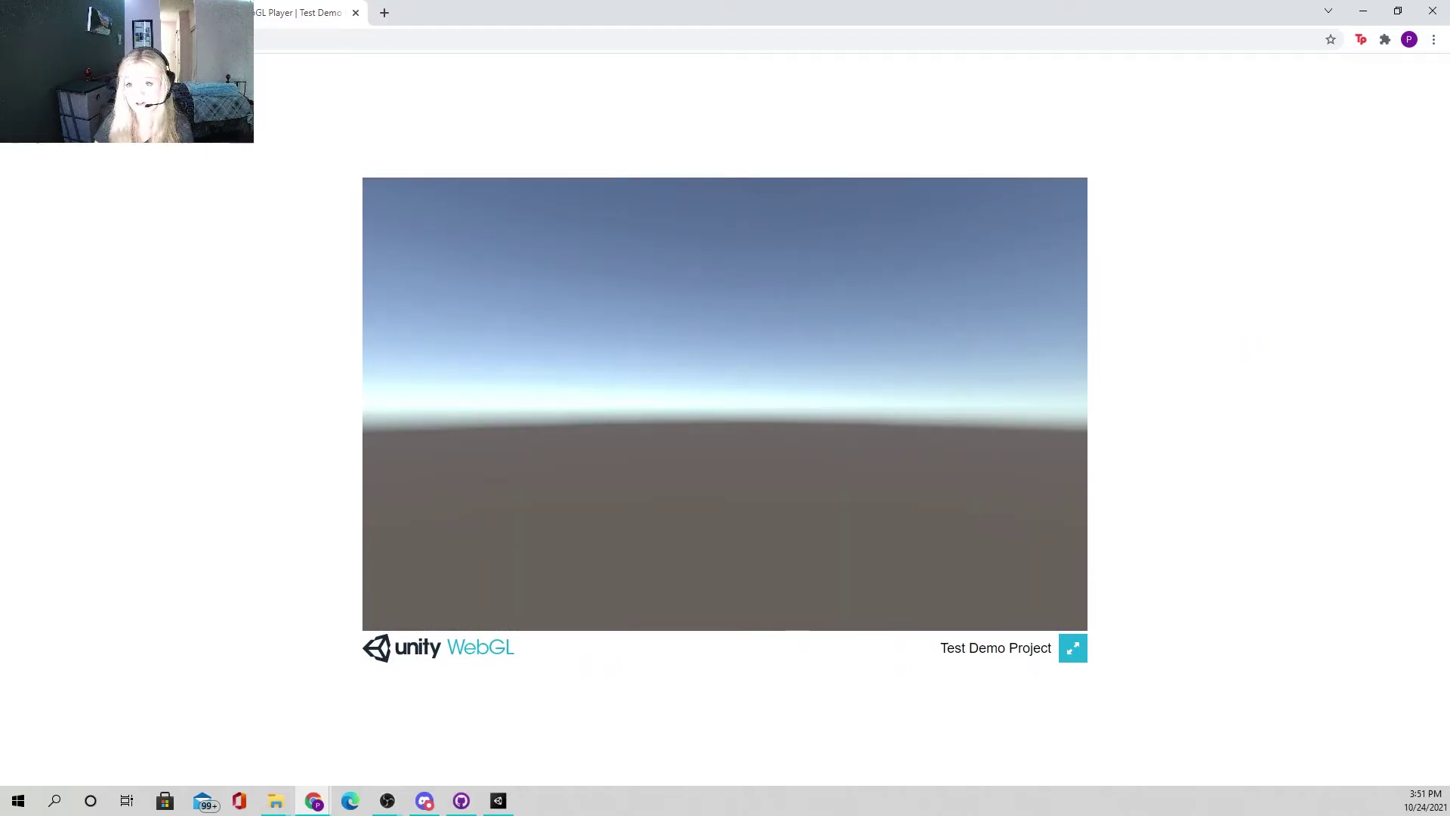
click(16, 39)
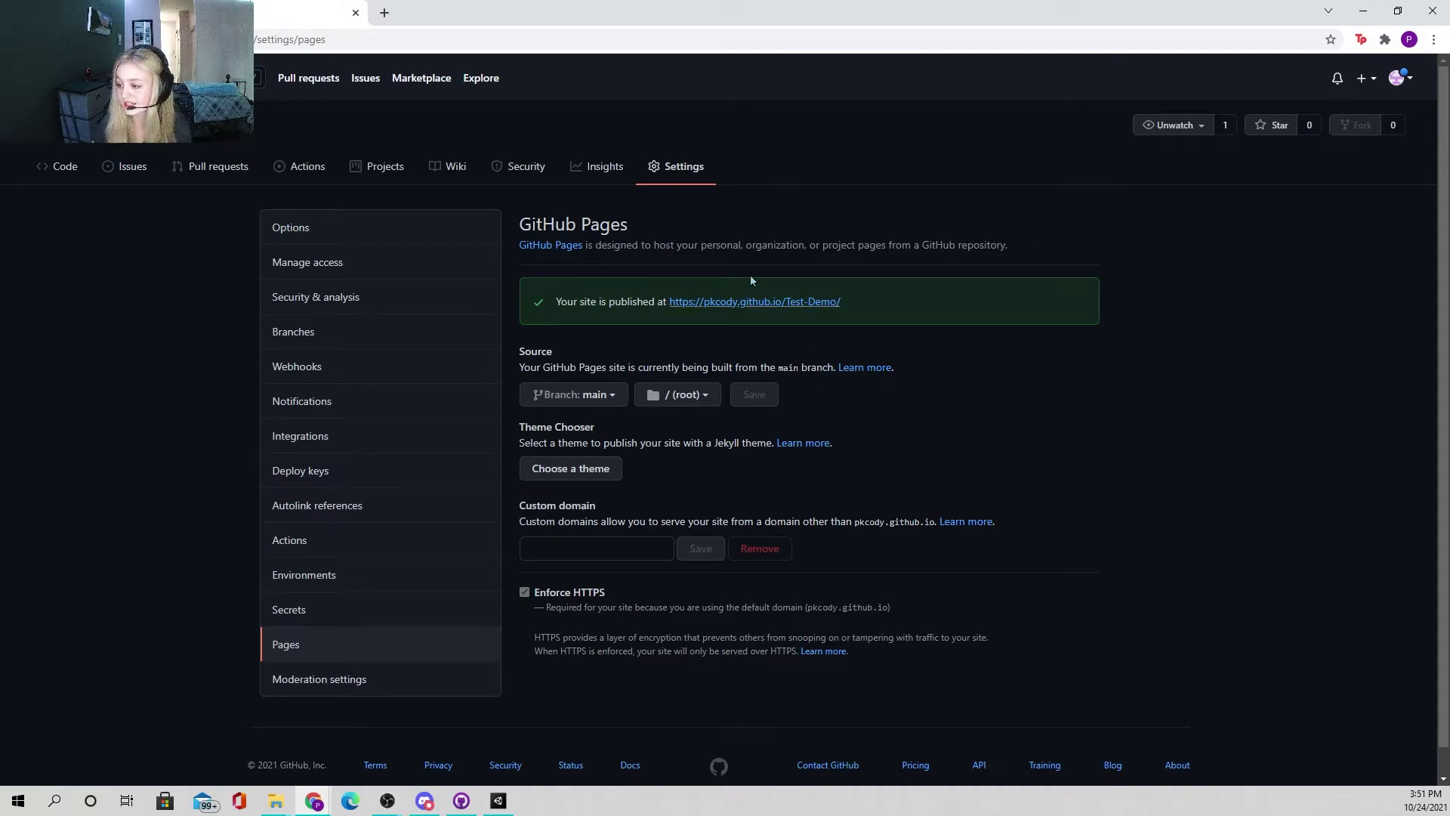
Step: Copy the published site's link address and add it below the Test-Demo heading in README.md
right_click(810, 302)
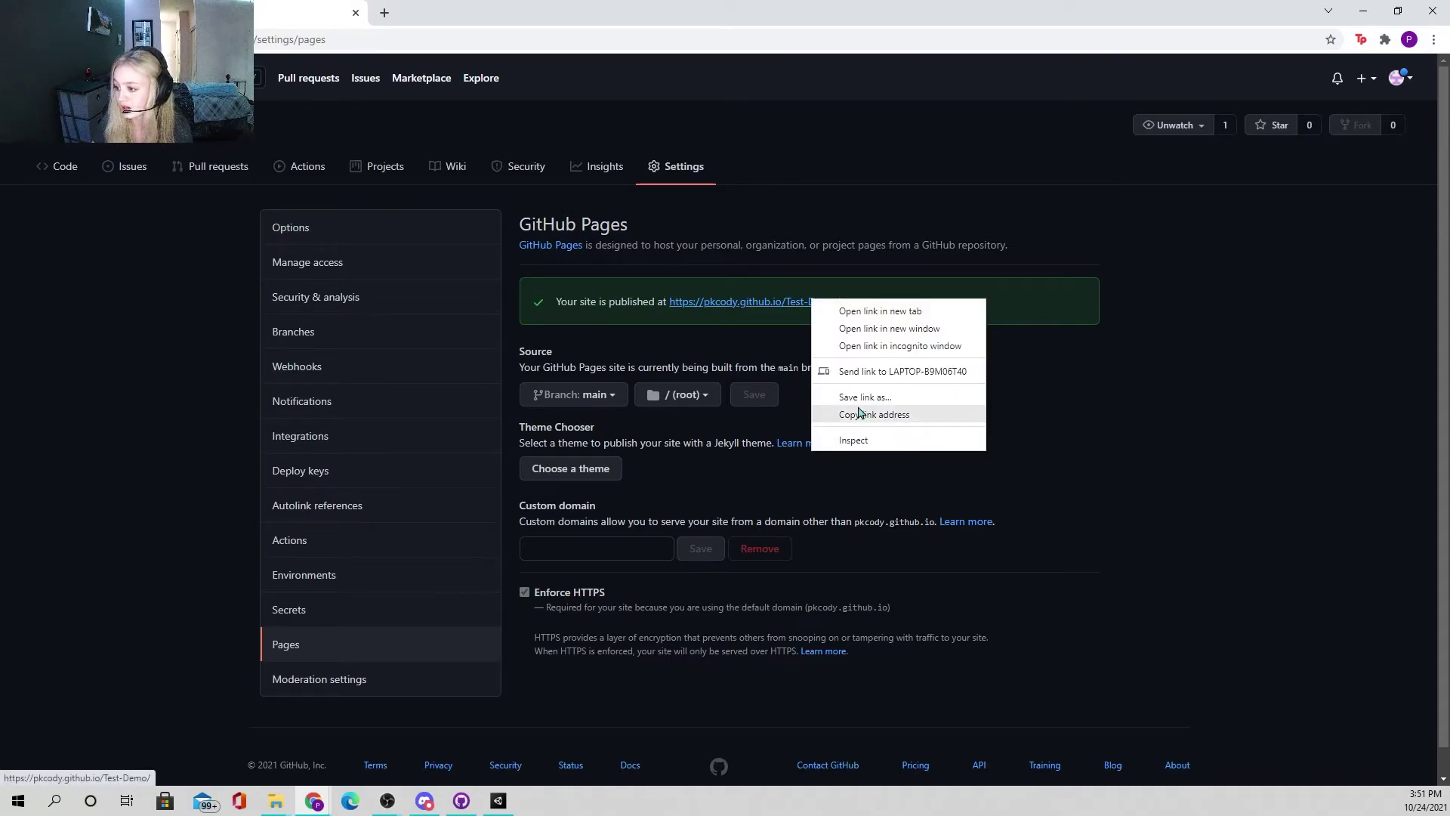
click(910, 415)
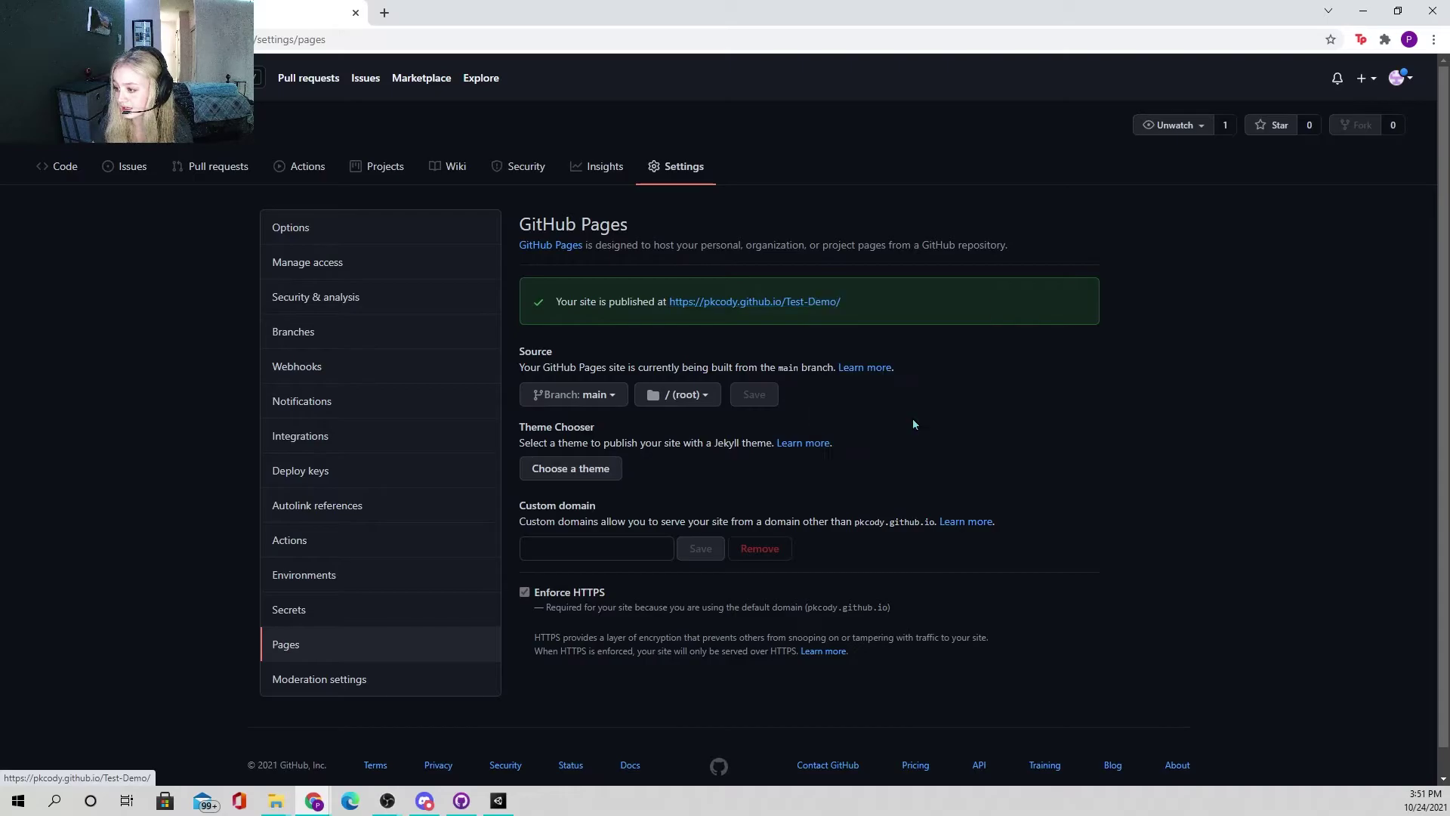
click(63, 167)
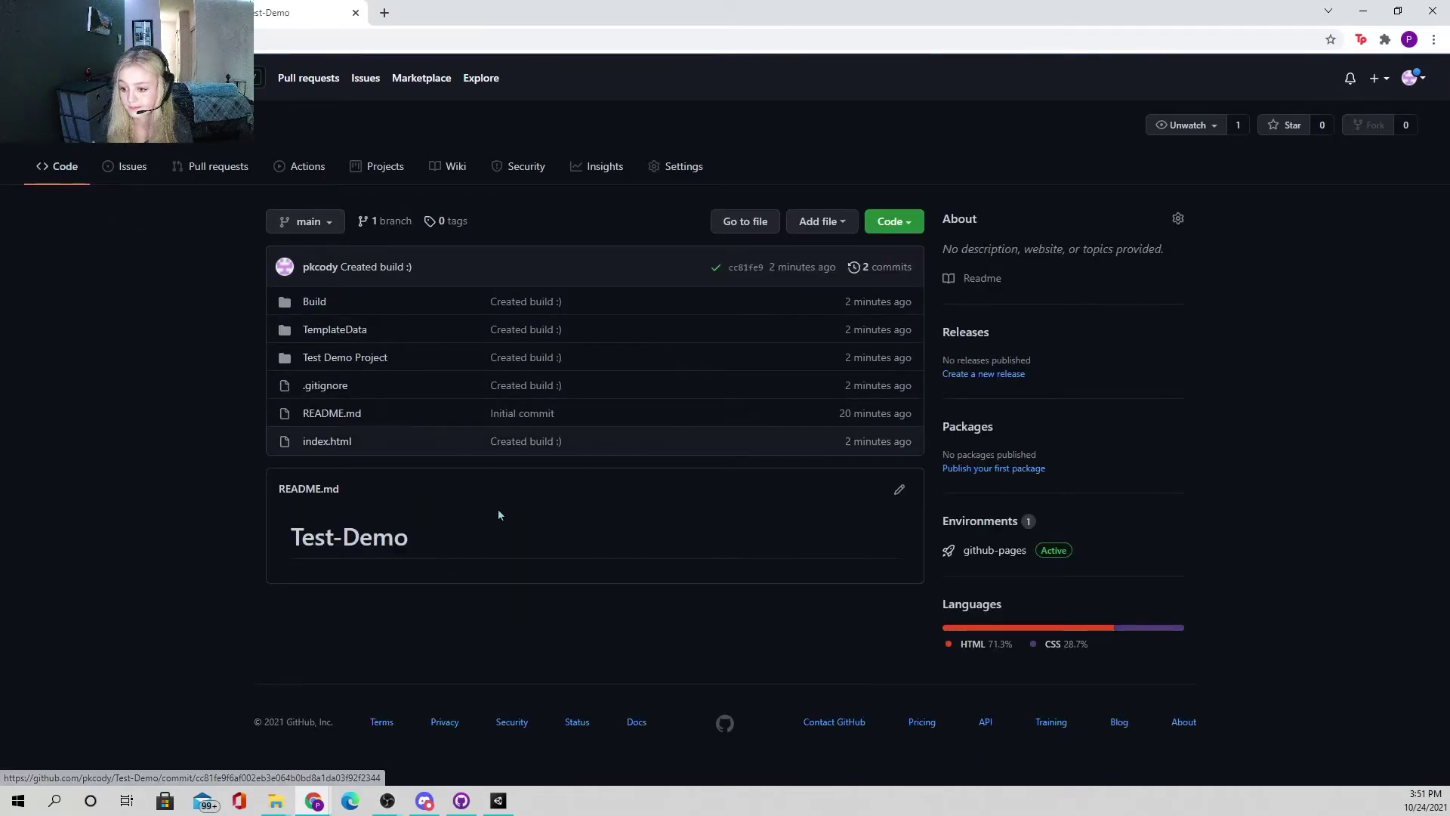
click(900, 492)
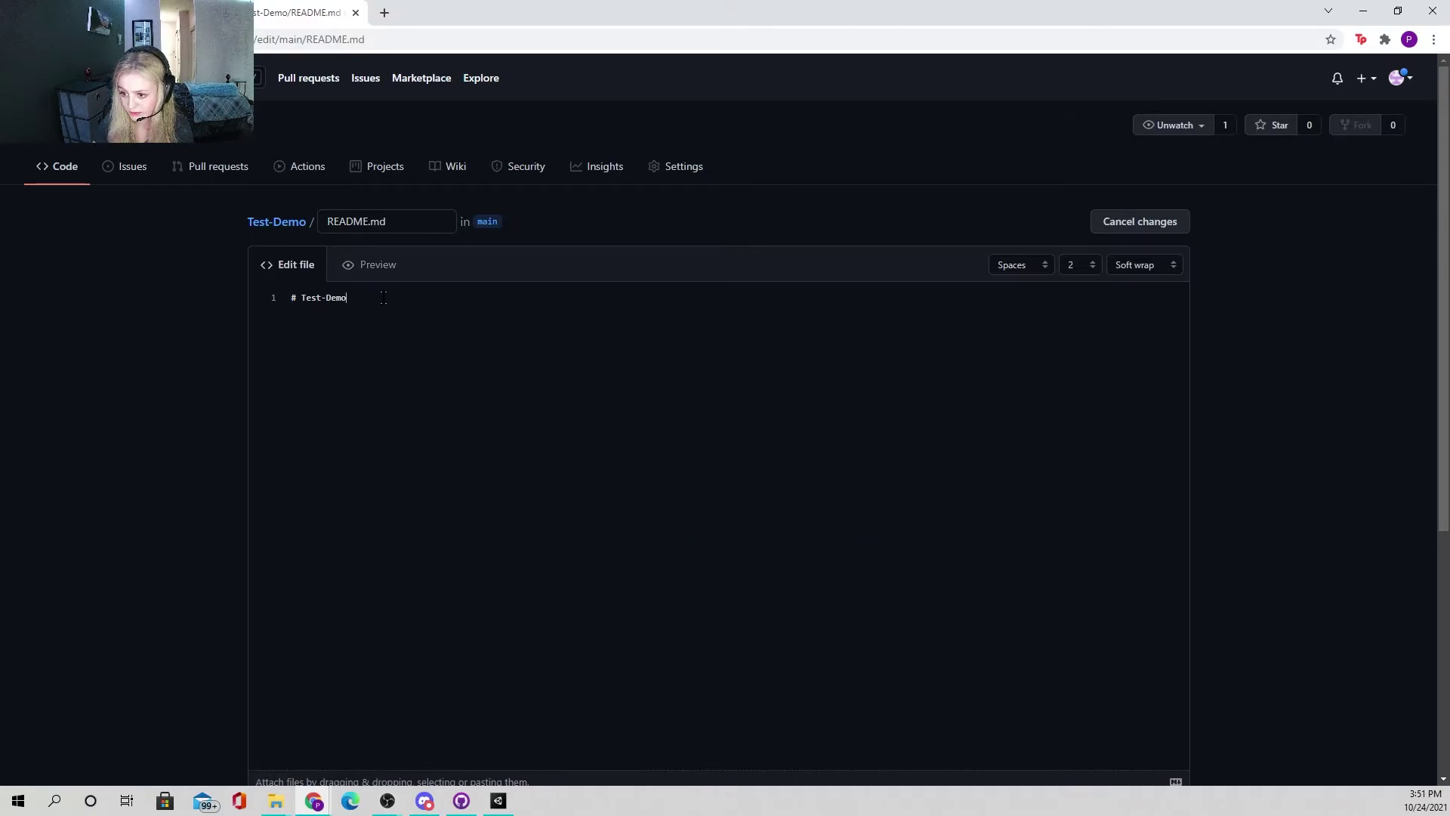
text(https://pkcody.github.io/Test-Demo/)
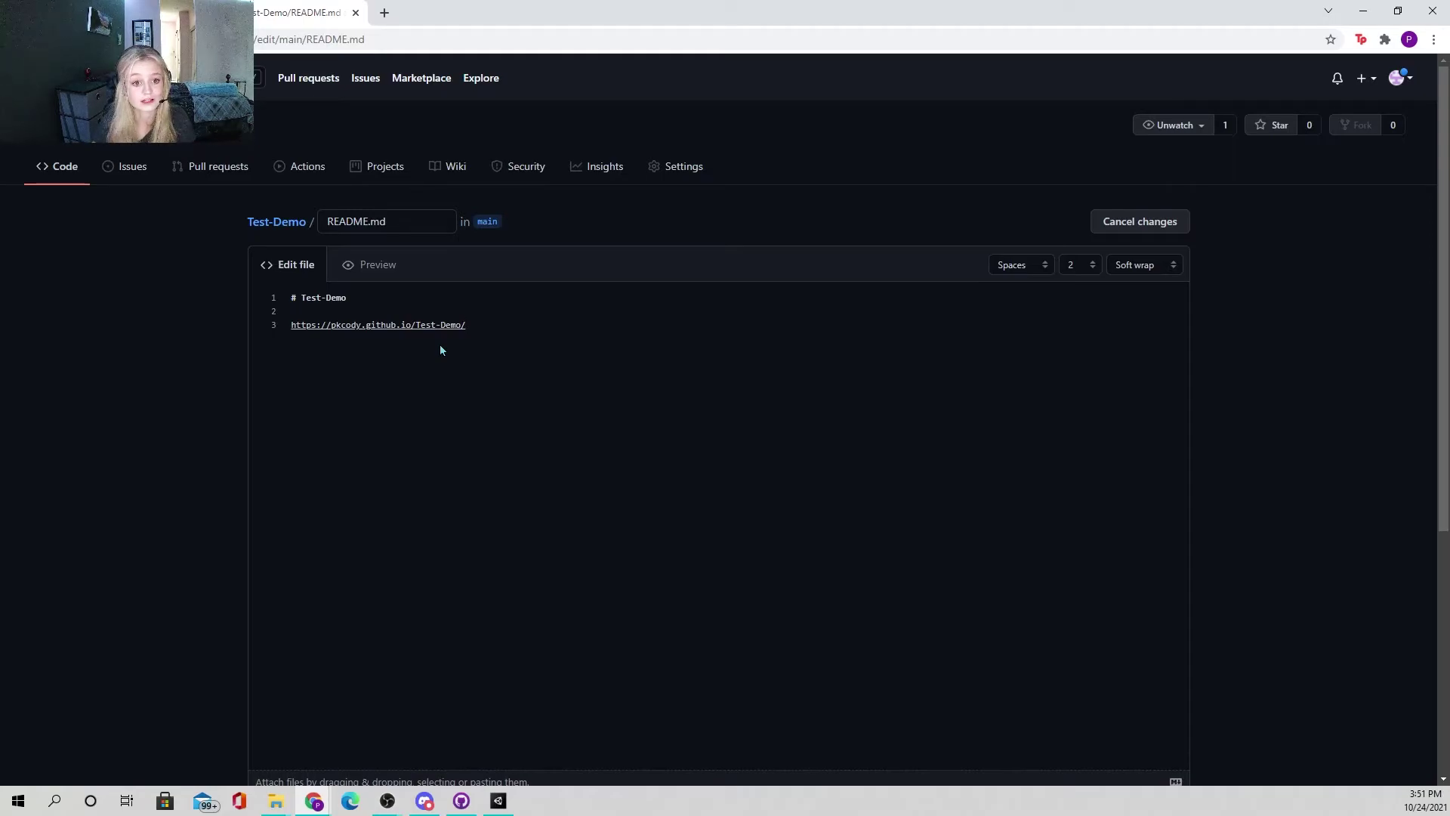
right_click(544, 328)
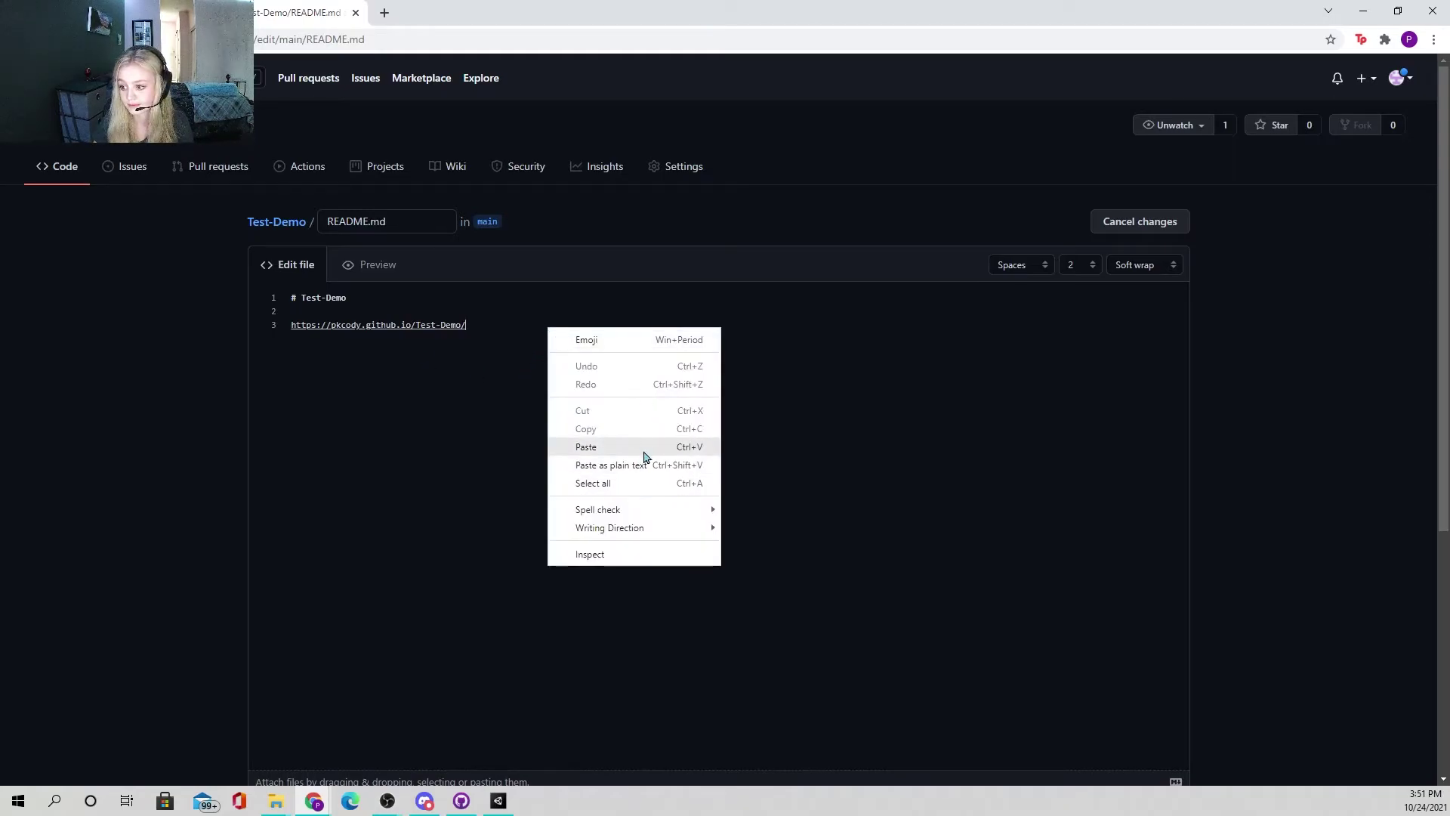
click(342, 550)
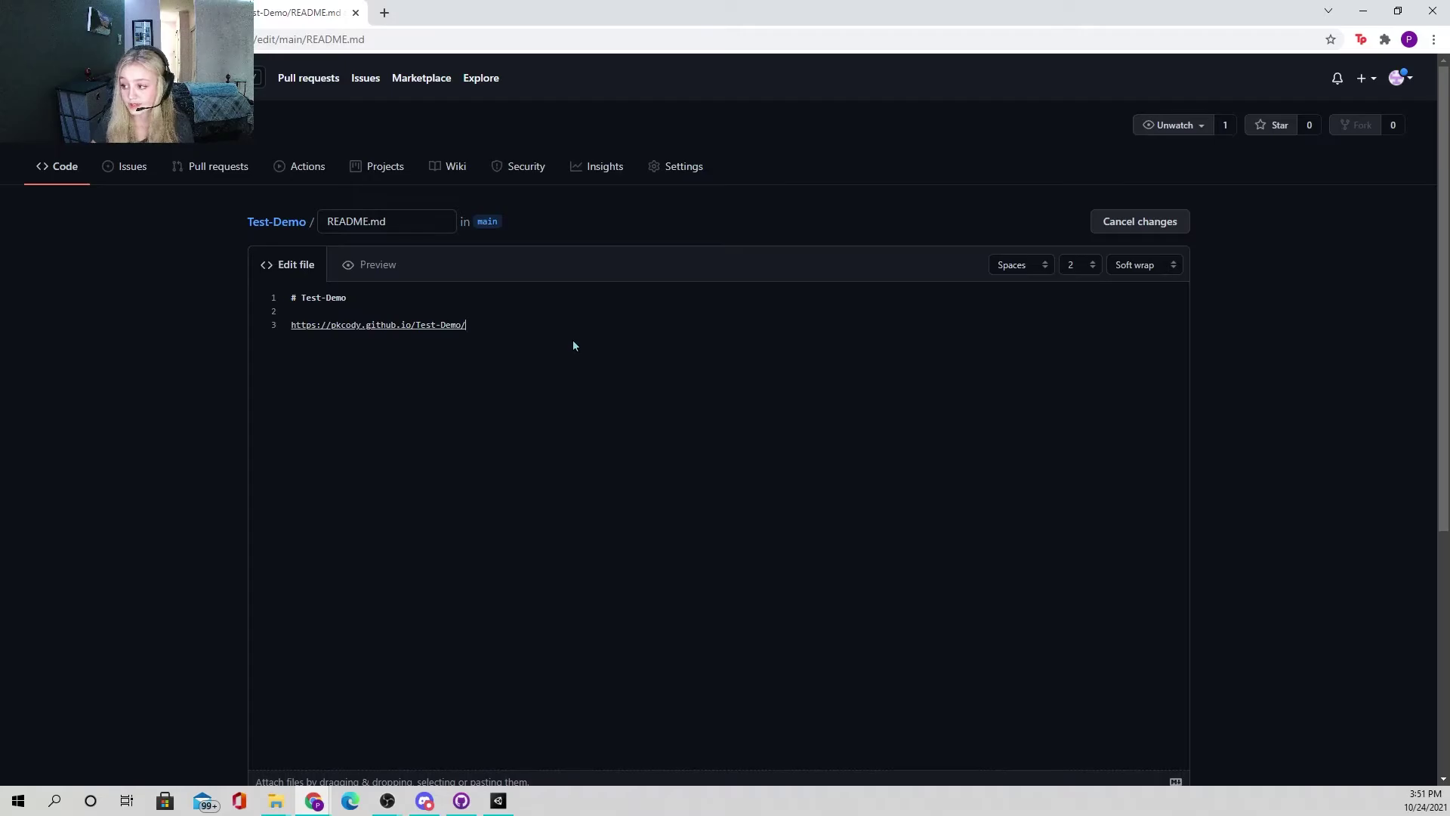
Step: Commit the README.md edit directly to the main branch and return to the repository's main page
scroll(560, 347, down, 5)
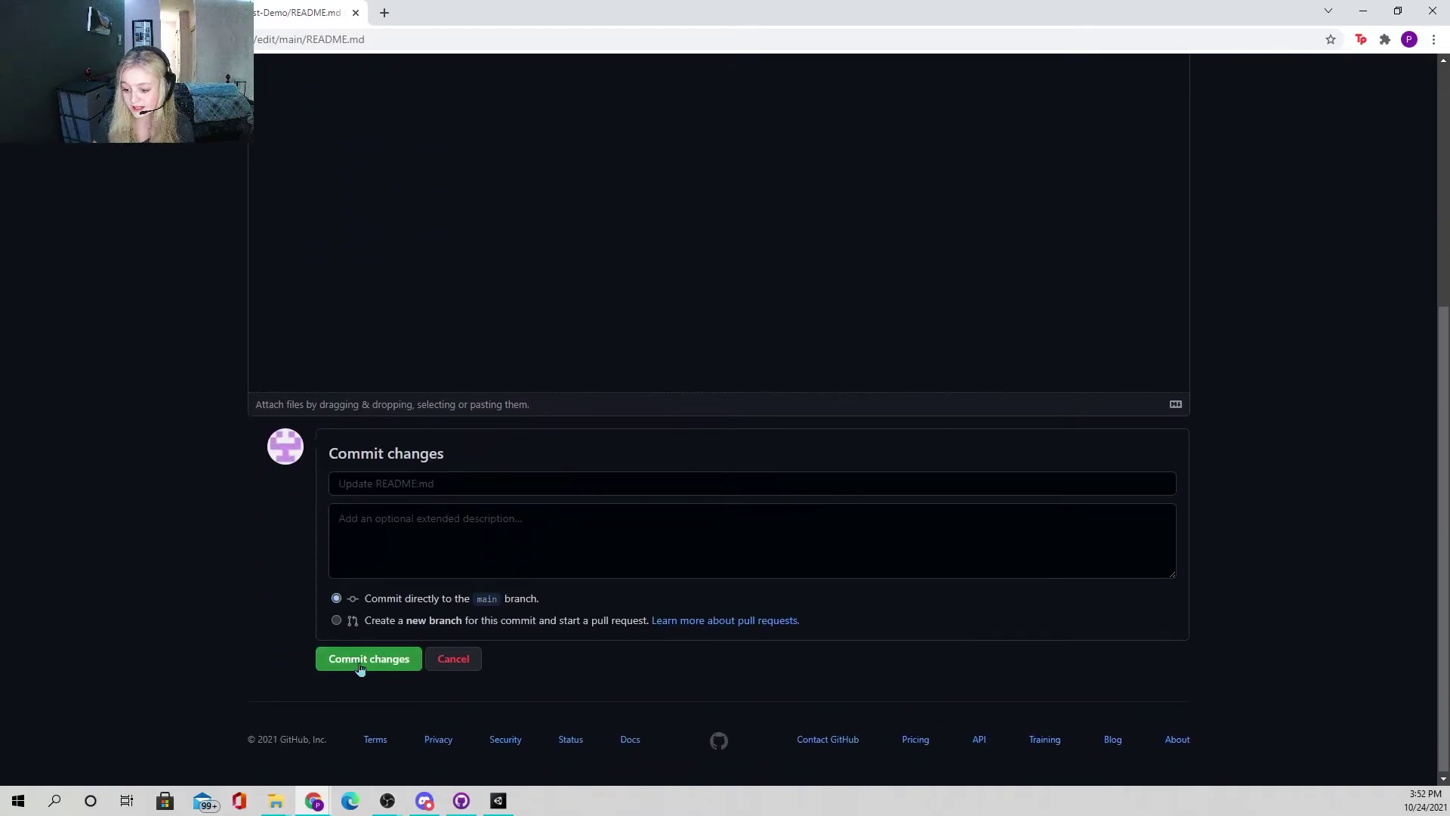
click(360, 664)
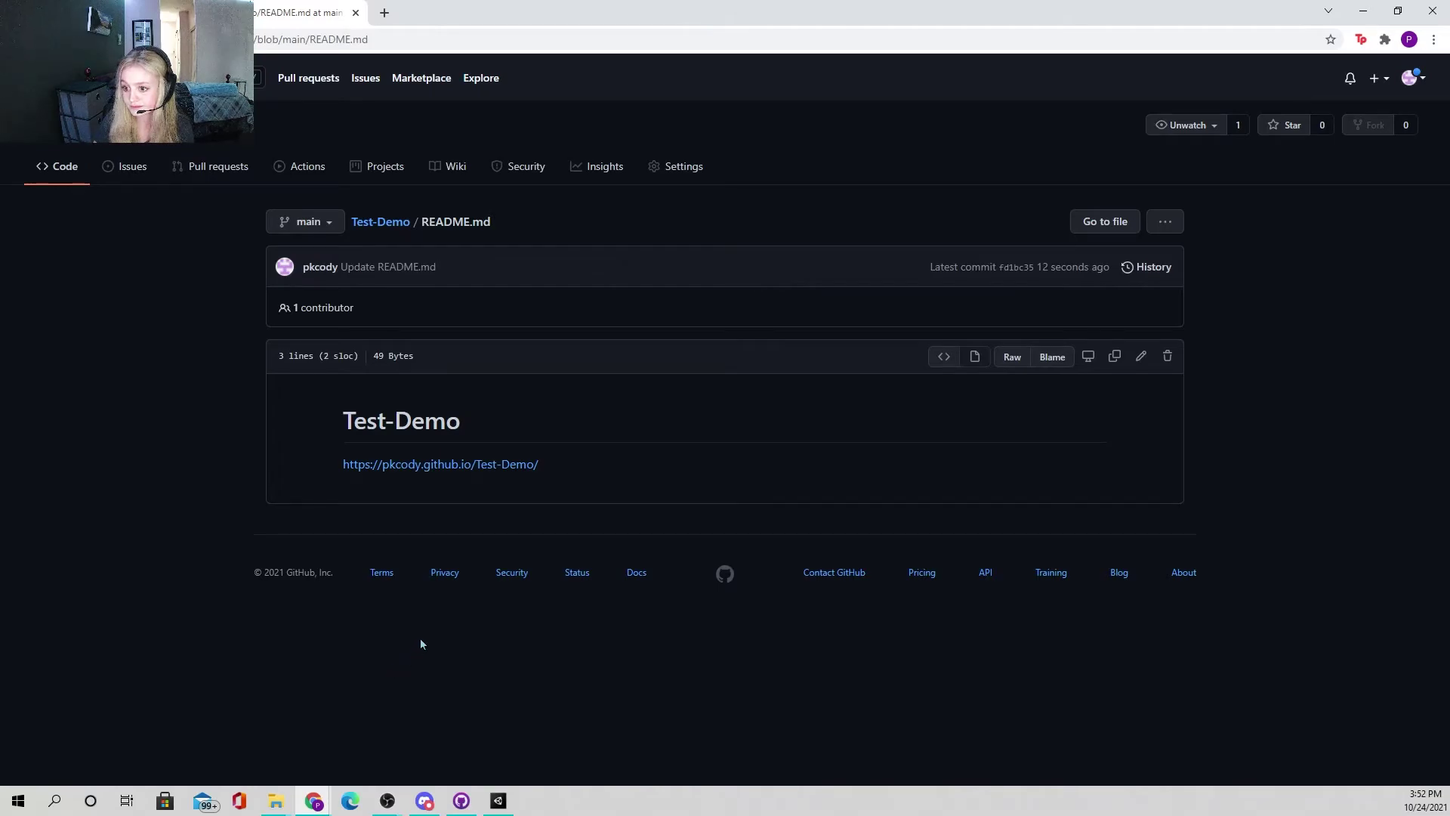
click(66, 169)
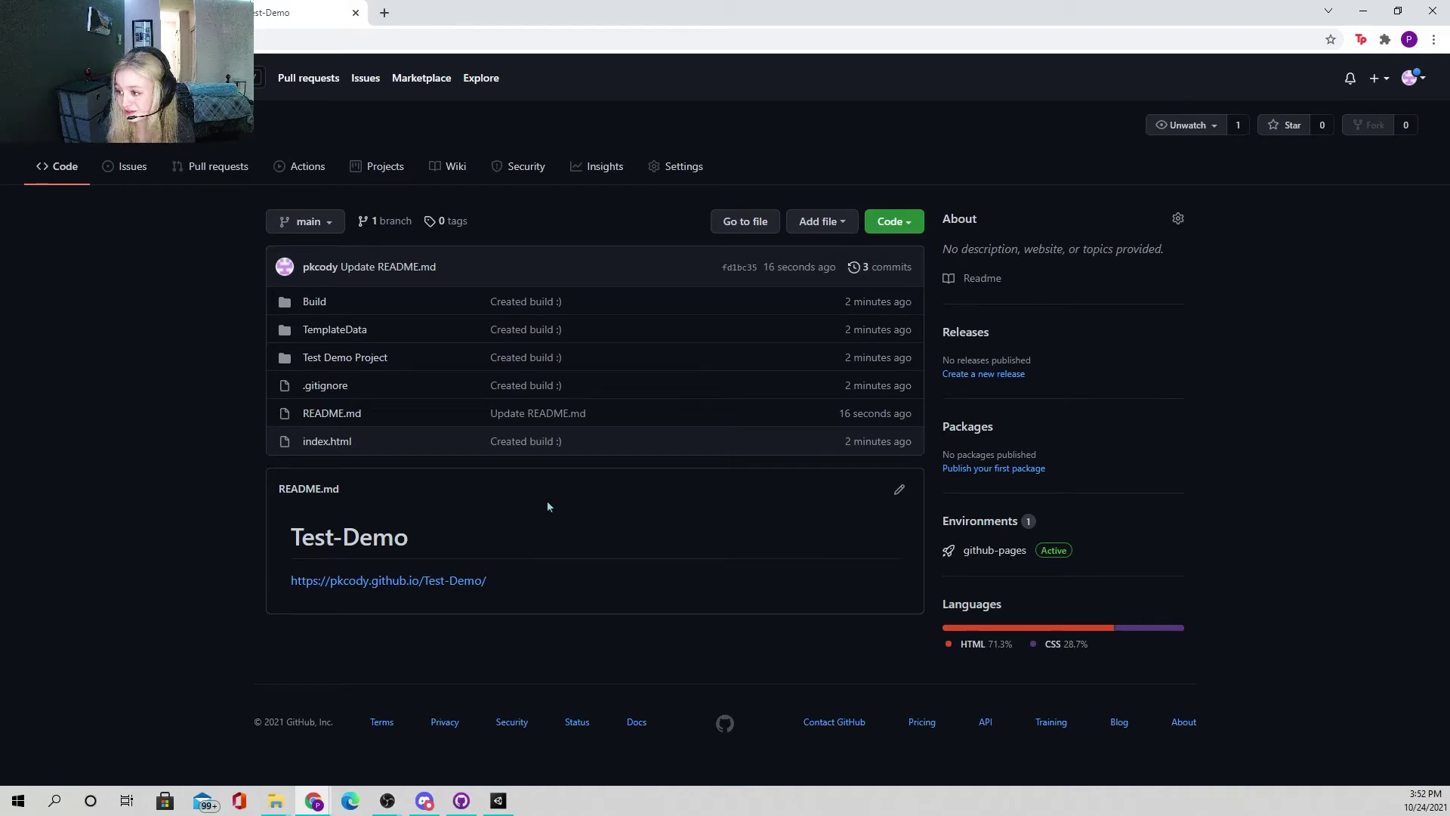
Step: Examine the Test-Demo commit history and the Assets folder inside Test Demo Project, and return to the repository's main page
click(898, 269)
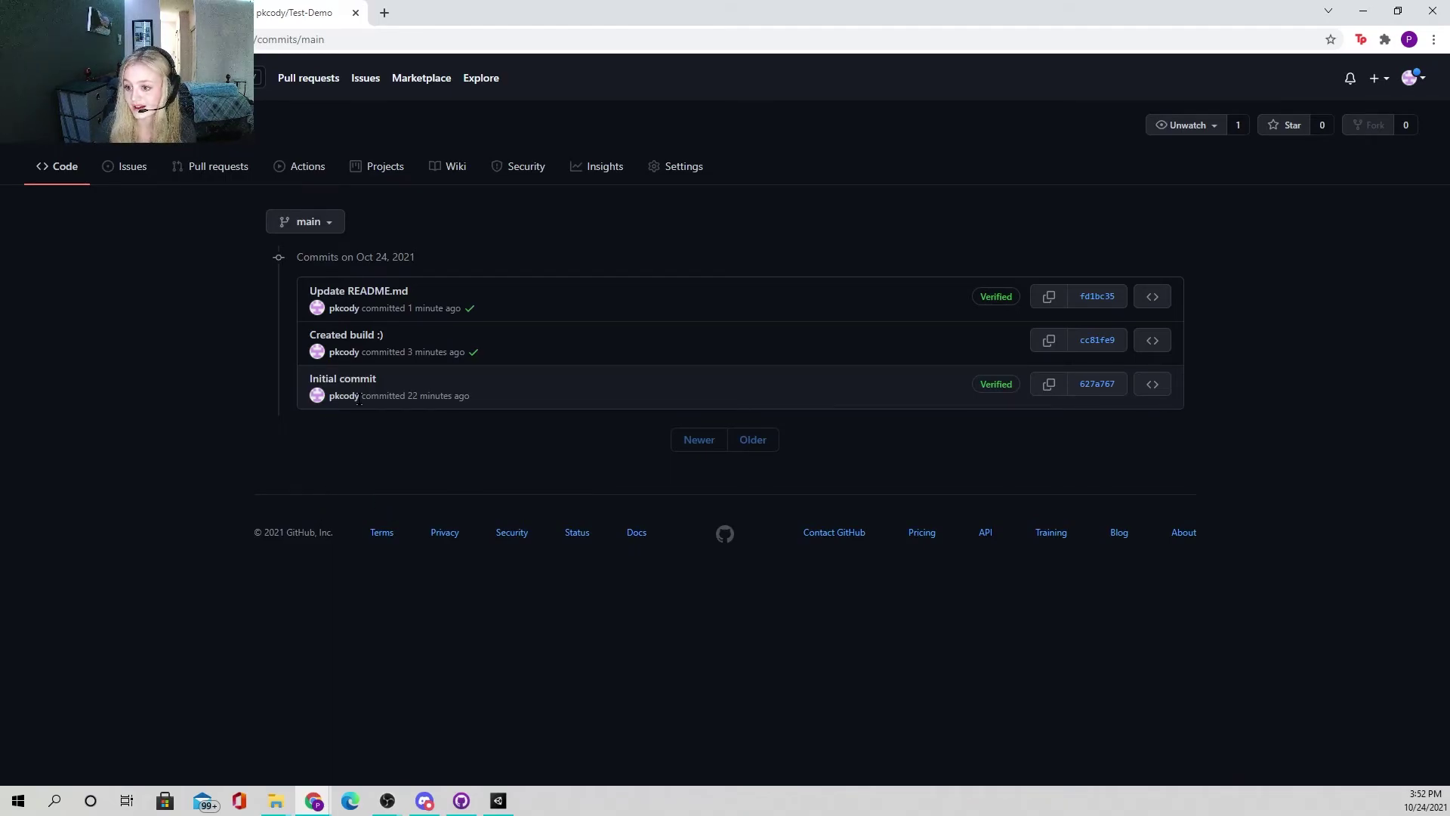
click(60, 170)
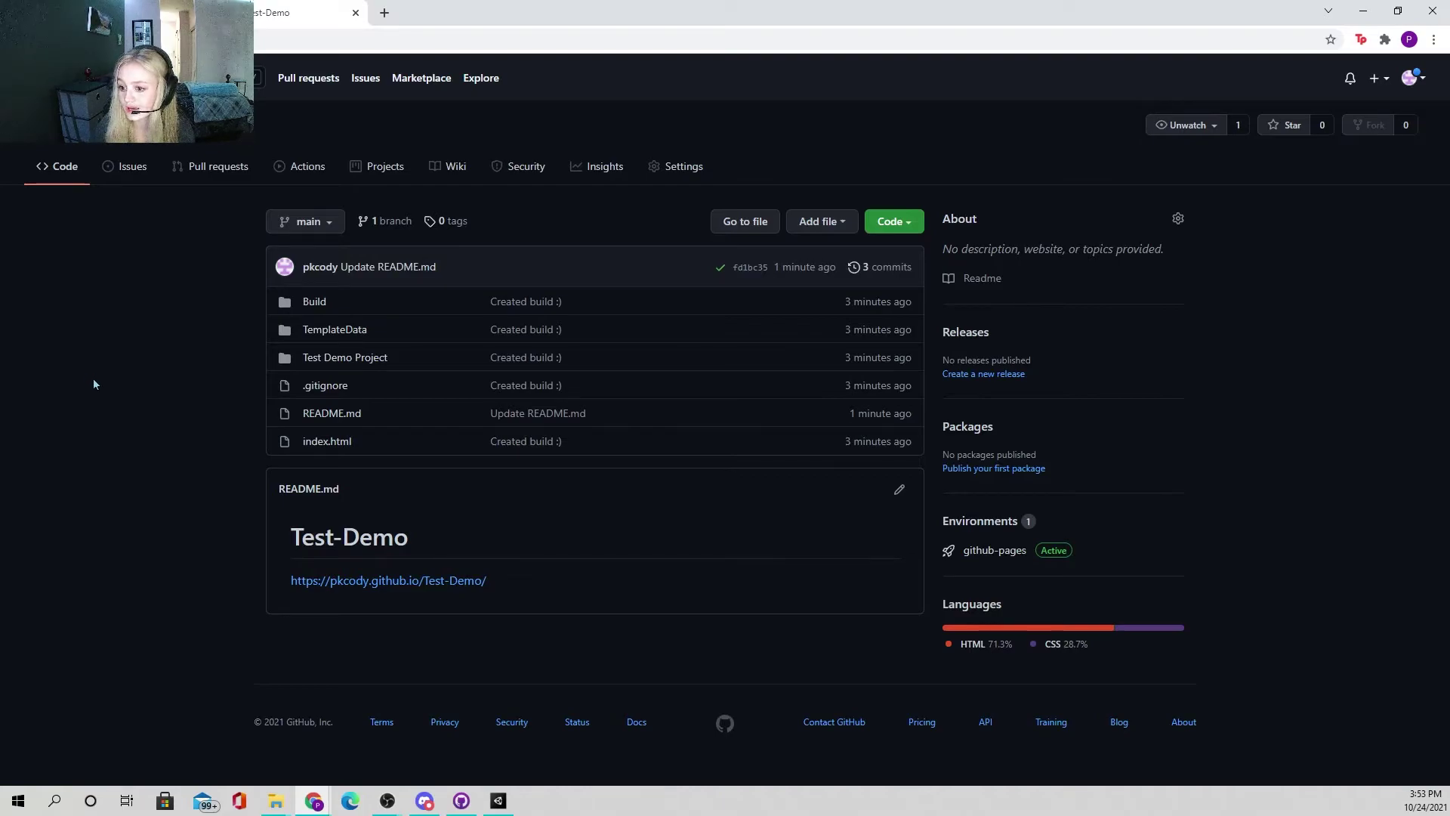
click(335, 364)
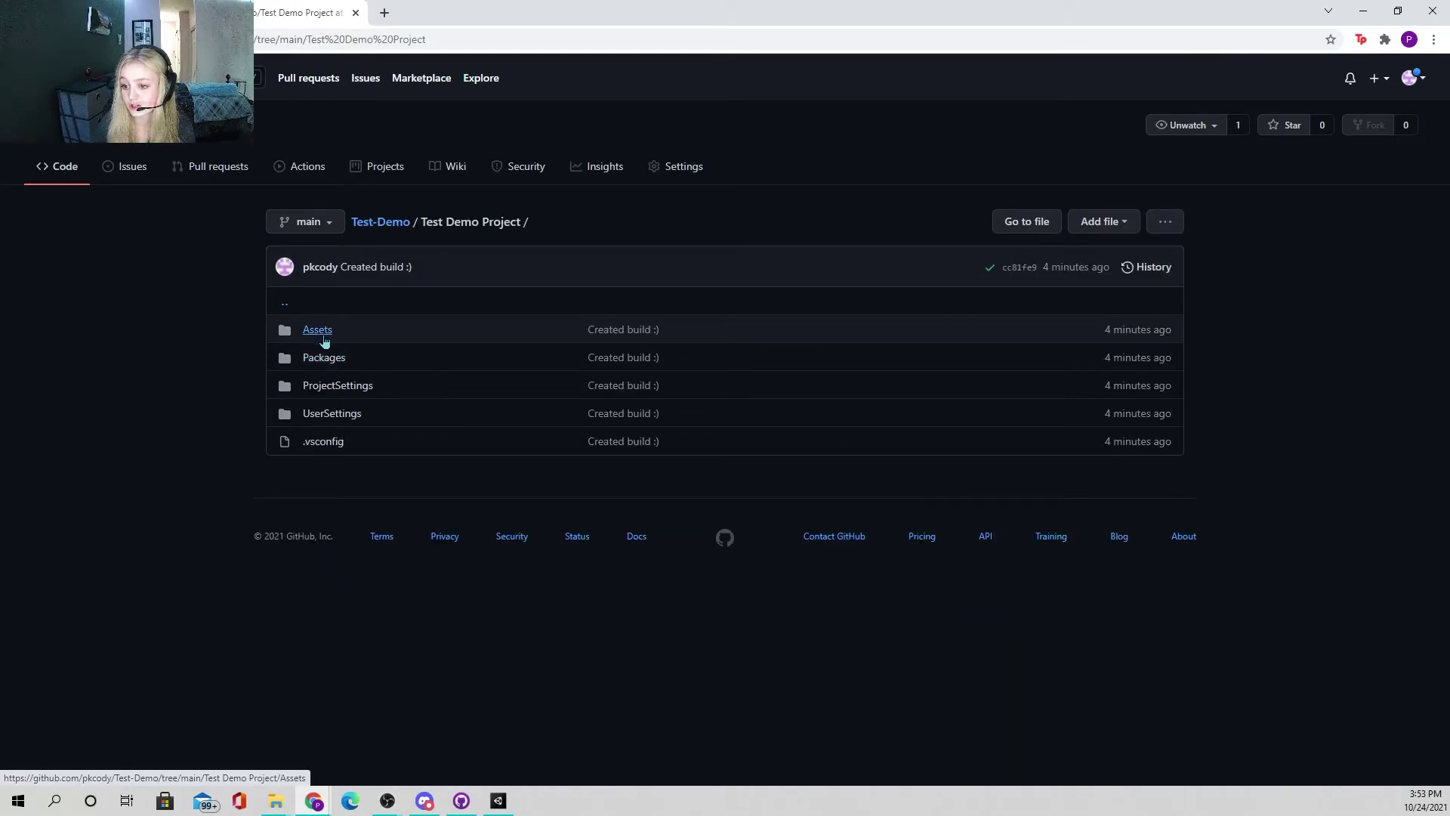
click(317, 330)
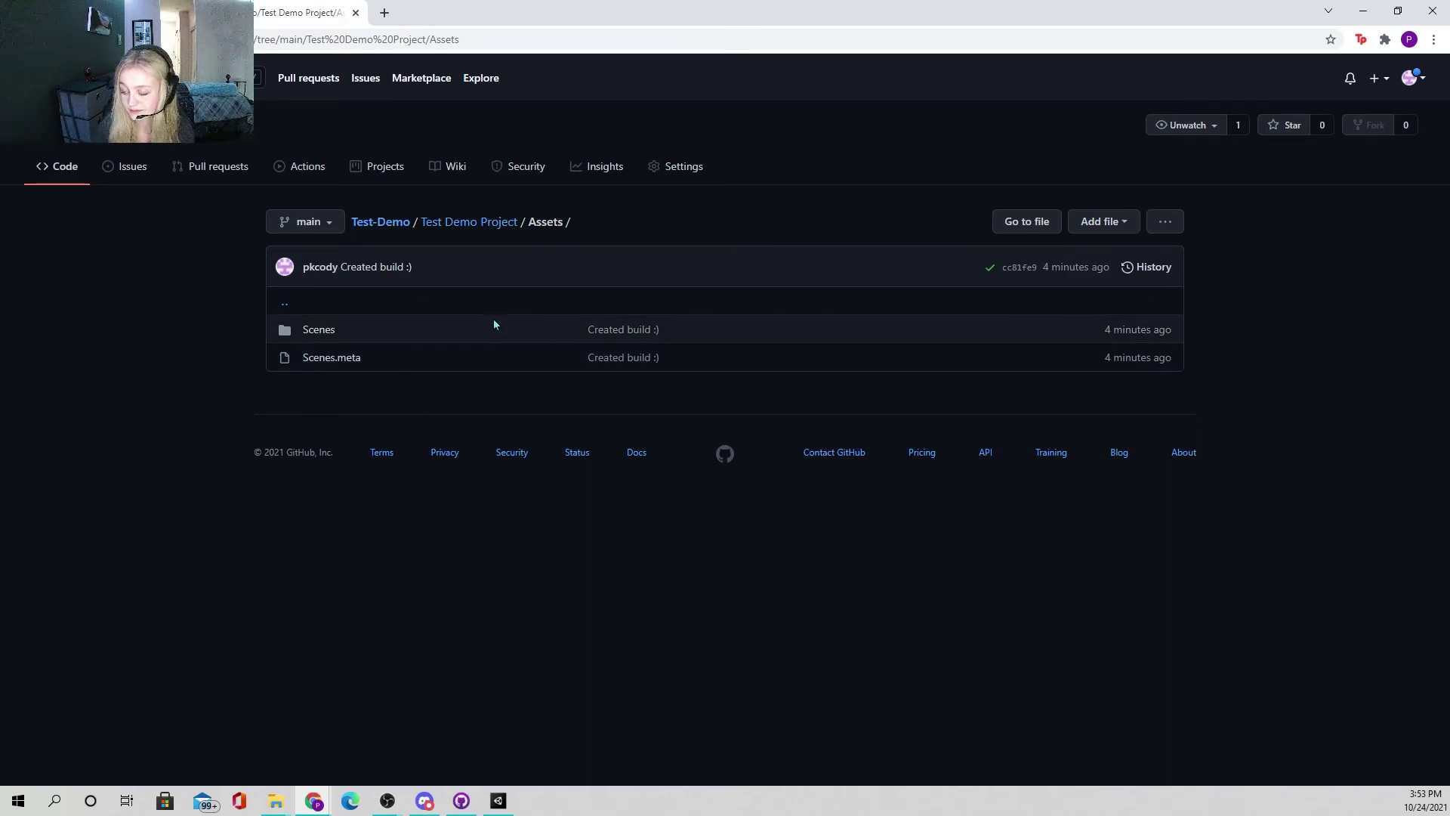
click(484, 223)
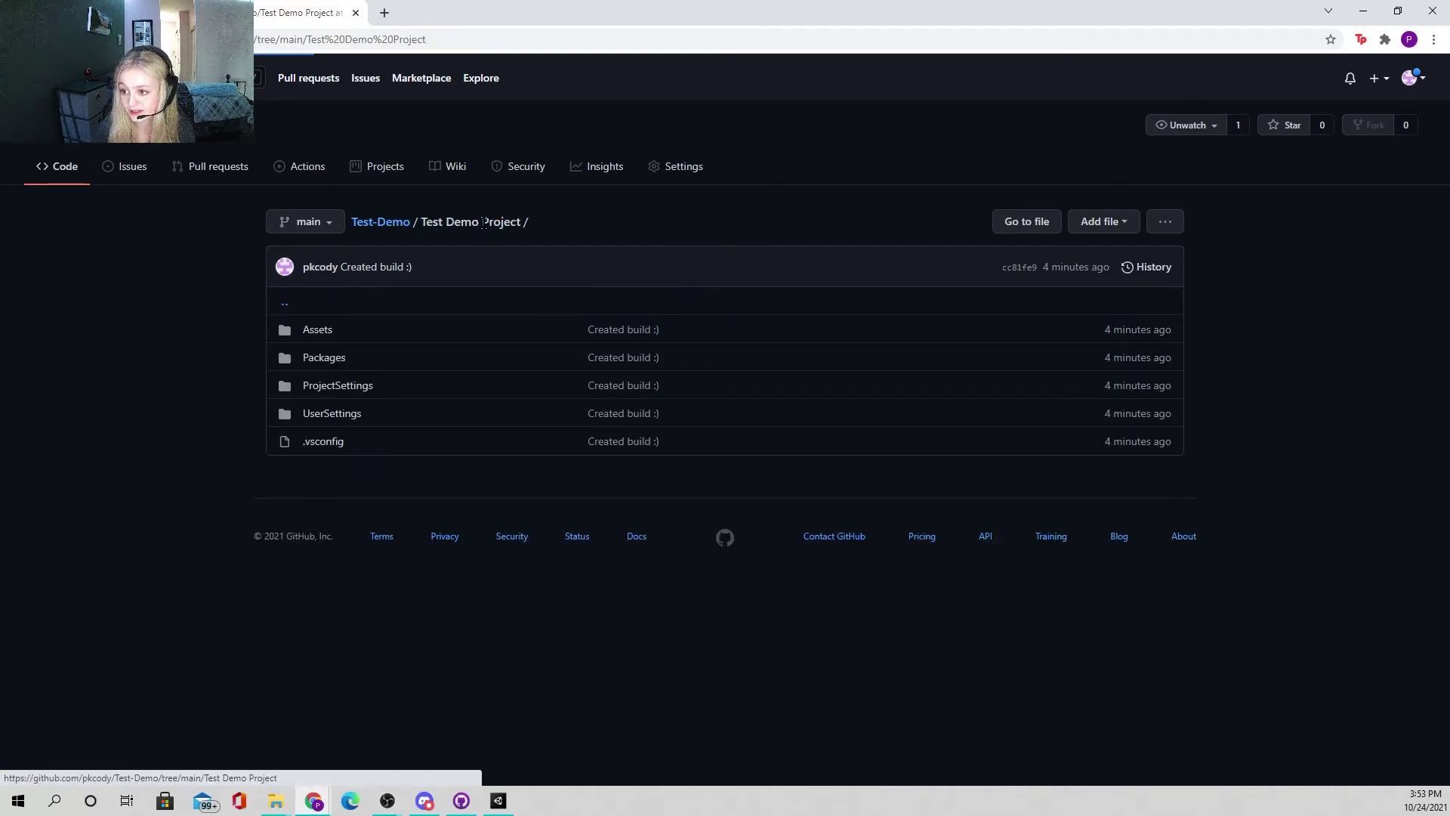
click(65, 166)
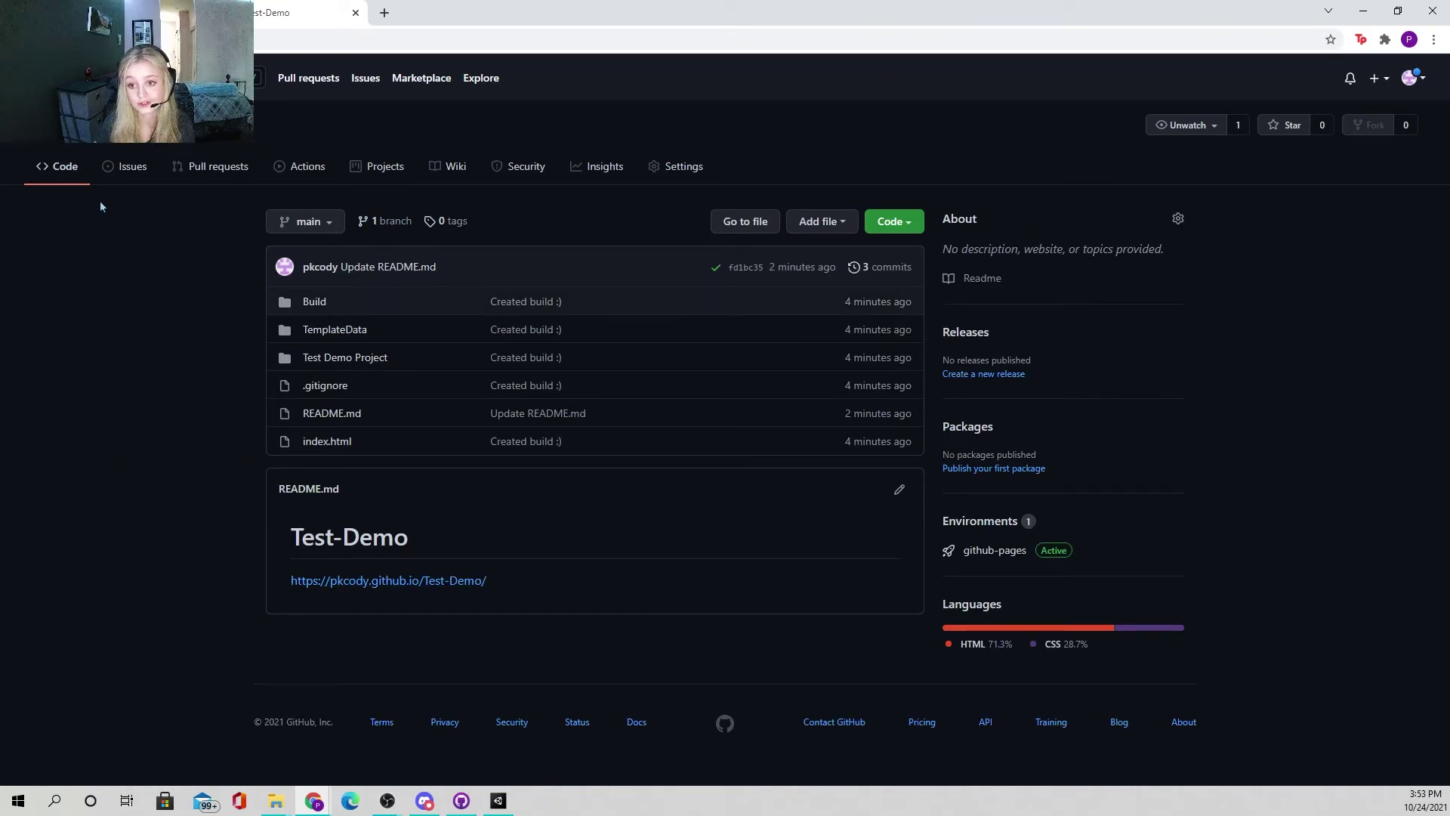
click(311, 44)
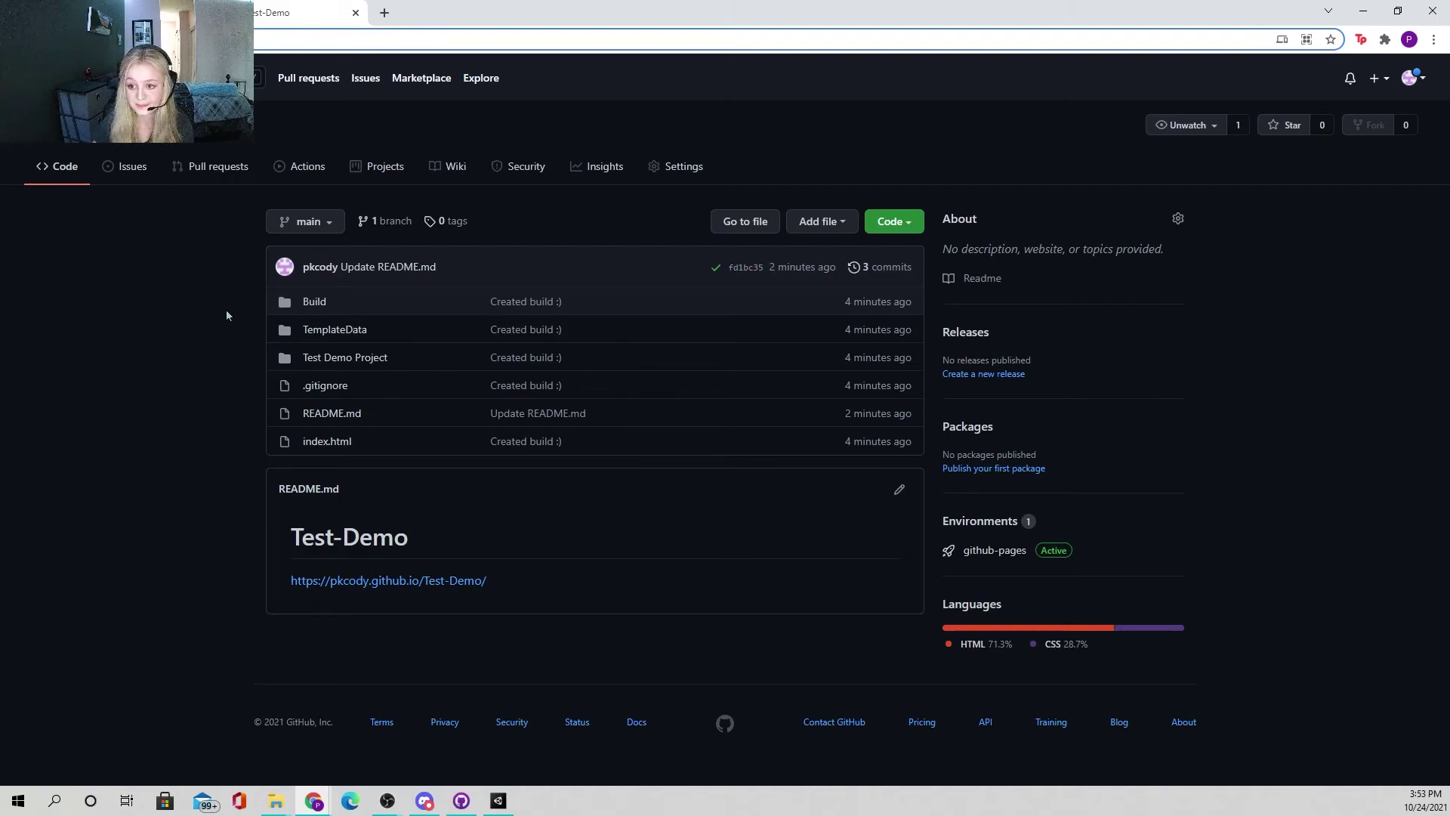
click(207, 320)
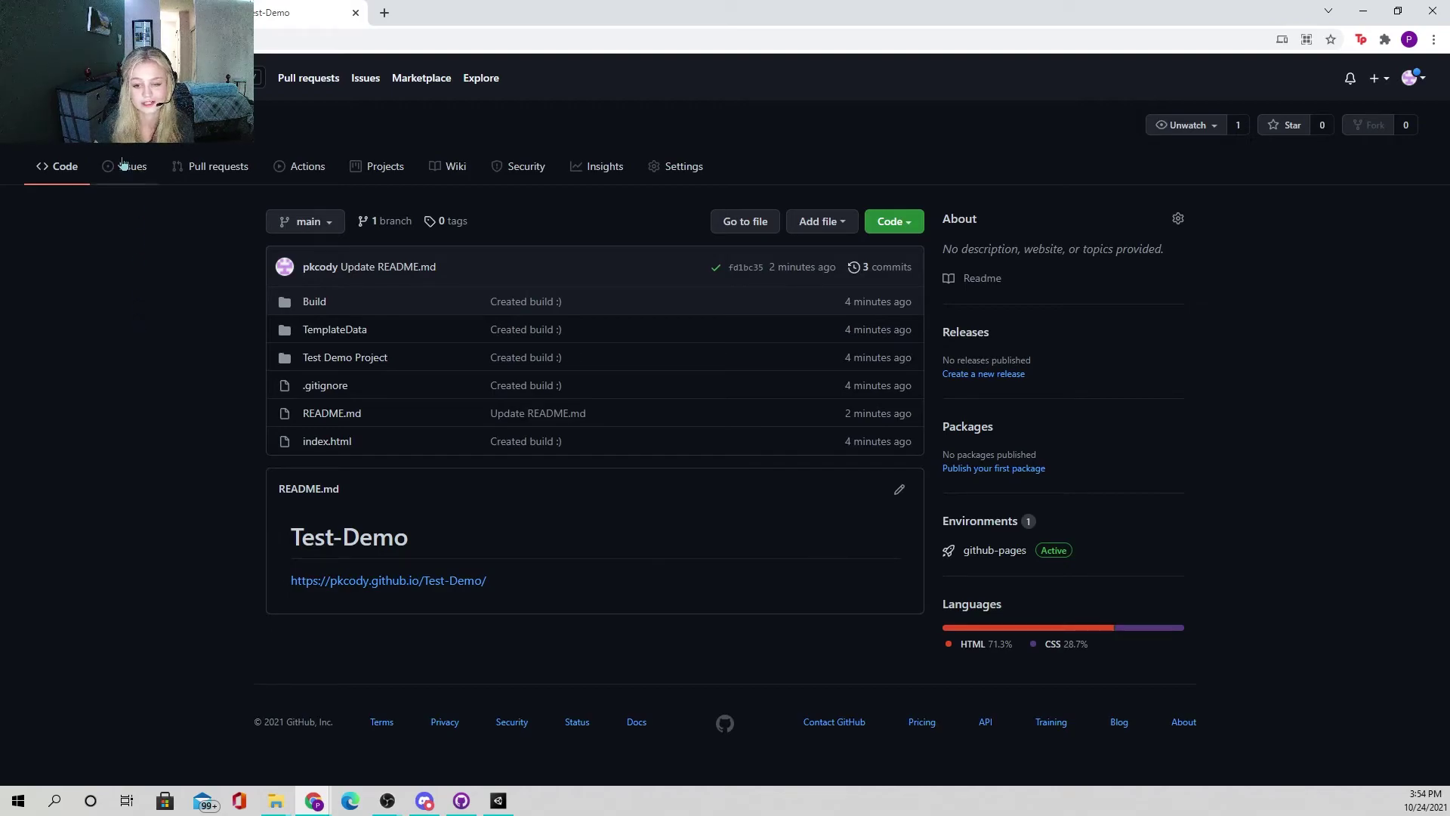
Step: Open the Cubethon repository from the account's profile page and read through its commit history on main
click(79, 144)
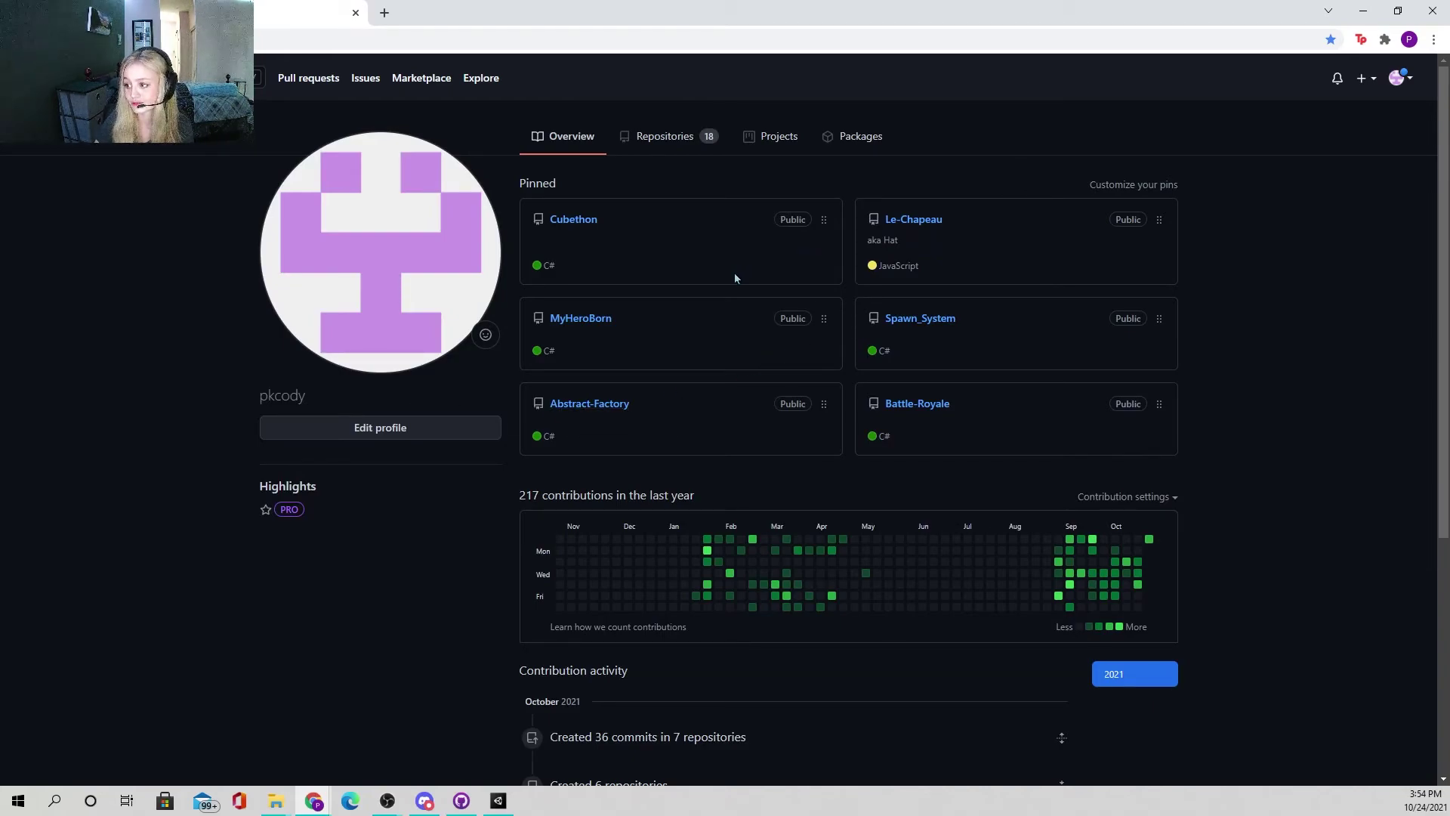
click(576, 220)
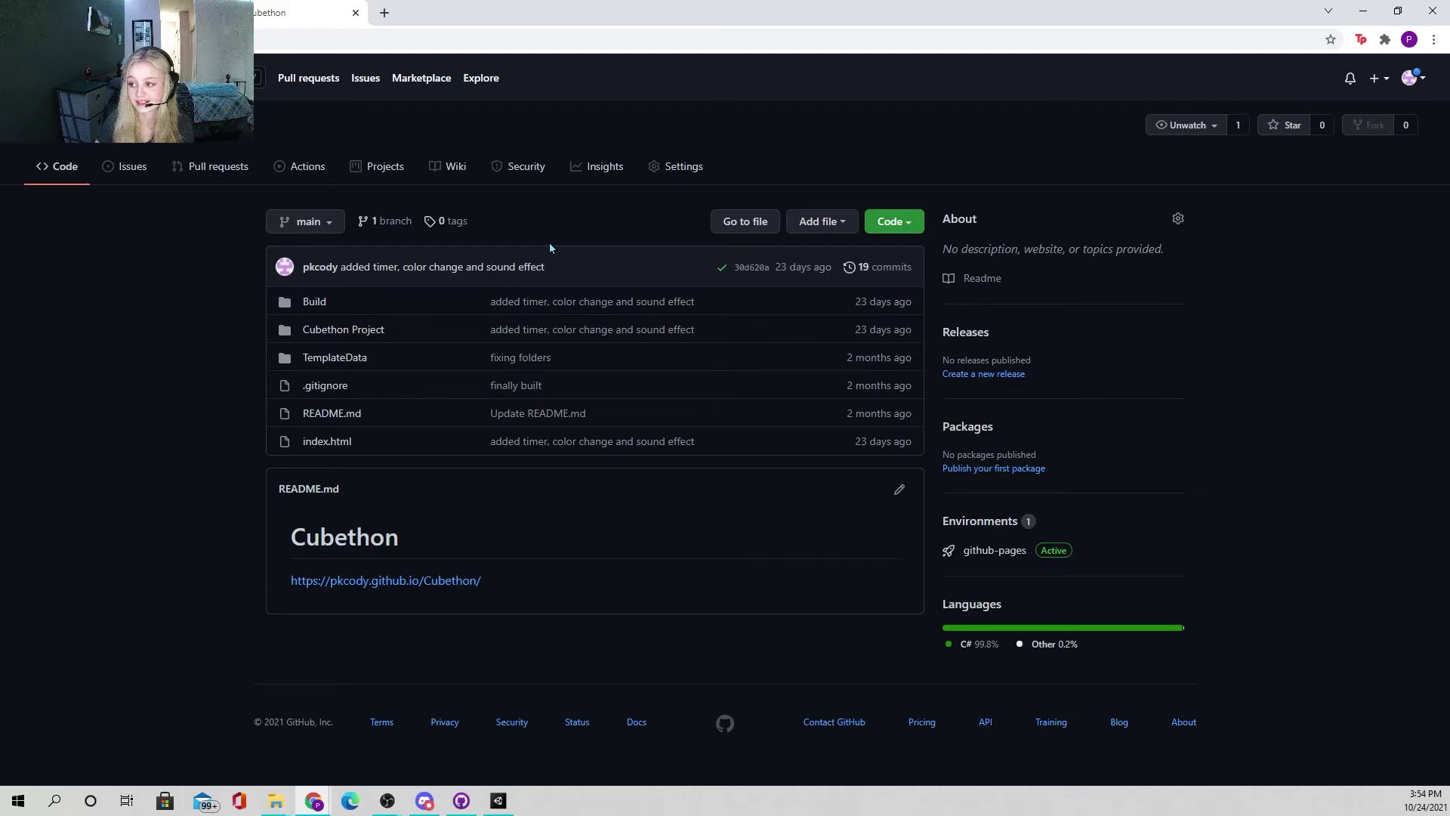
click(876, 268)
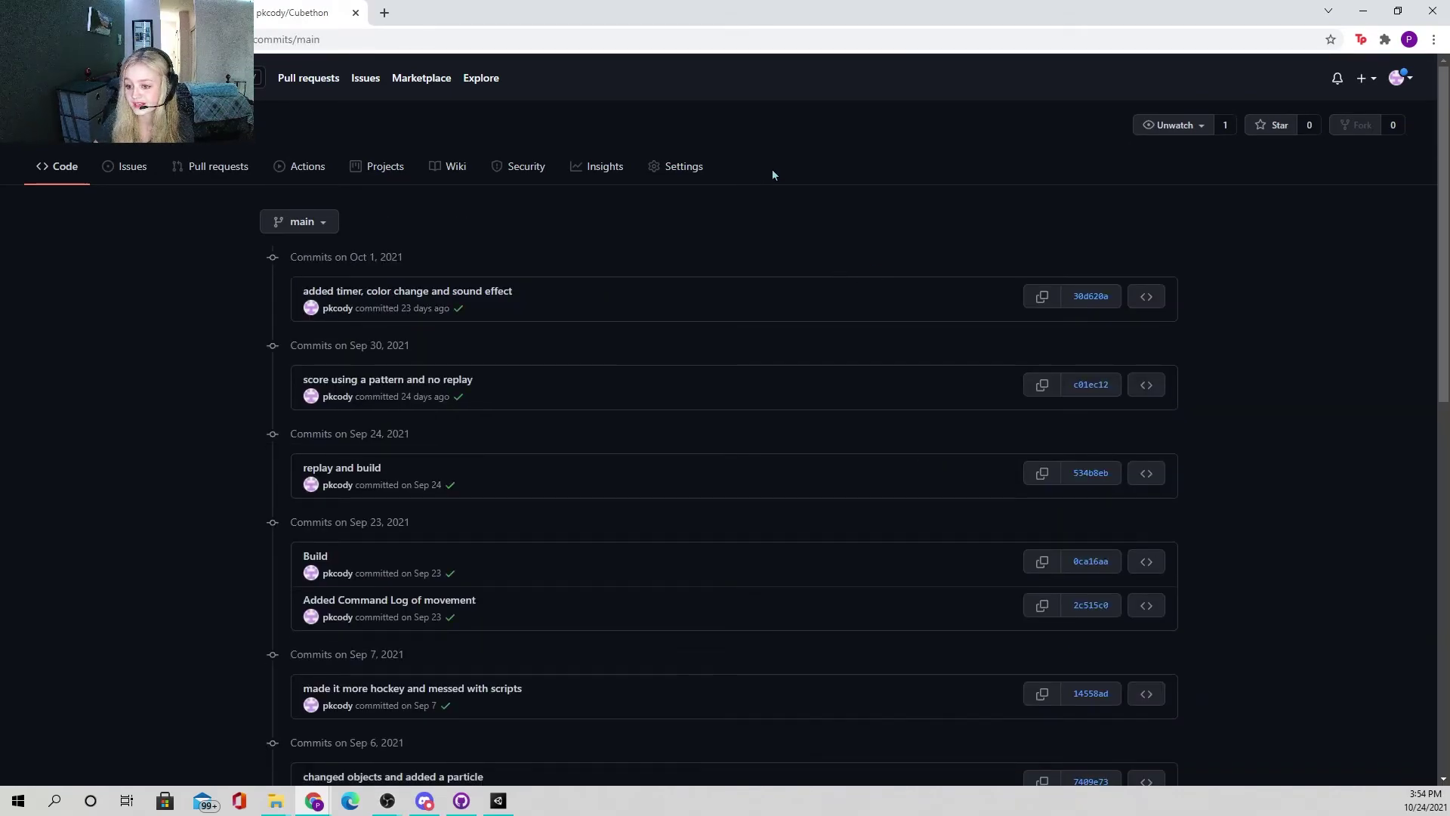
scroll(760, 208, down, 7)
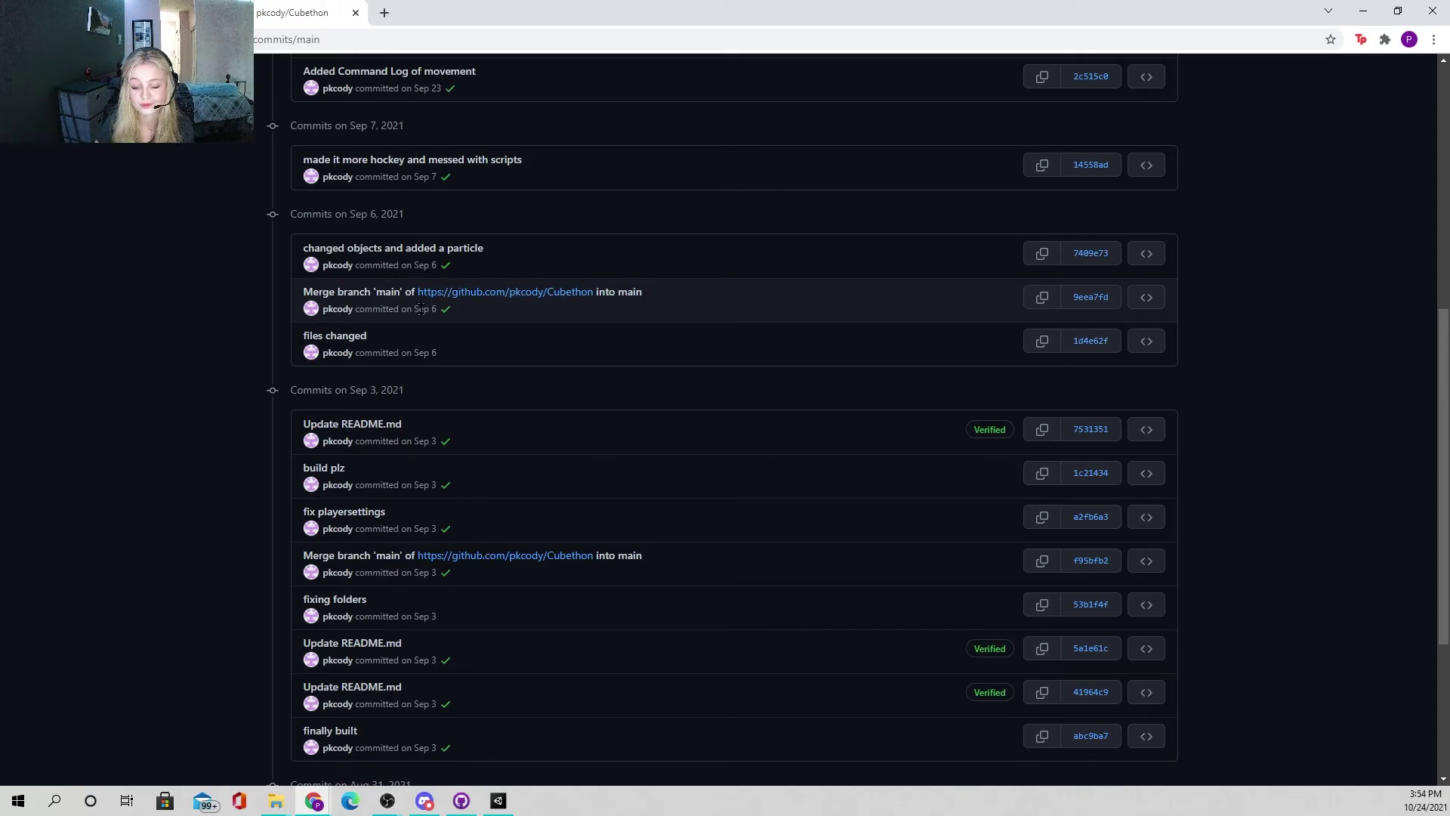
scroll(730, 373, up, 6)
scroll(722, 407, up, 1)
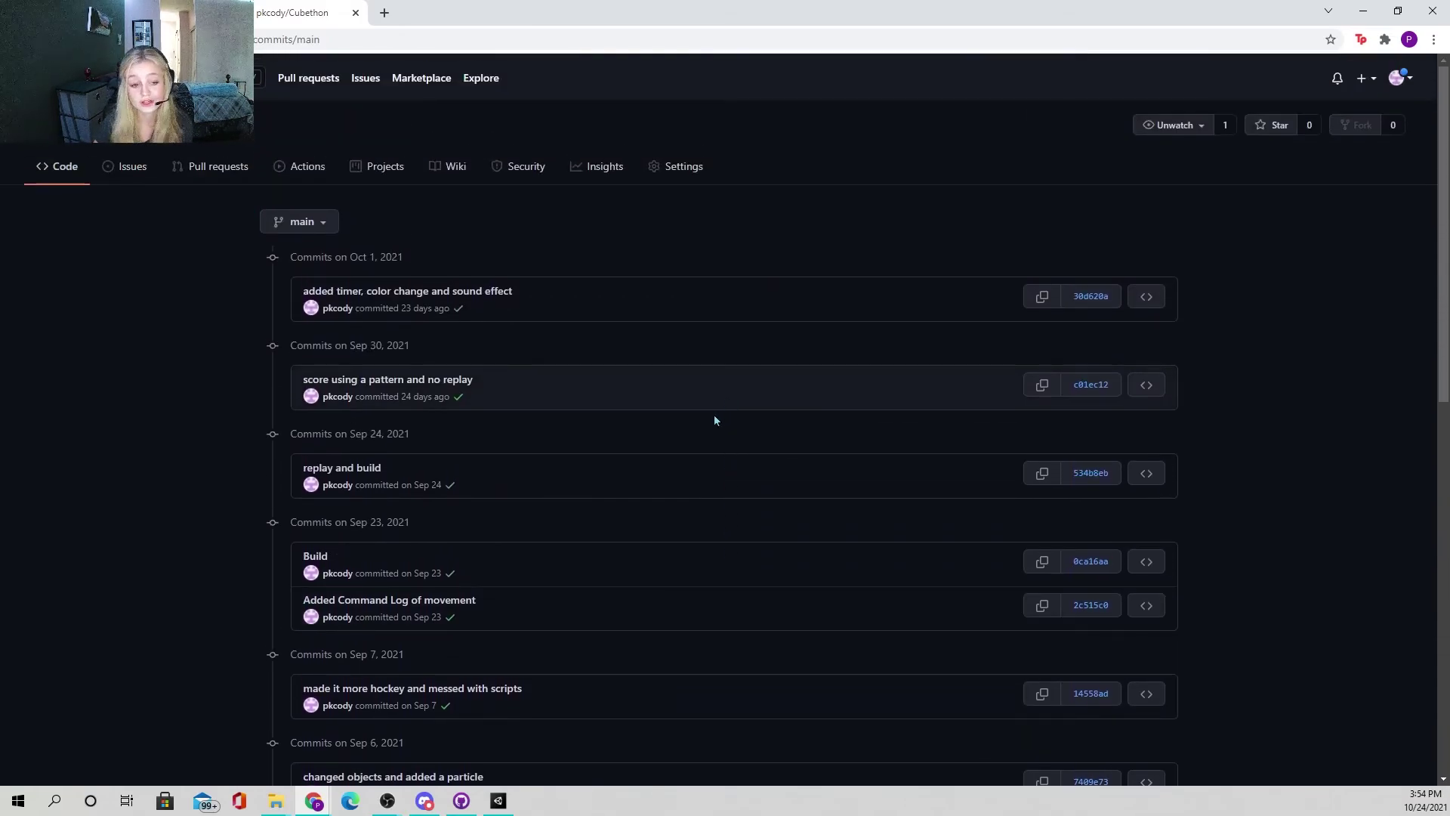
scroll(705, 435, down, 5)
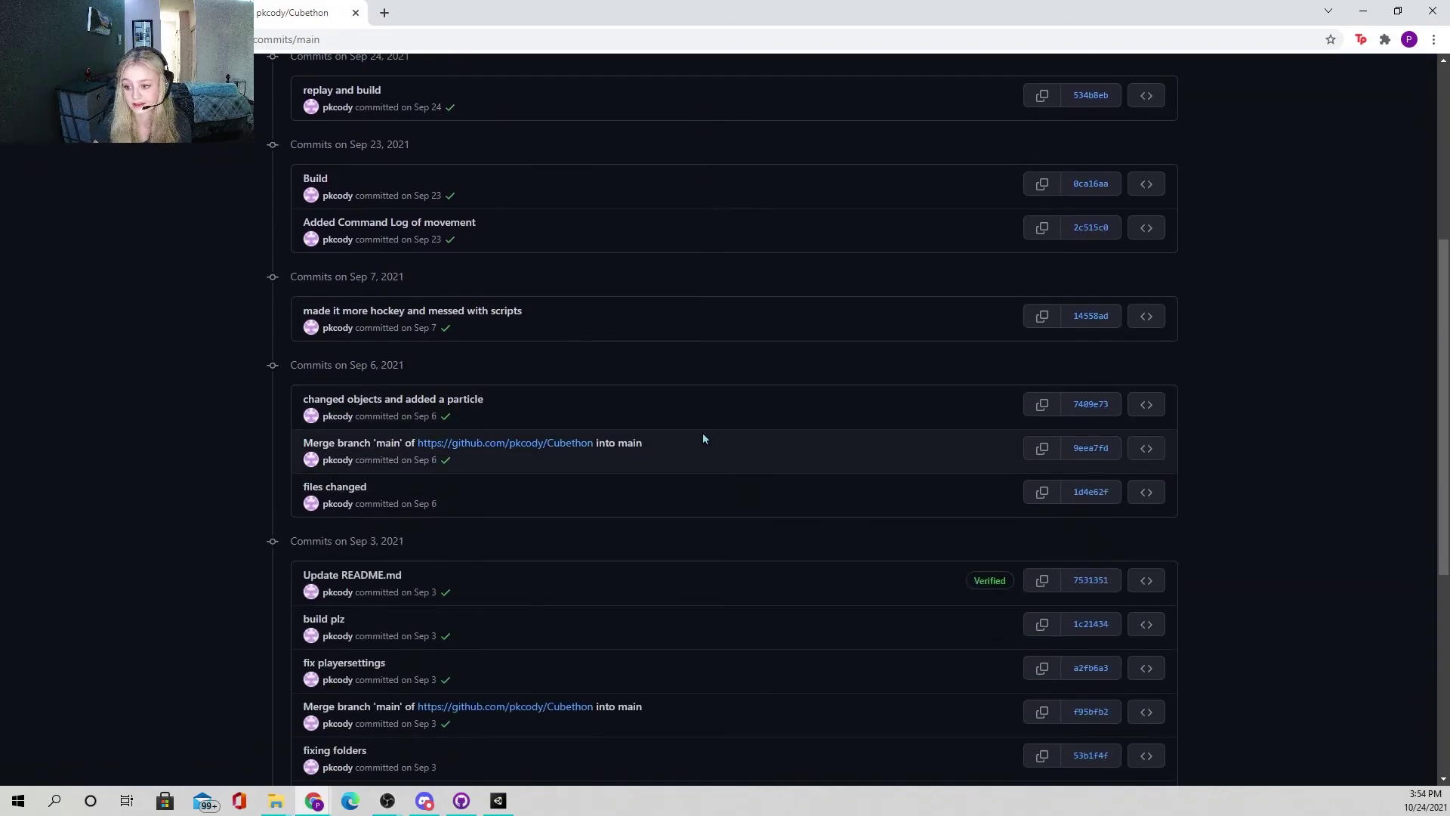
scroll(699, 443, down, 2)
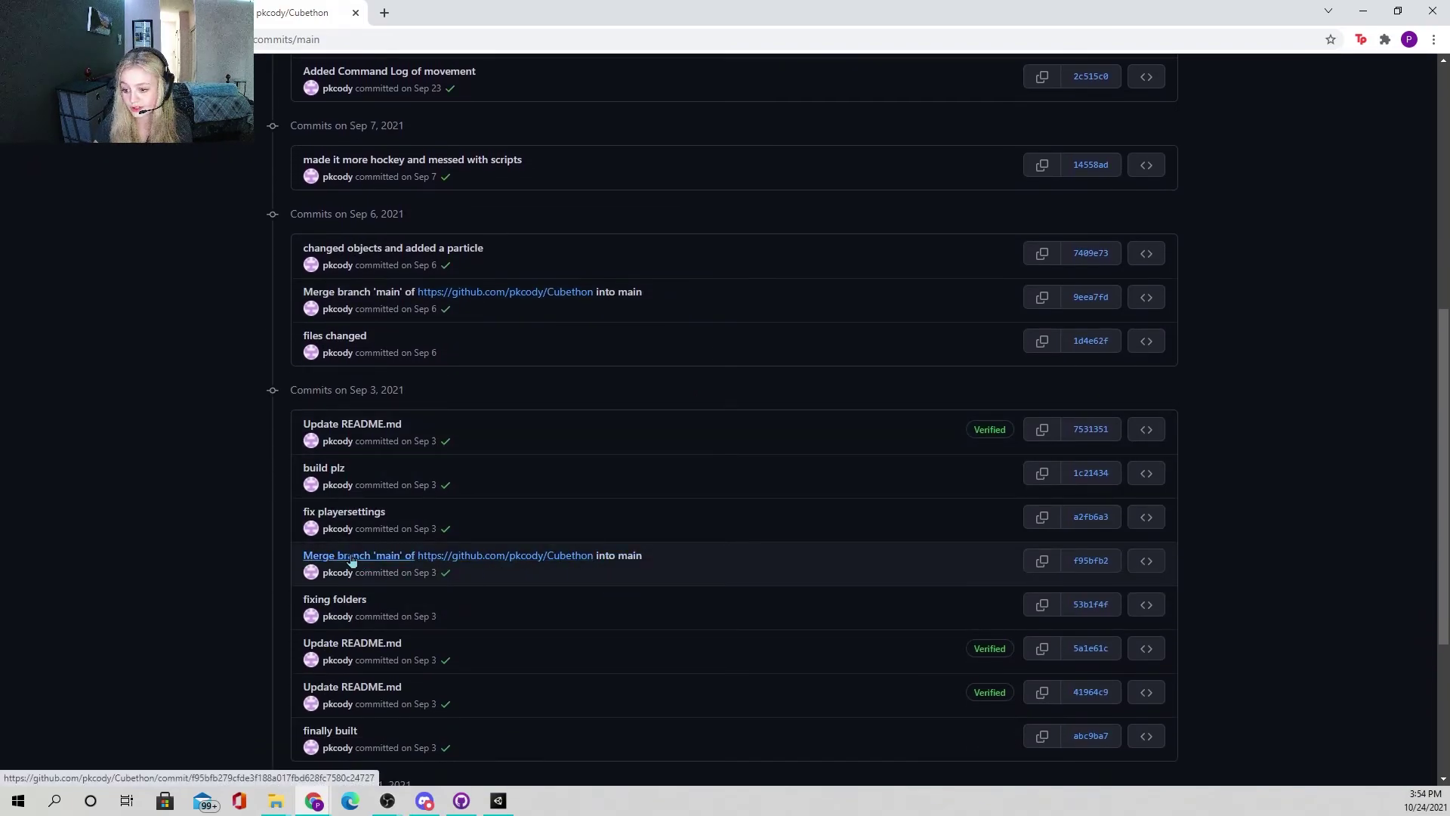
Step: Examine the changed files of the "fixing folders" commit in Cubethon, and return to the commit history on main
click(343, 604)
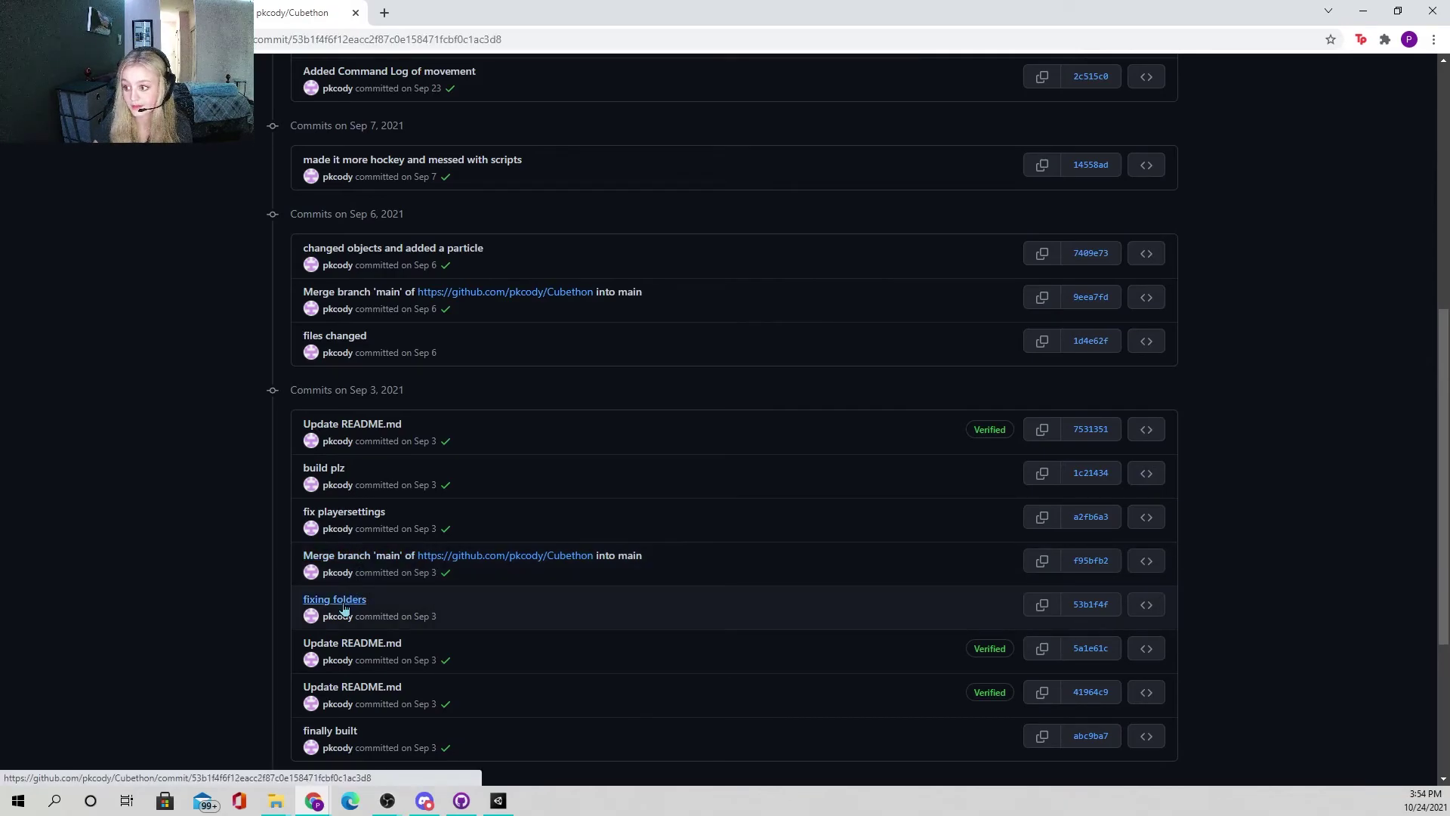
scroll(887, 337, down, 4)
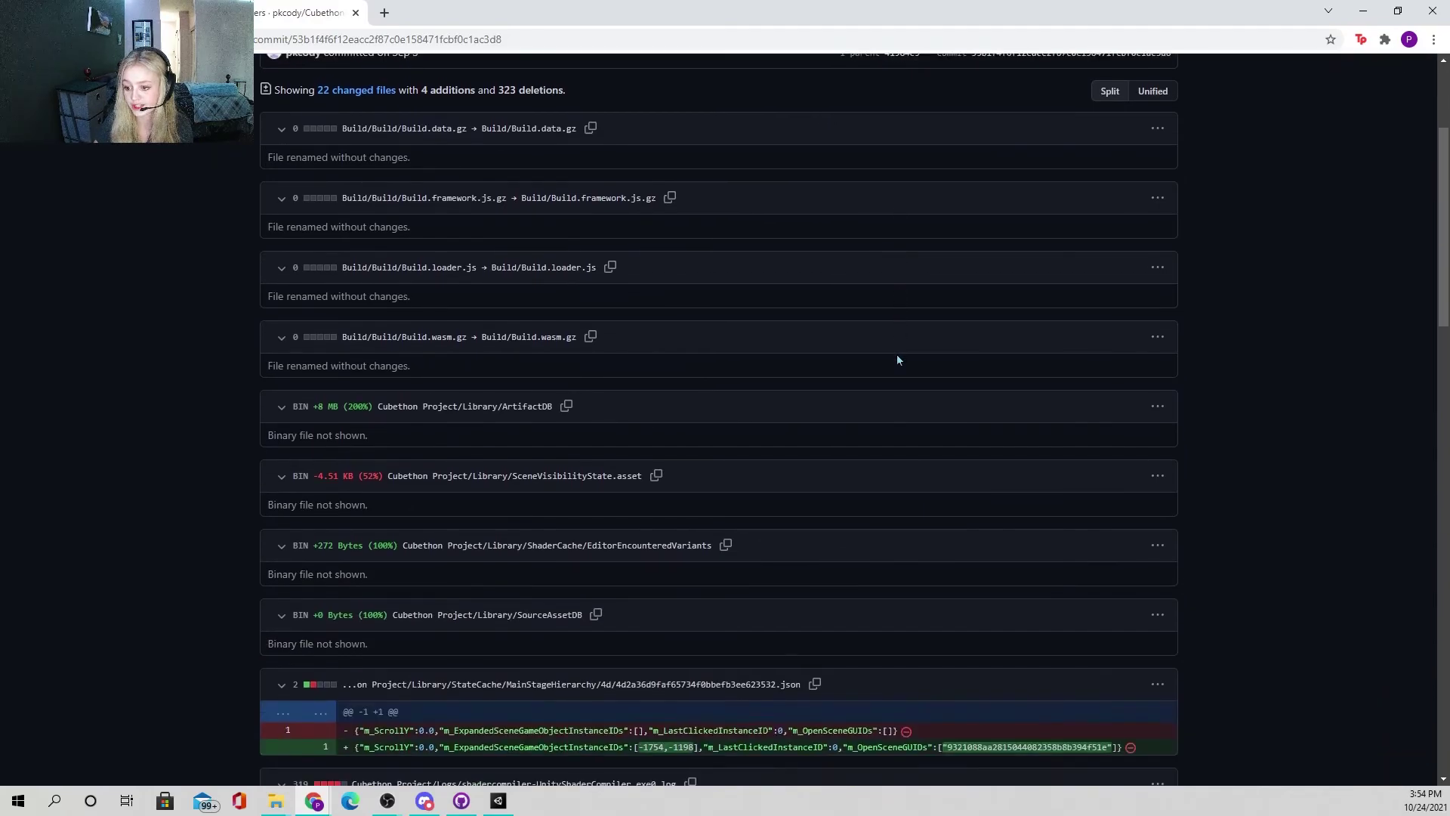
scroll(877, 396, down, 8)
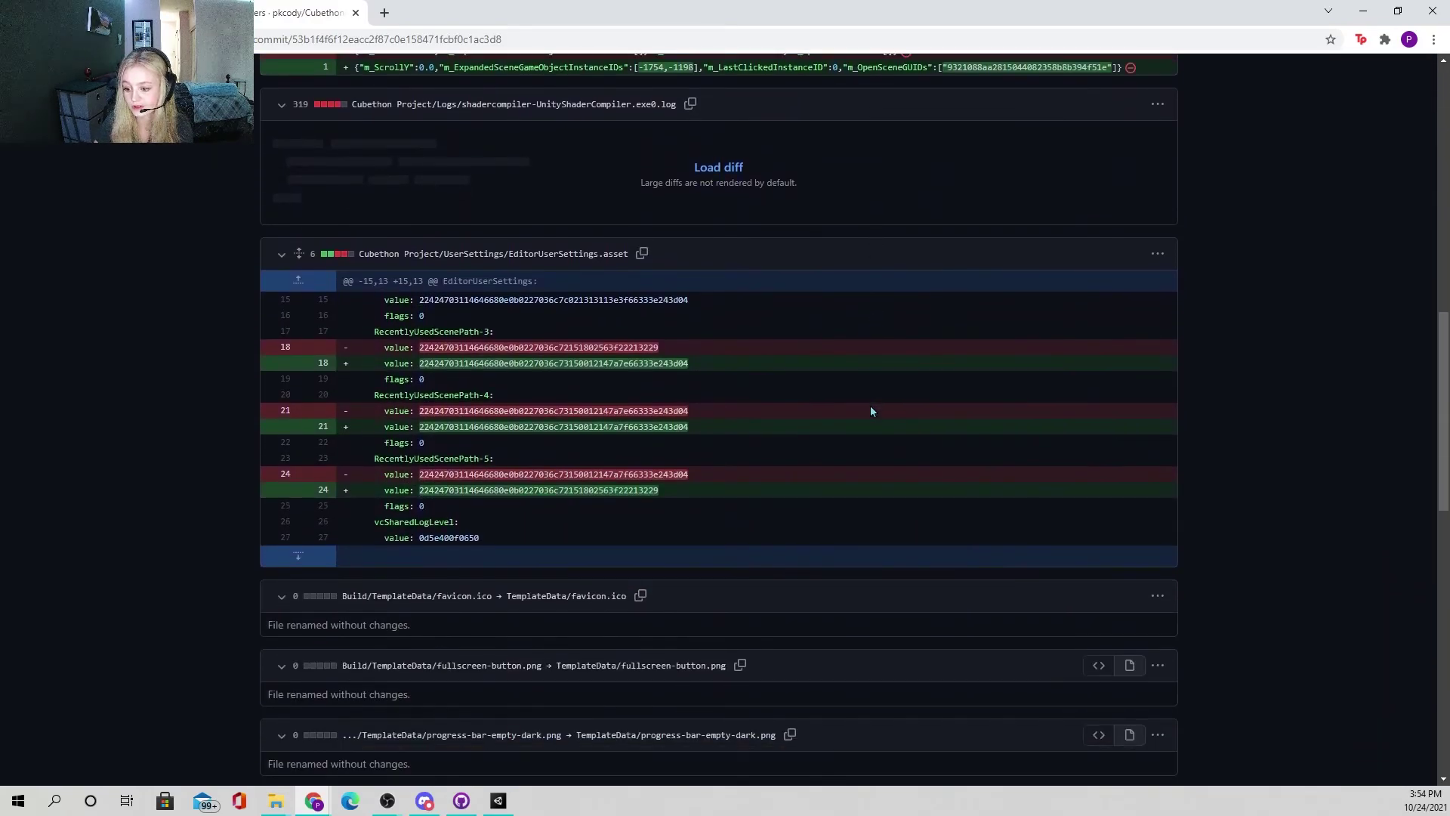
scroll(868, 413, down, 4)
scroll(864, 415, up, 20)
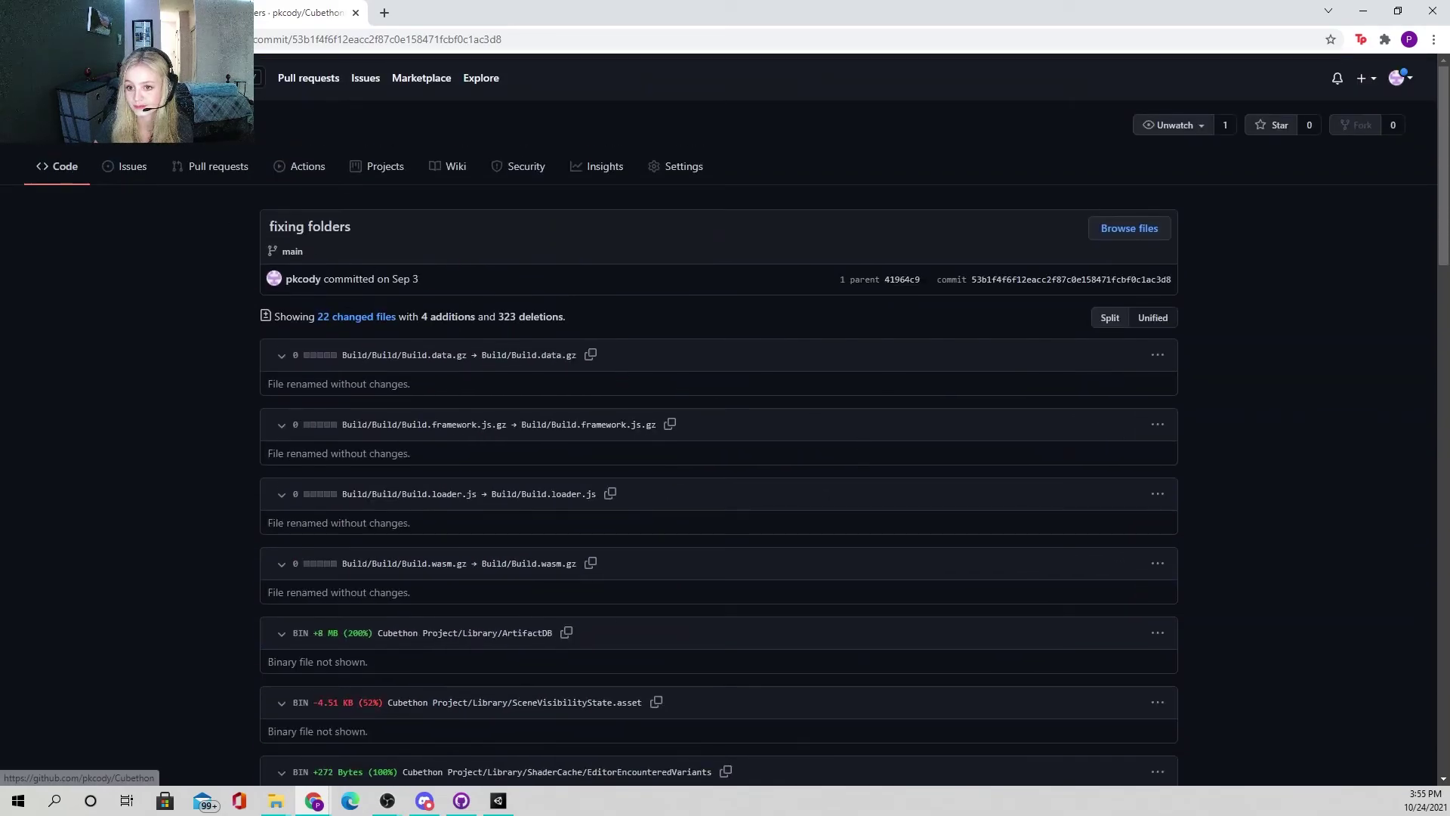
key(alt+Left)
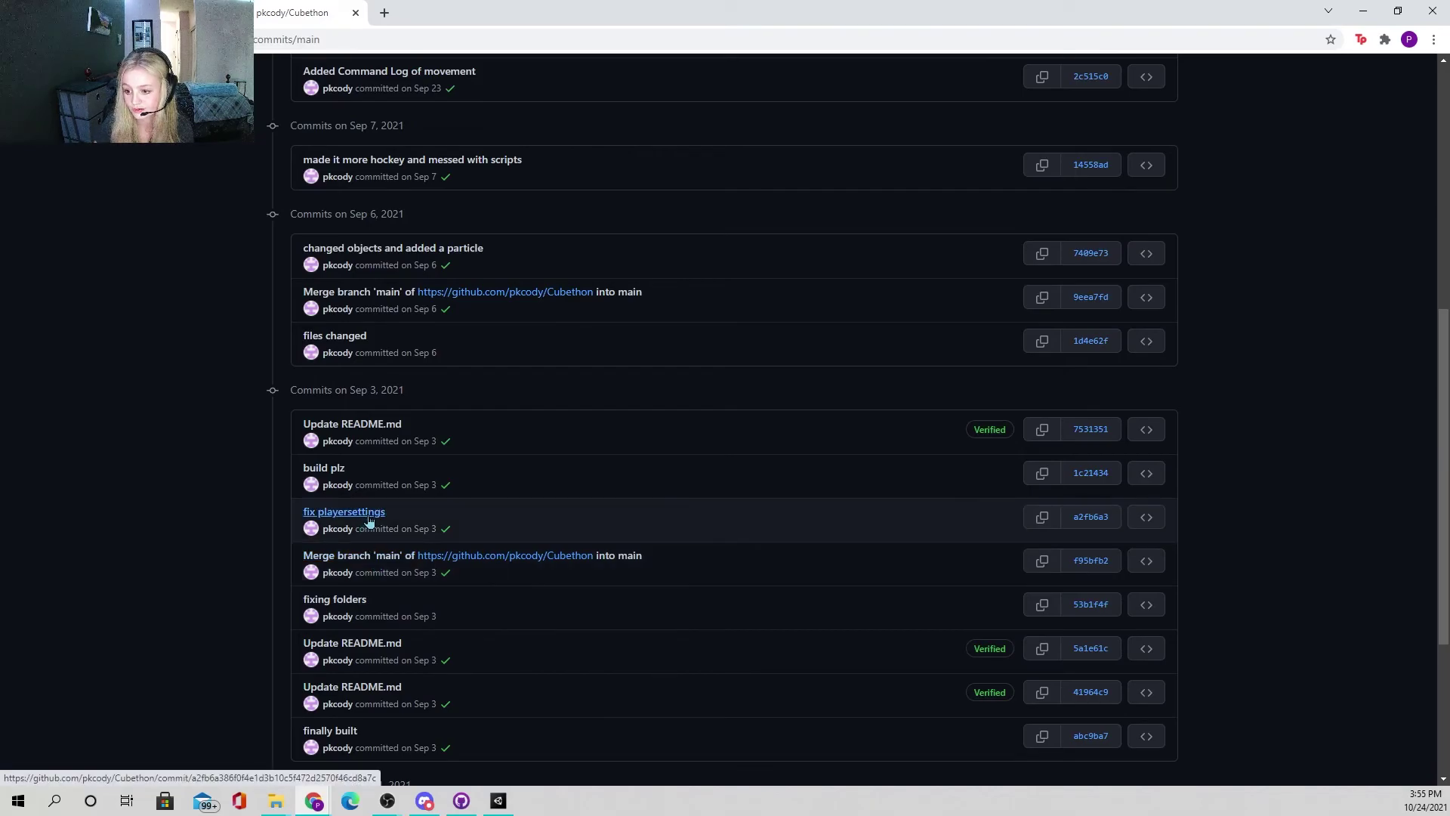
scroll(487, 577, down, 3)
scroll(487, 573, up, 15)
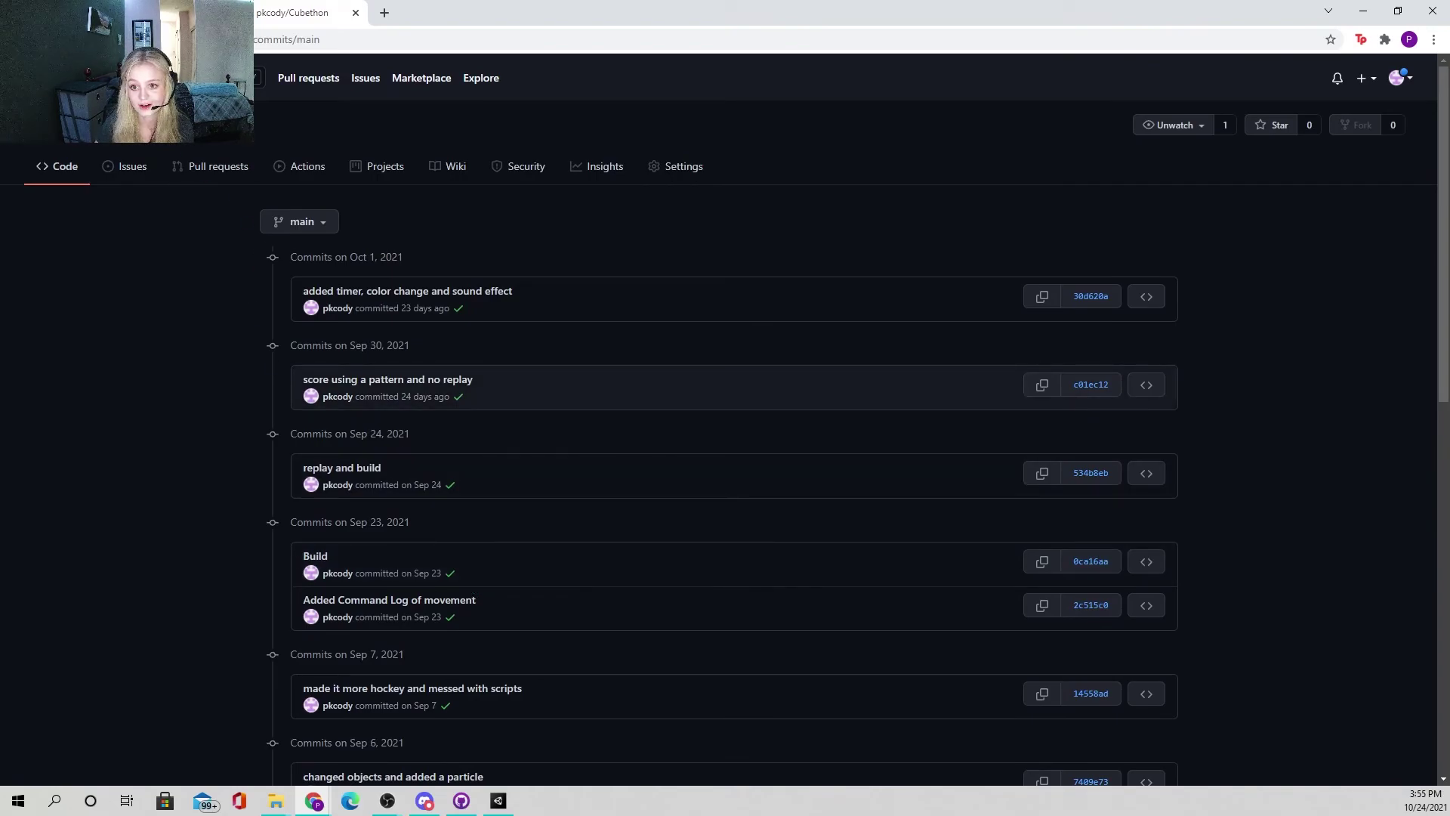
Step: Return to the account's profile page and open the Test-Demo repository from its repository list
click(58, 126)
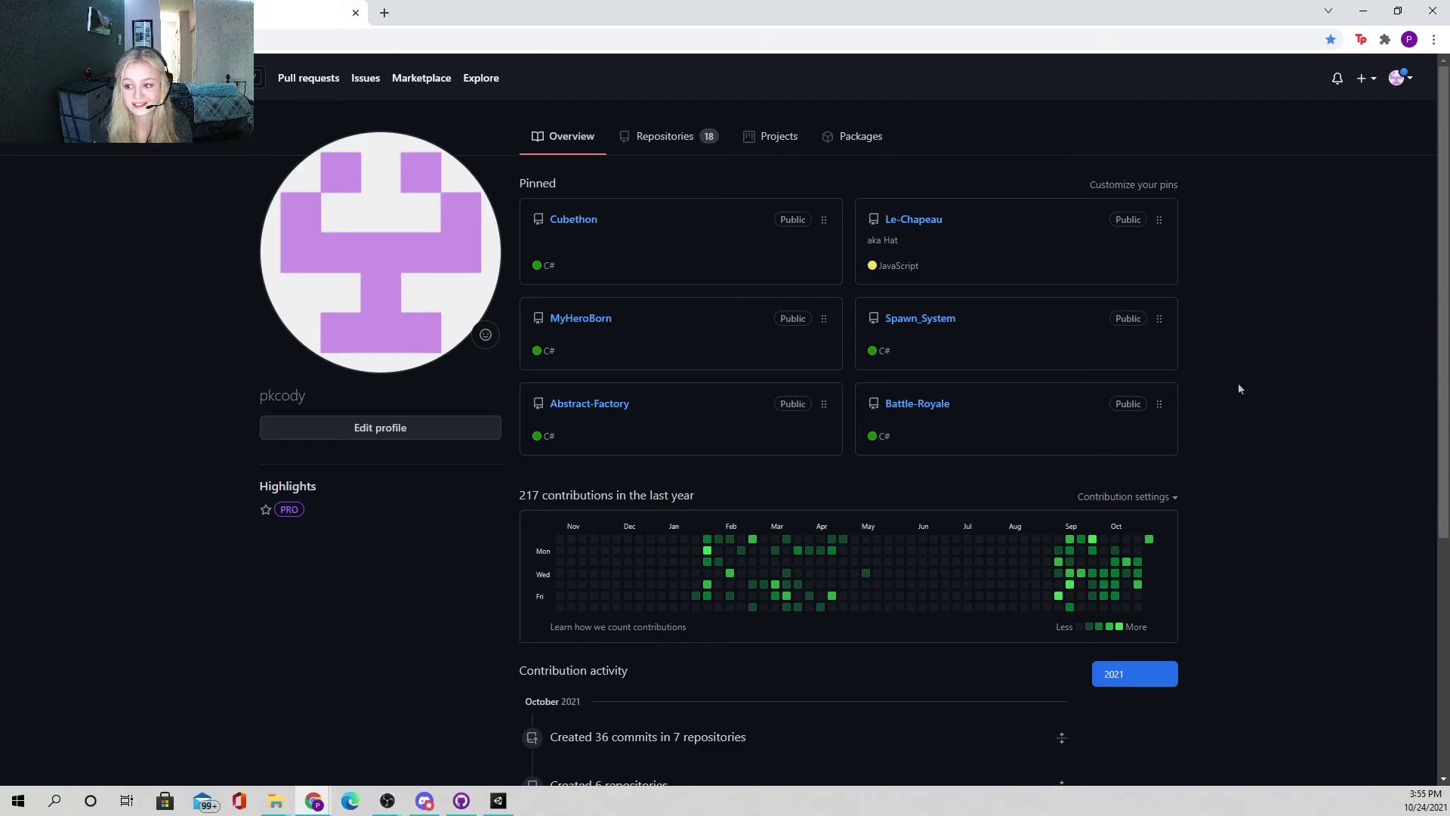
click(665, 138)
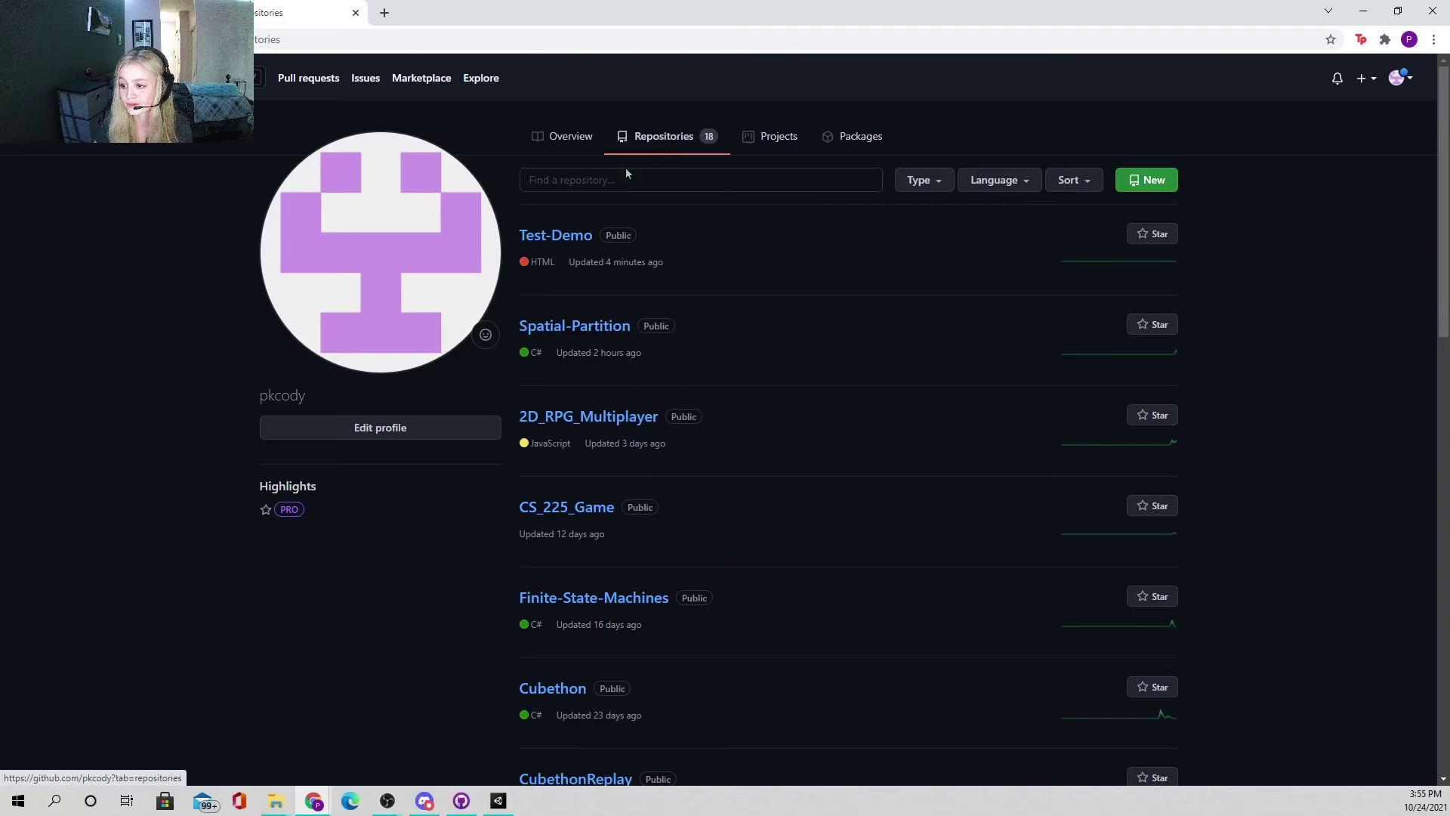
click(558, 235)
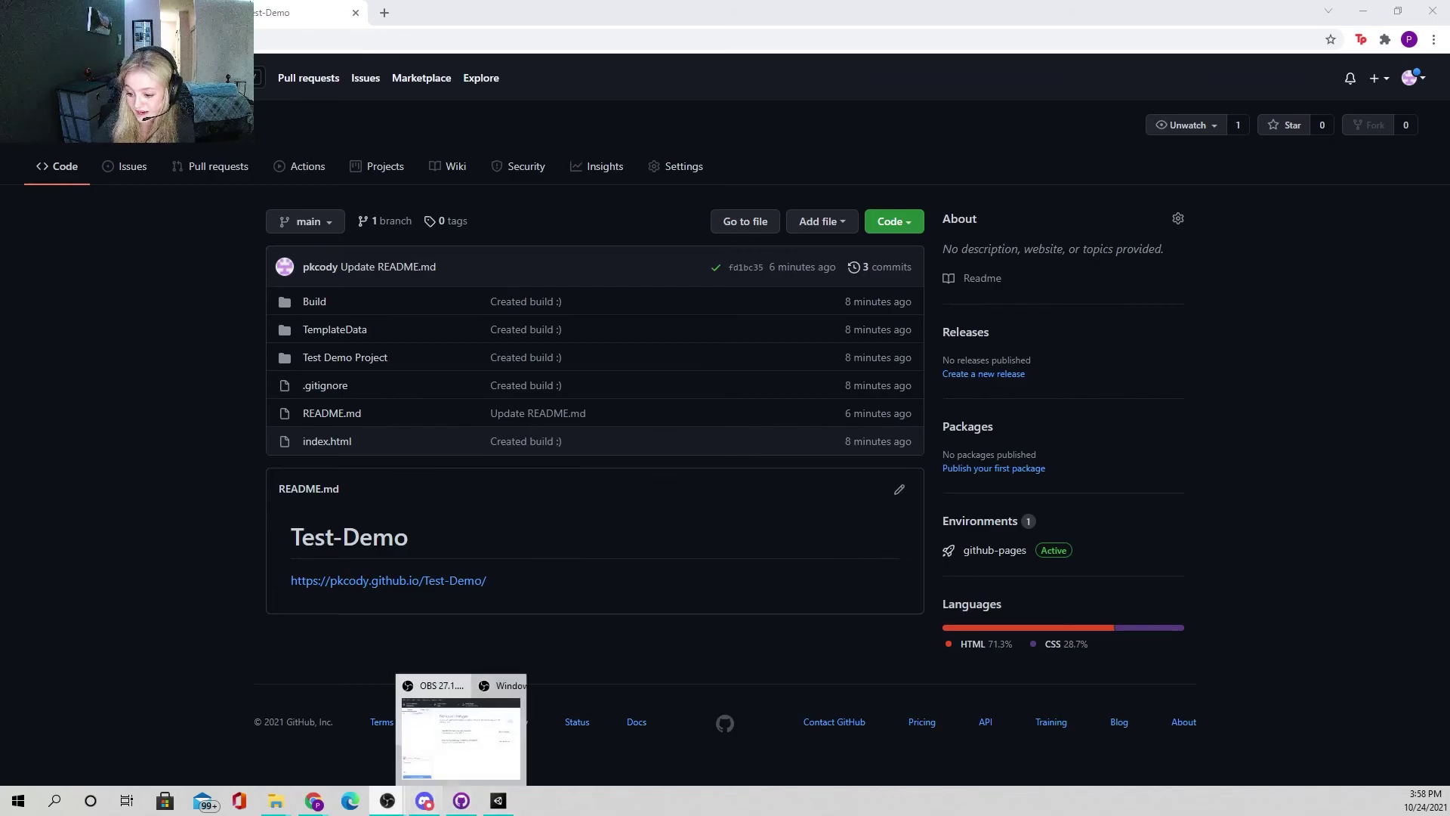
Step: Switch to Unity Hub, view the version choices for a new install, and continue with Unity 2020.3.21f1 (LTS) to its modules
mouse_move(313, 801)
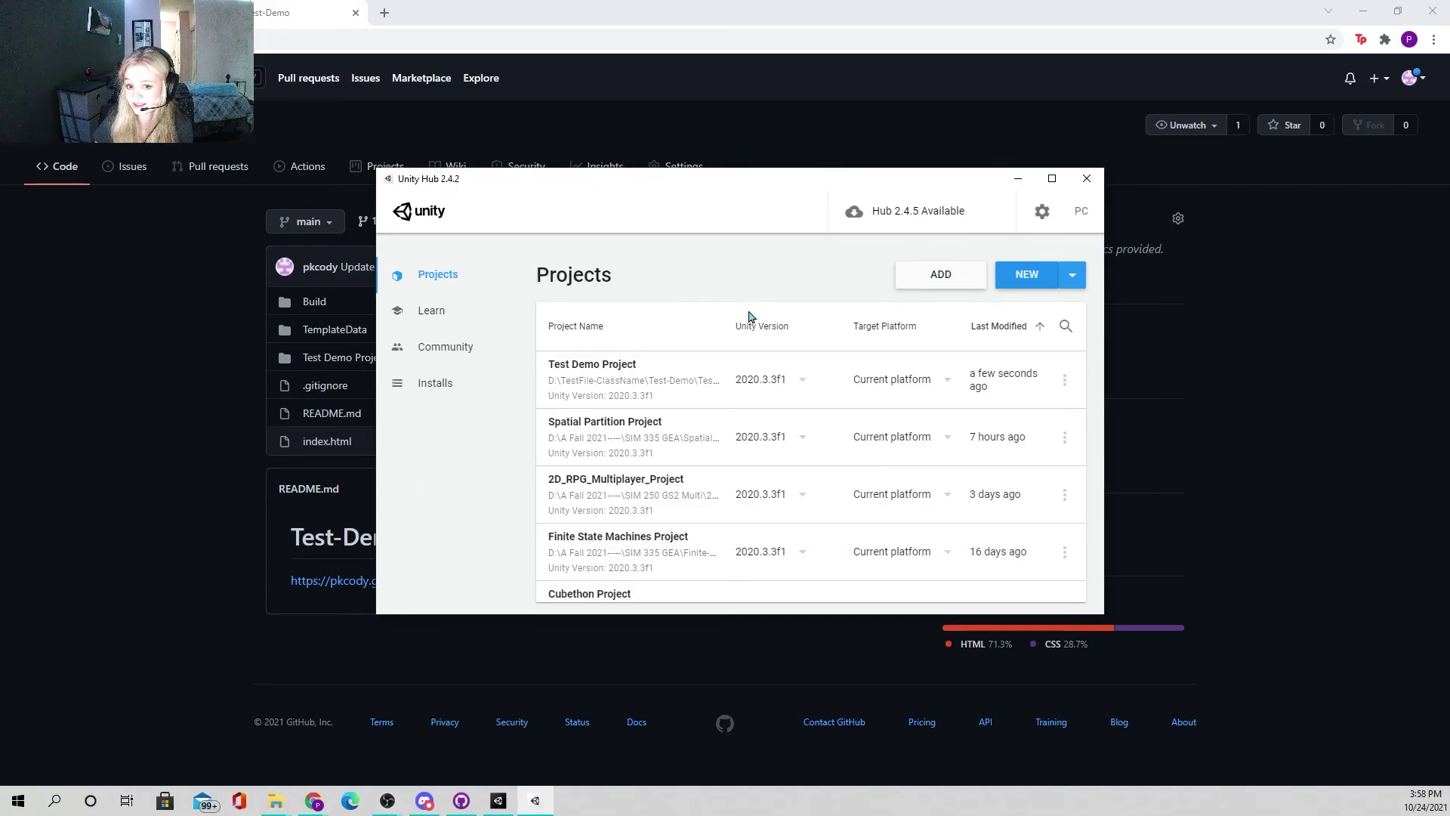
click(436, 387)
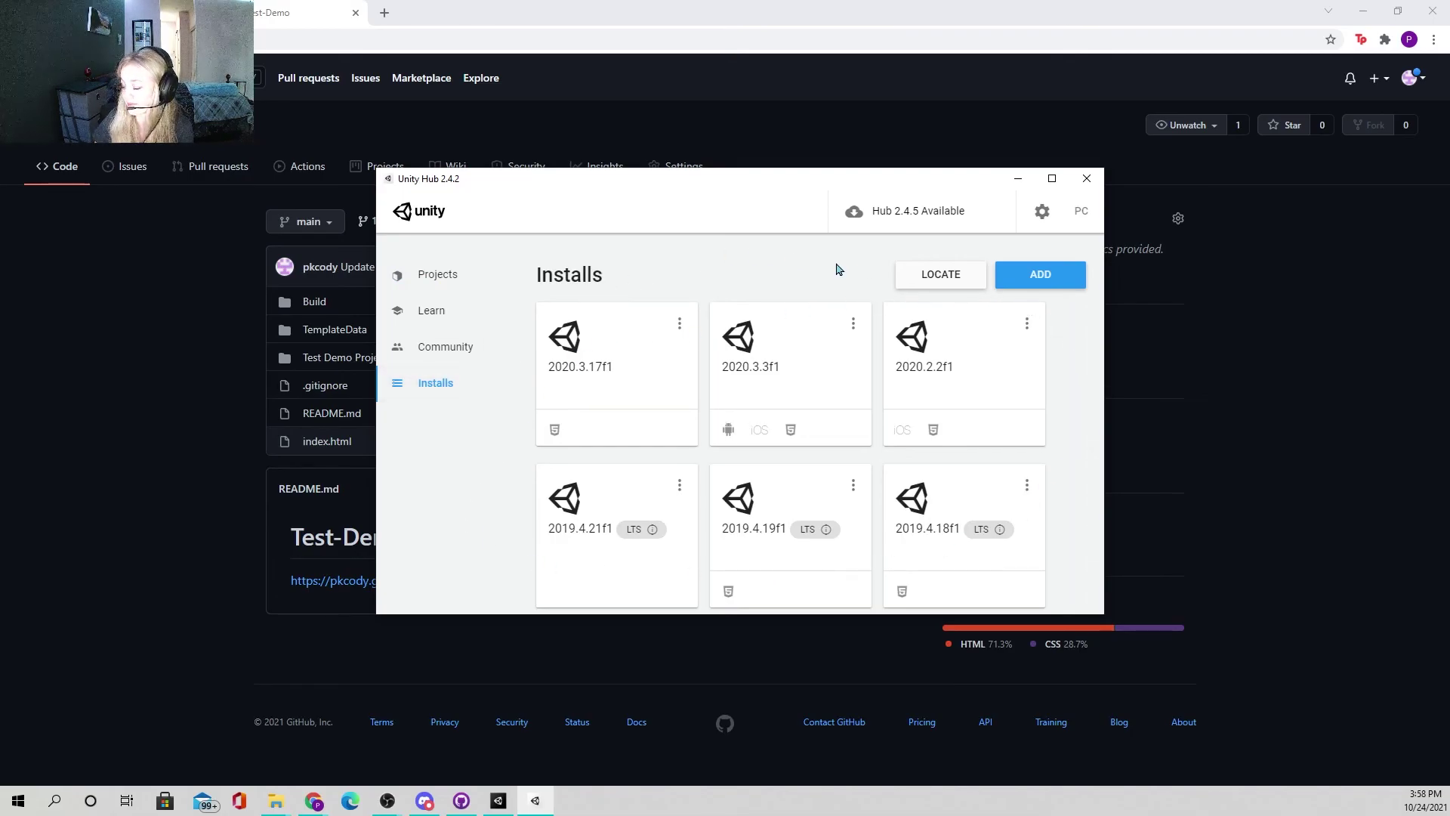
click(1038, 290)
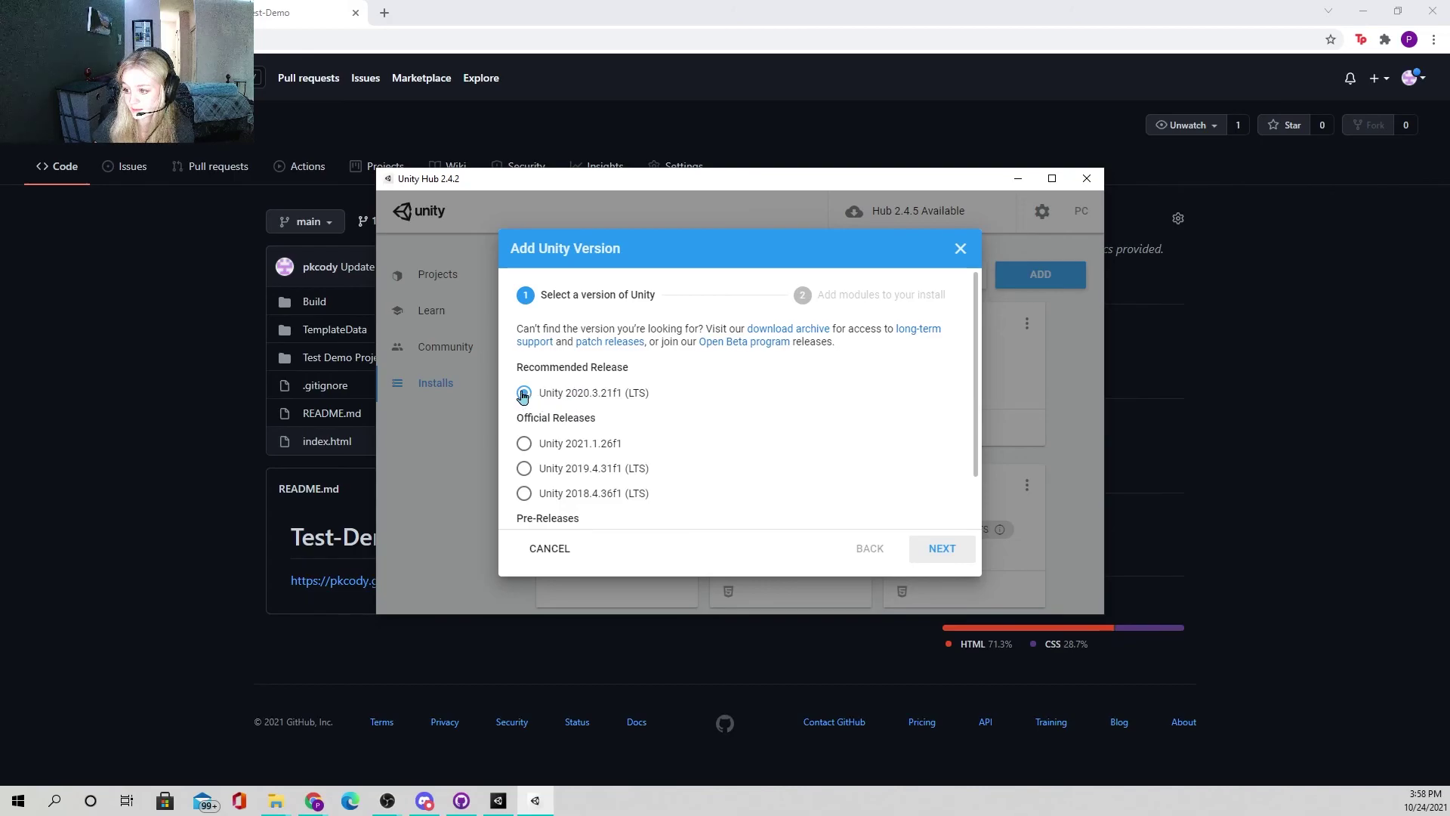
scroll(741, 416, down, 2)
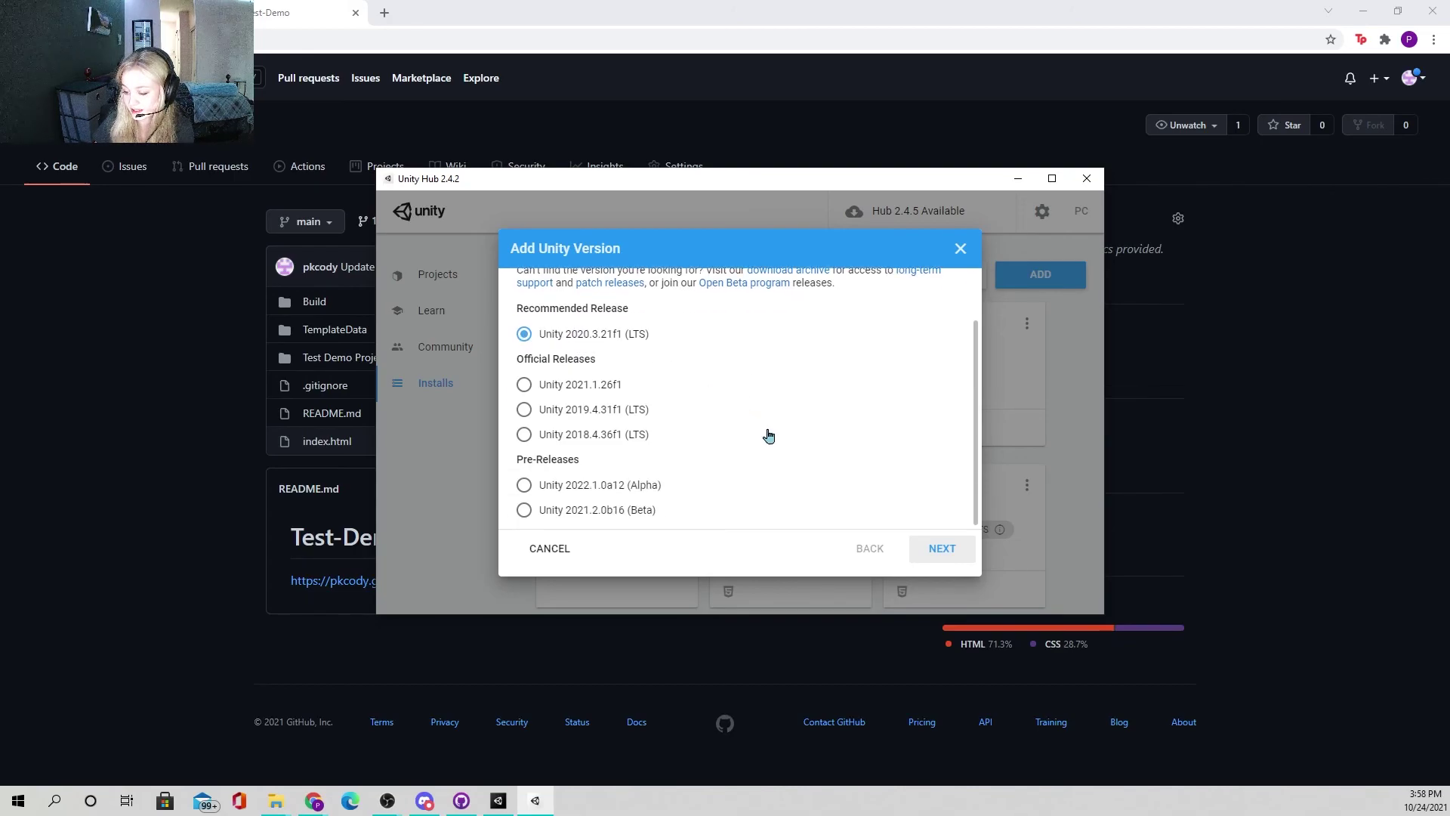
scroll(765, 442, up, 2)
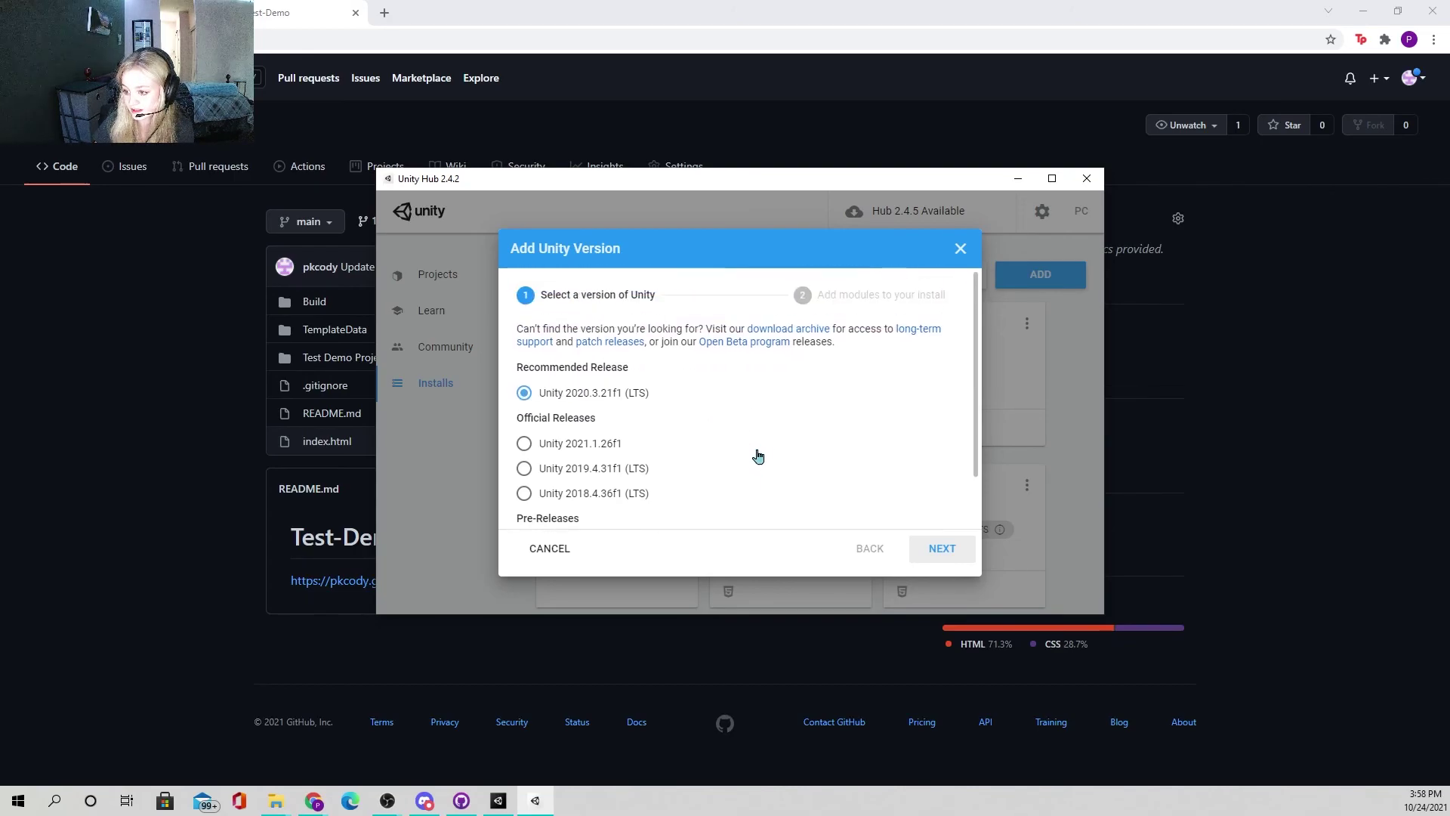
click(941, 549)
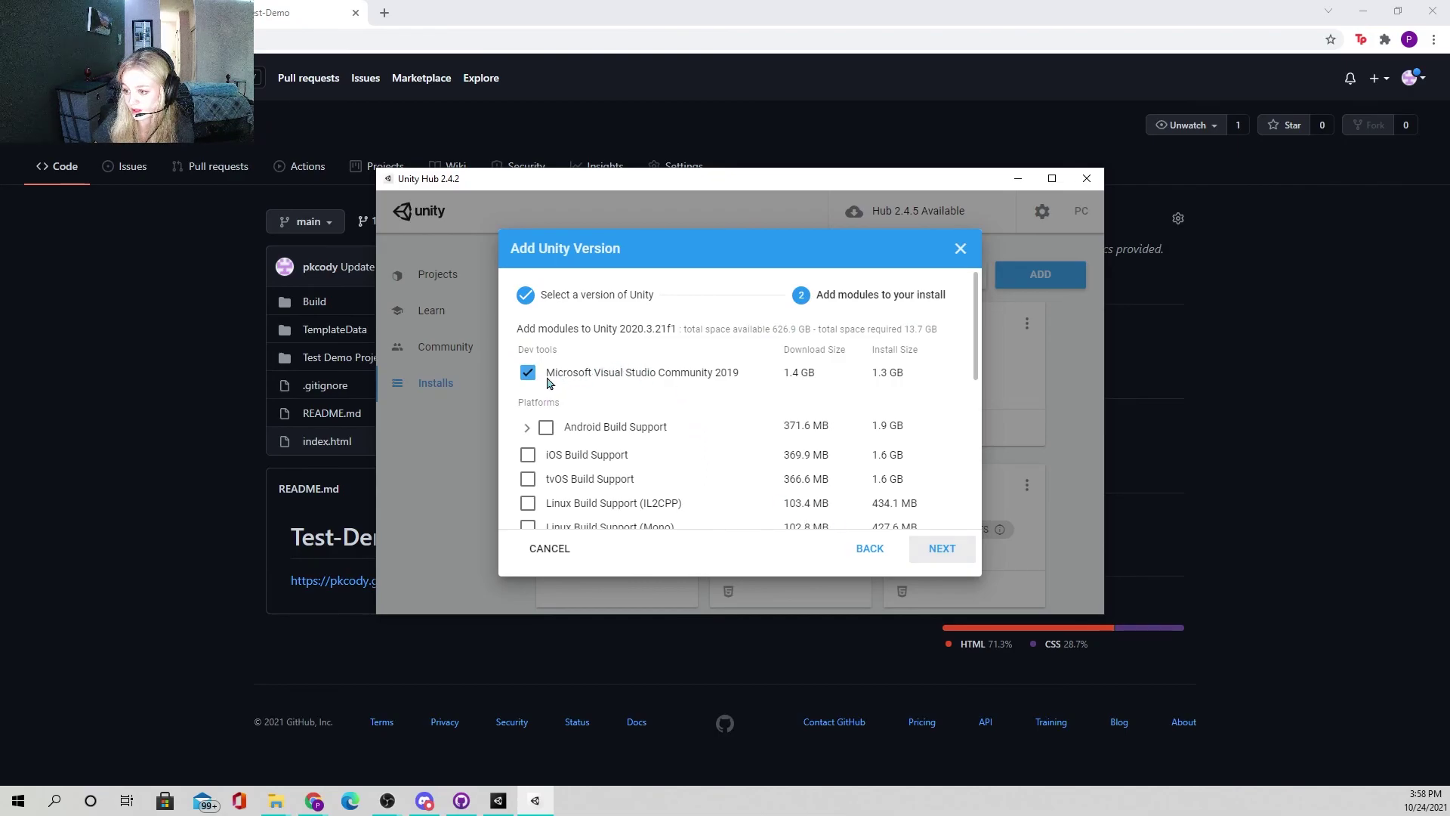
Step: Review the modules offered for the install, including WebGL Build Support, view the Visual Studio license terms, and cancel the installation
scroll(710, 400, down, 3)
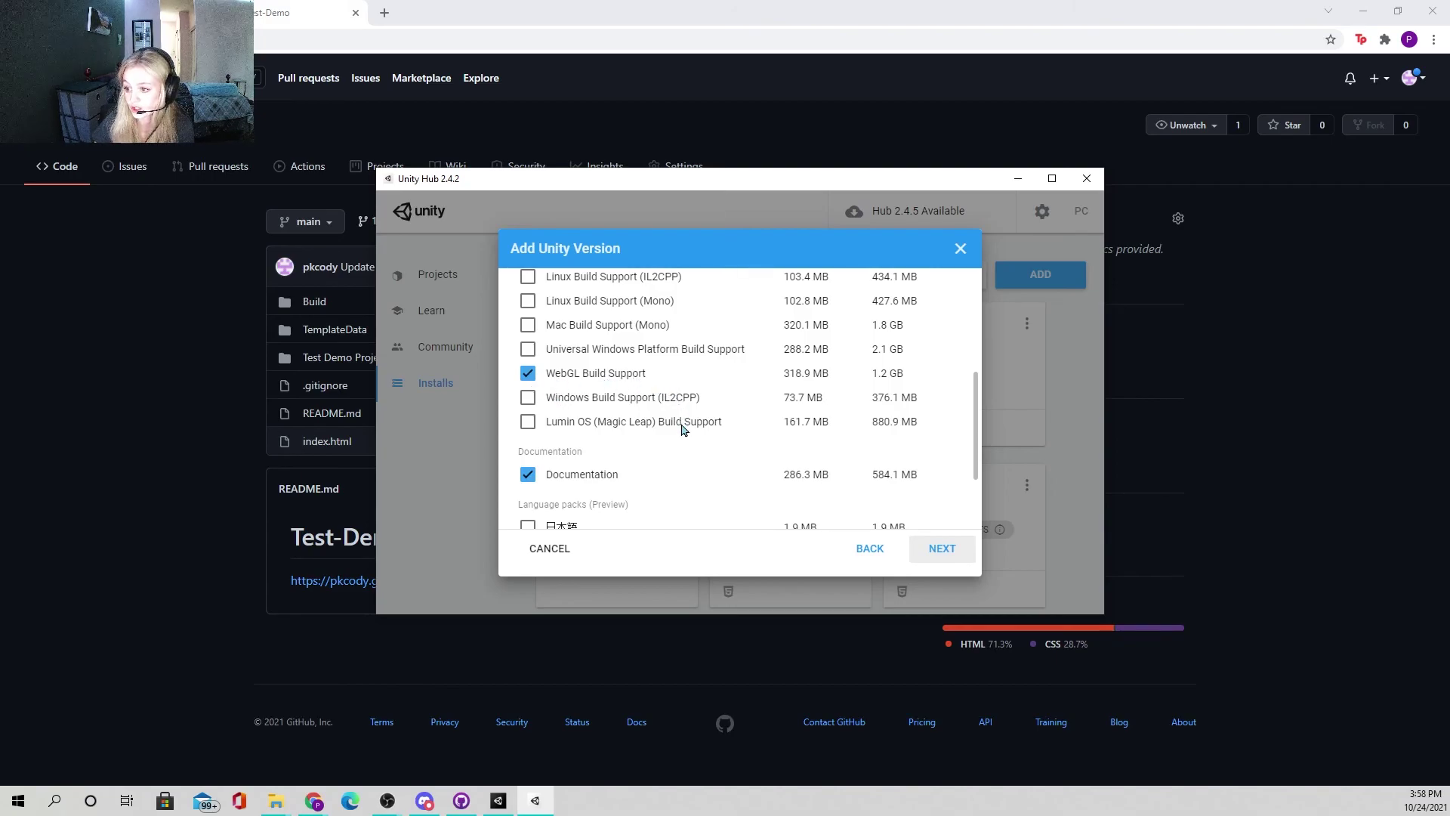
scroll(701, 439, up, 1)
scroll(702, 440, up, 1)
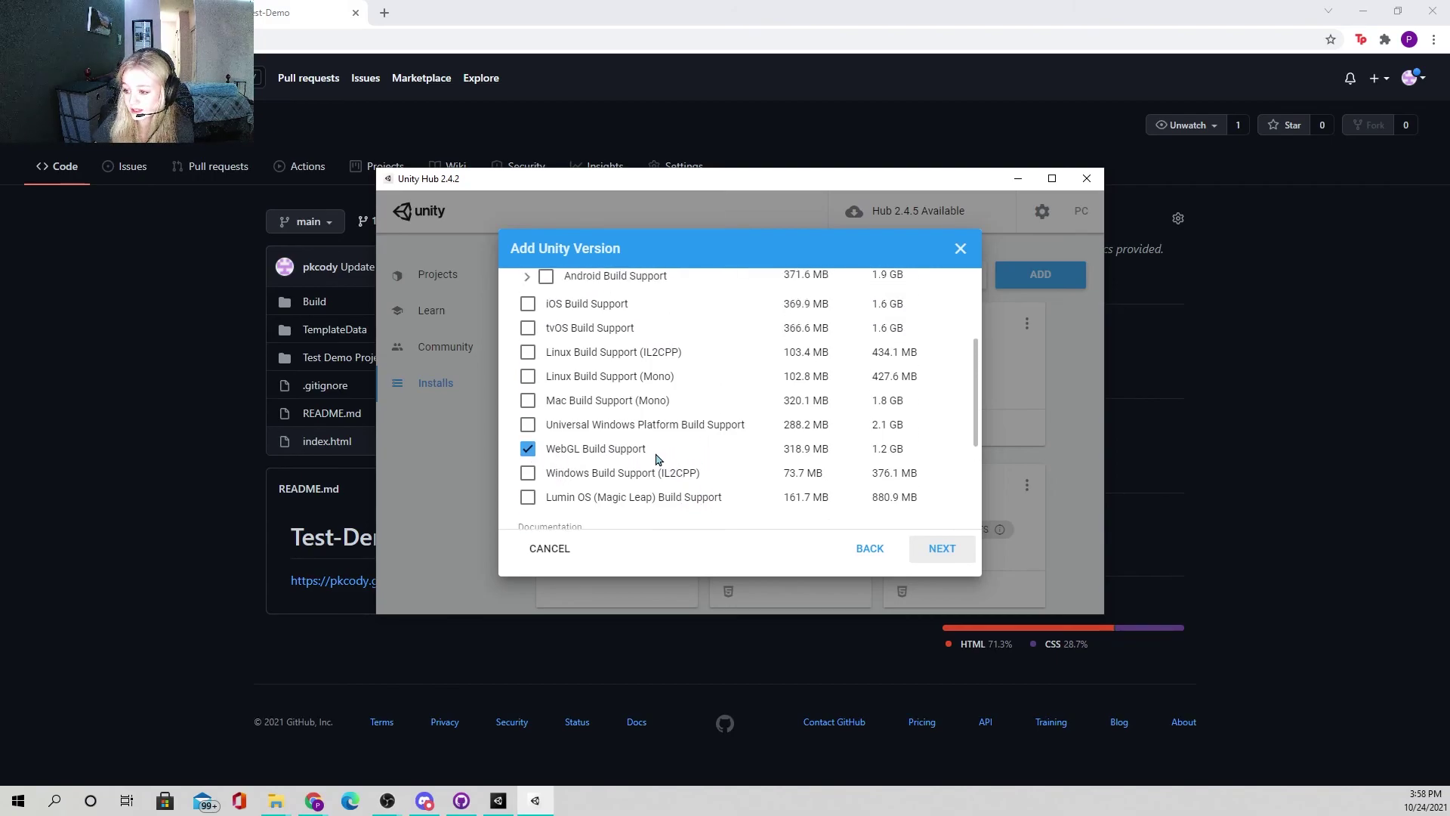
scroll(572, 447, up, 2)
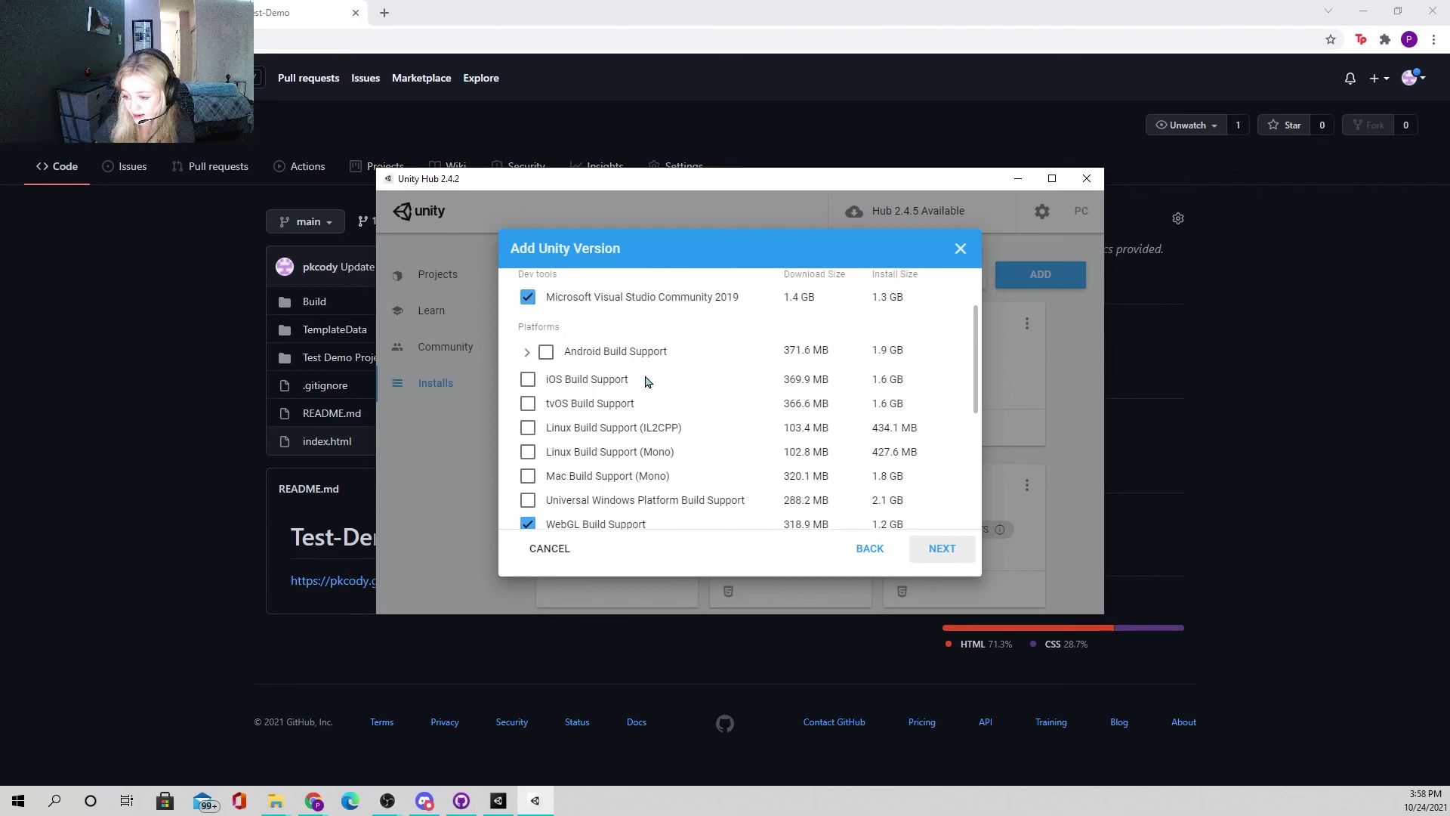
scroll(647, 393, down, 2)
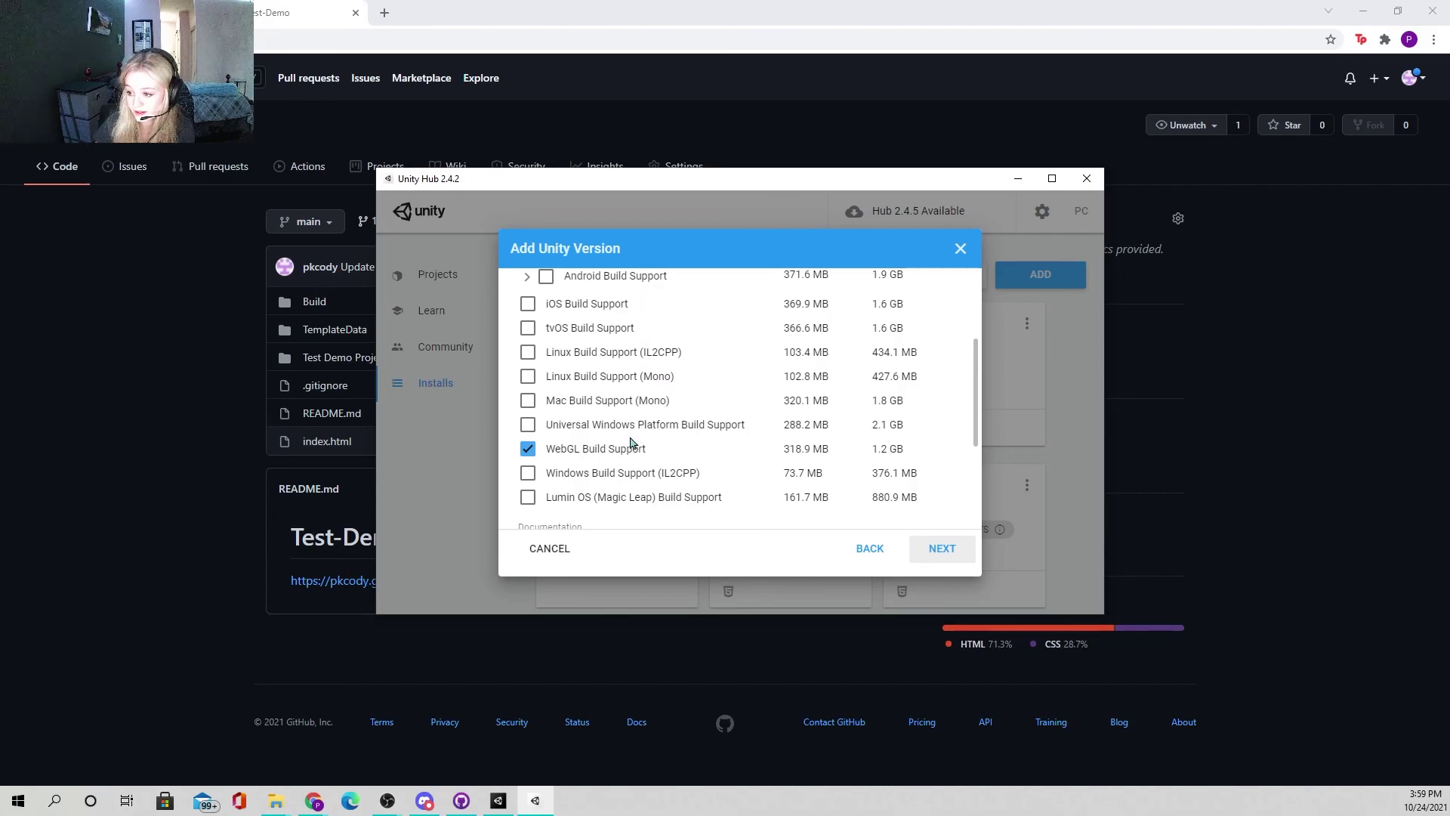
scroll(723, 455, down, 5)
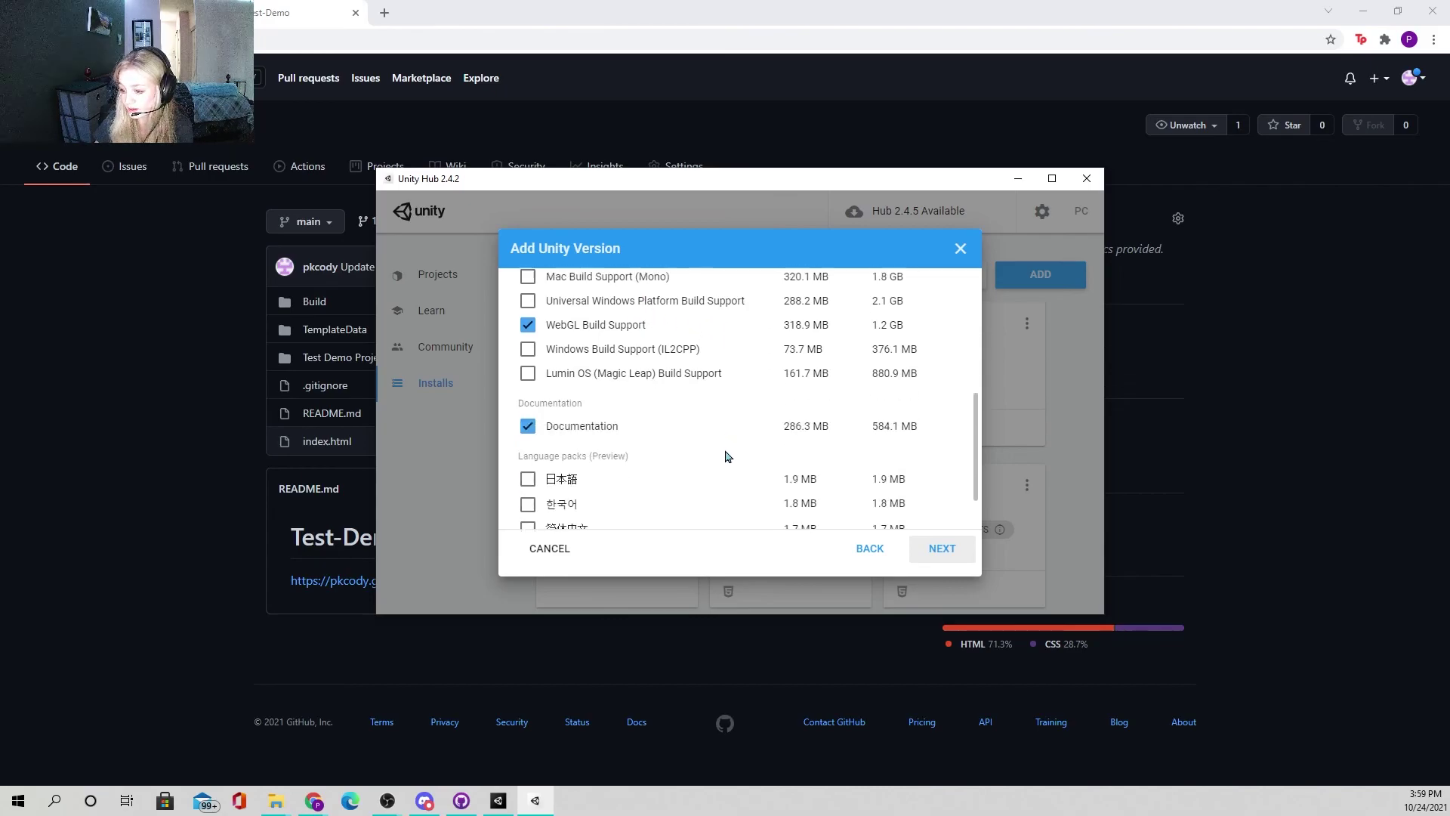
scroll(702, 453, up, 6)
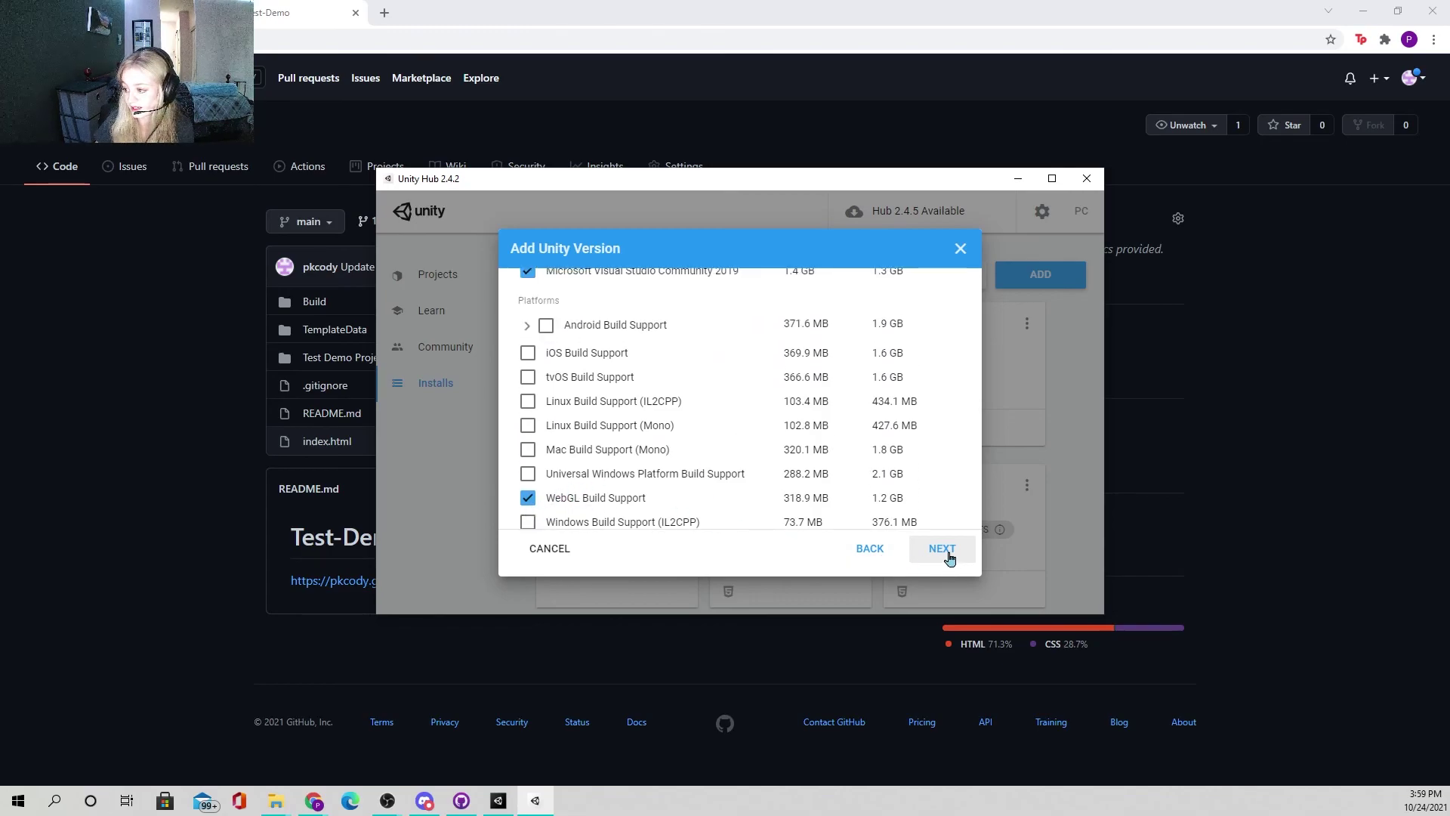
click(925, 552)
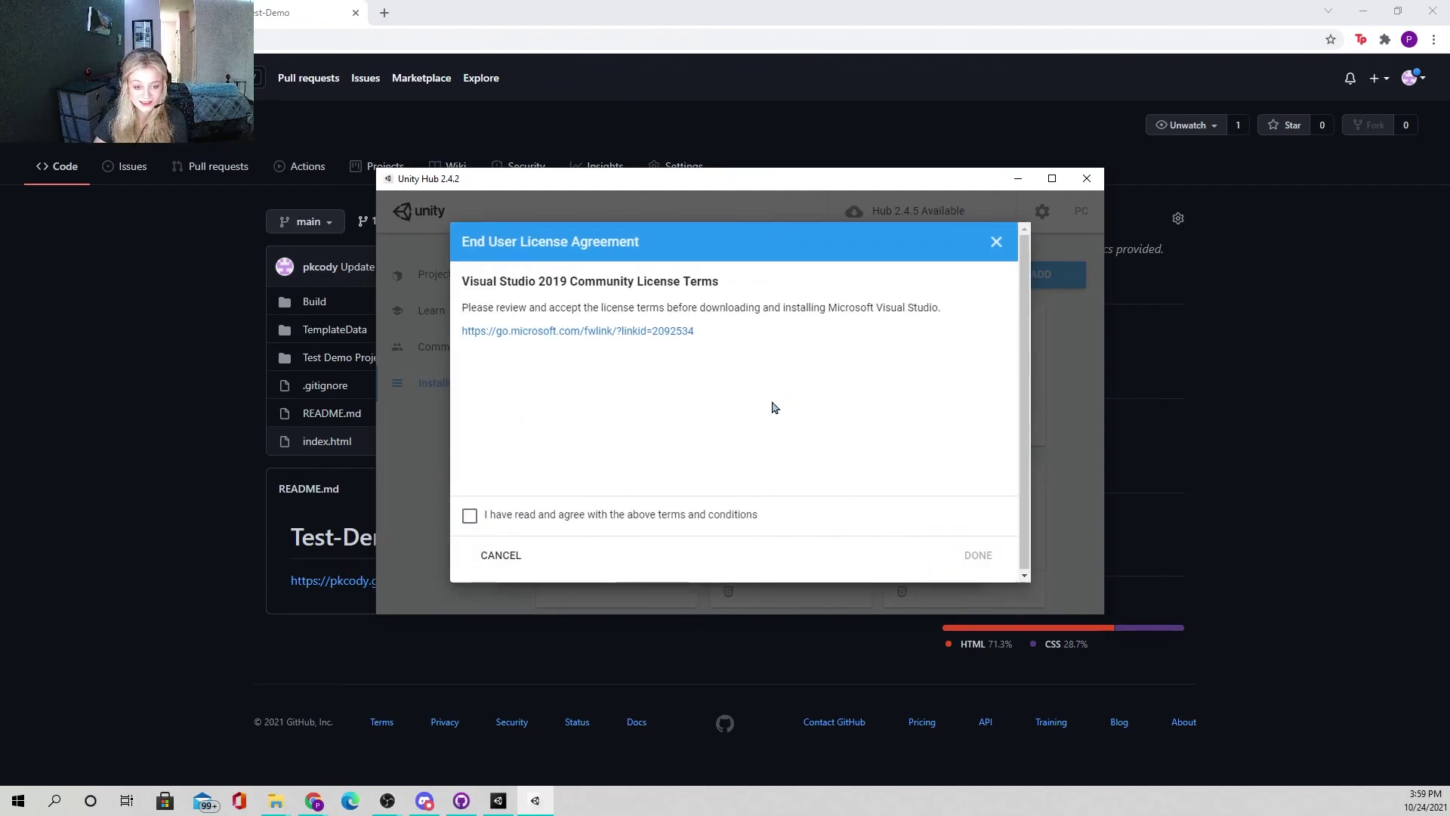
click(501, 557)
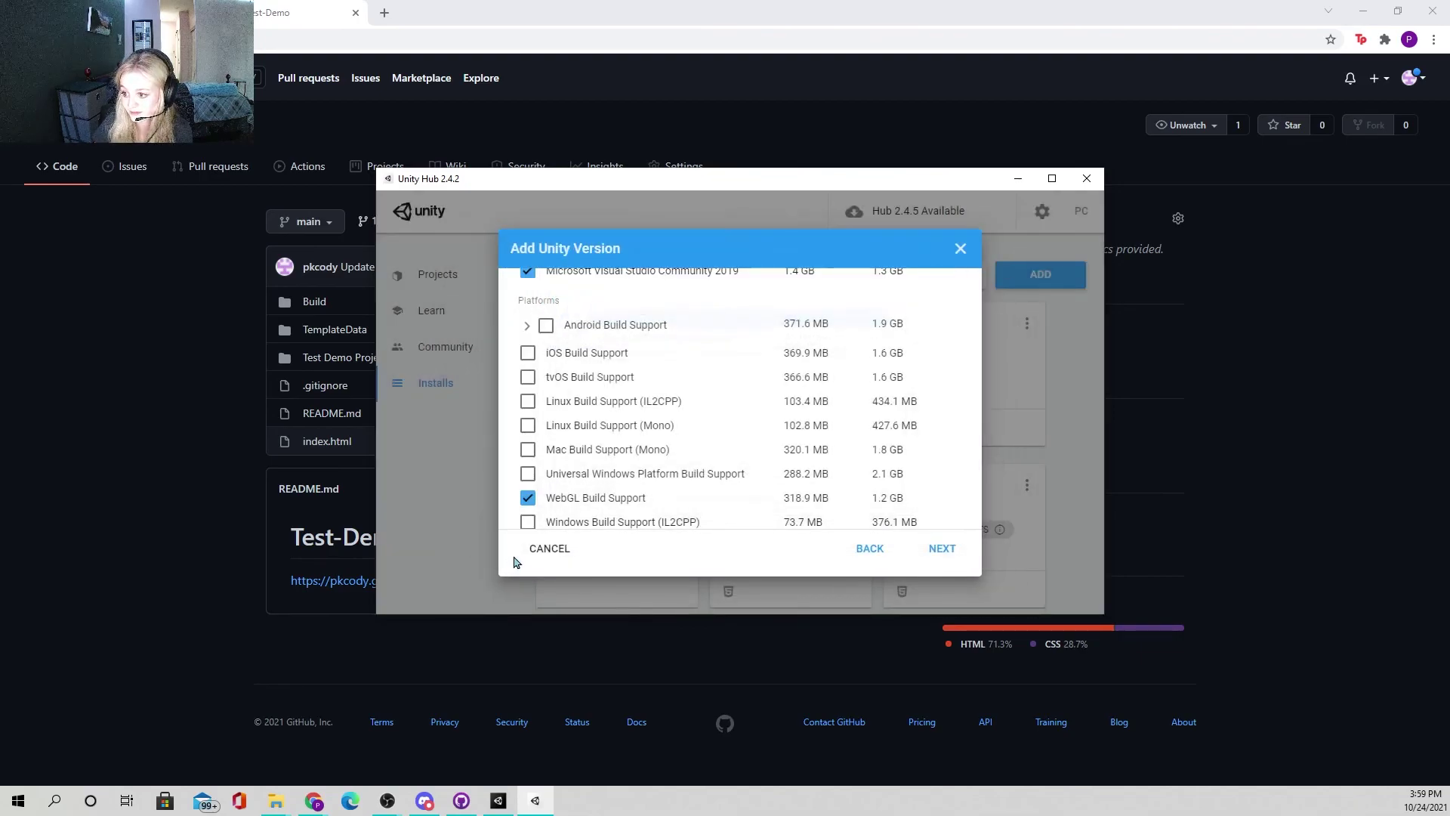
click(960, 249)
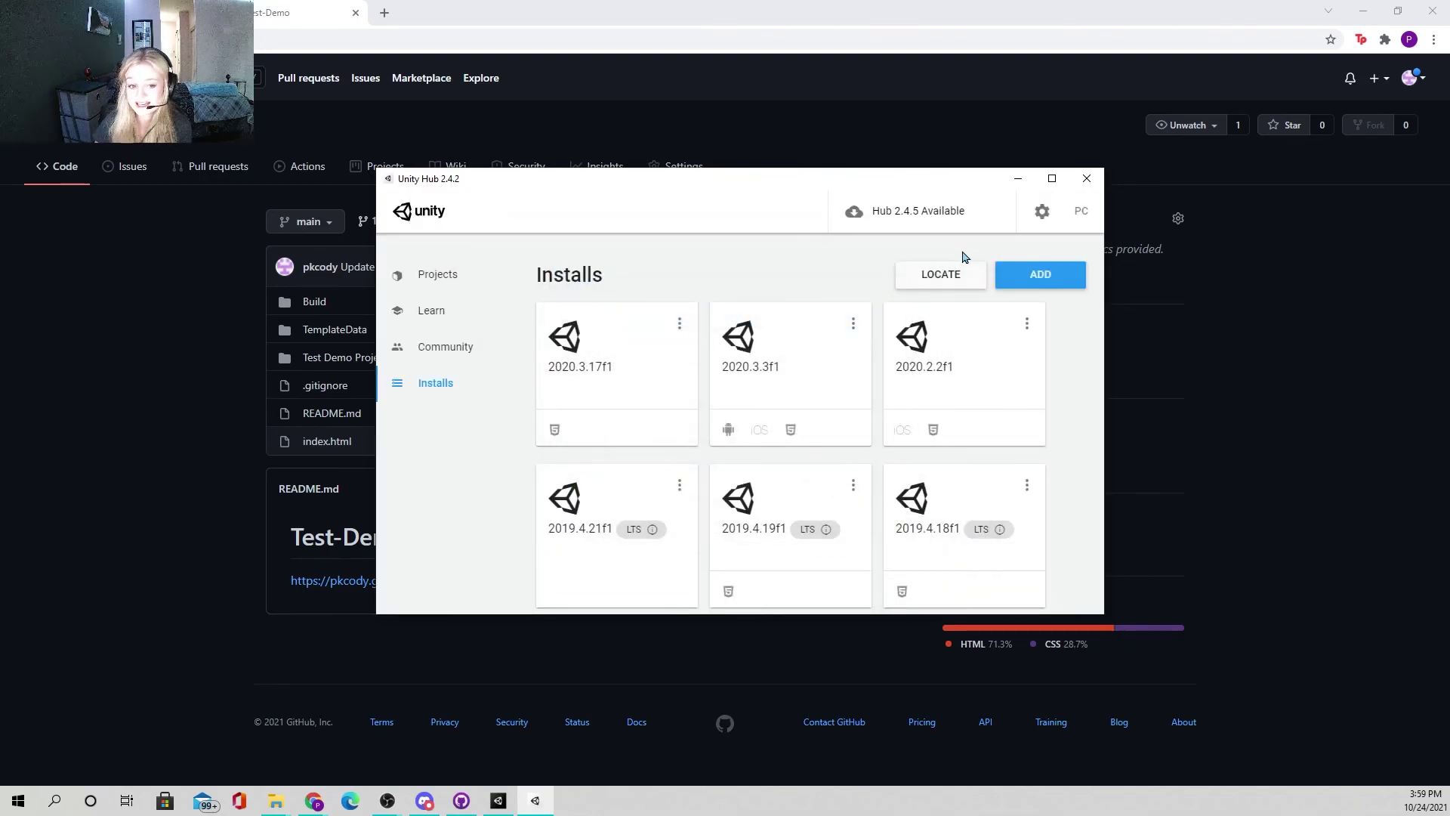